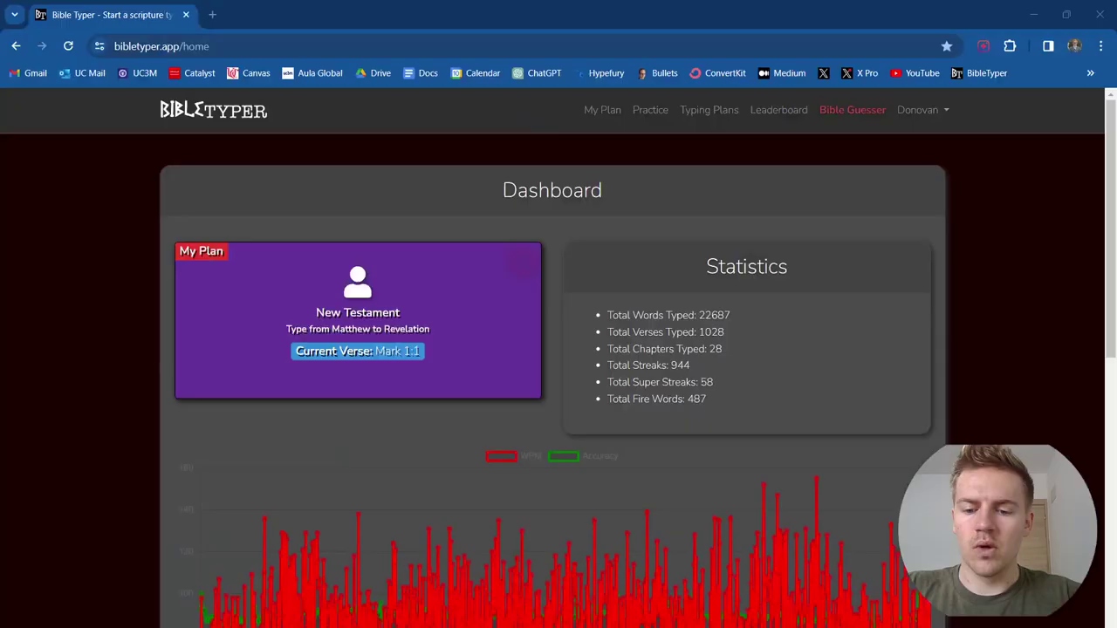
Step: Switch Chrome to full screen and scroll over the BibleTyper dashboard
{"action": "key", "text": "F11"}
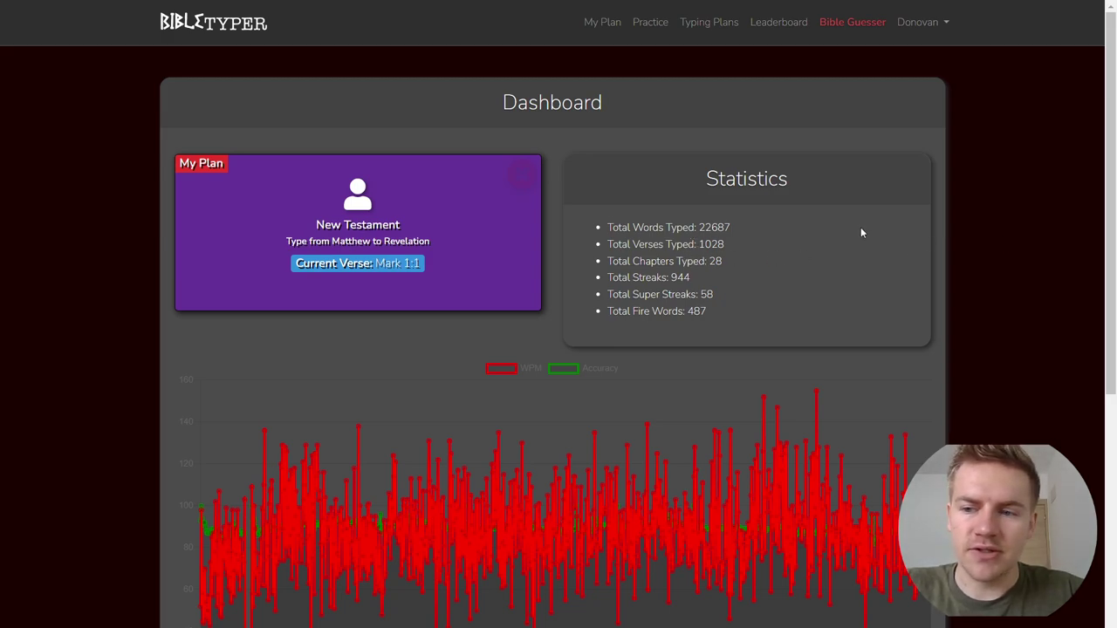
{"action": "scroll", "coordinate": [588, 255], "scroll_direction": "down", "scroll_amount": 2}
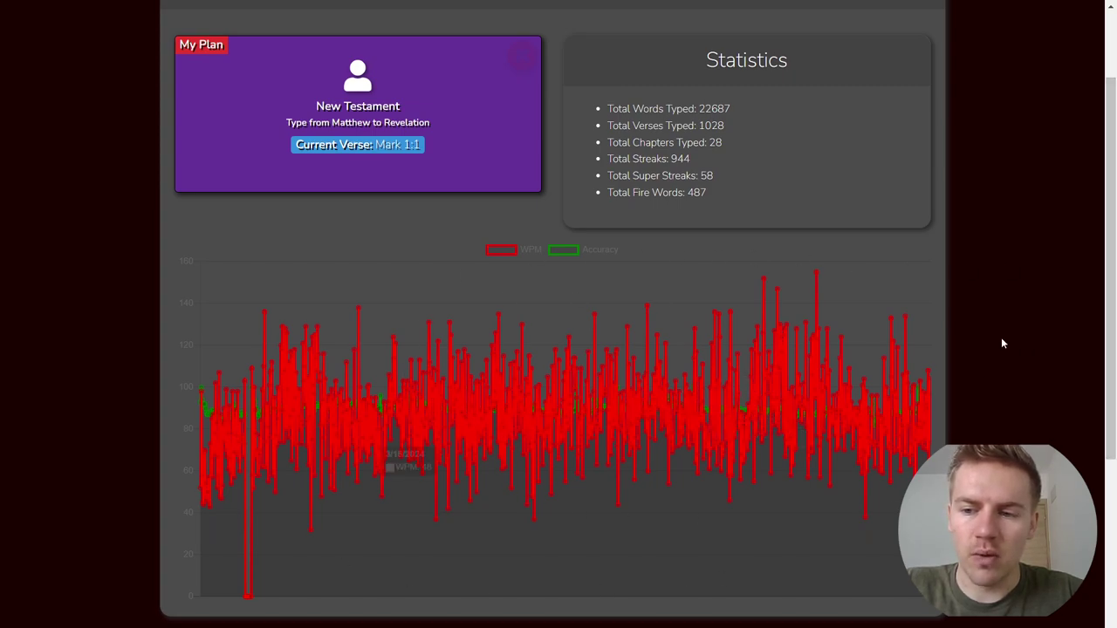
{"action": "scroll", "coordinate": [838, 262], "scroll_direction": "up", "scroll_amount": 2}
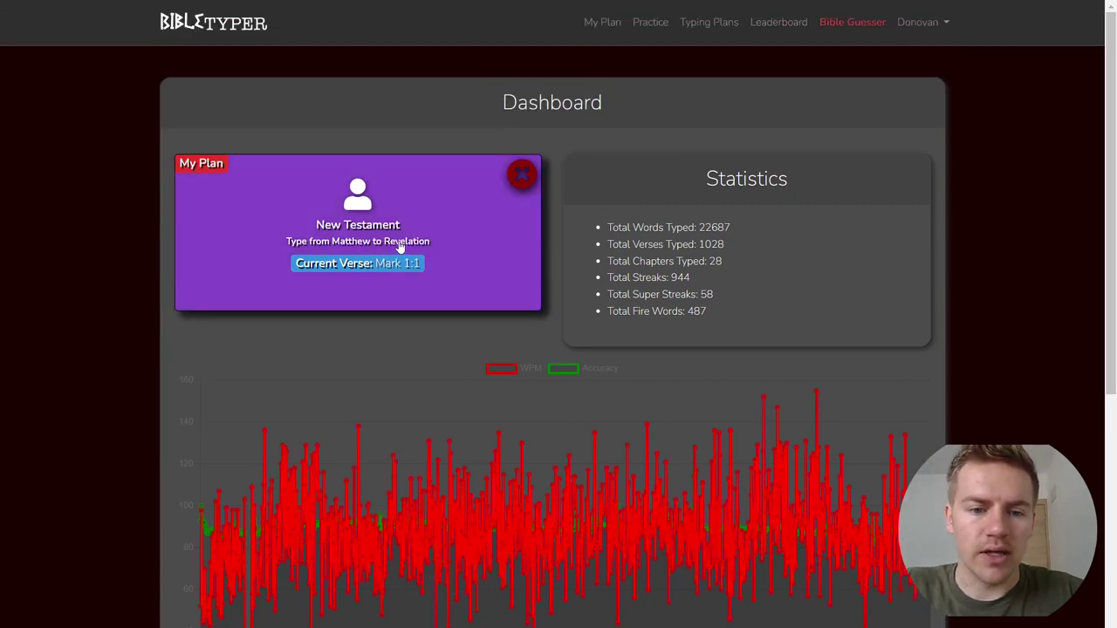
Step: Start the New Testament plan at Mark 1:1 and return to the top of the typing page
{"action": "left_click", "coordinate": [370, 201]}
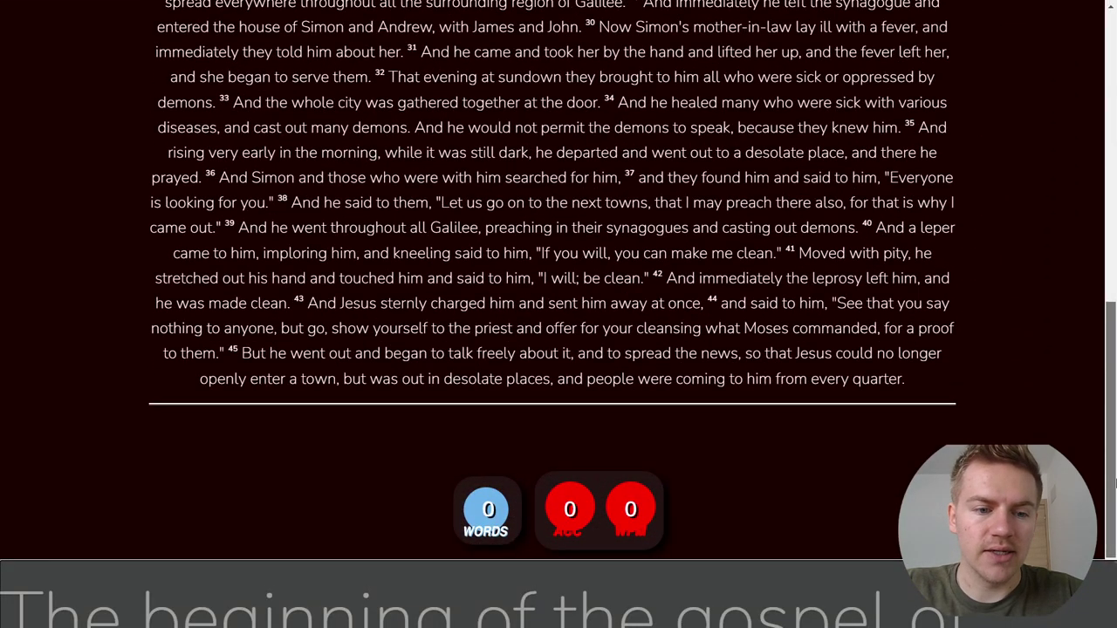
{"action": "left_click_drag", "start_coordinate": [1114, 482], "coordinate": [1115, 192]}
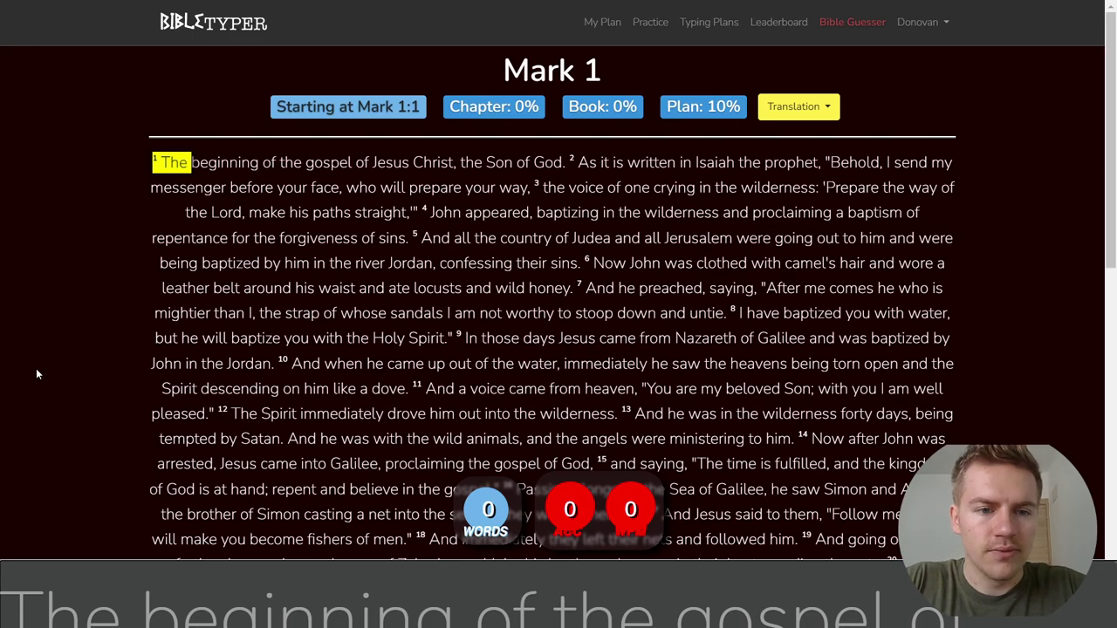
Step: Type Mark 1:1–3 from 'The beginning of the gospel' to 'crying in the wilderness:', fixing typos
{"action": "type", "text": "The beginning of the gosepl"}
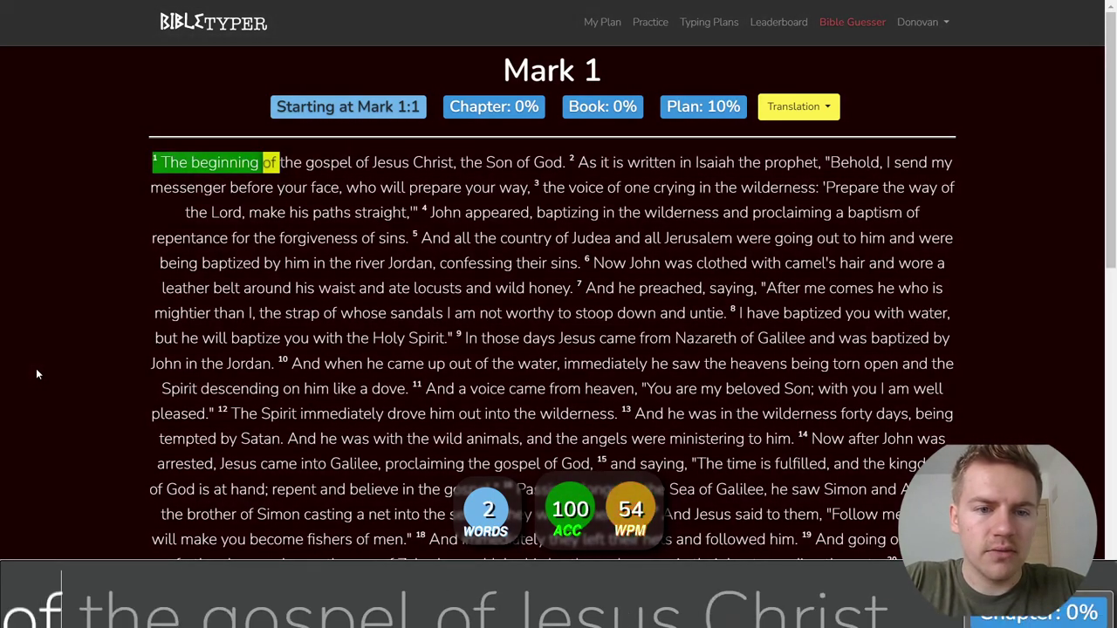
{"action": "key", "text": "BackSpace"}
{"action": "key", "text": "BackSpace"}
{"action": "key", "text": "BackSpace"}
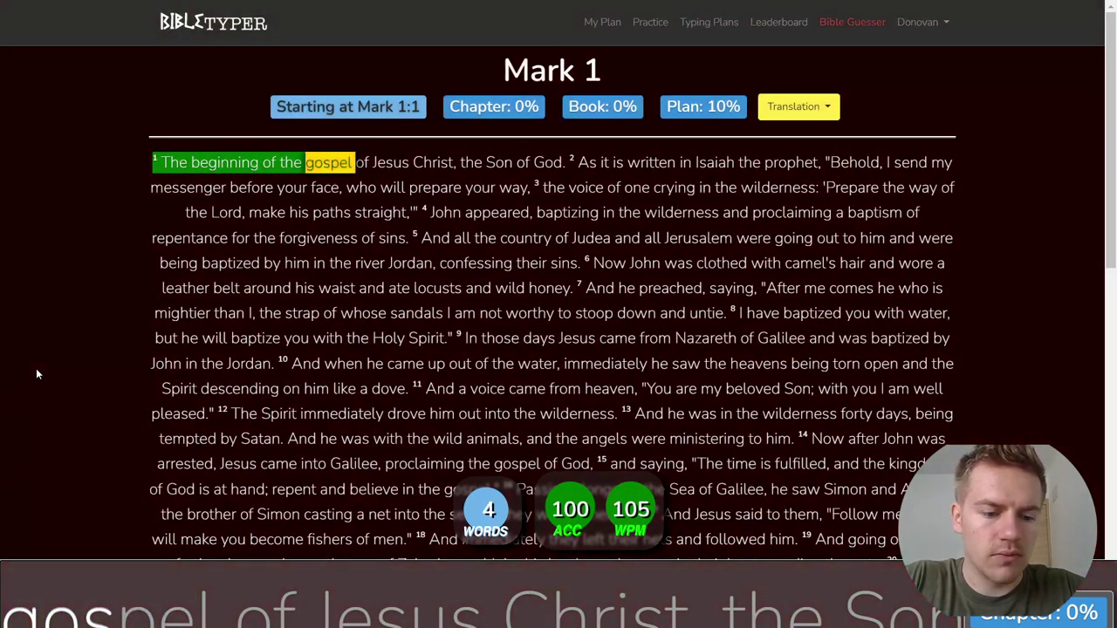
{"action": "type", "text": "pel of Jw"}
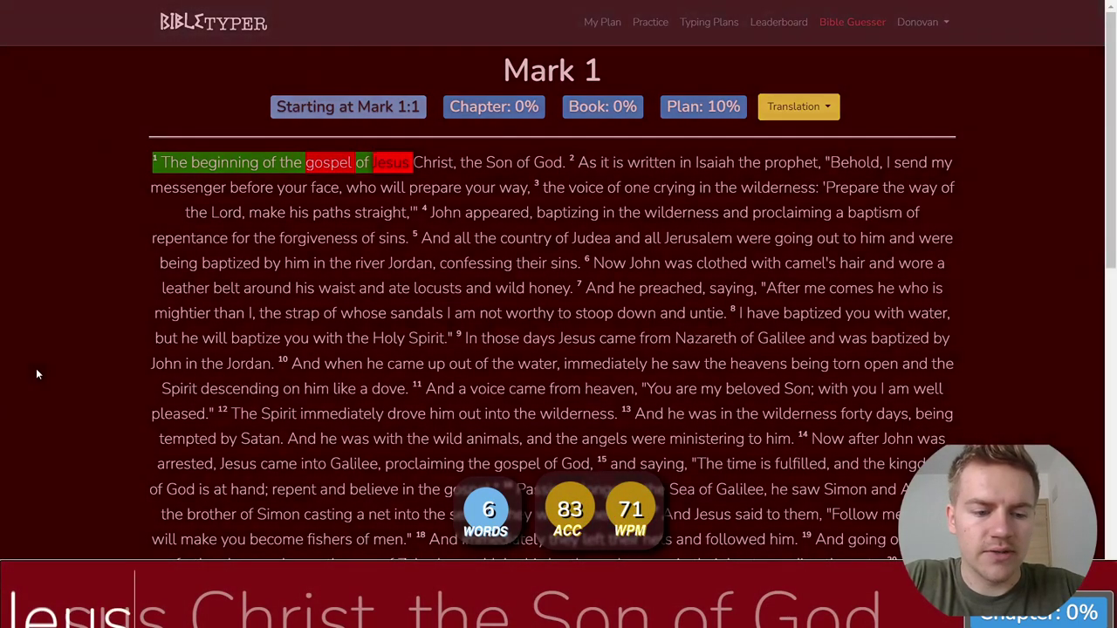
{"action": "key", "text": "BackSpace"}
{"action": "type", "text": "esus Christ, the Son of God"}
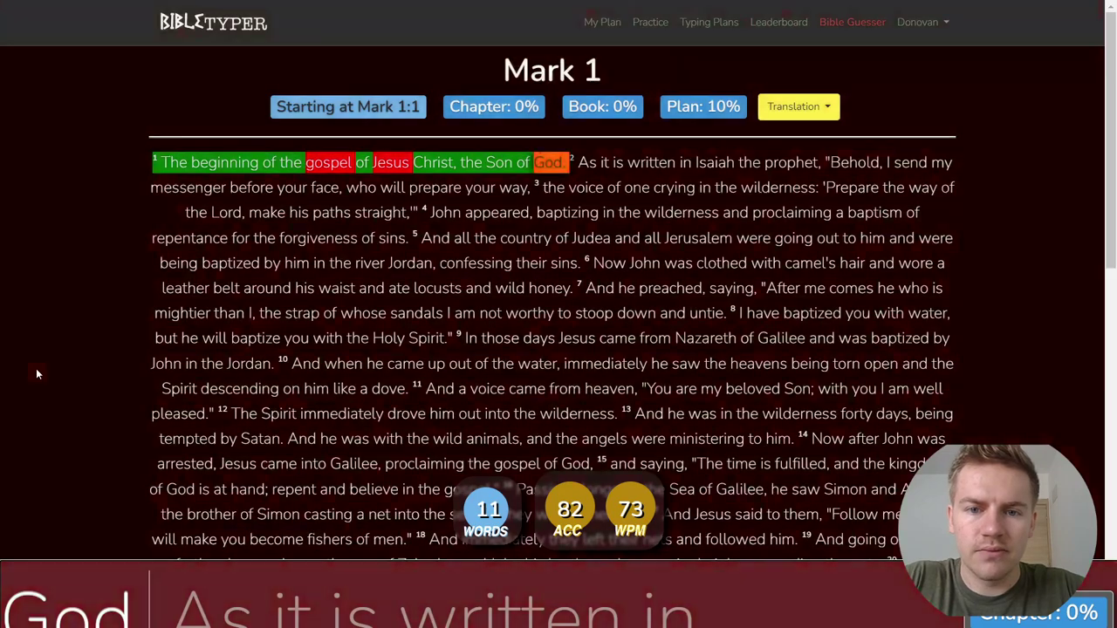
{"action": "type", "text": ". As it is w"}
{"action": "type", "text": "ritten"}
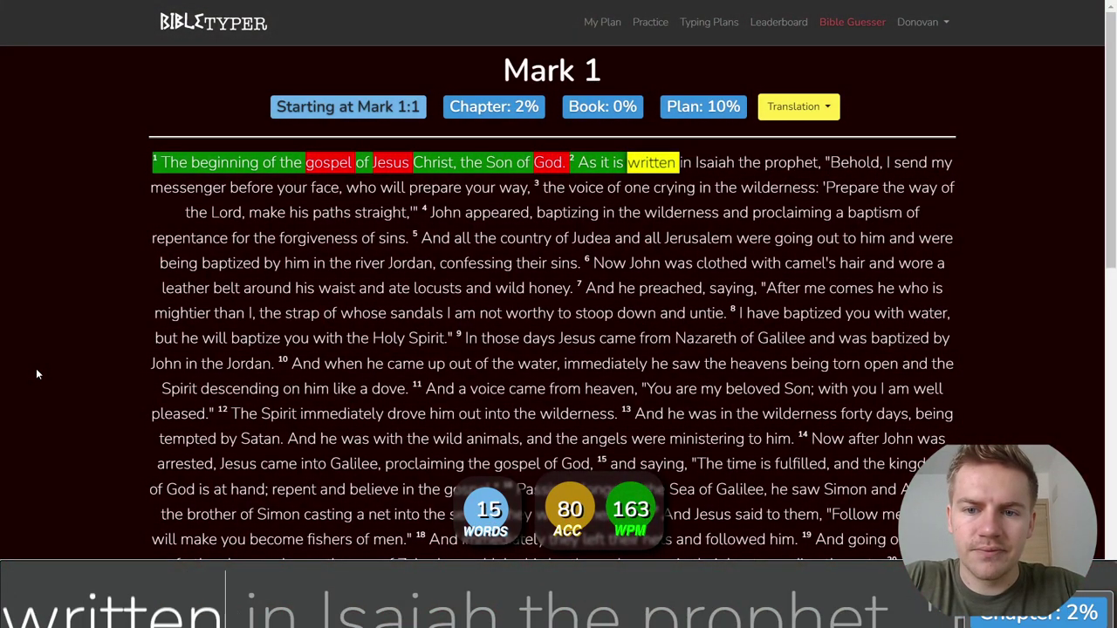
{"action": "type", "text": " in Isaiah"}
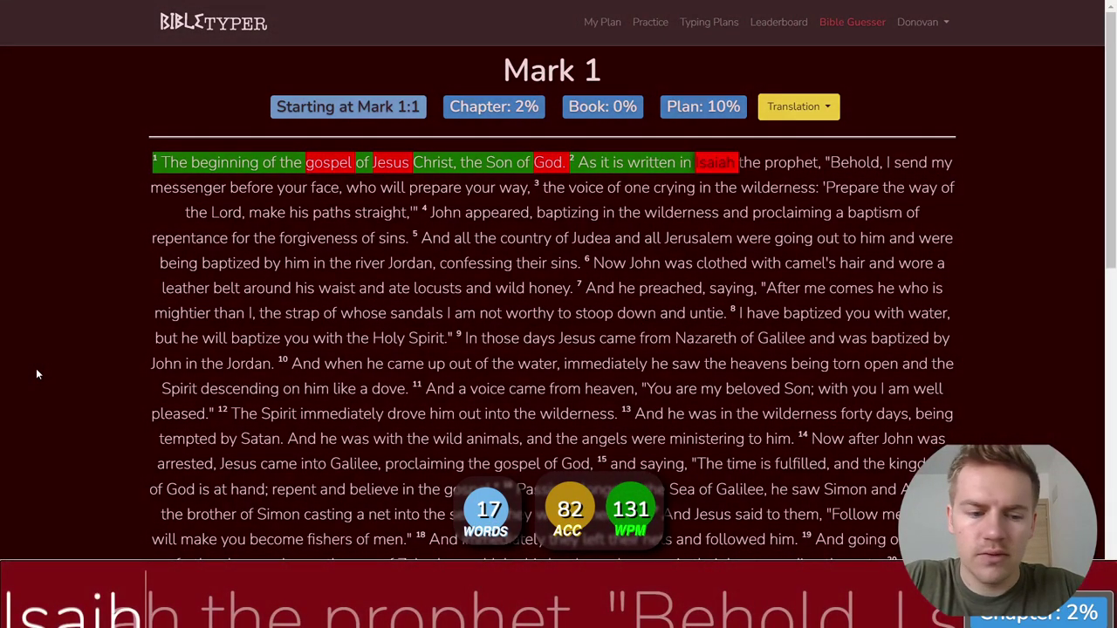
{"action": "key", "text": "BackSpace"}
{"action": "type", "text": "ah th"}
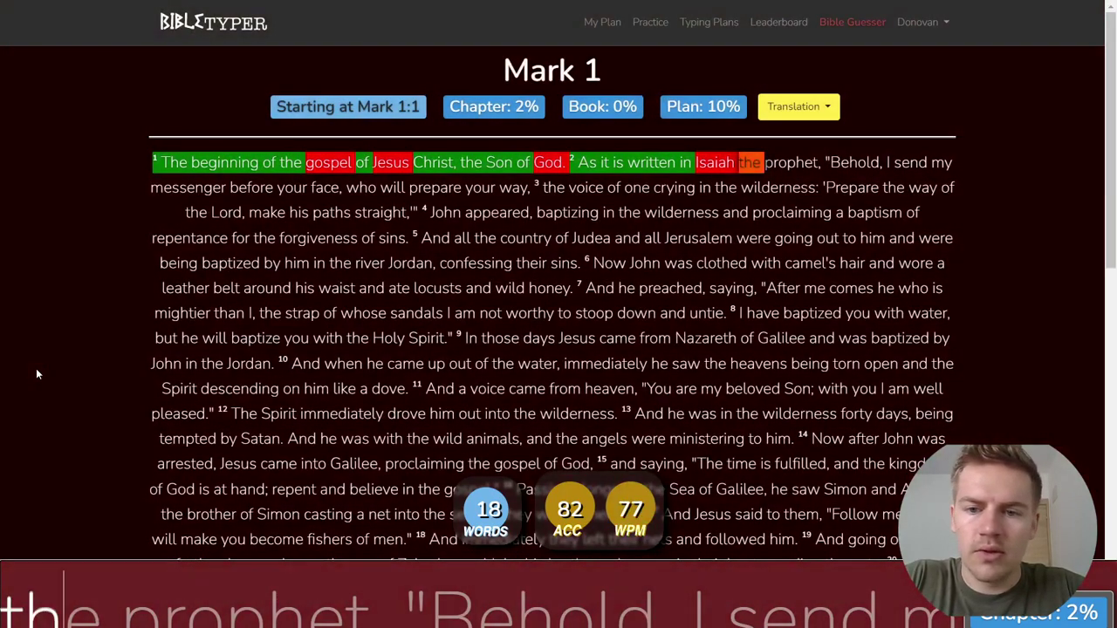
{"action": "type", "text": "e prophet, \"Bh"}
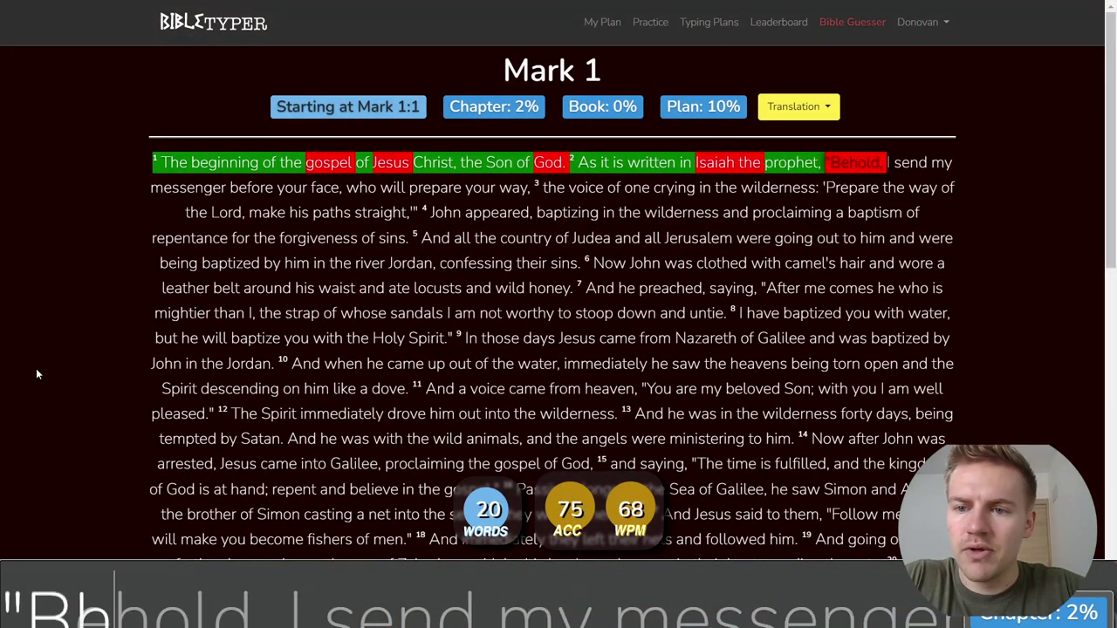
{"action": "key", "text": "BackSpace"}
{"action": "type", "text": "ehoh"}
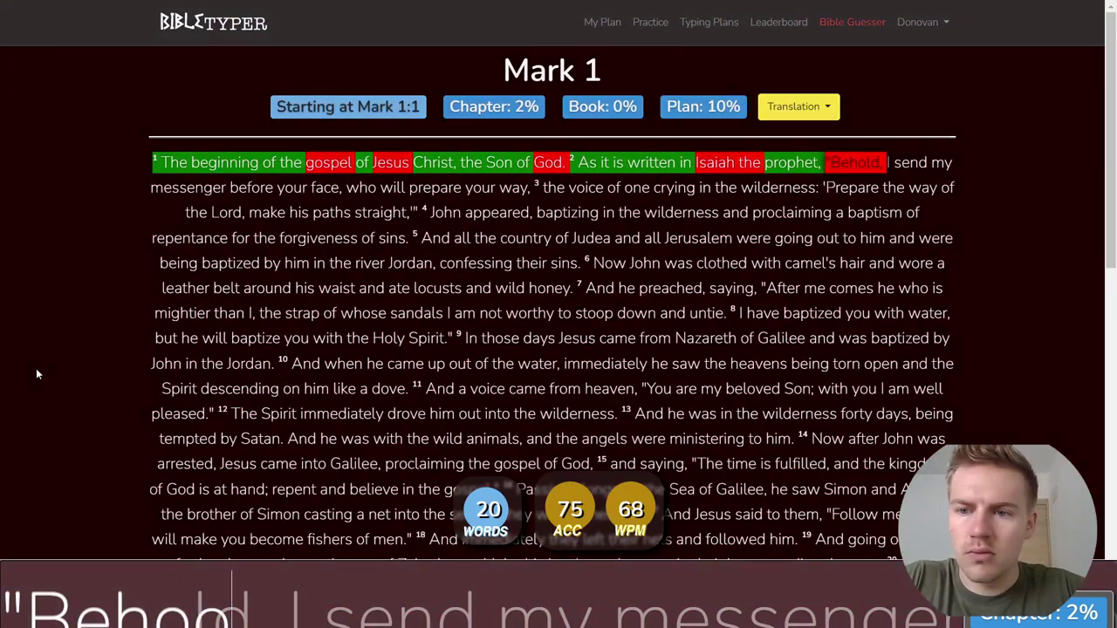
{"action": "type", "text": "d, I send my "}
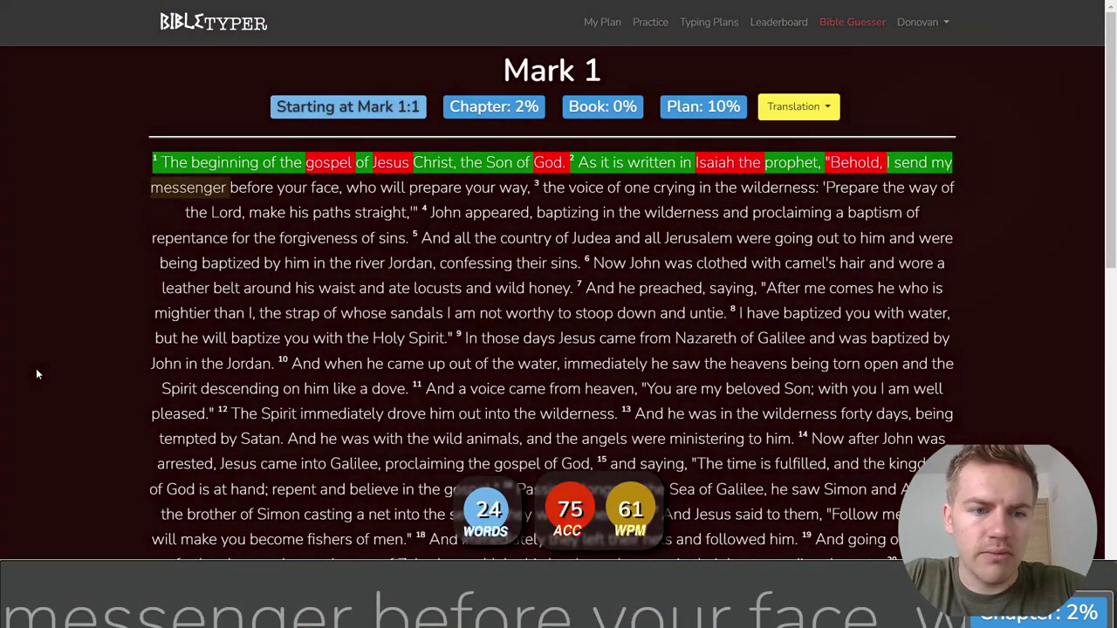
{"action": "type", "text": "messenger before"}
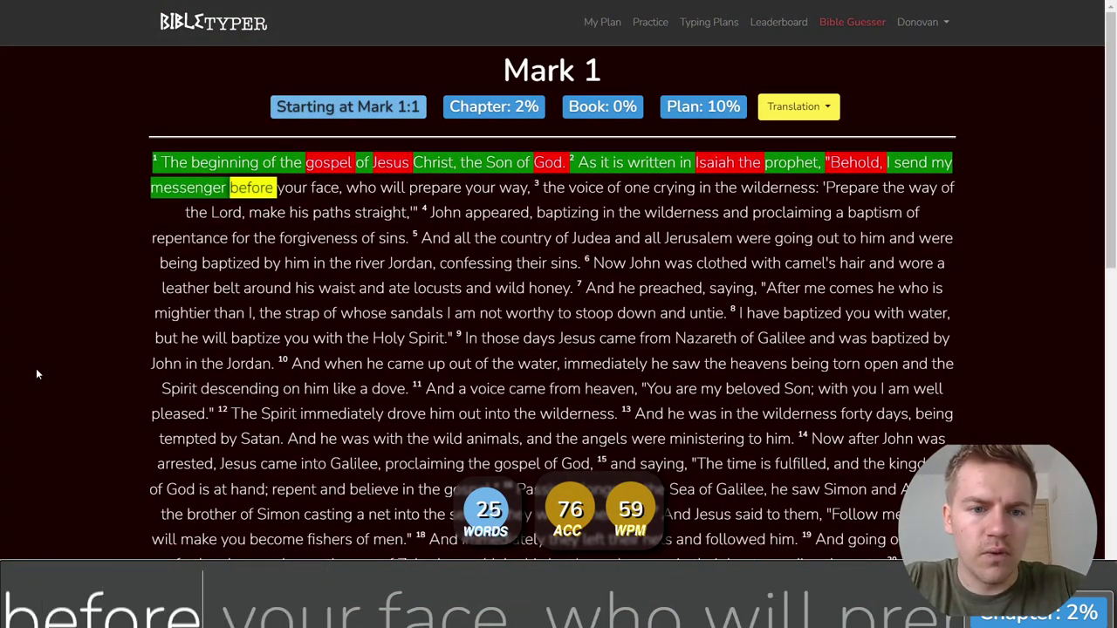
{"action": "type", "text": " yor fa"}
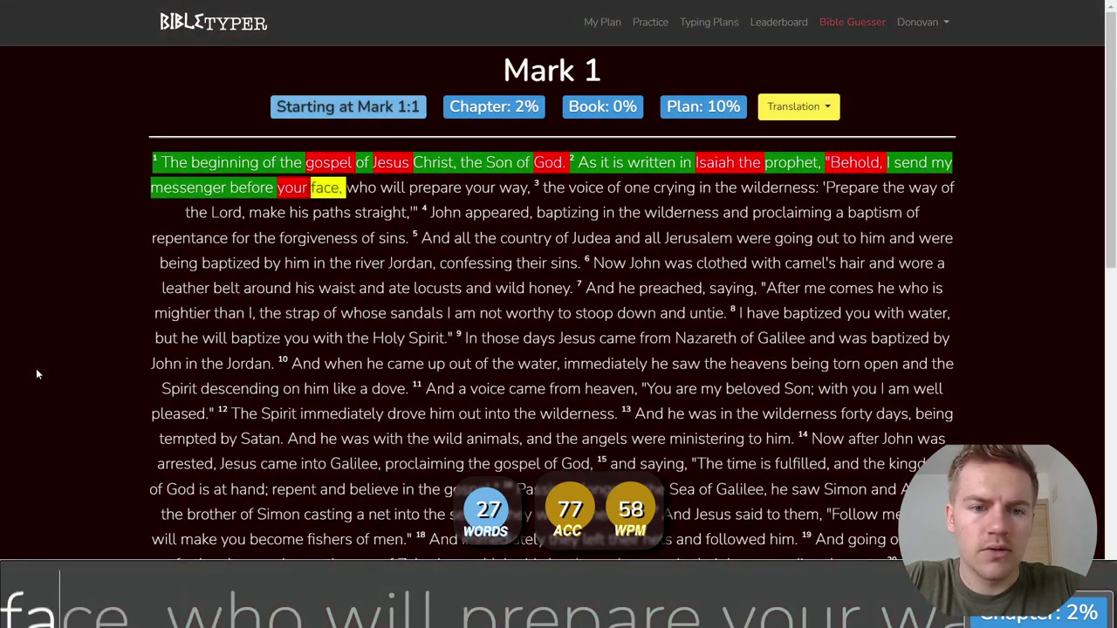
{"action": "type", "text": "ce, who will prepare y"}
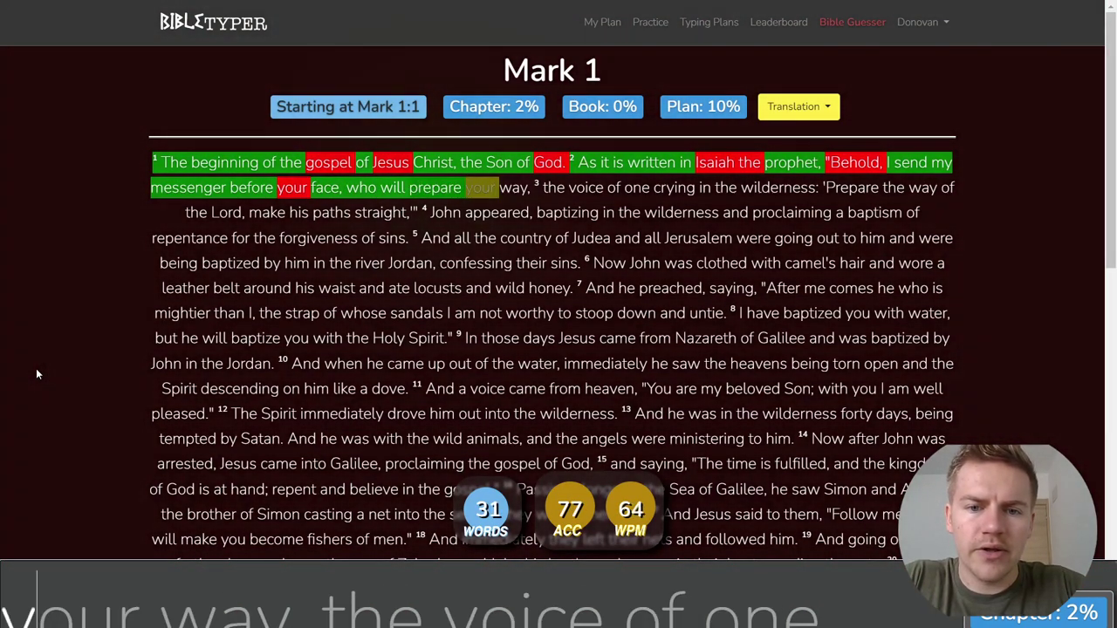
{"action": "type", "text": "our"}
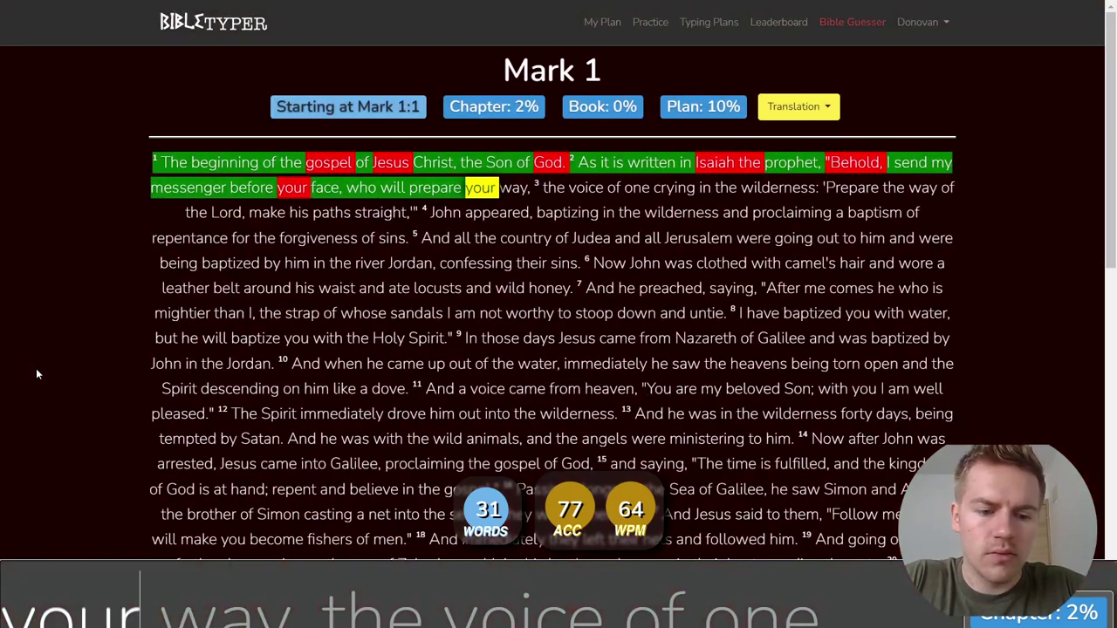
{"action": "type", "text": " way, the voice of on"}
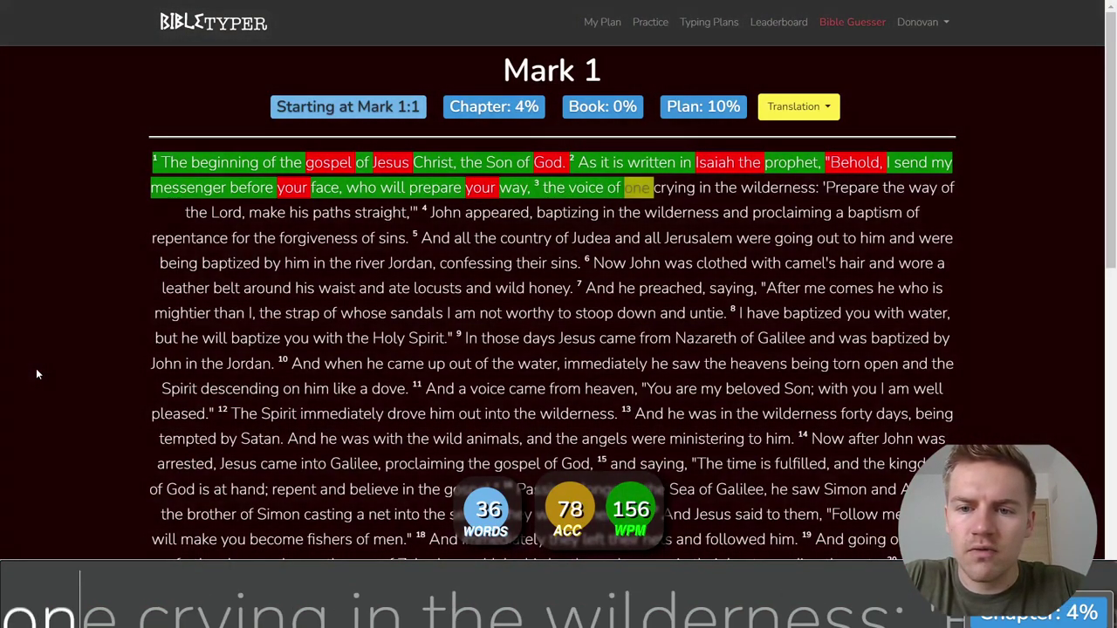
{"action": "type", "text": "e"}
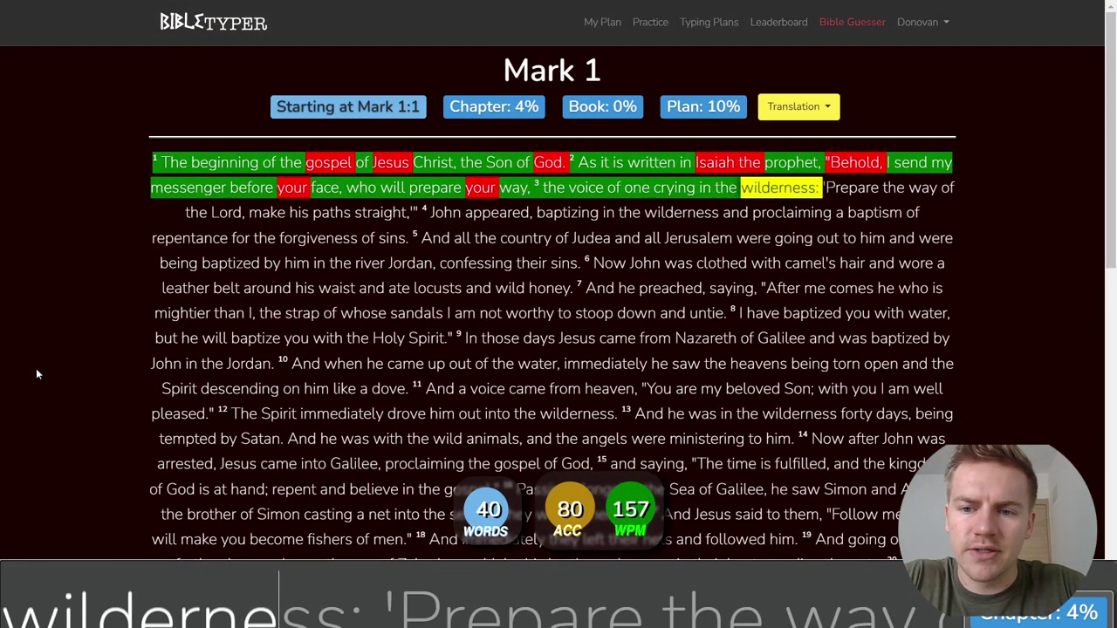
{"action": "type", "text": " crying in the wildernes:"}
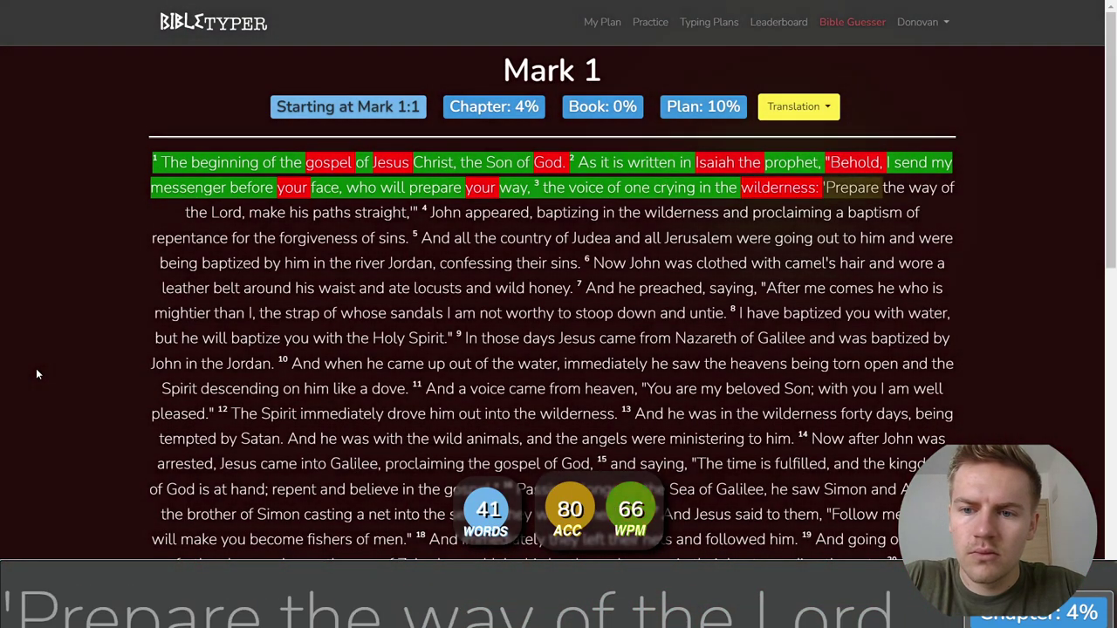
{"action": "type", "text": " !"}
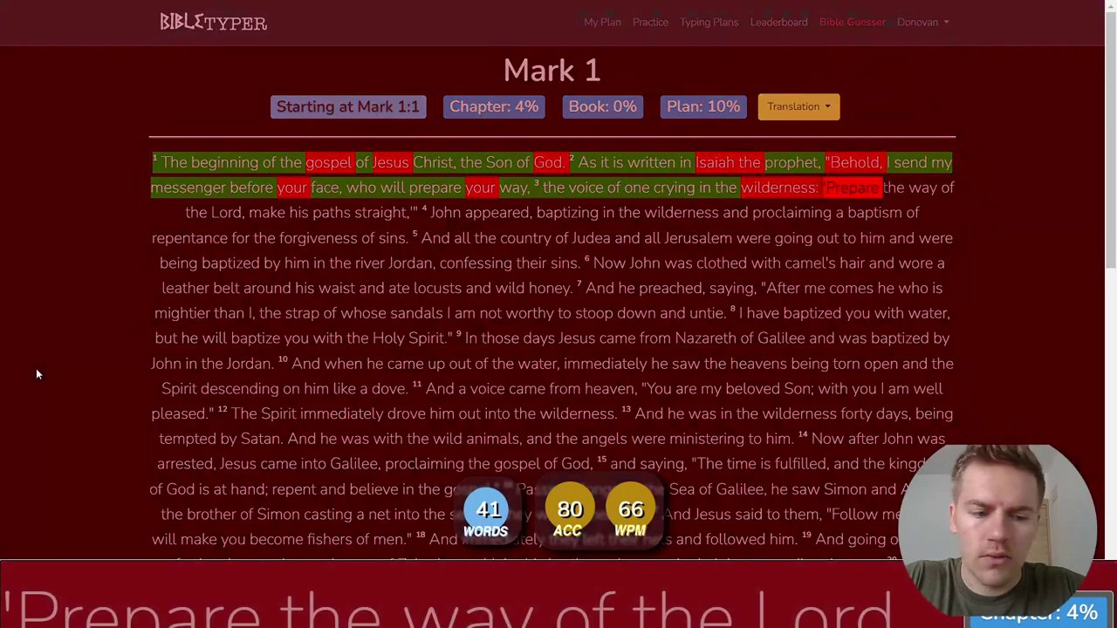
Step: Type verses 3–5 from 'Prepare the way of the Lord' to 'baptized by him in the river'
{"action": "key", "text": "BackSpace"}
{"action": "type", "text": "'Prepare the "}
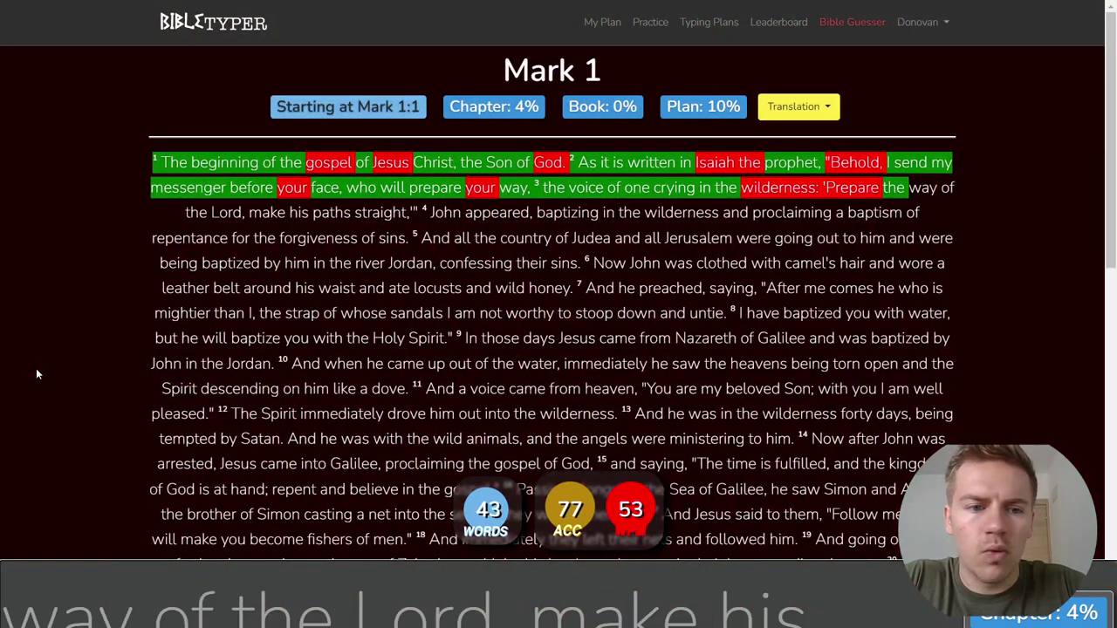
{"action": "type", "text": "way of the "}
{"action": "type", "text": "Lor"}
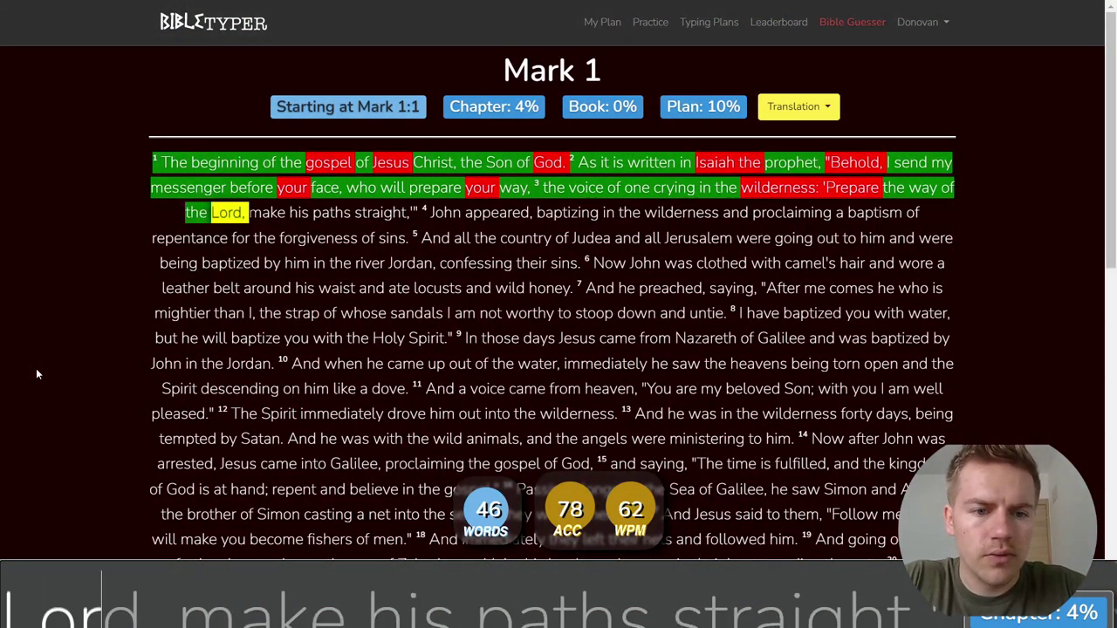
{"action": "type", "text": "d, make"}
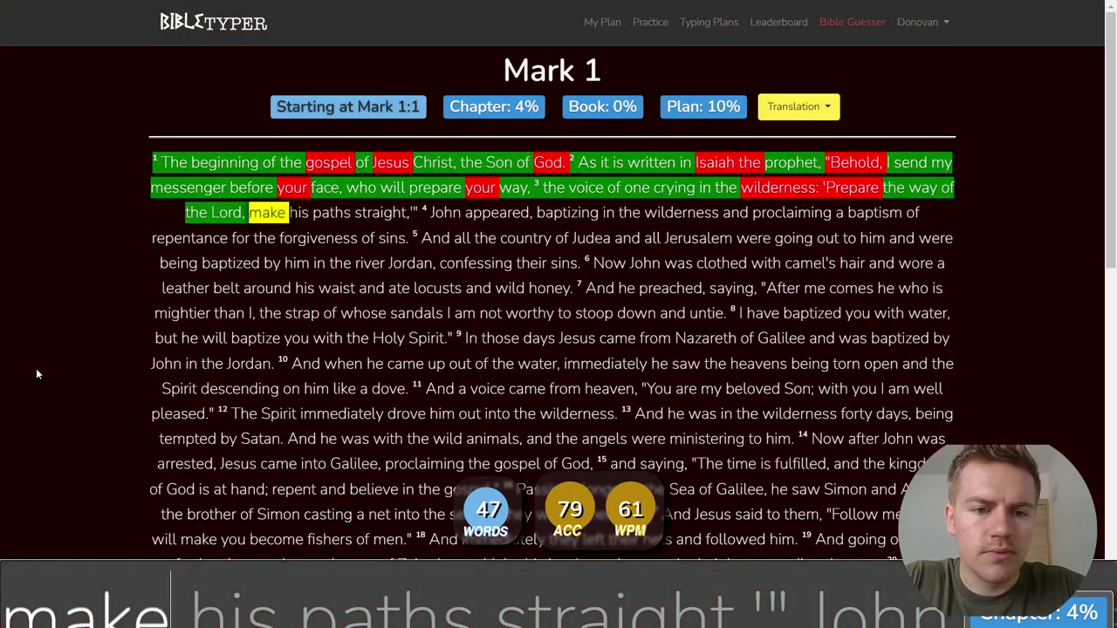
{"action": "type", "text": " his paths s"}
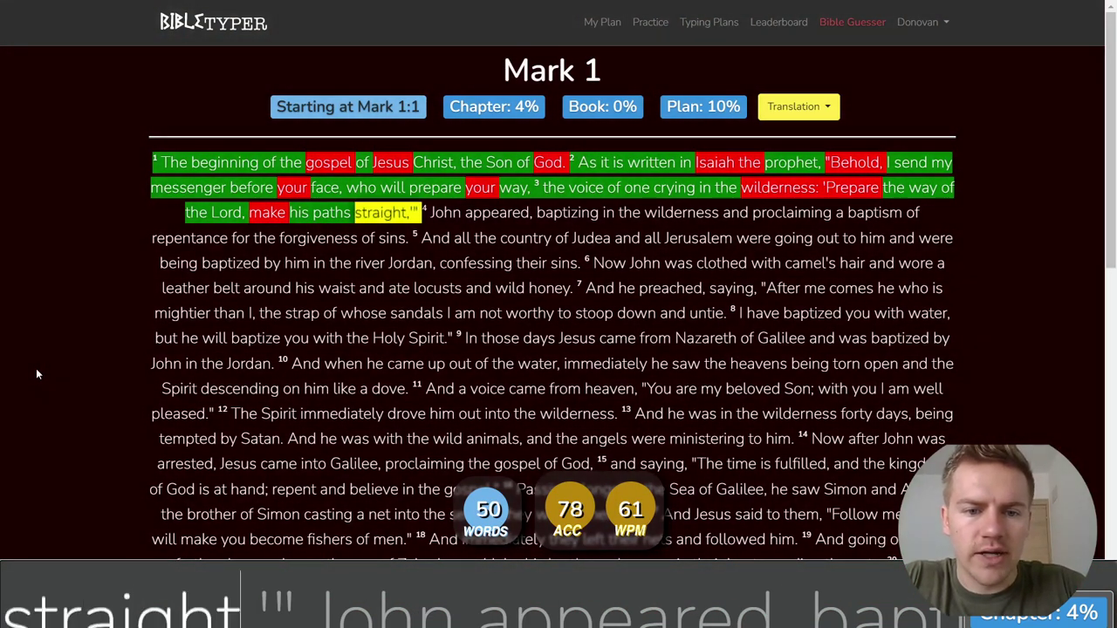
{"action": "type", "text": "traight,'\" John appea"}
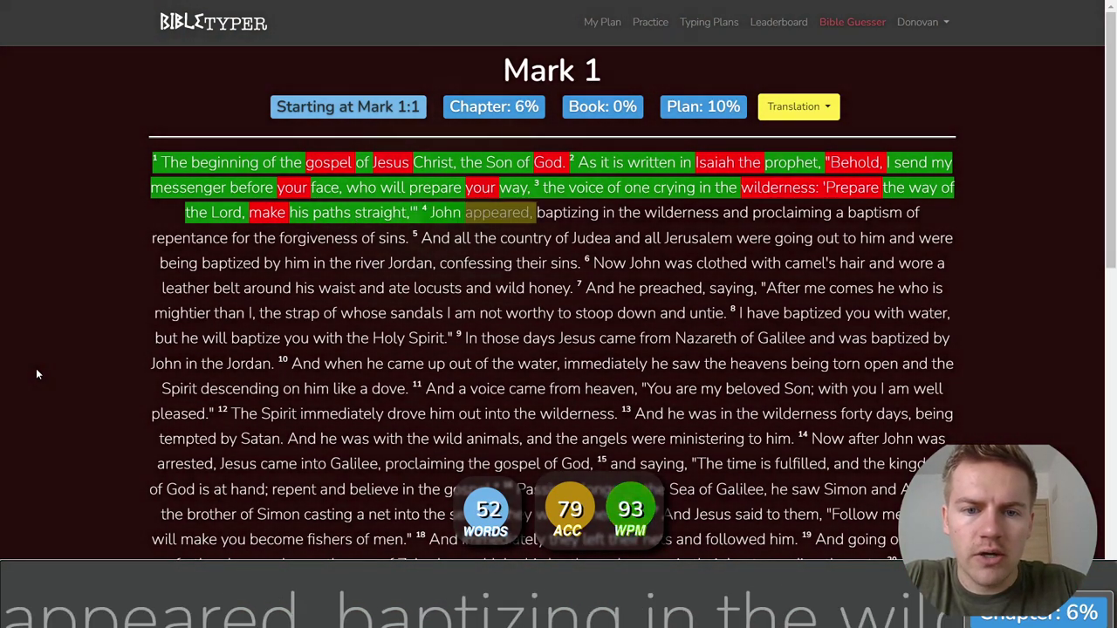
{"action": "type", "text": "red b"}
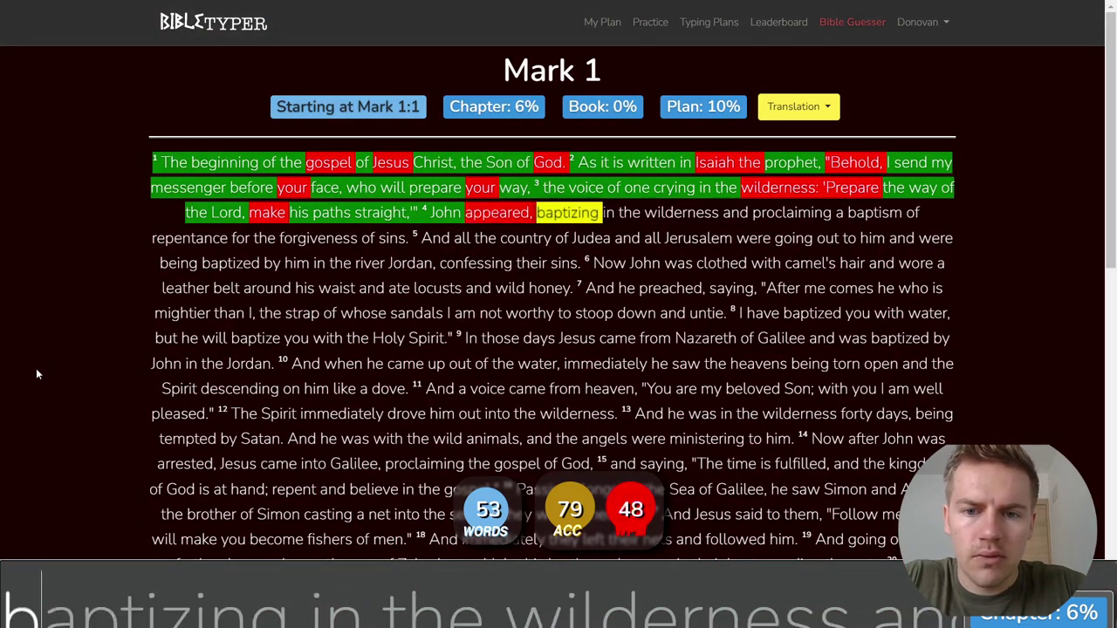
{"action": "type", "text": "aptizing in the wilderness "}
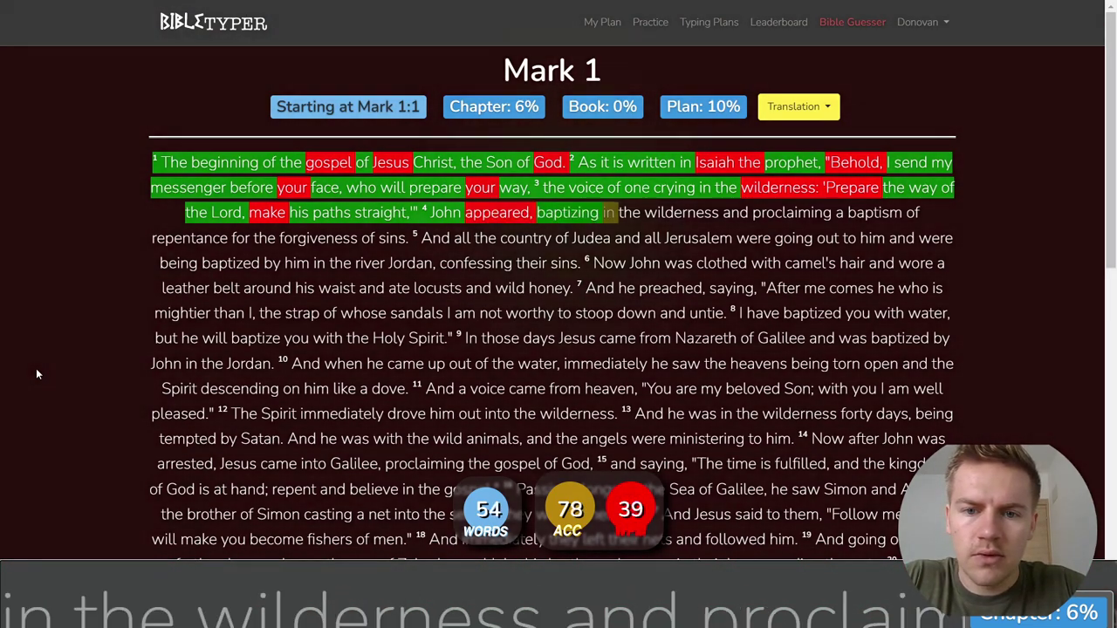
{"action": "type", "text": "and procl"}
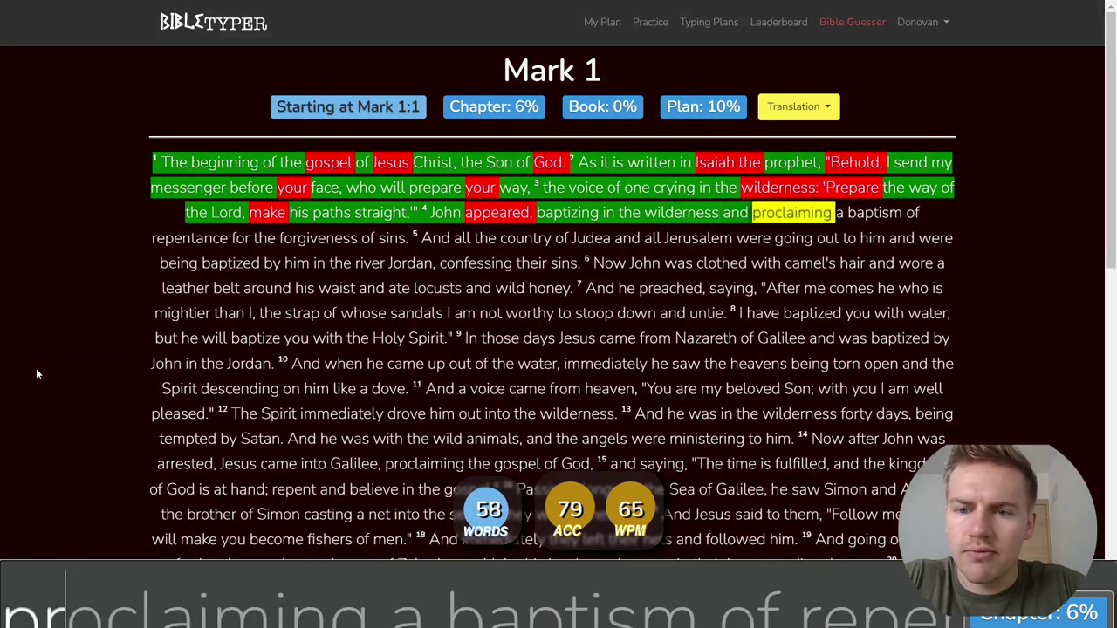
{"action": "type", "text": "aiming a baptism of rep"}
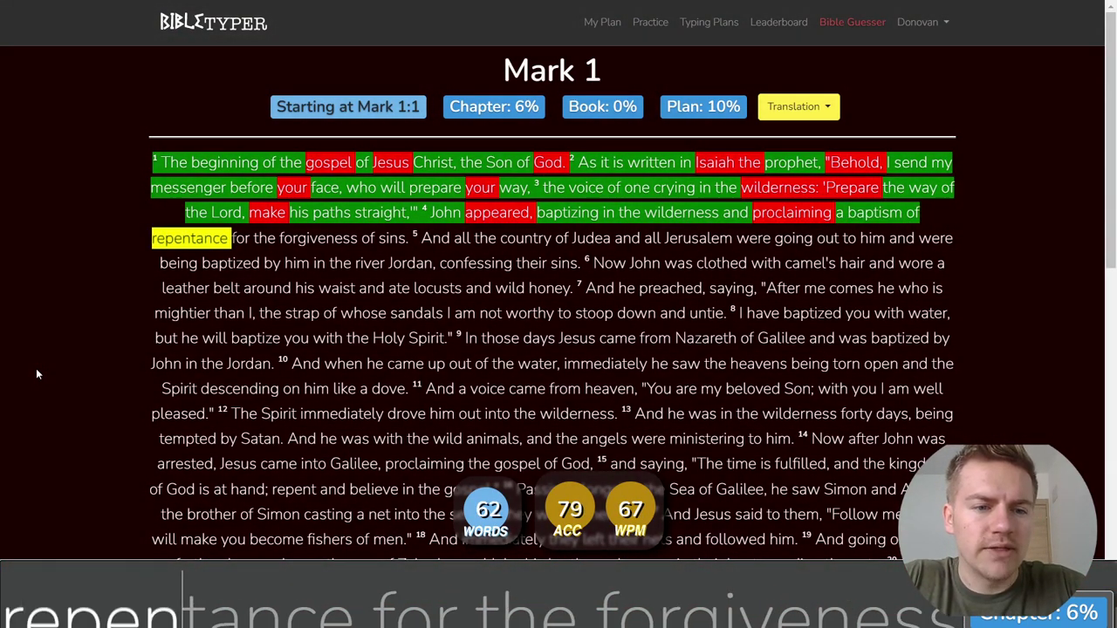
{"action": "type", "text": "entance for t"}
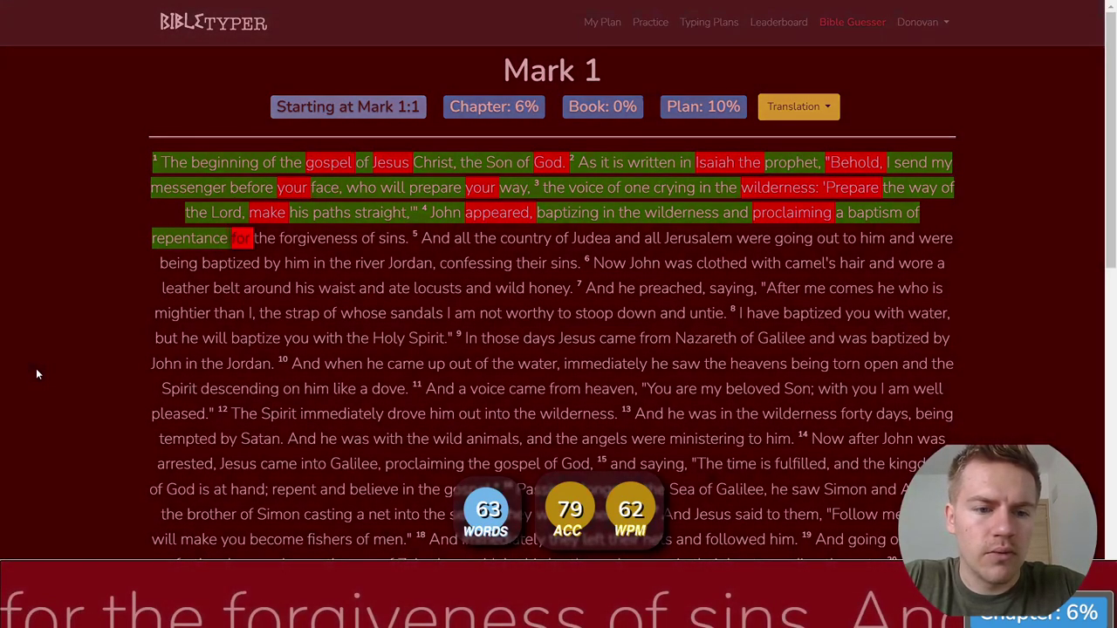
{"action": "type", "text": "he forgiveness of sins. And all "}
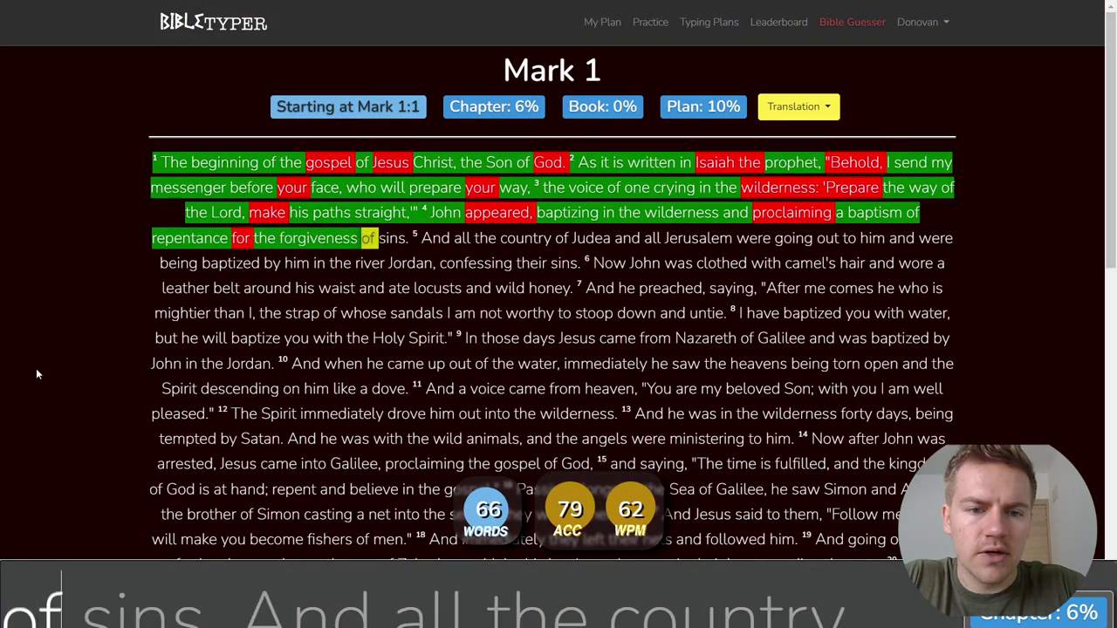
{"action": "type", "text": "the count"}
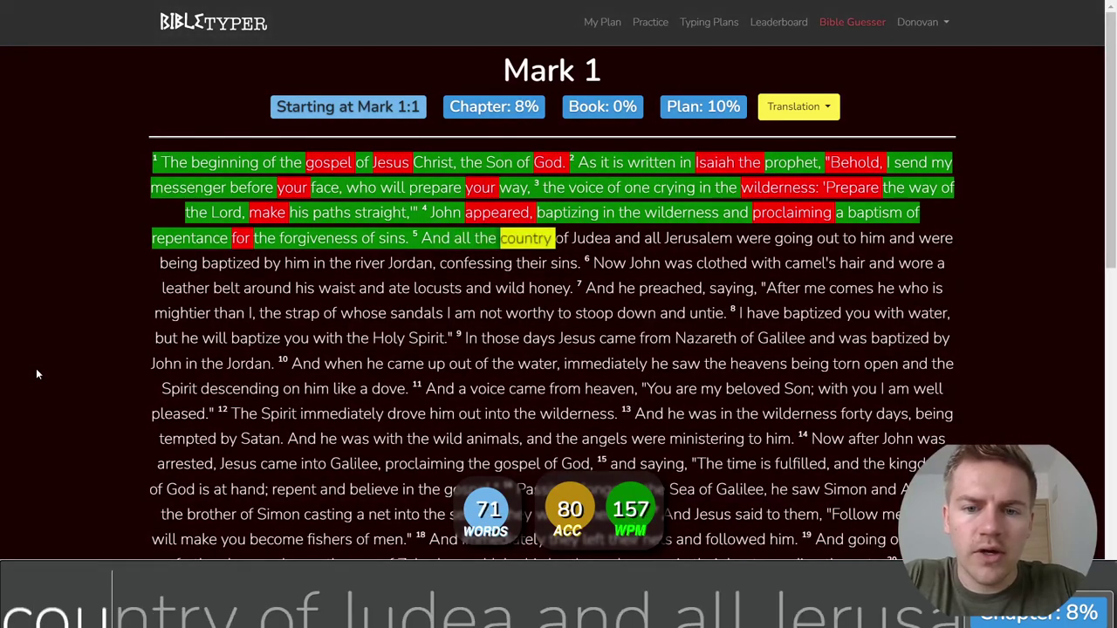
{"action": "type", "text": "ry of Jud"}
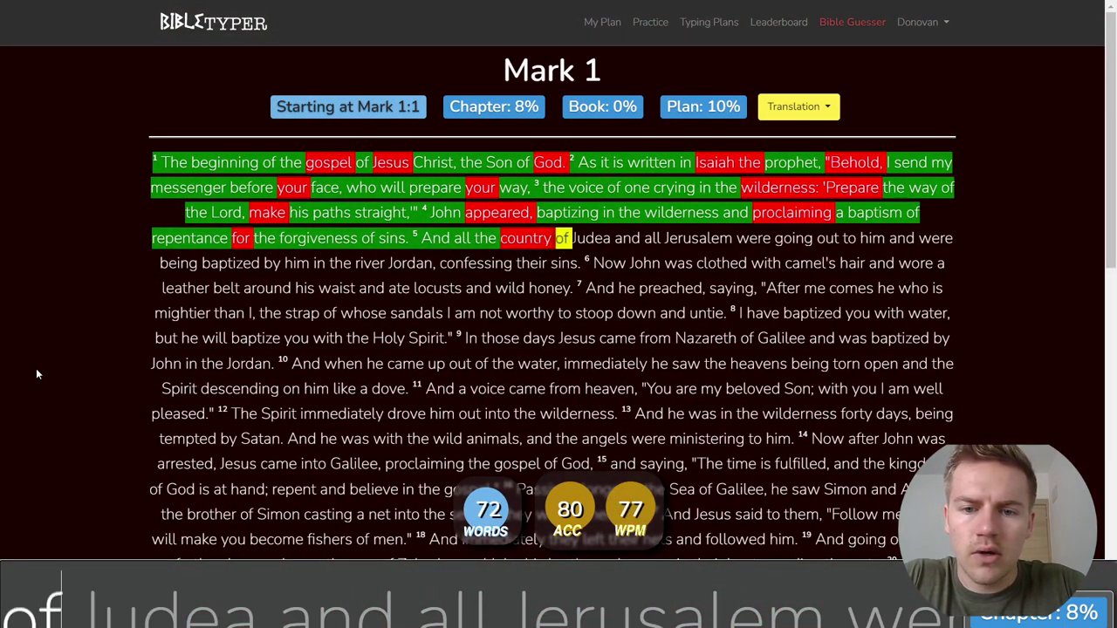
{"action": "type", "text": "ea "}
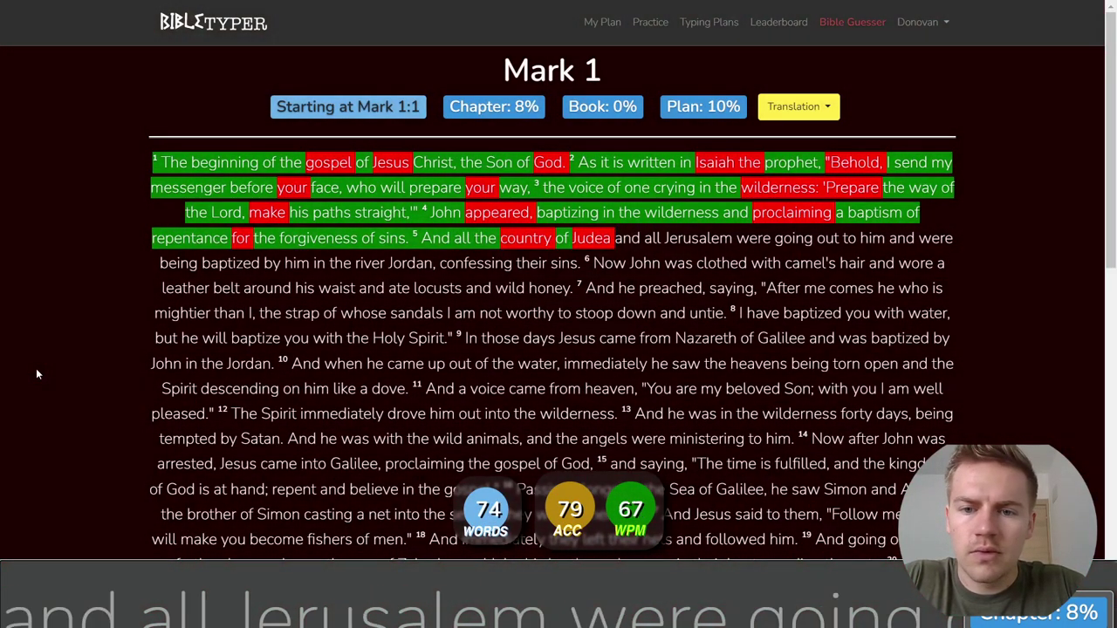
{"action": "type", "text": "and all Jeru"}
{"action": "type", "text": "salem"}
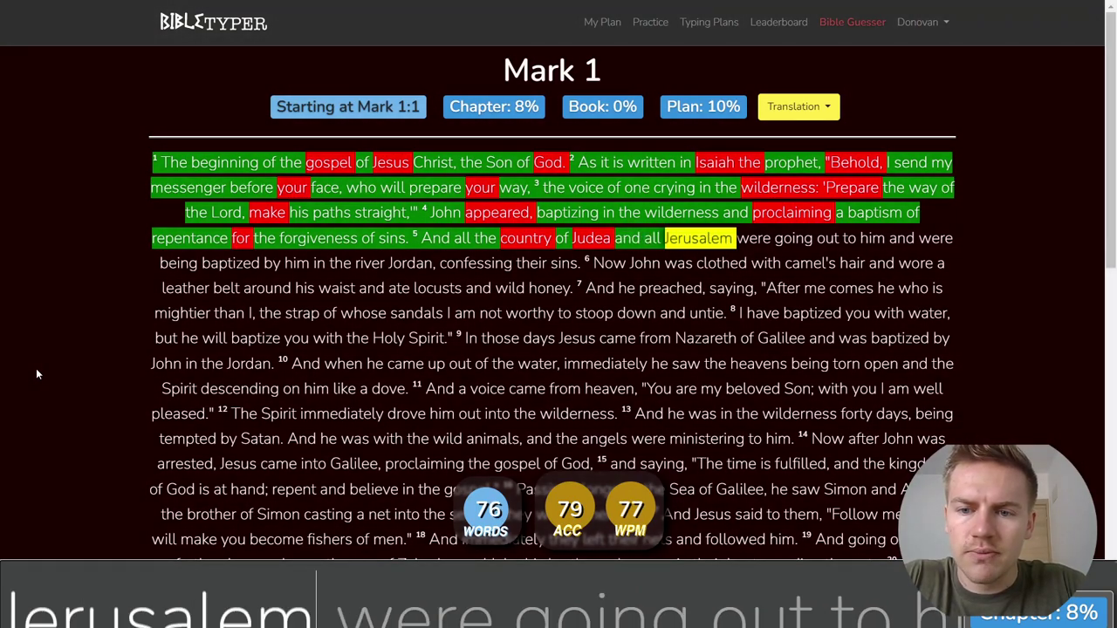
{"action": "type", "text": " were going out to "}
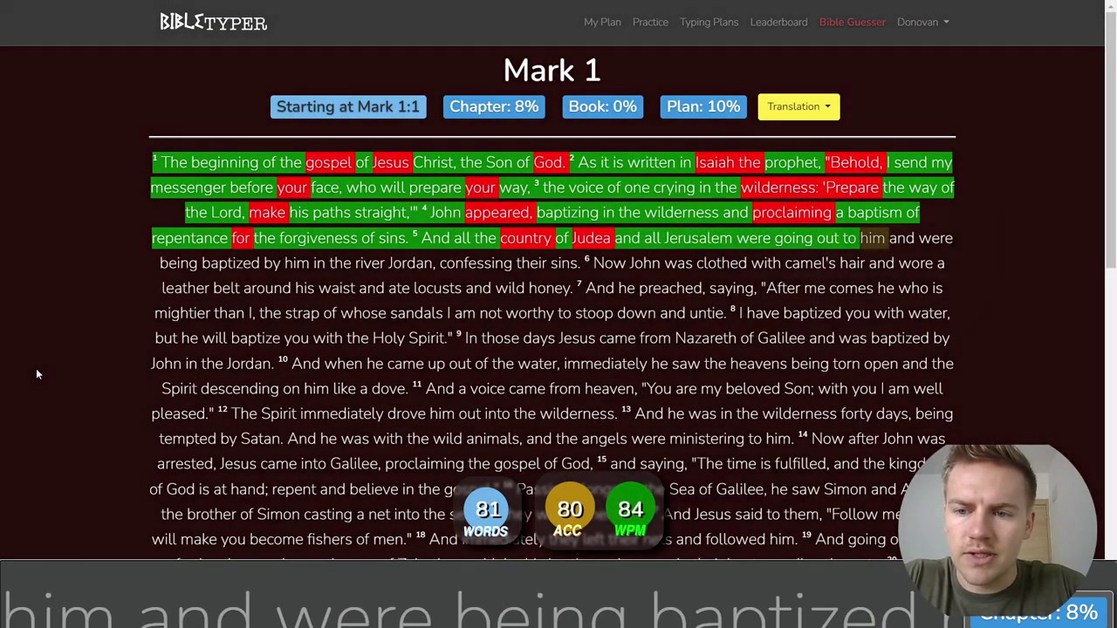
{"action": "type", "text": "him and were being "}
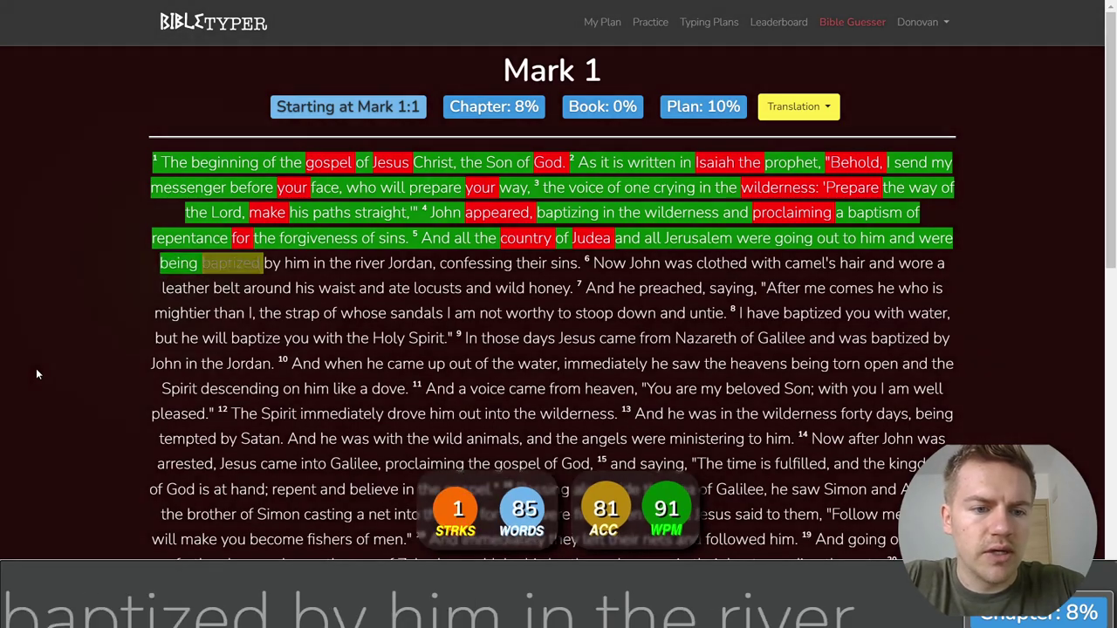
{"action": "type", "text": "baptized by him in "}
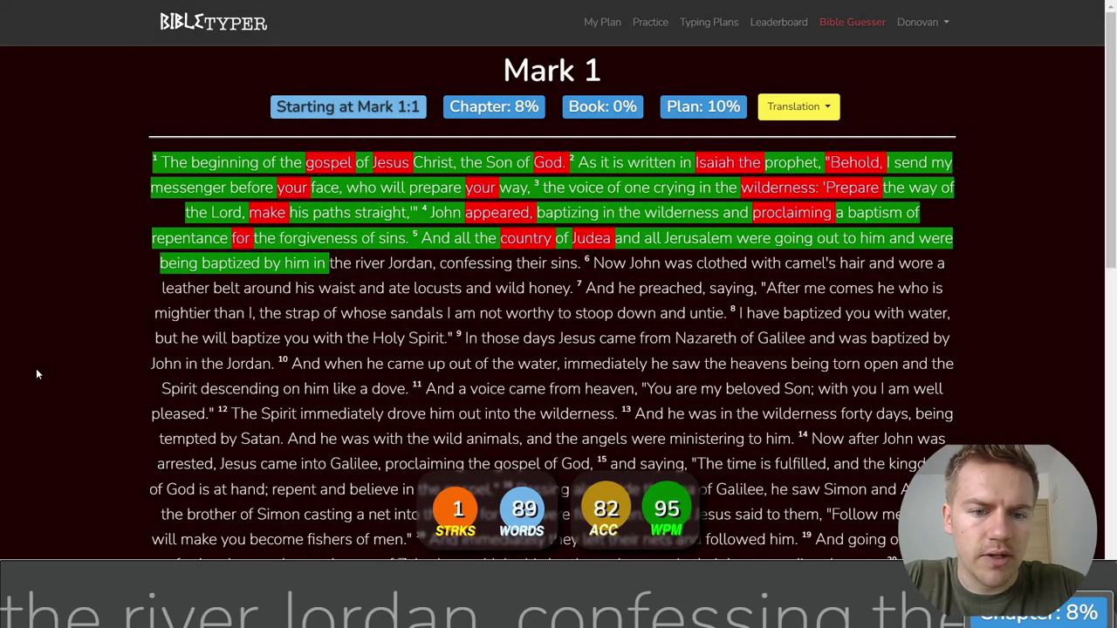
{"action": "type", "text": "the river "}
{"action": "type", "text": "Jordan"}
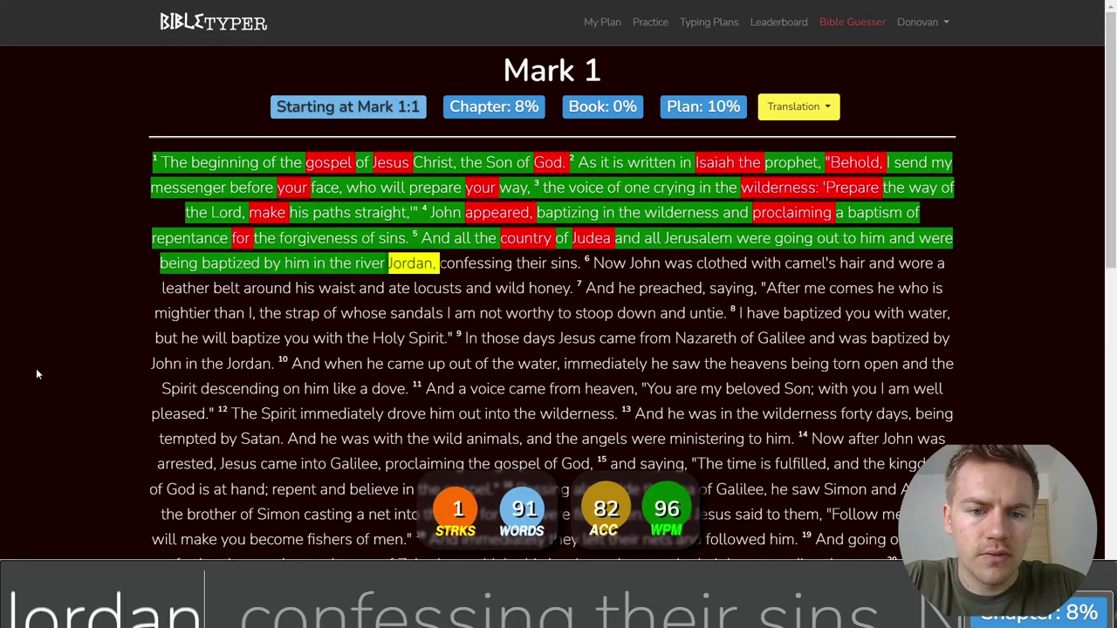
{"action": "type", "text": ", confessing their"}
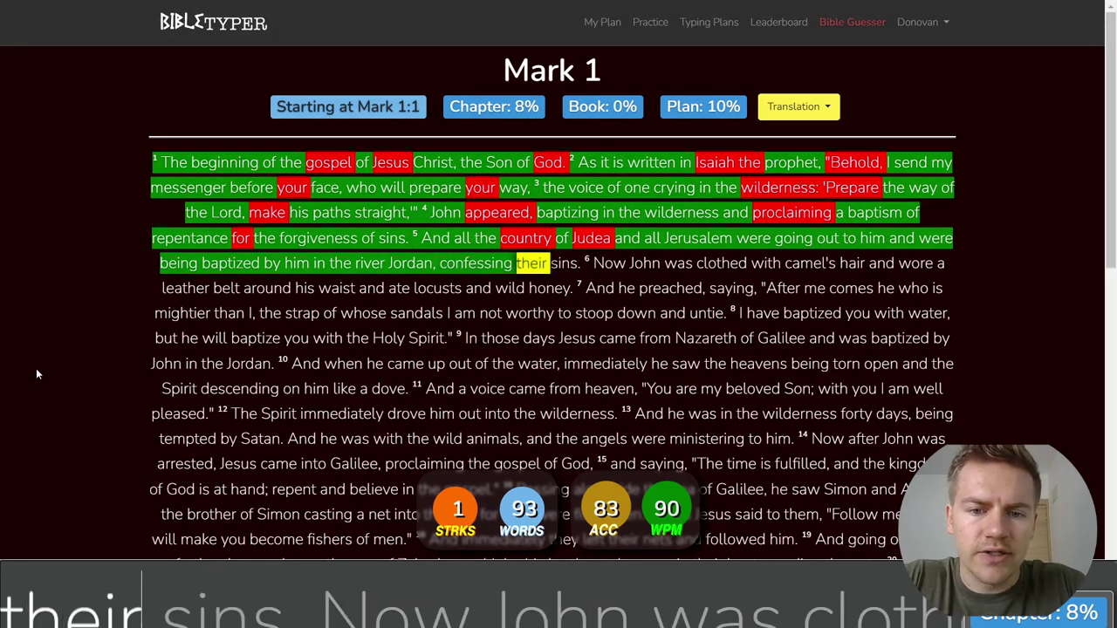
{"action": "type", "text": " sins. Now John wa"}
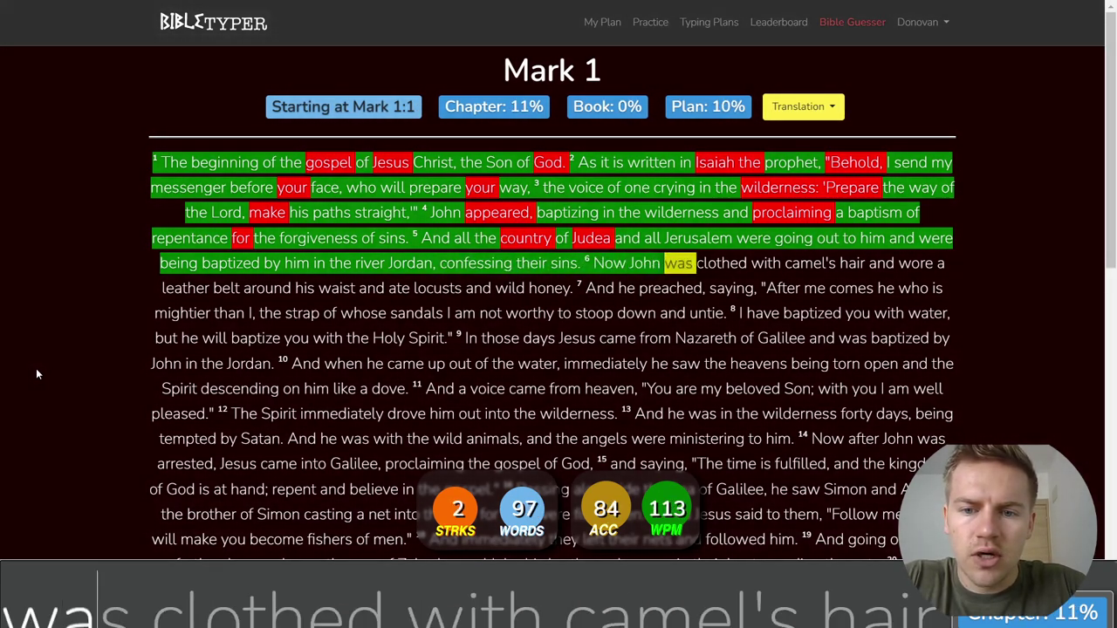
{"action": "type", "text": "s clothed with "}
{"action": "type", "text": "came"}
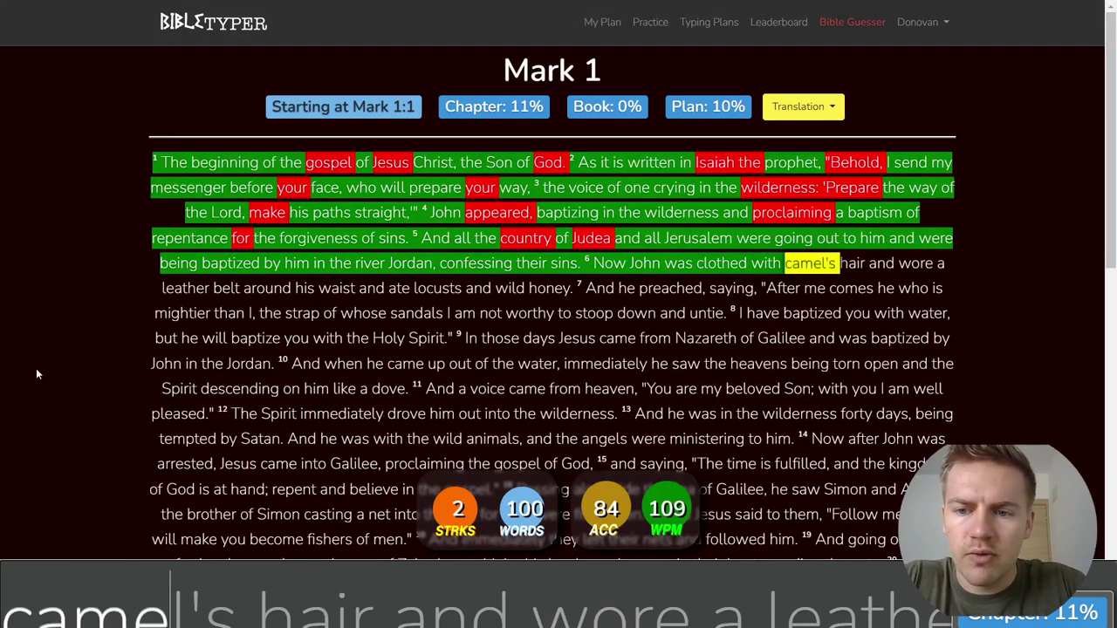
{"action": "type", "text": "l's hair a"}
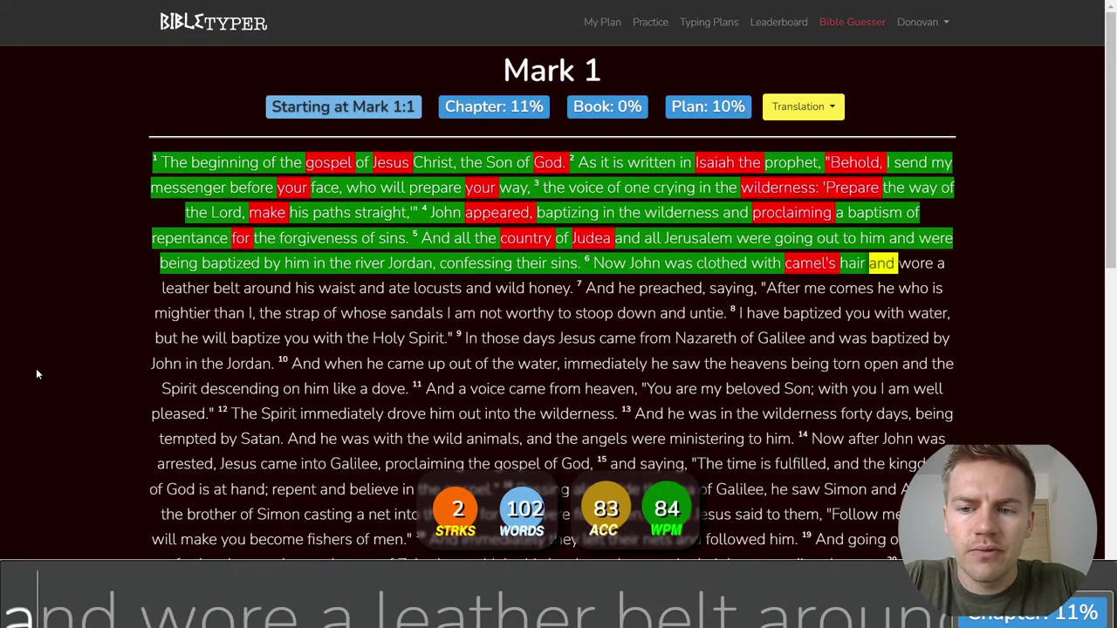
{"action": "type", "text": "nd wore a leather belt"}
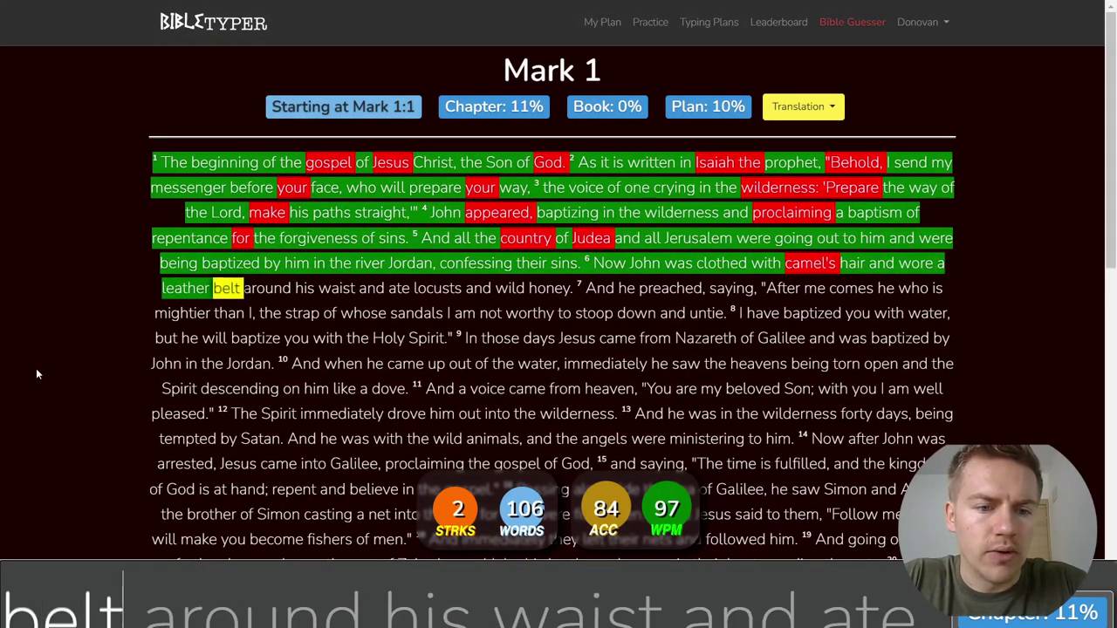
{"action": "type", "text": " around his waitt and ate "}
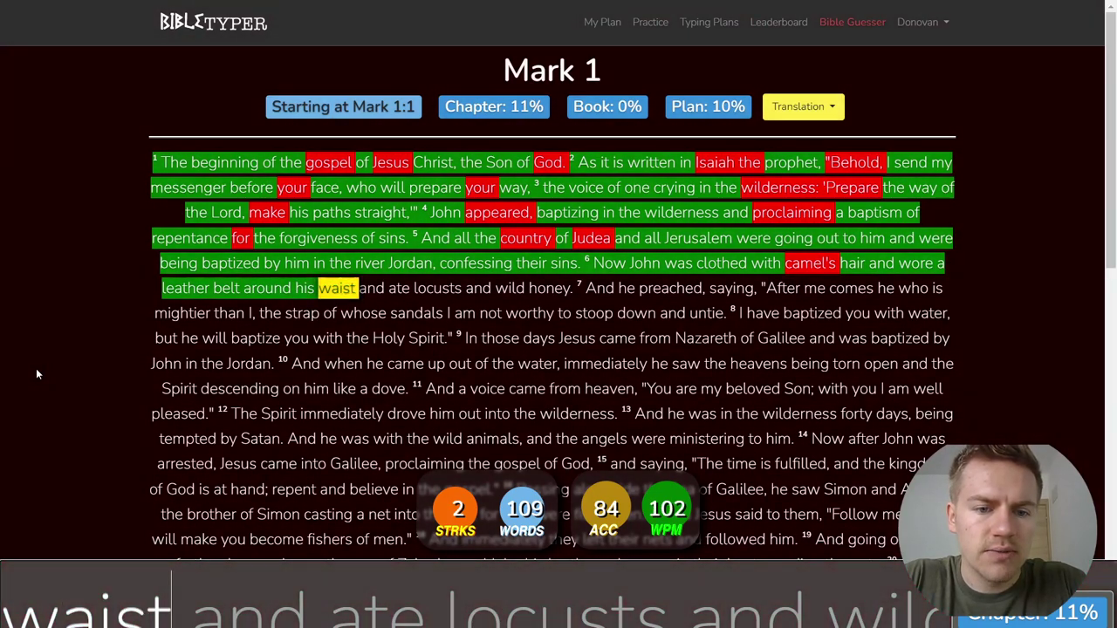
{"action": "type", "text": "locusts and wild honey. "}
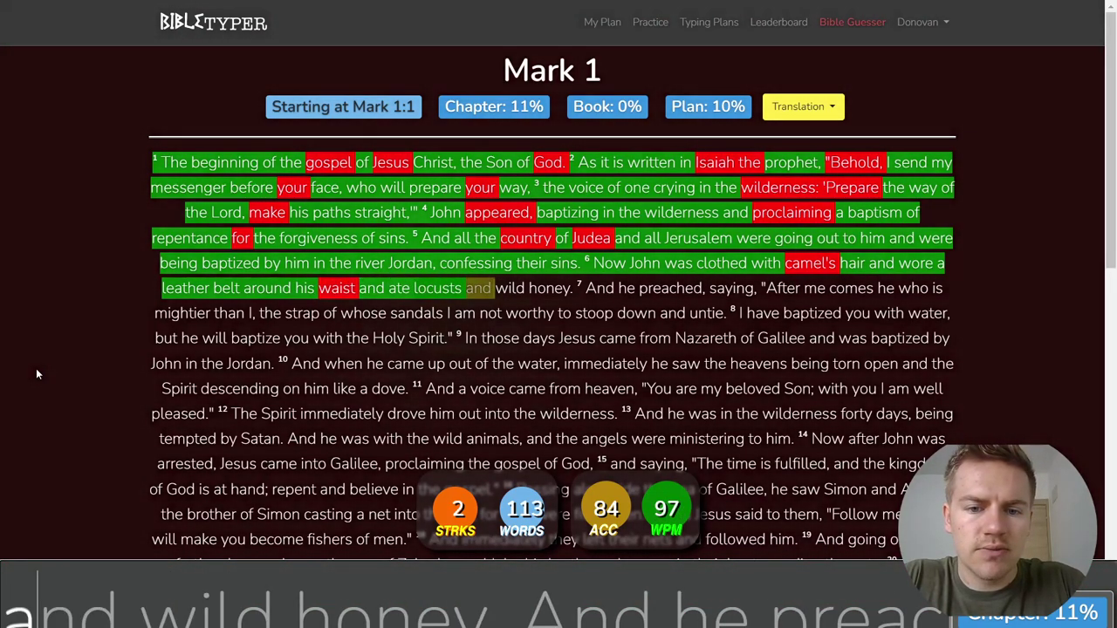
{"action": "type", "text": "And he prea"}
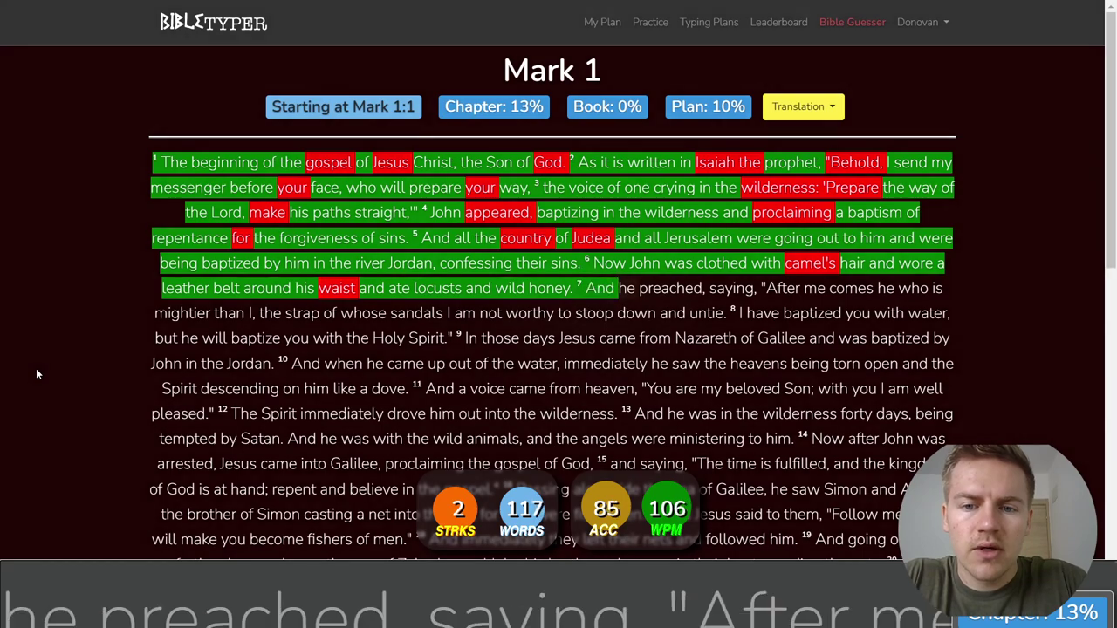
{"action": "type", "text": "ched"}
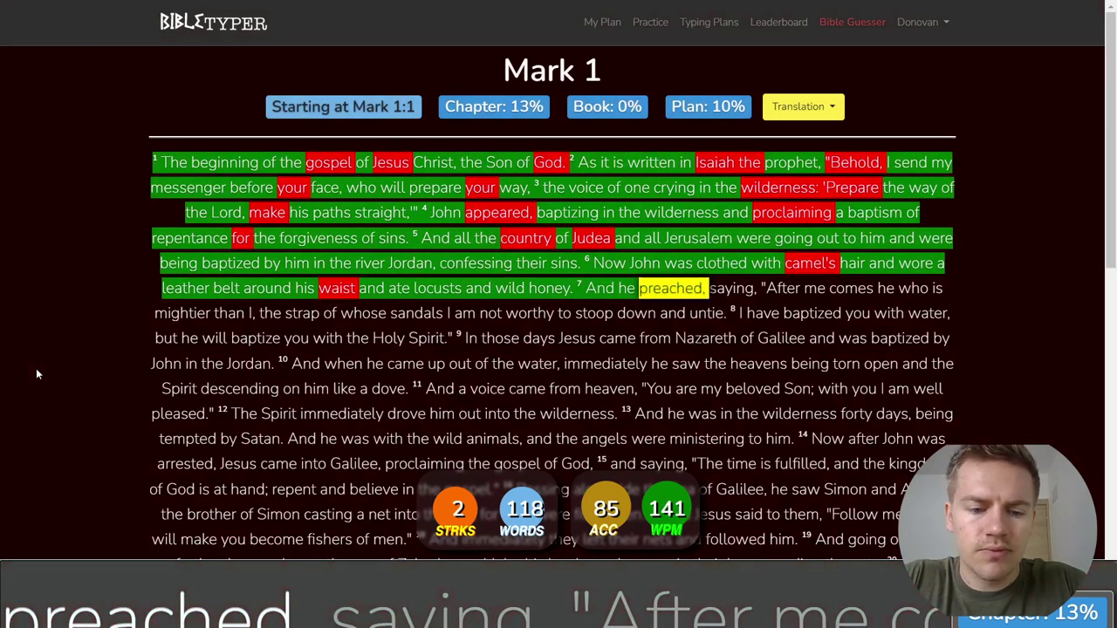
{"action": "type", "text": ", saying, "}
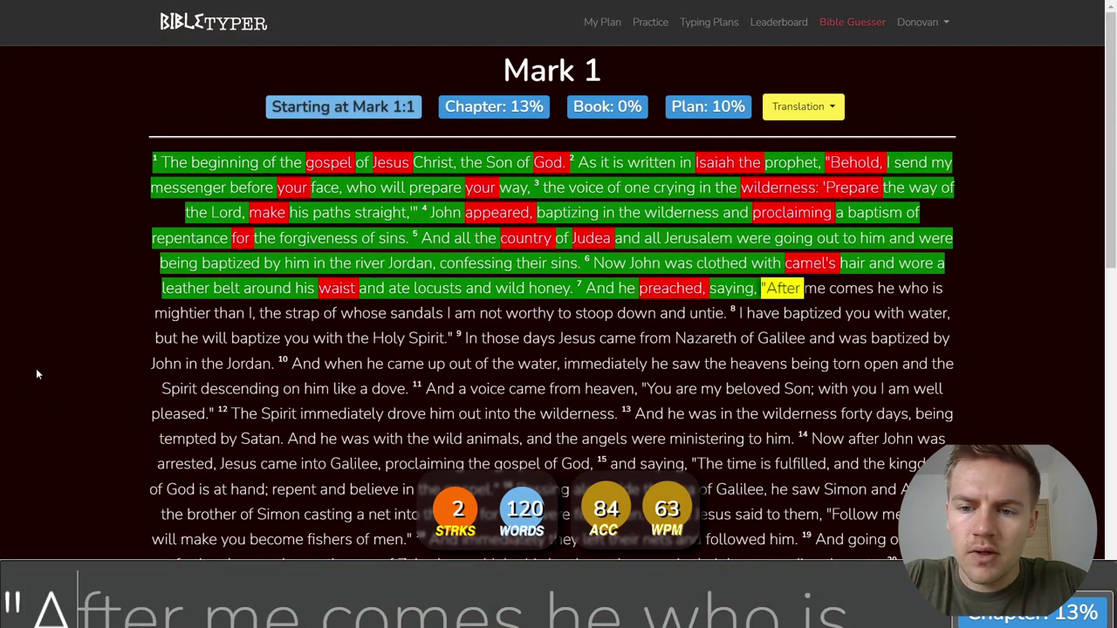
{"action": "type", "text": "\"After me comes he who"}
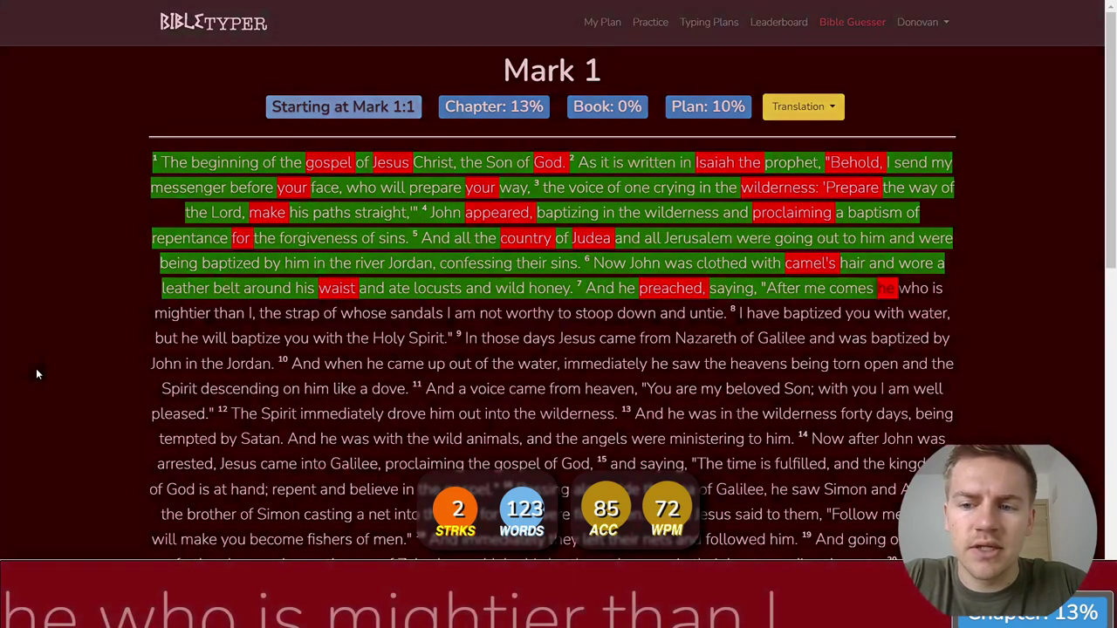
{"action": "type", "text": " is migh"}
{"action": "type", "text": "te"}
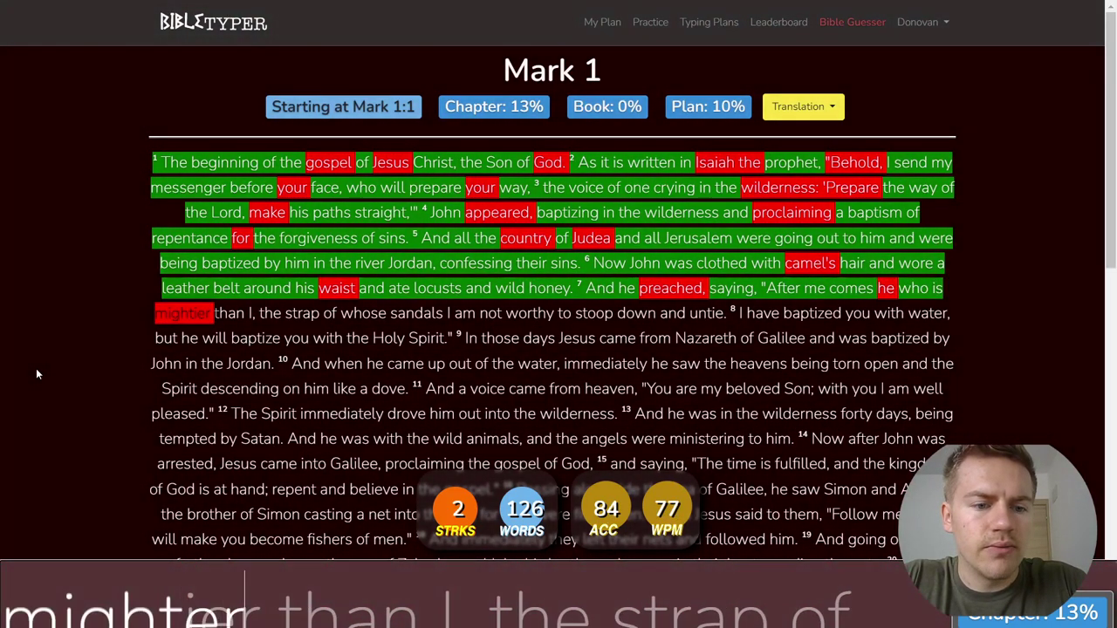
Step: Type verses 7–8 from 'mightier than I' to 'the Holy Spirit', correcting 'water' and 'Holy'
{"action": "key", "text": "BackSpace"}
{"action": "type", "text": "ier than I,"}
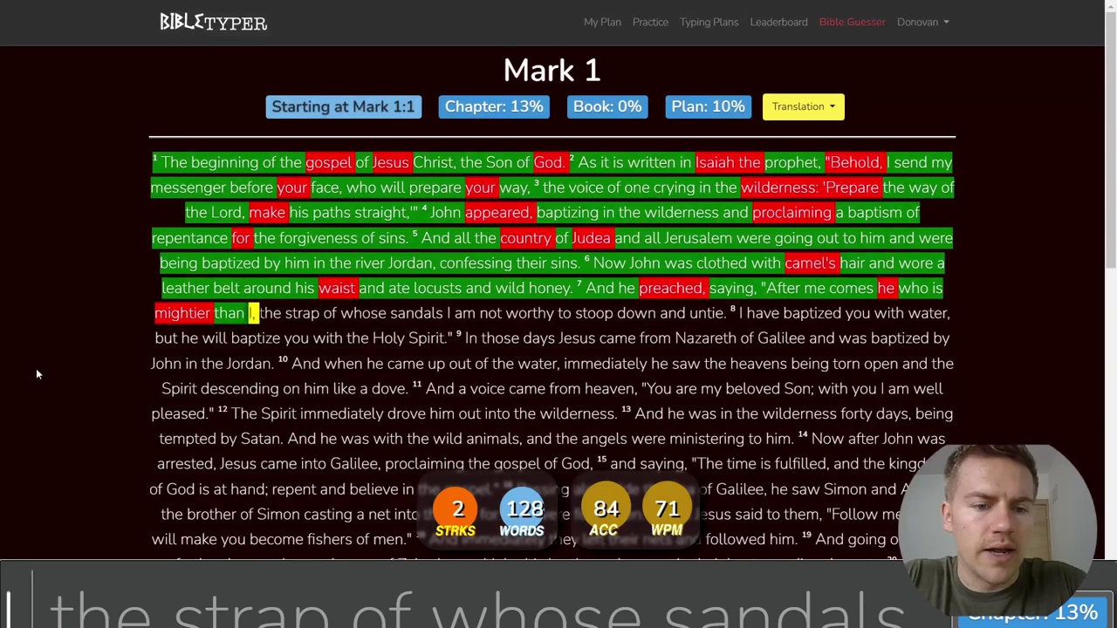
{"action": "type", "text": " the strap of whose "}
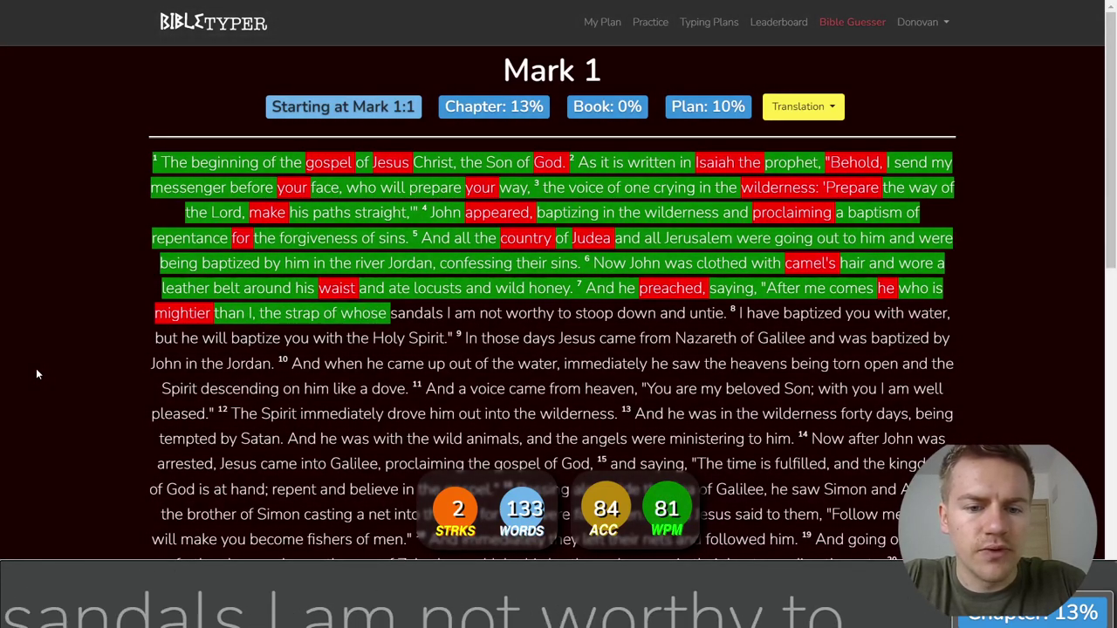
{"action": "type", "text": "sandals I am not "}
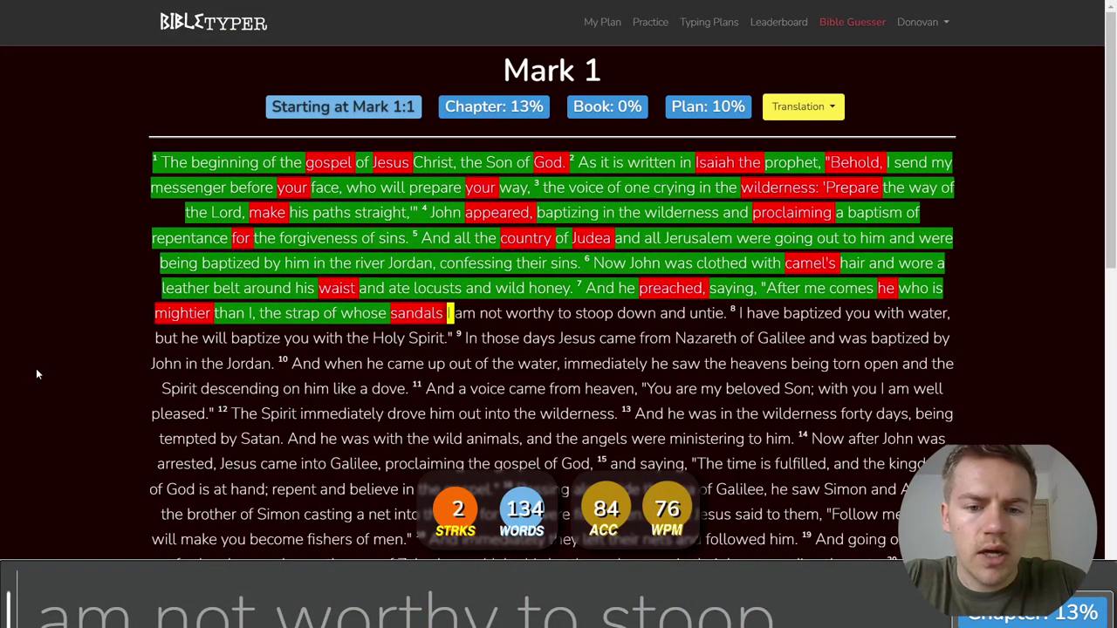
{"action": "type", "text": "worthy to s"}
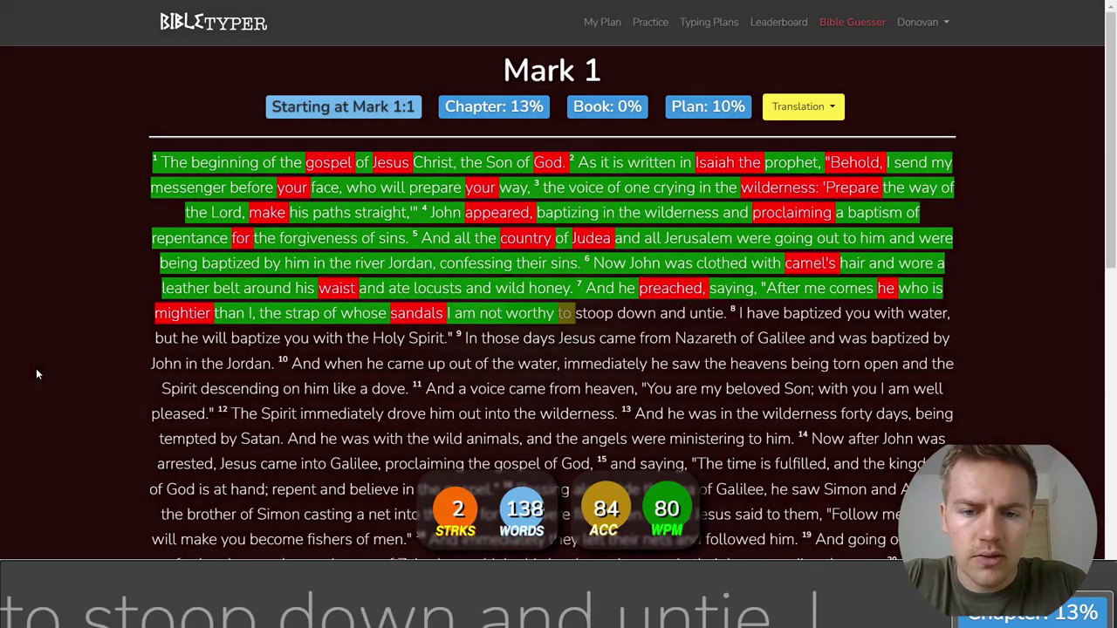
{"action": "type", "text": "toop down and untie. "}
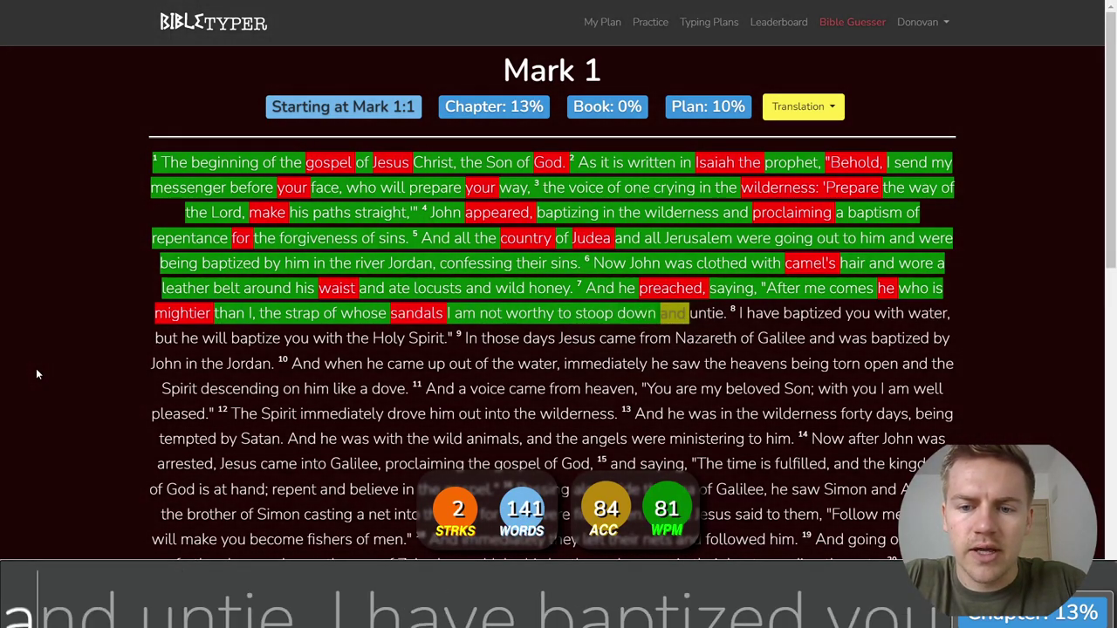
{"action": "type", "text": "I have "}
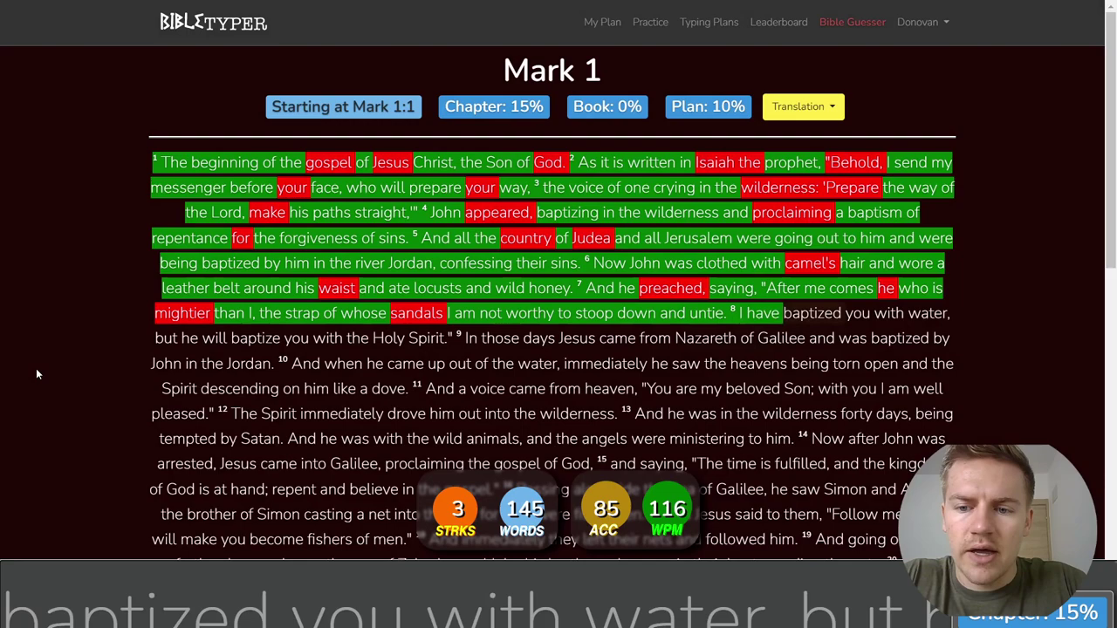
{"action": "type", "text": "baptized you with wi"}
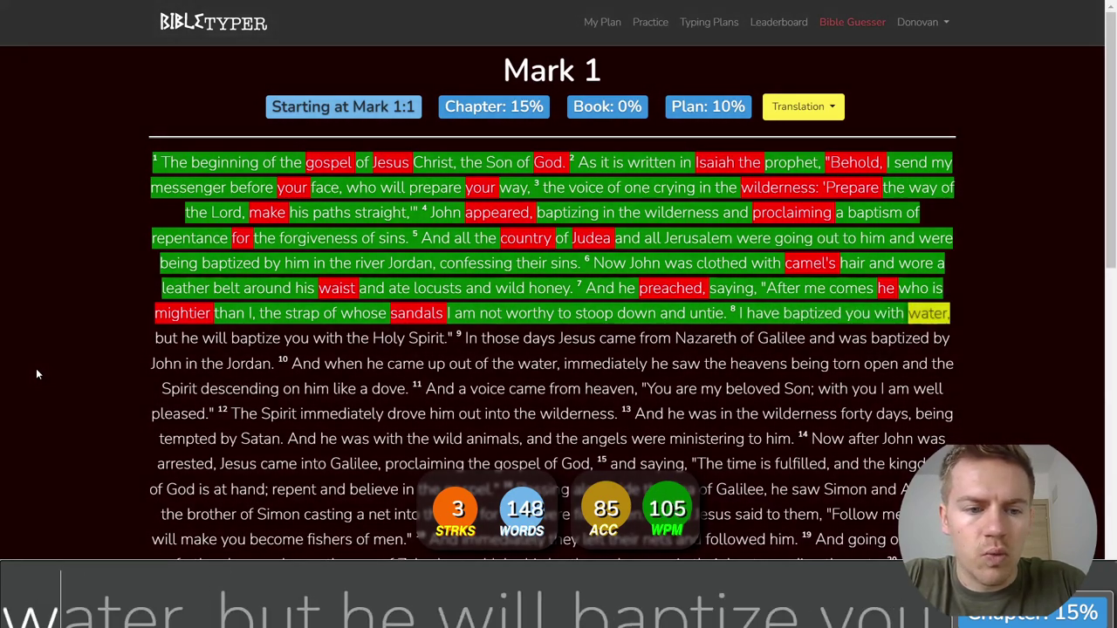
{"action": "key", "text": "BackSpace"}
{"action": "type", "text": "ater, "}
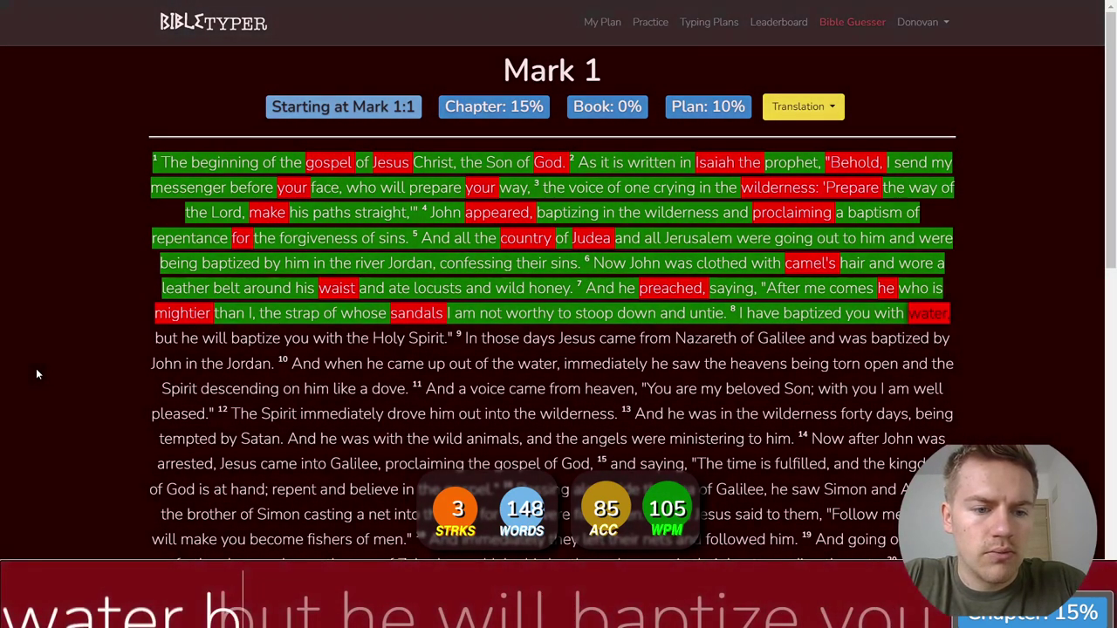
{"action": "type", "text": "but"}
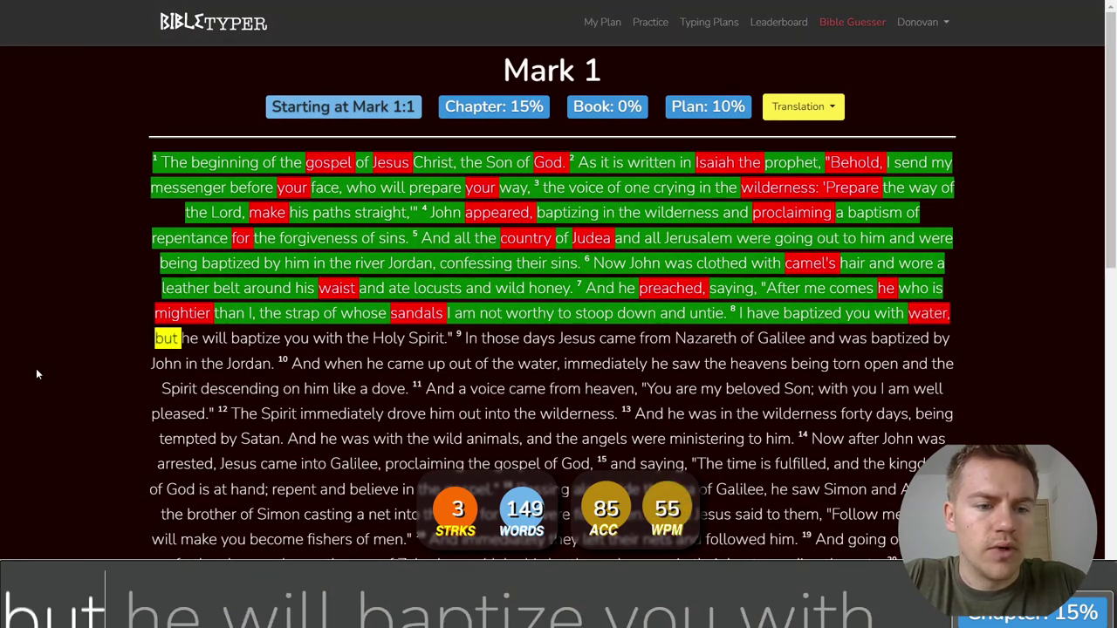
{"action": "type", "text": " he will baptize you with the HOl"}
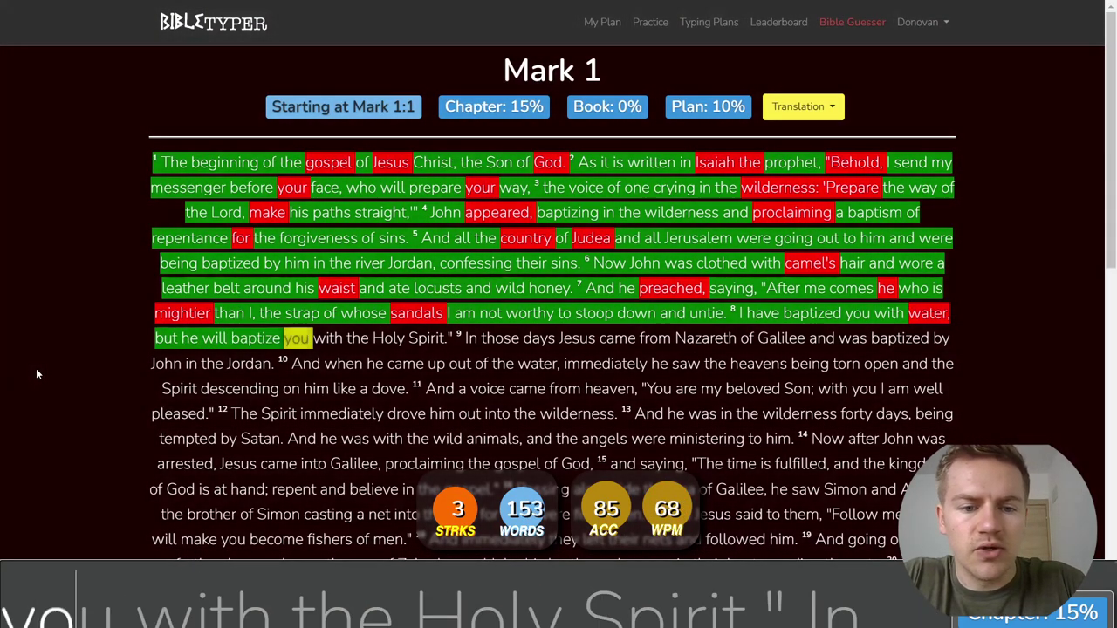
{"action": "key", "text": "BackSpace"}
{"action": "key", "text": "BackSpace"}
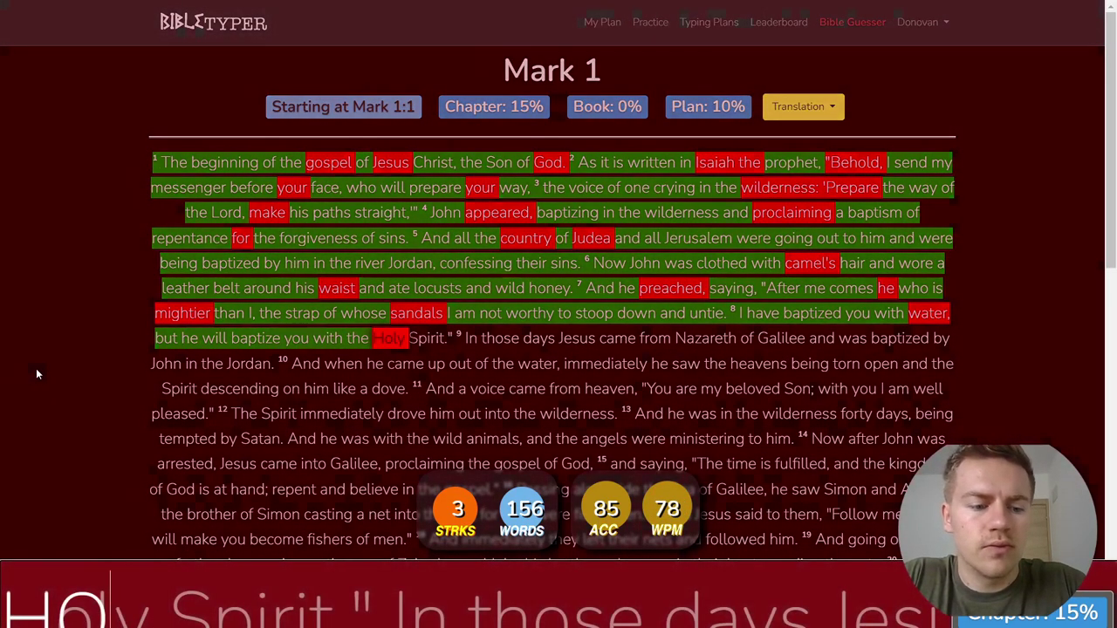
{"action": "type", "text": "oly SP"}
{"action": "key", "text": "BackSpace"}
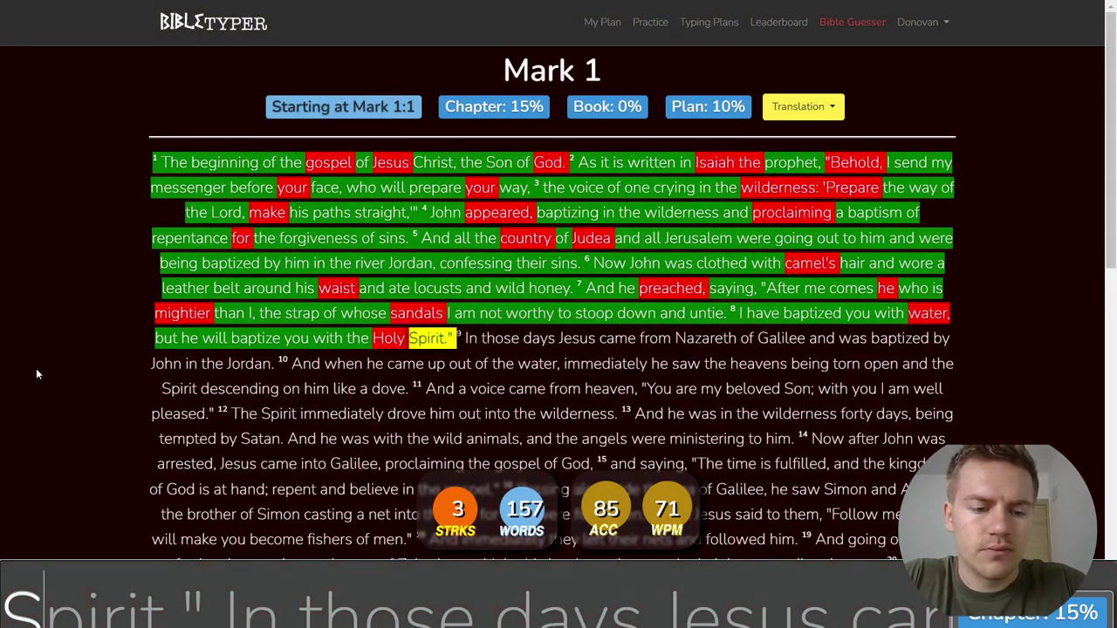
Step: Finish 'Spirit.' and type verse 9, Jesus coming from Nazareth to be baptized in the Jordan
{"action": "type", "text": "p"}
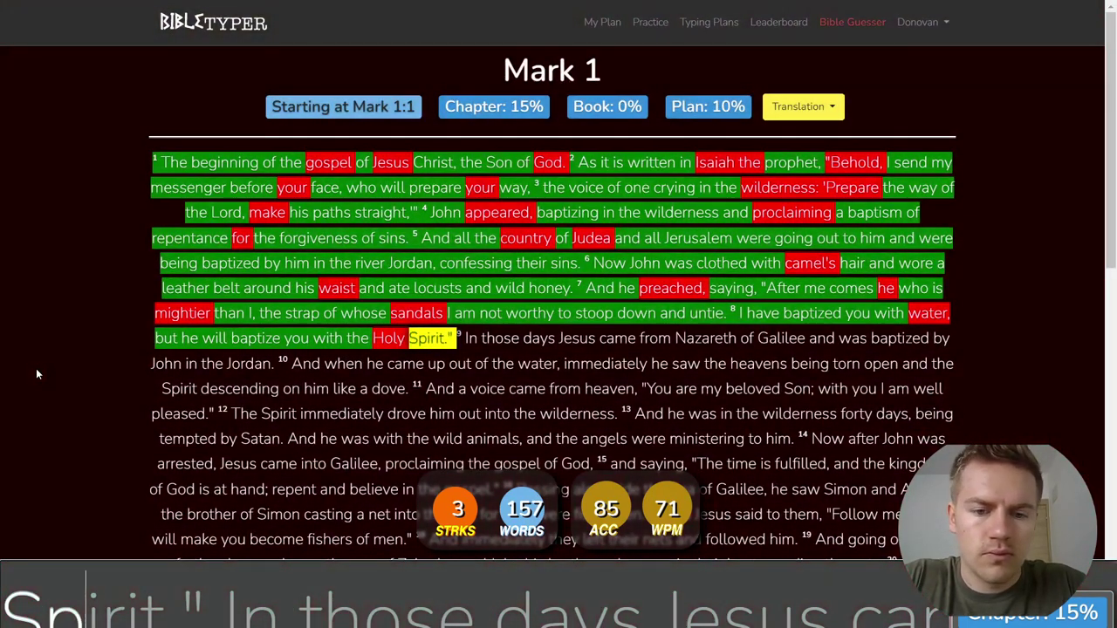
{"action": "key", "text": "BackSpace"}
{"action": "type", "text": "irit.\""}
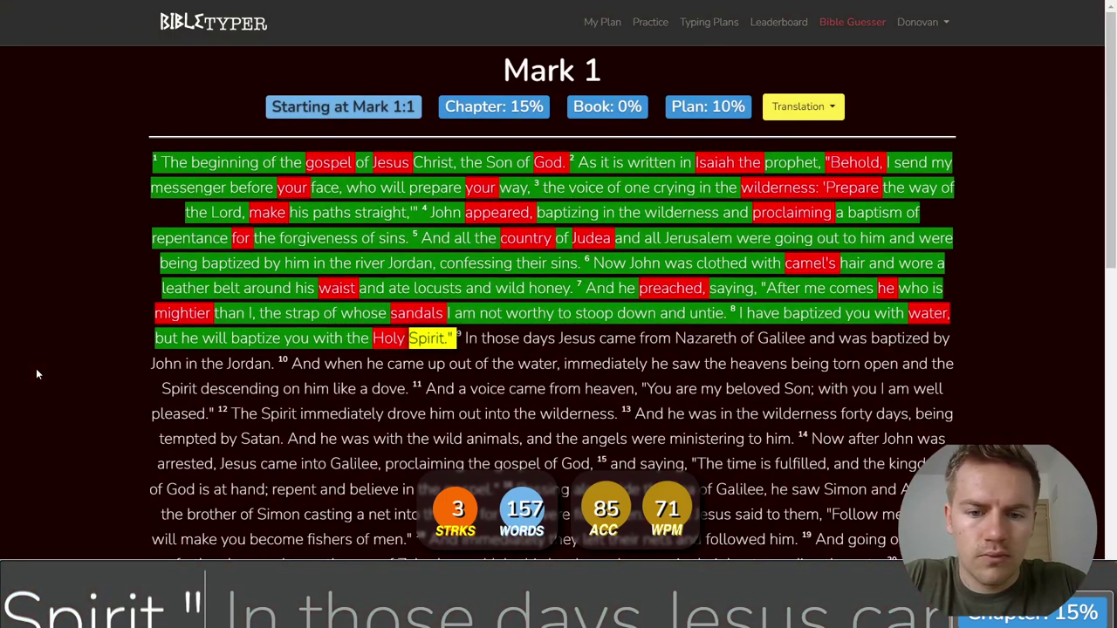
{"action": "type", "text": " In those days "}
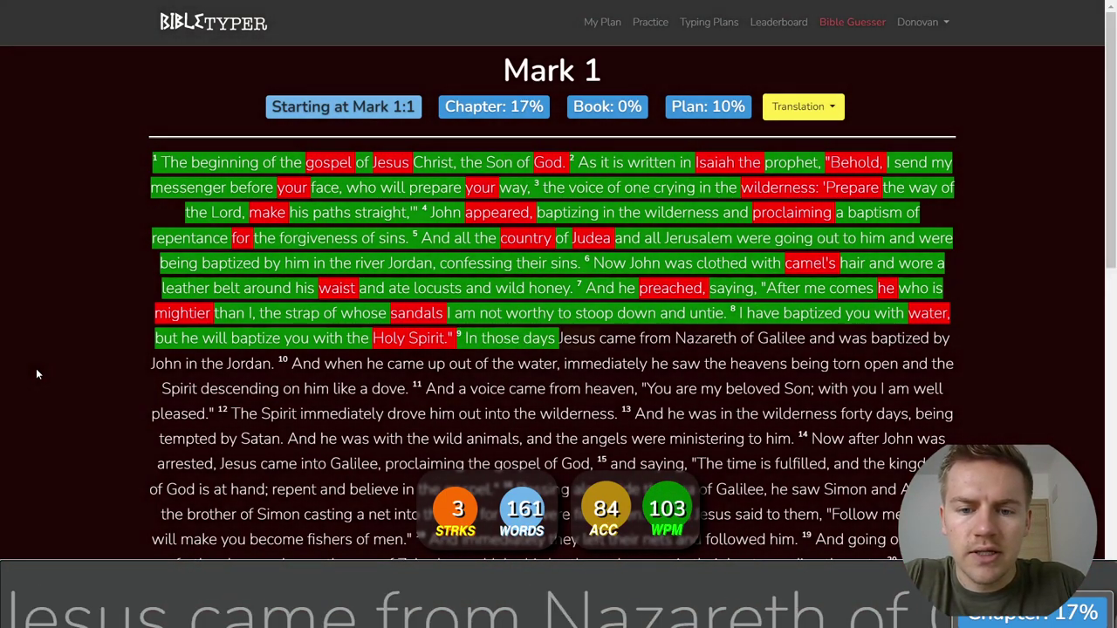
{"action": "type", "text": "Jesus came from N"}
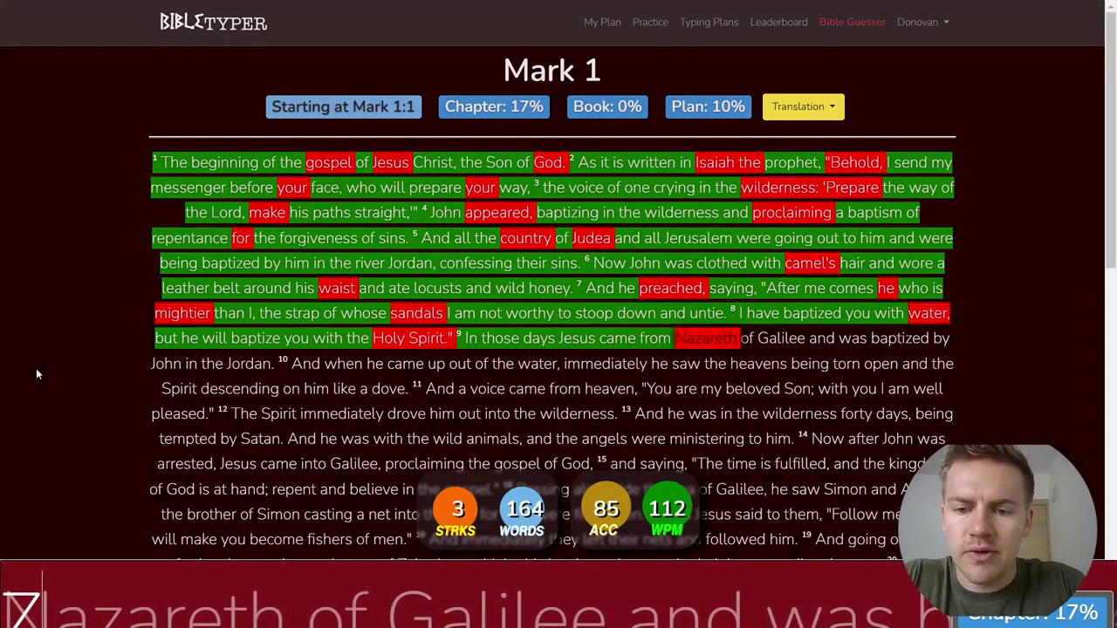
{"action": "type", "text": "azret"}
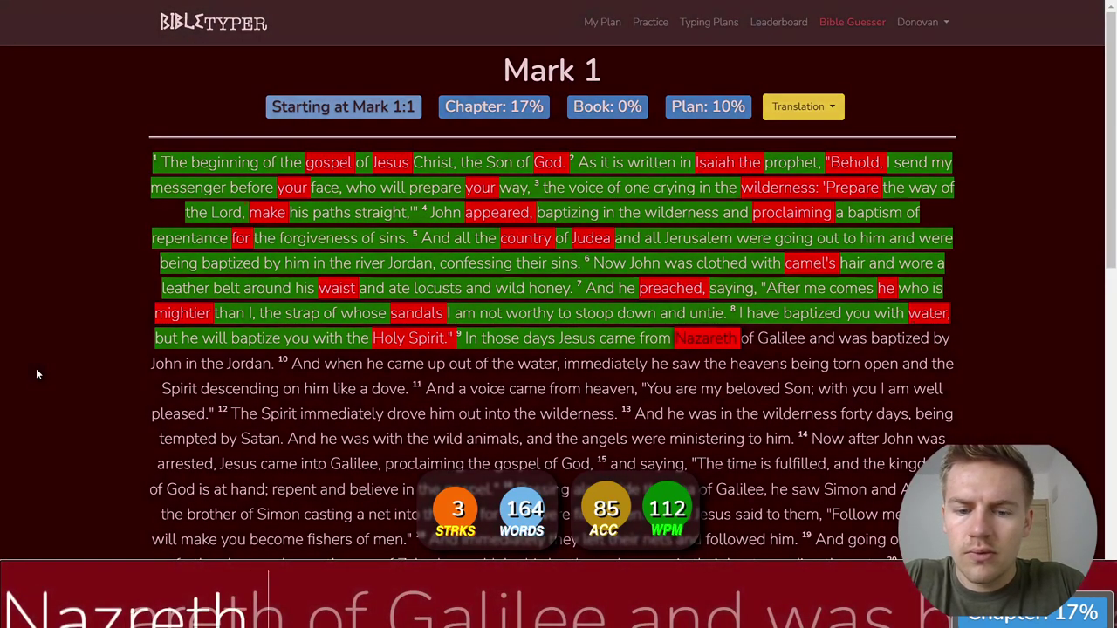
{"action": "key", "text": "BackSpace"}
{"action": "type", "text": "areth"}
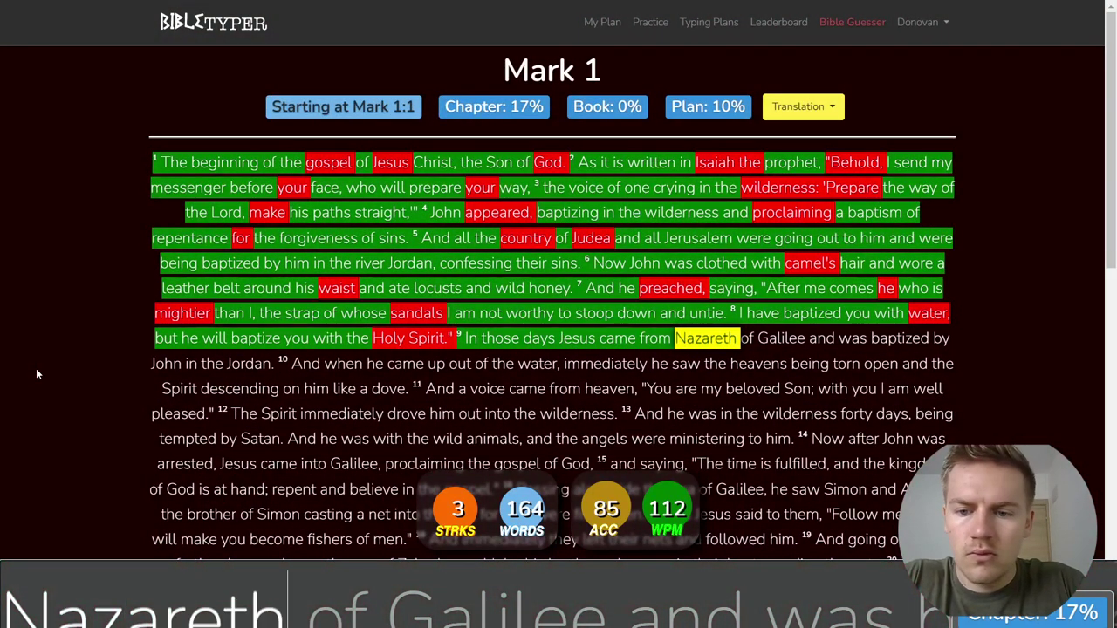
{"action": "type", "text": " of Galilee and waw"}
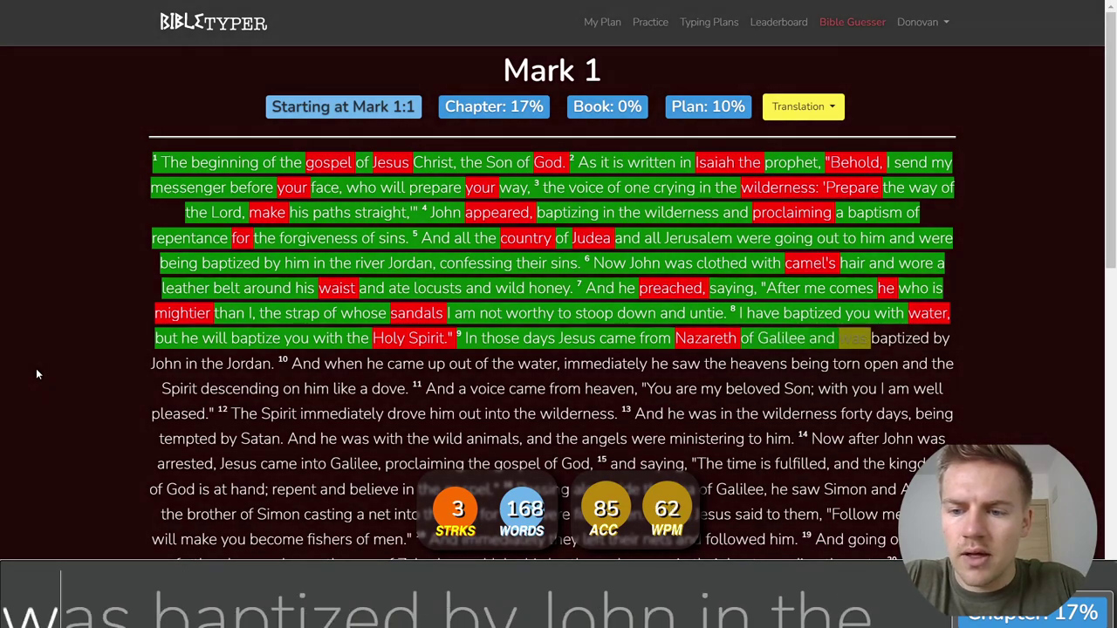
{"action": "key", "text": "BackSpace"}
{"action": "type", "text": "s"}
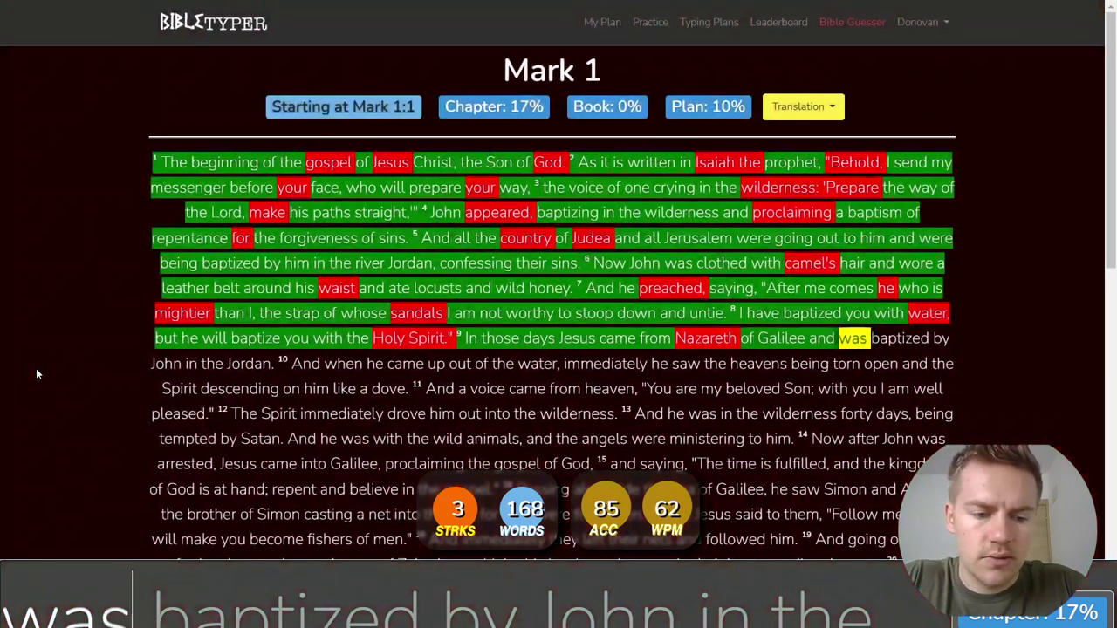
{"action": "type", "text": " baptized by John in the "}
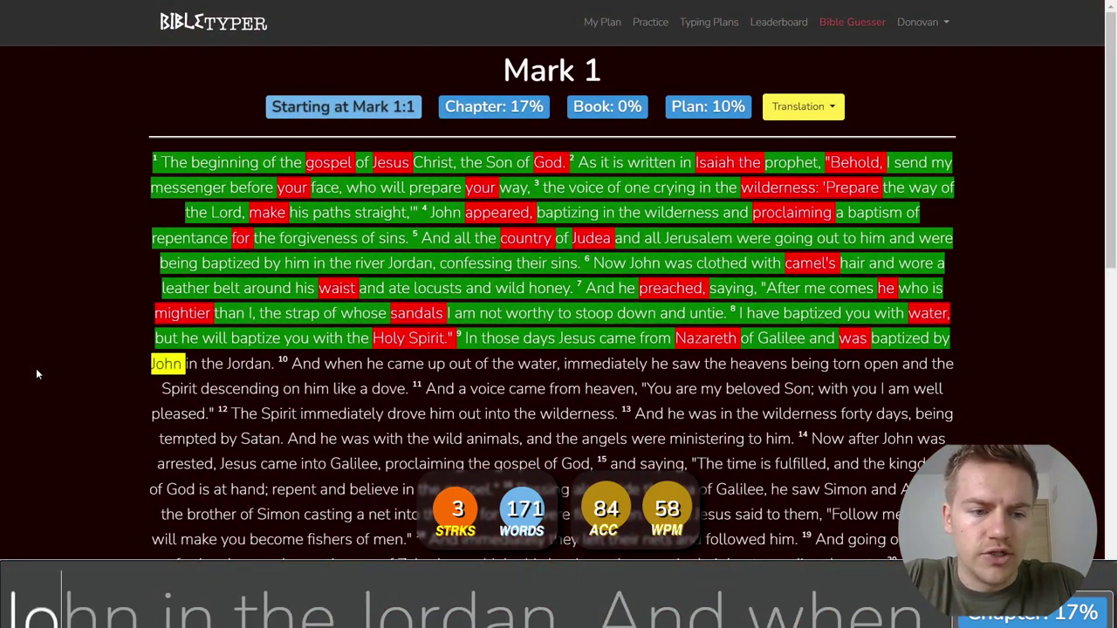
{"action": "type", "text": "Jordan"}
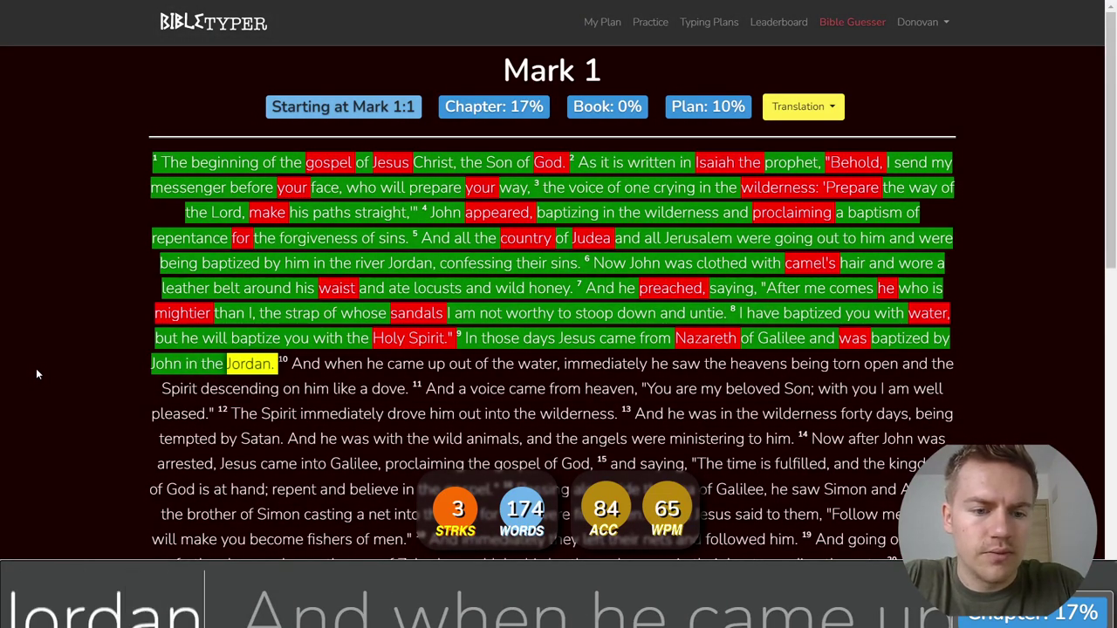
{"action": "type", "text": ". And whe"}
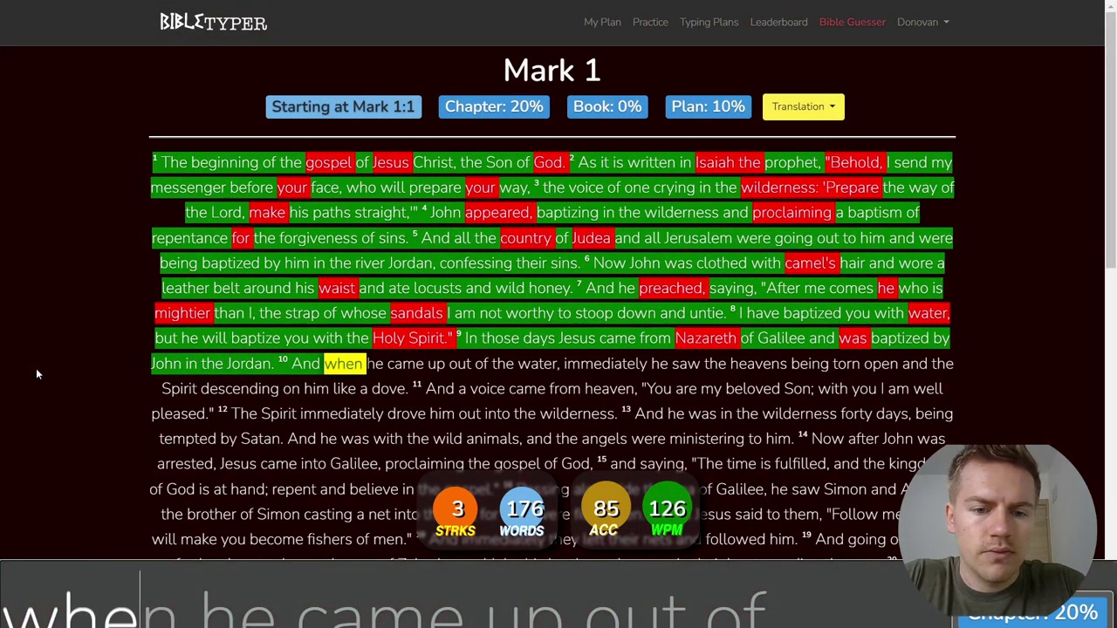
{"action": "type", "text": "n he came up o"}
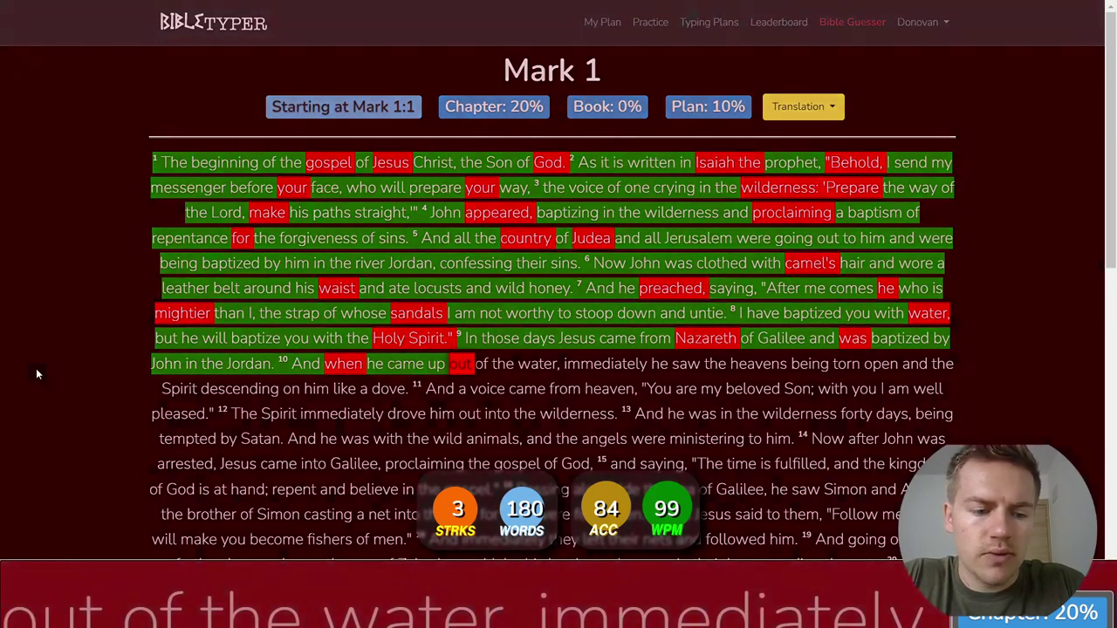
{"action": "type", "text": "ut of the "}
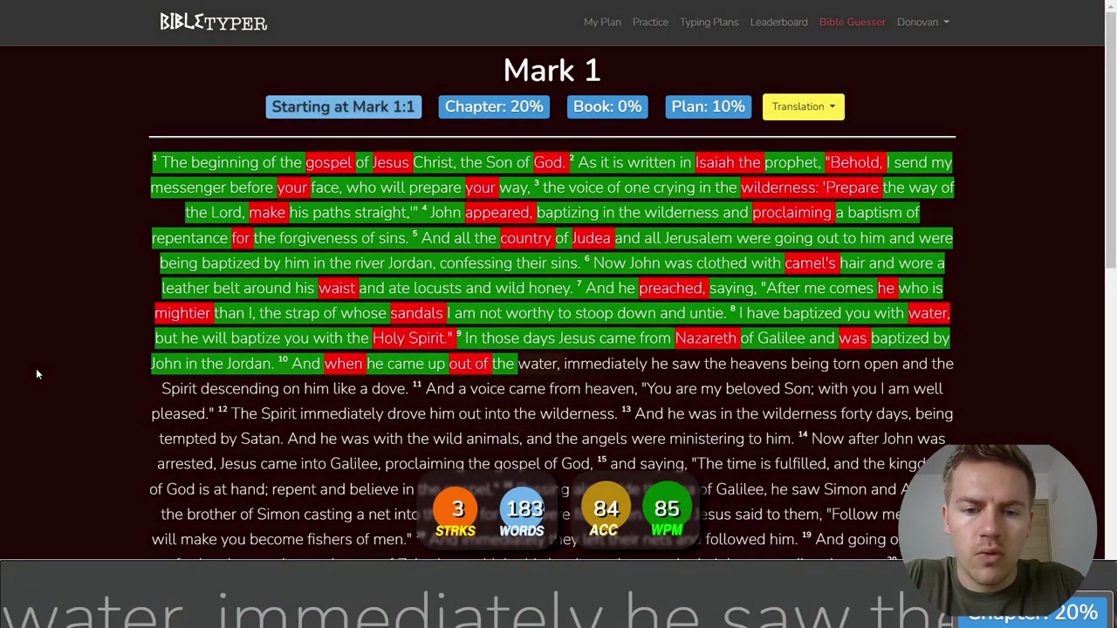
{"action": "type", "text": "water, "}
{"action": "type", "text": "immediatel"}
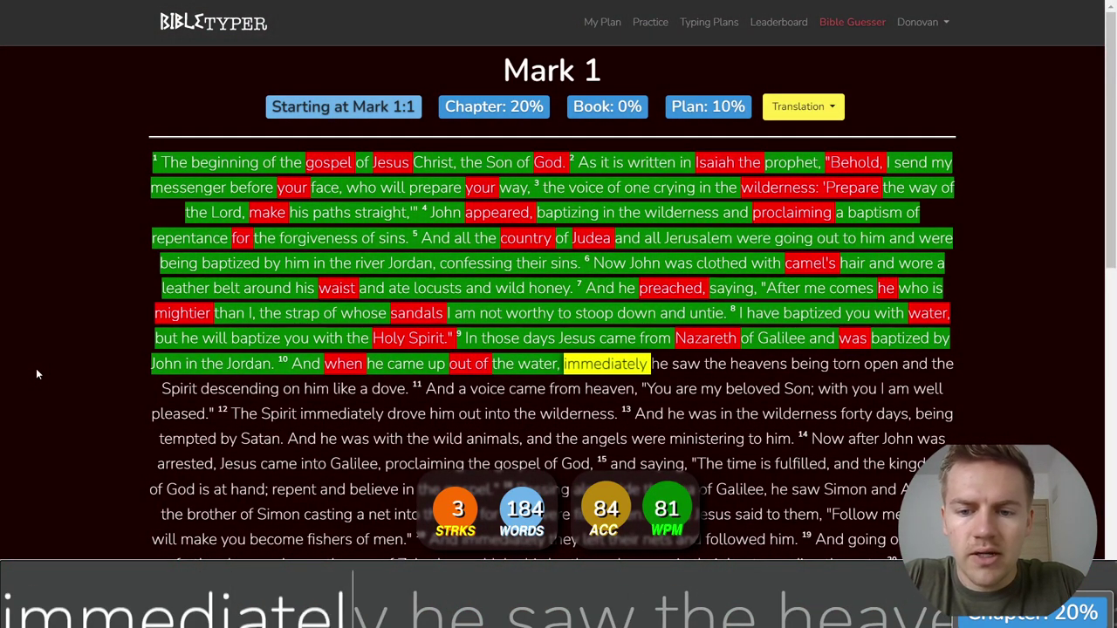
{"action": "type", "text": "y he saw the heavens "}
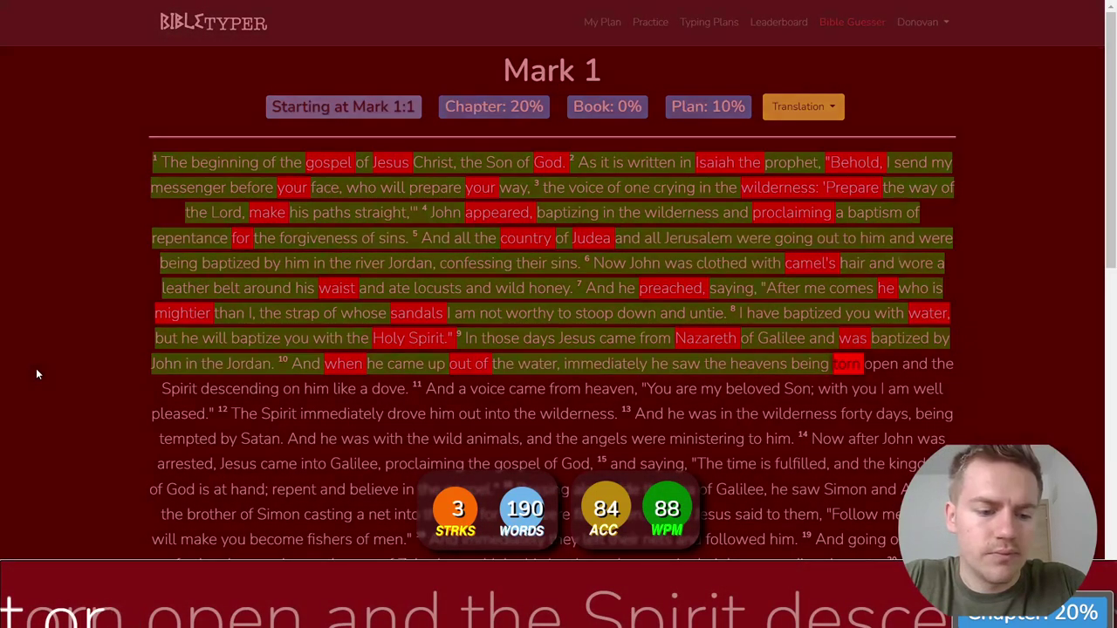
{"action": "type", "text": " torn open and the P"}
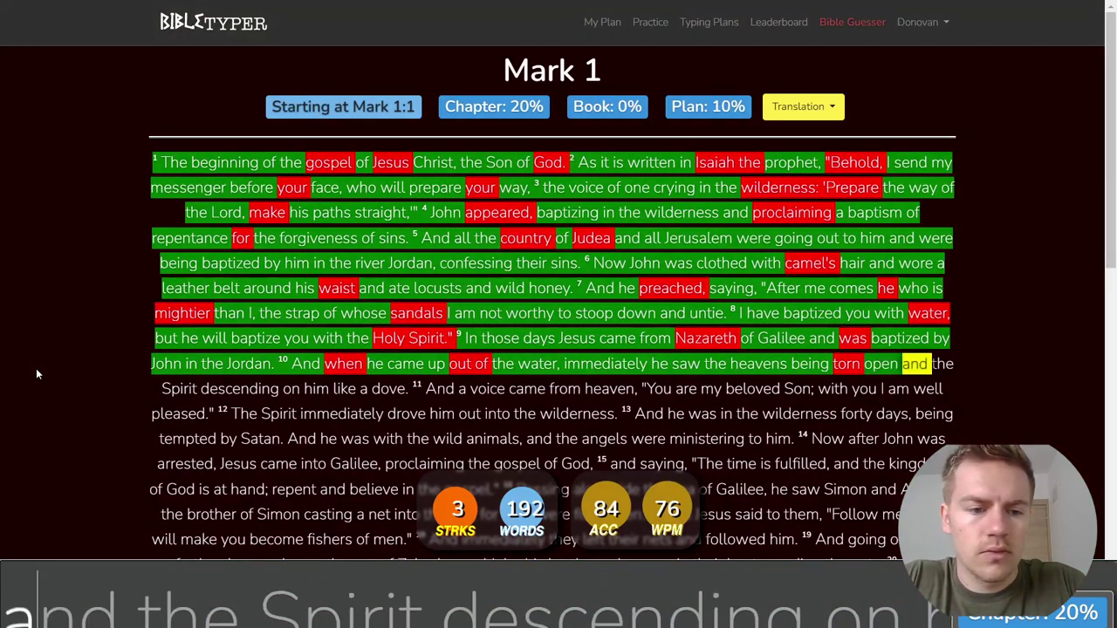
Step: Finish verses 10–11, from 'Spirit descending like a dove' to 'with you I am well pleased.'
{"action": "key", "text": "BackSpace"}
{"action": "type", "text": "Sp"}
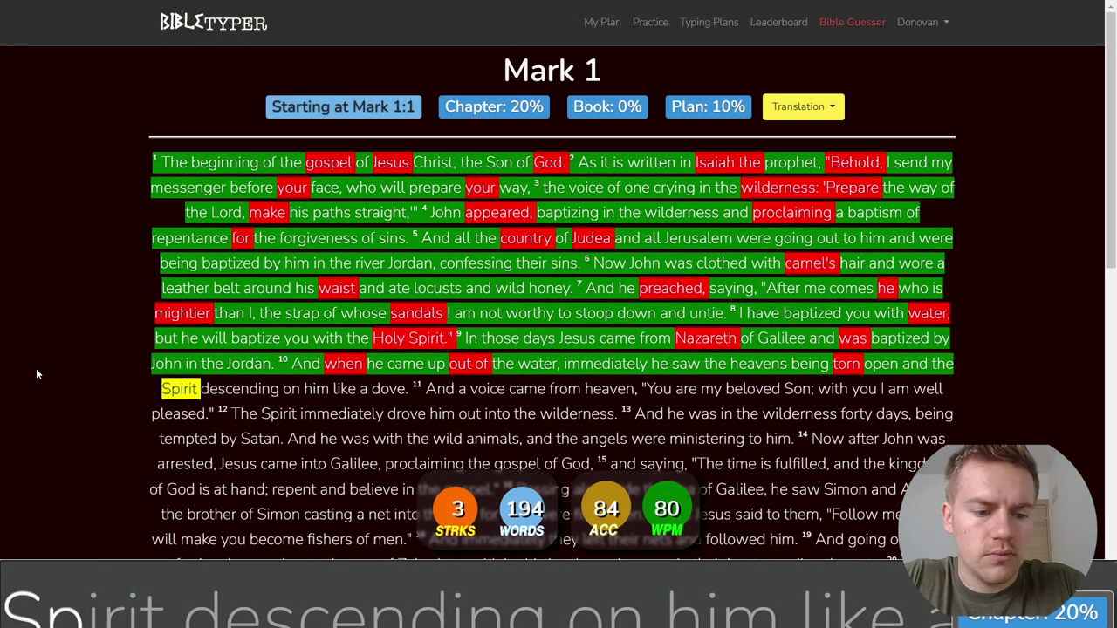
{"action": "type", "text": "desceni"}
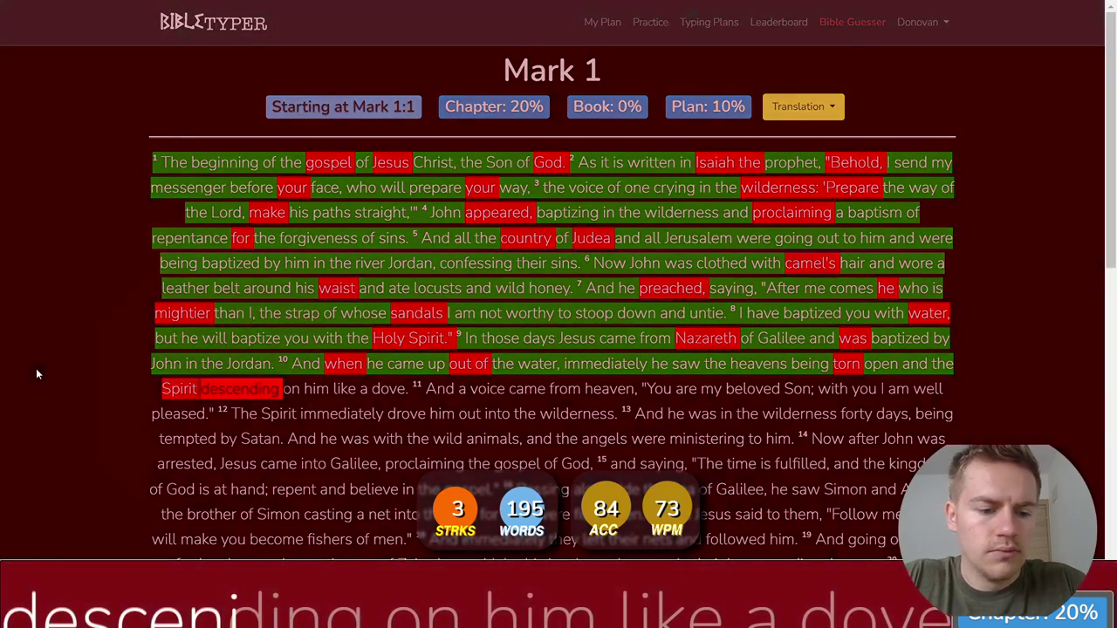
{"action": "key", "text": "BackSpace"}
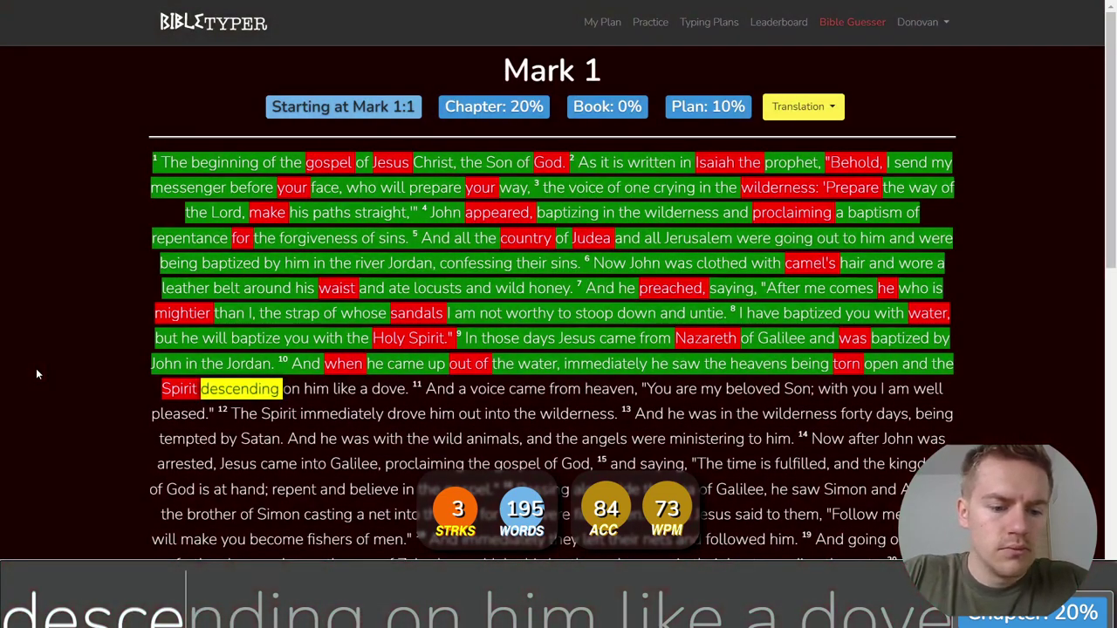
{"action": "type", "text": "nding "}
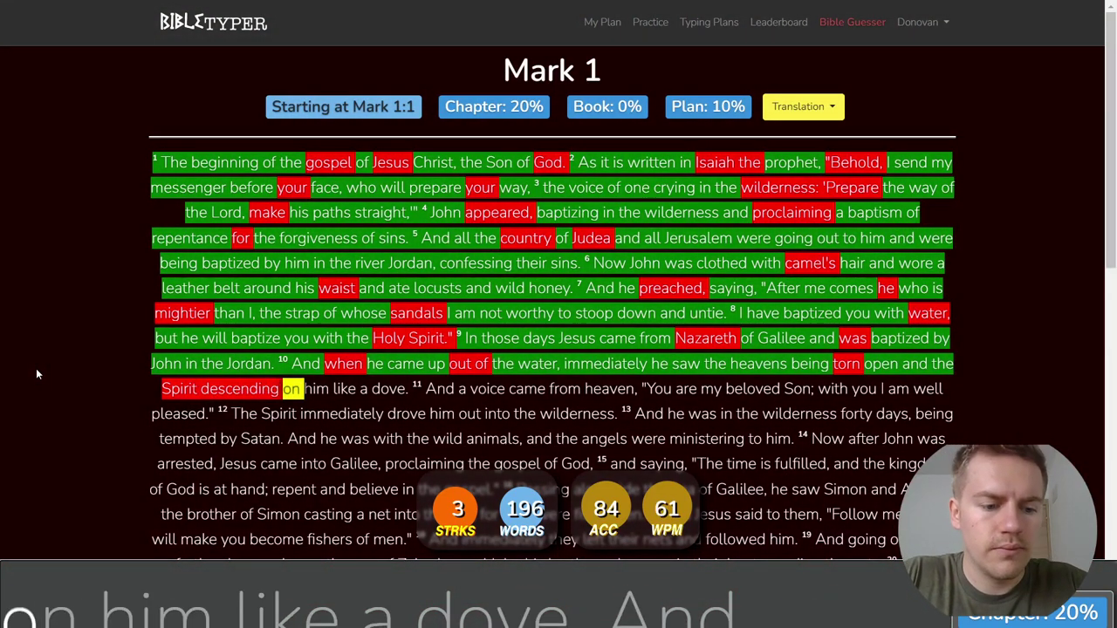
{"action": "type", "text": "like a dove. And "}
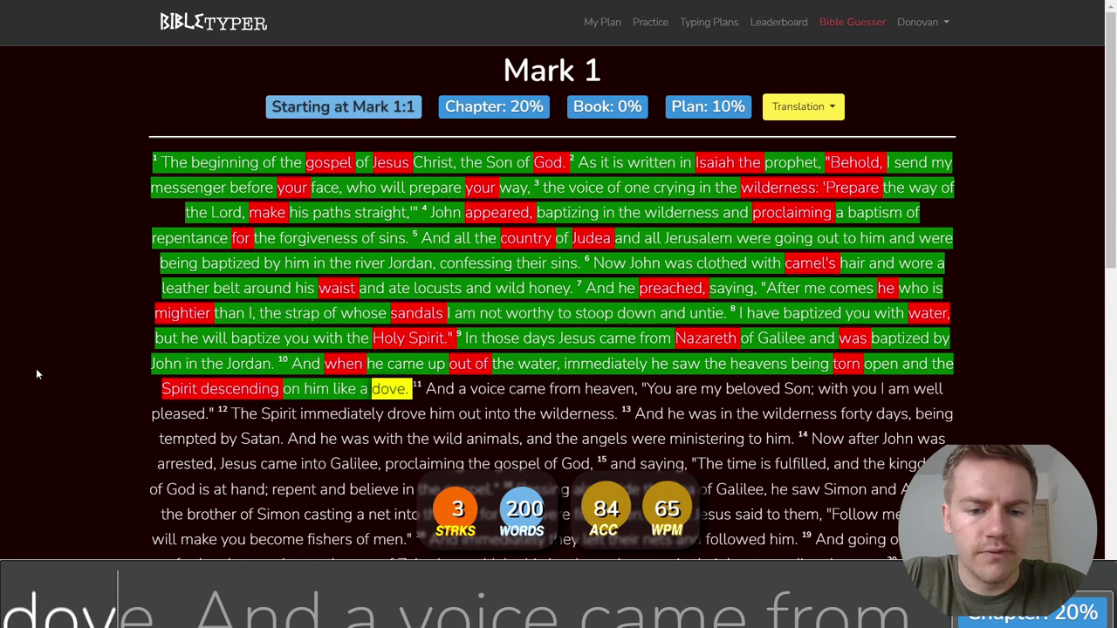
{"action": "type", "text": "a voice came from "}
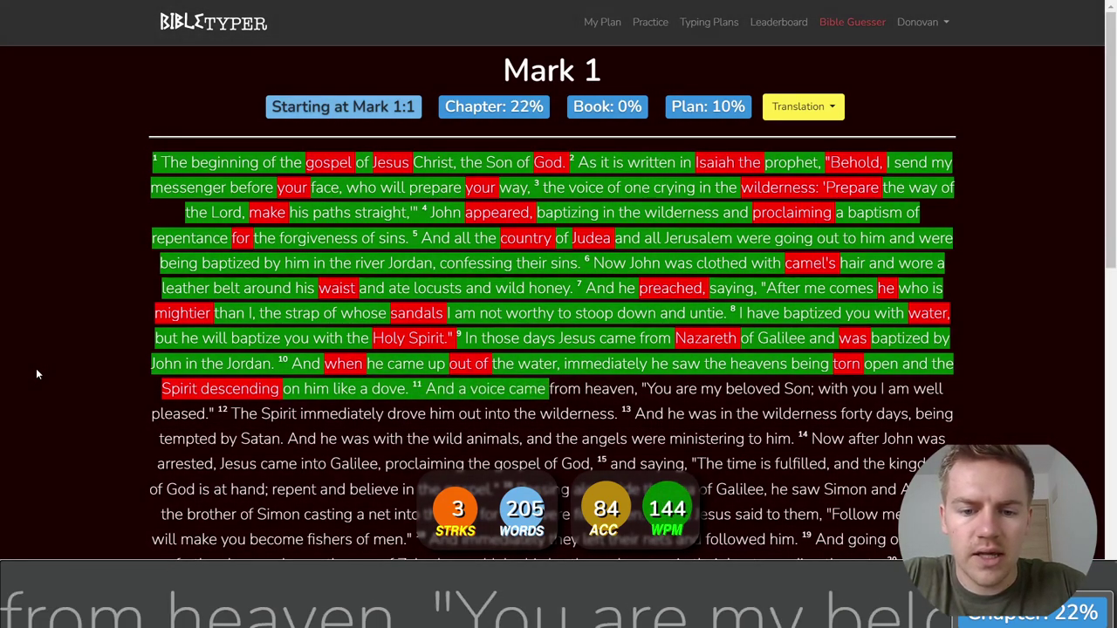
{"action": "type", "text": "heaven, "}
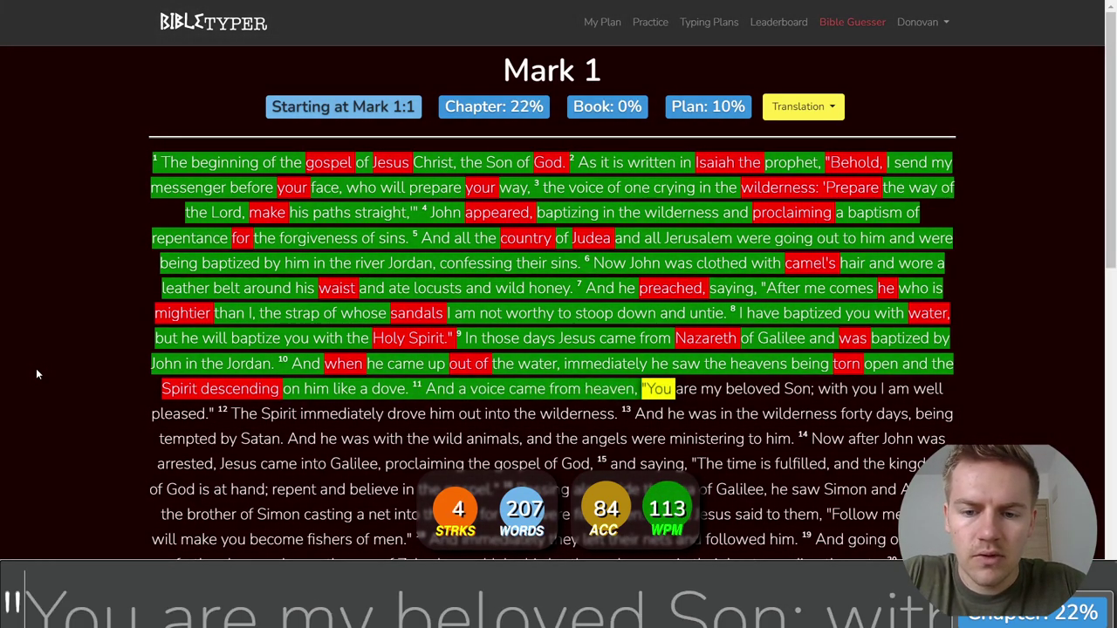
{"action": "type", "text": "\"You are my belo"}
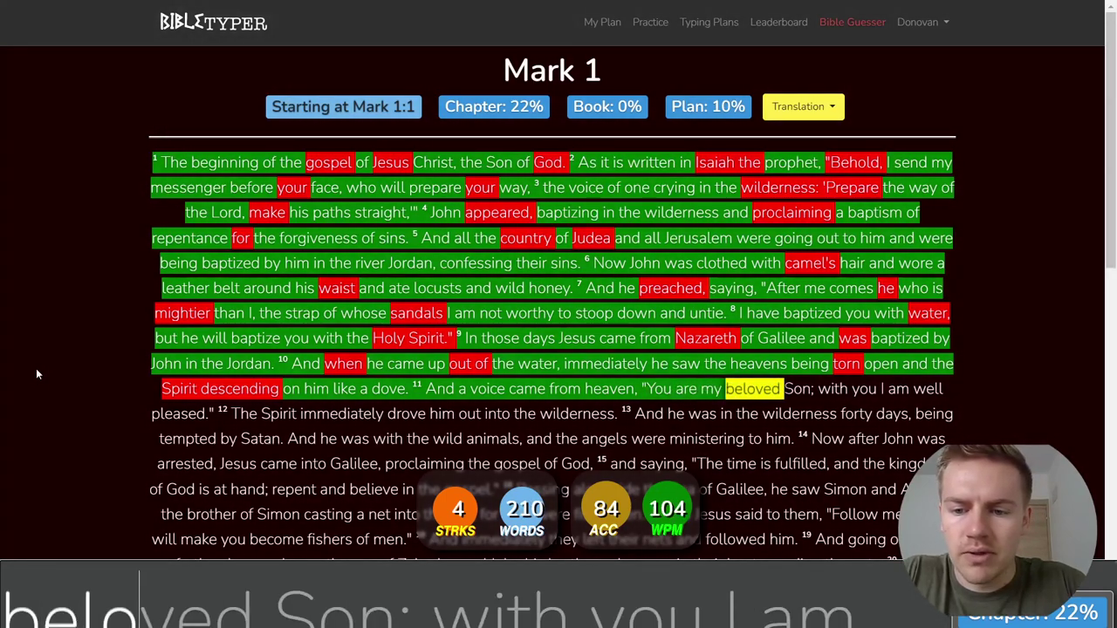
{"action": "type", "text": "ved Son"}
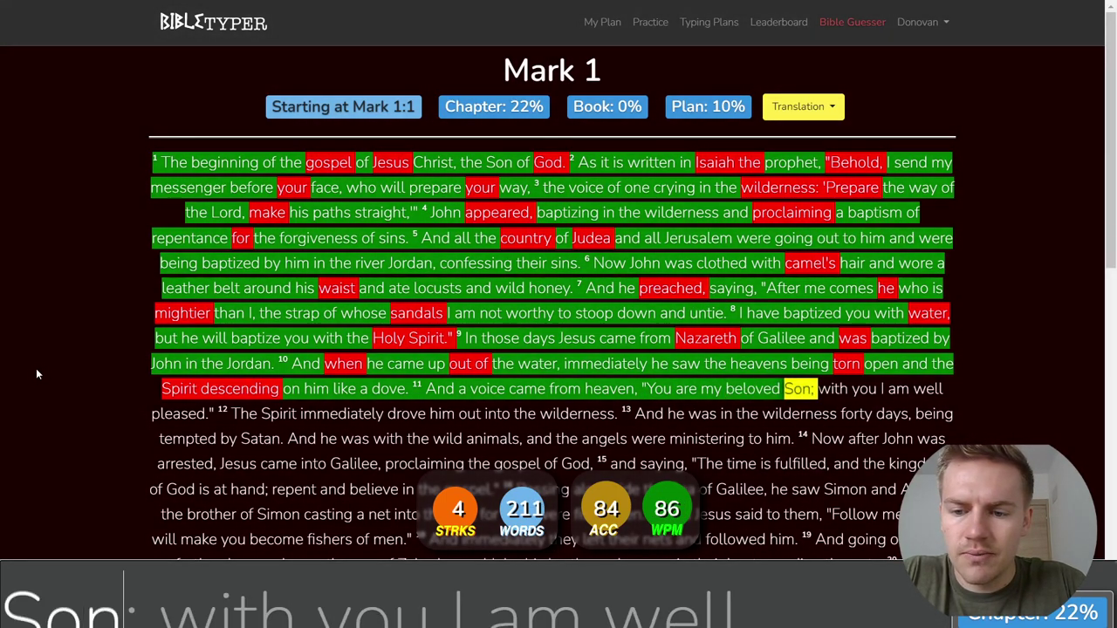
{"action": "type", "text": "; with you I am well"}
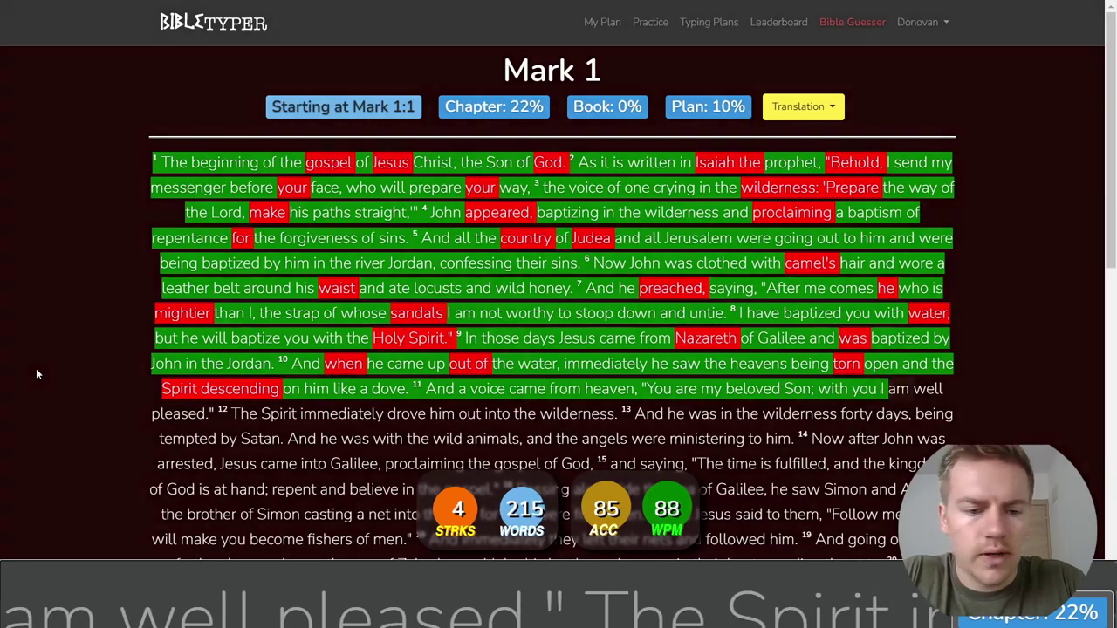
{"action": "type", "text": " pleased."}
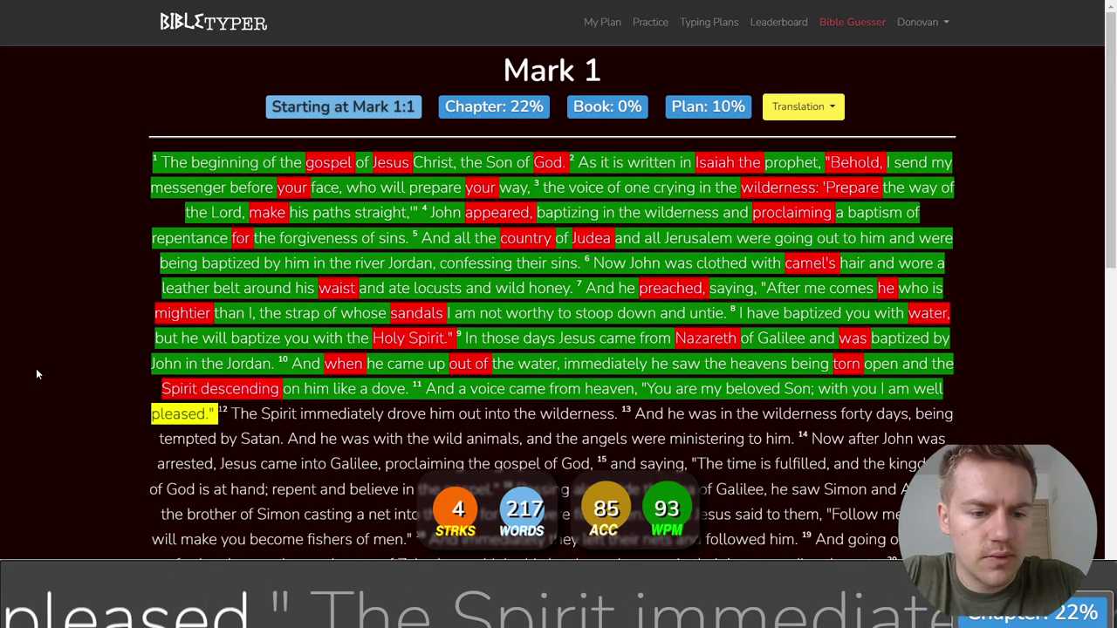
{"action": "type", "text": "\" The S"}
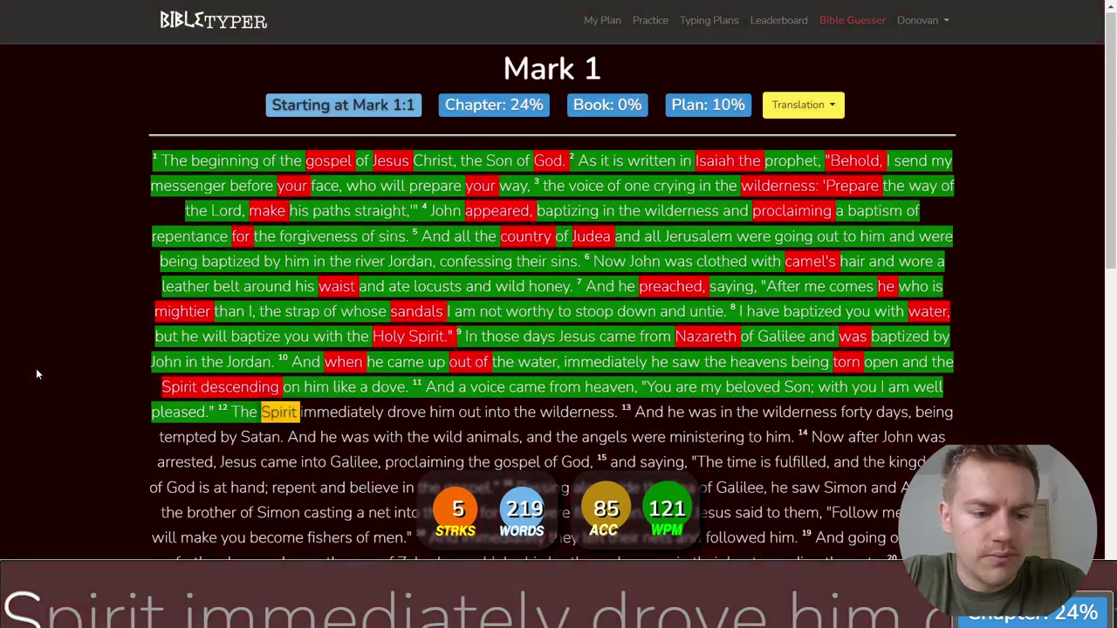
{"action": "type", "text": "pirit im"}
{"action": "type", "text": "mediately"}
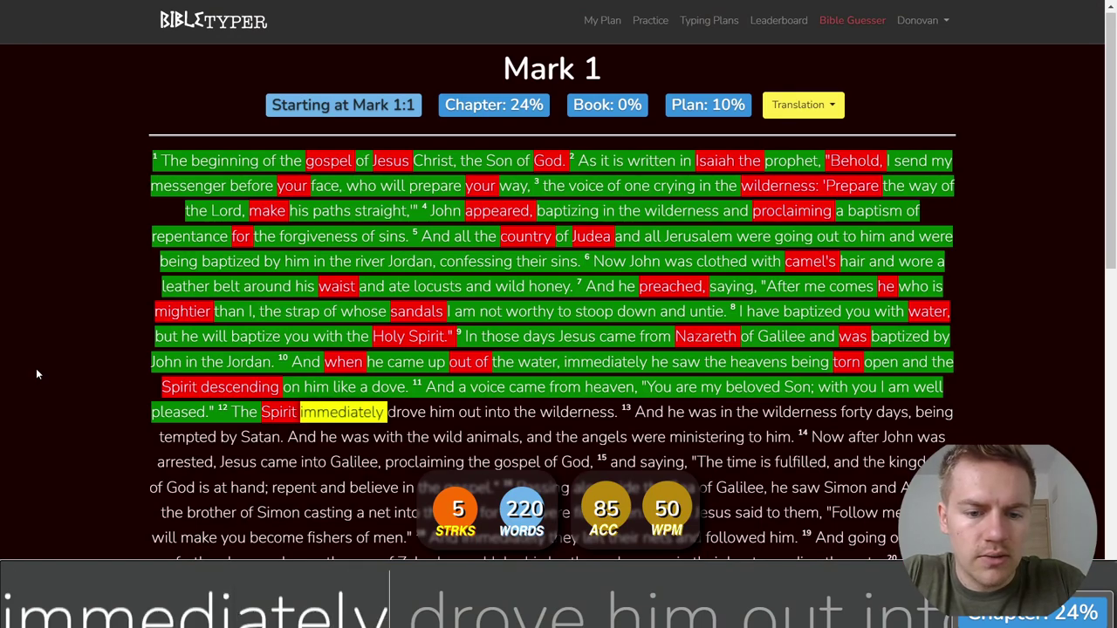
{"action": "type", "text": " drove him out into "}
{"action": "type", "text": "t"}
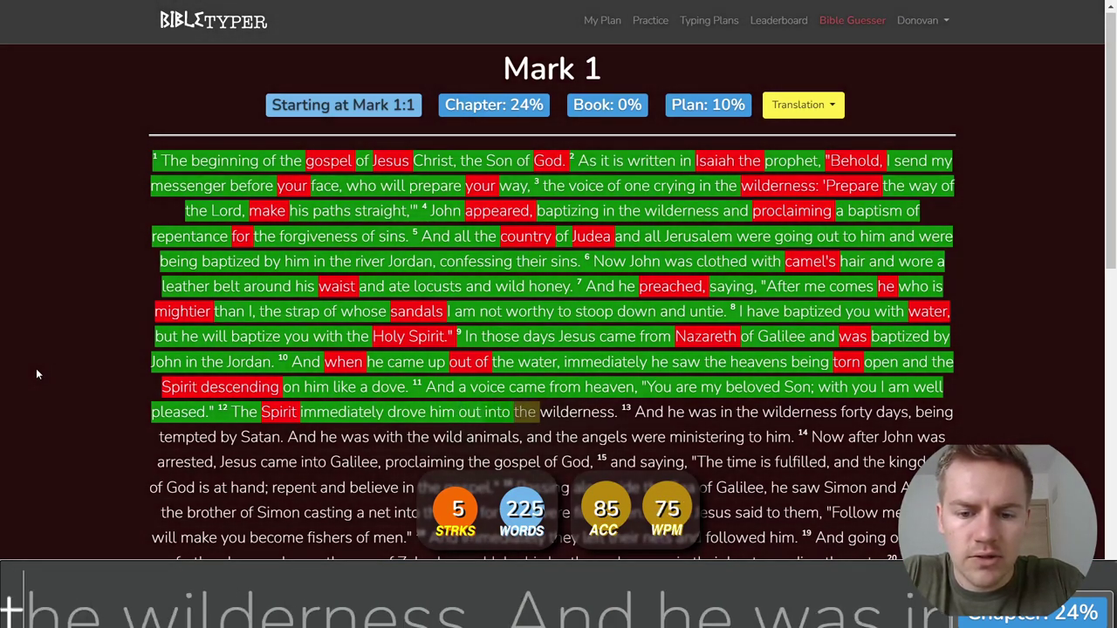
{"action": "type", "text": "h"}
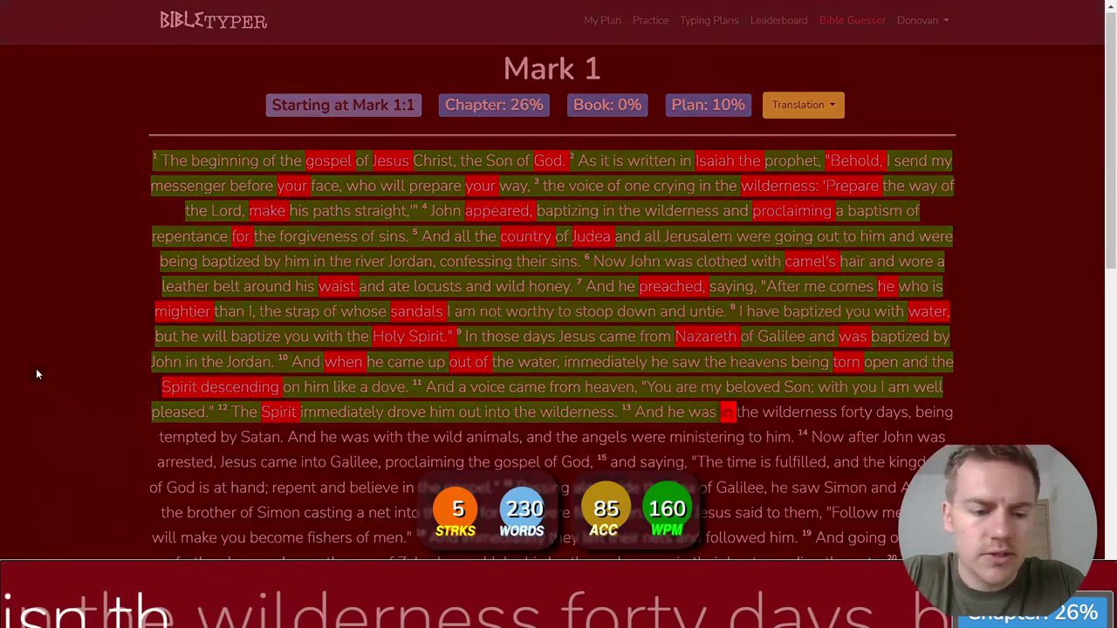
{"action": "type", "text": "e wilderness. And he was isn th the wild"}
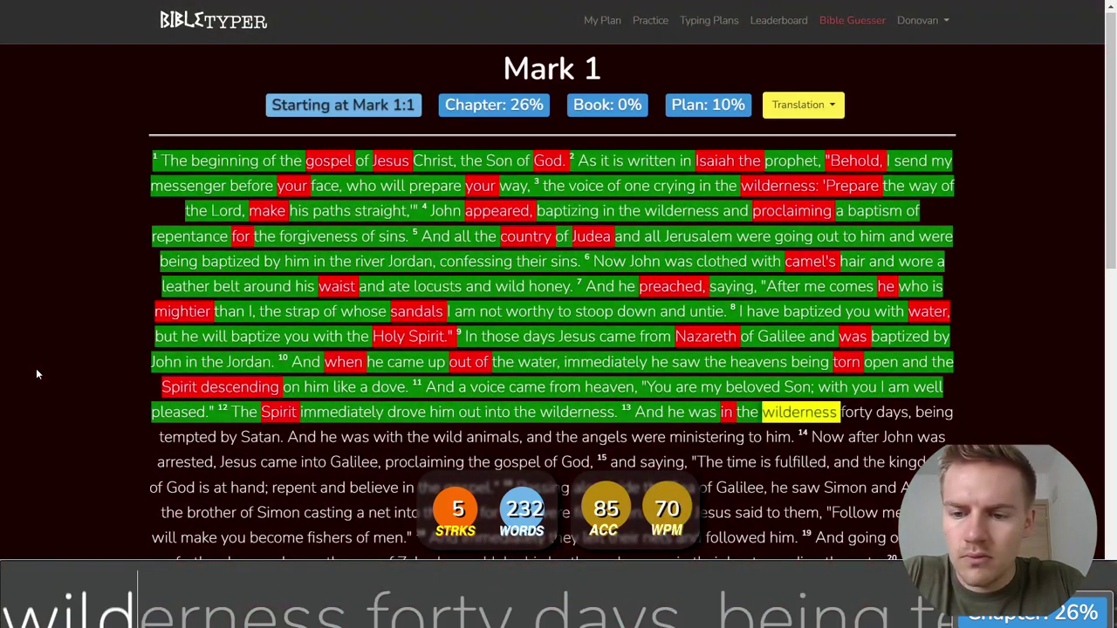
{"action": "type", "text": "erness forty day"}
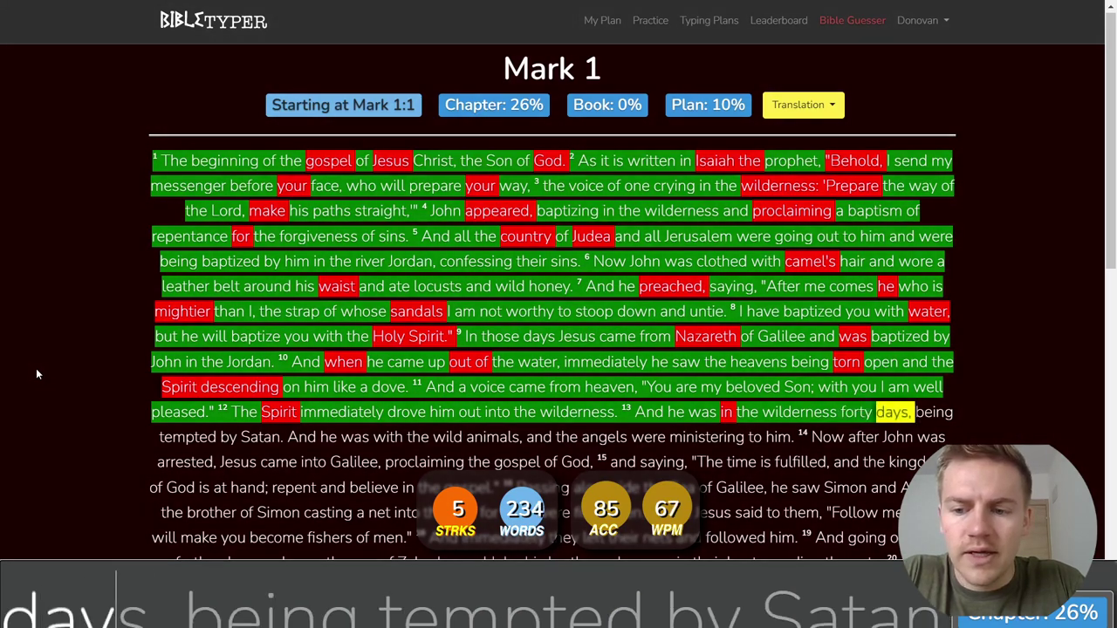
{"action": "type", "text": "s, being "}
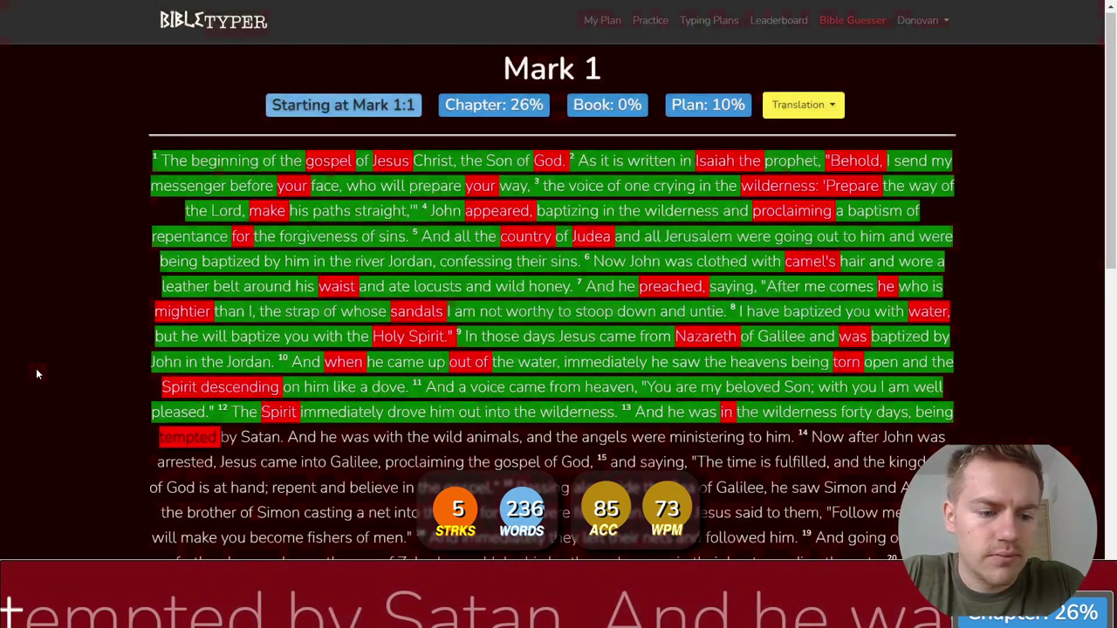
{"action": "type", "text": "tempted by Sa"}
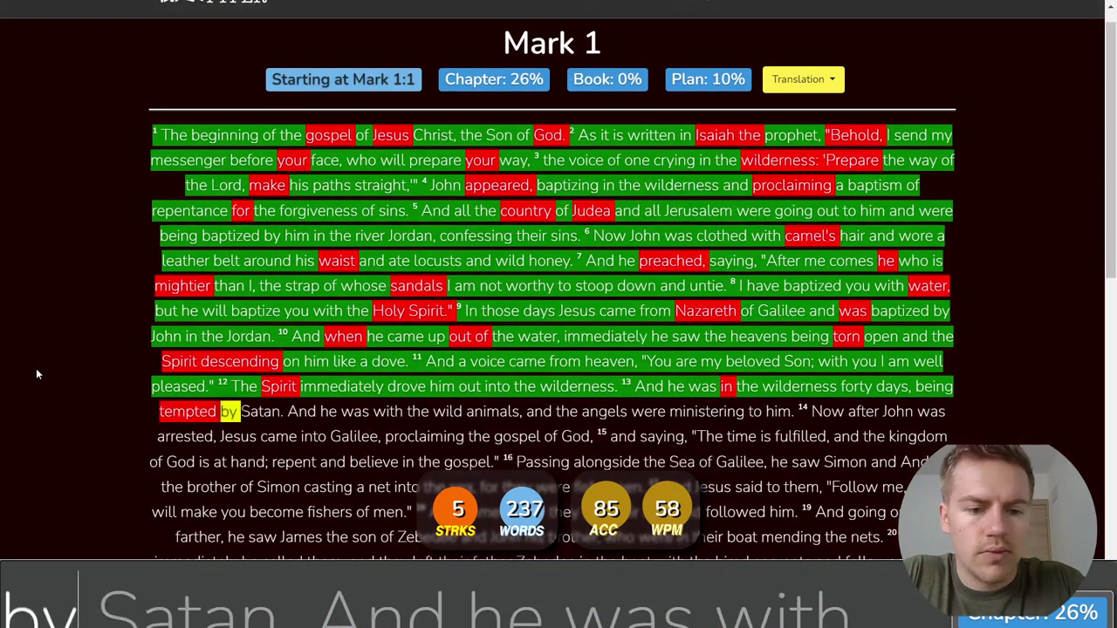
{"action": "type", "text": "tan. And he was "}
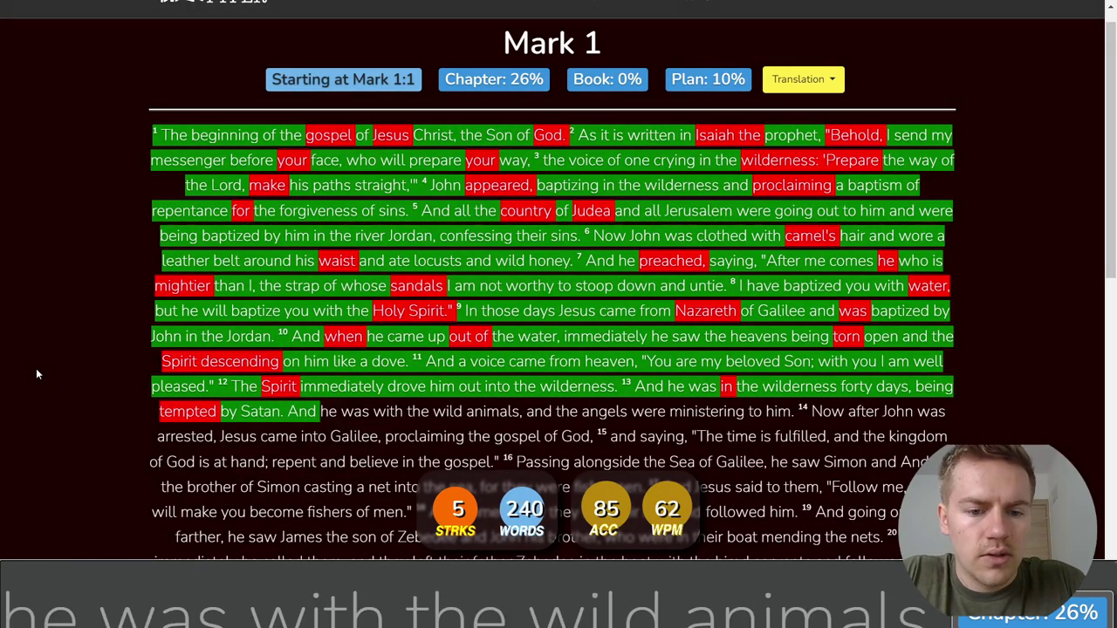
{"action": "type", "text": "wi"}
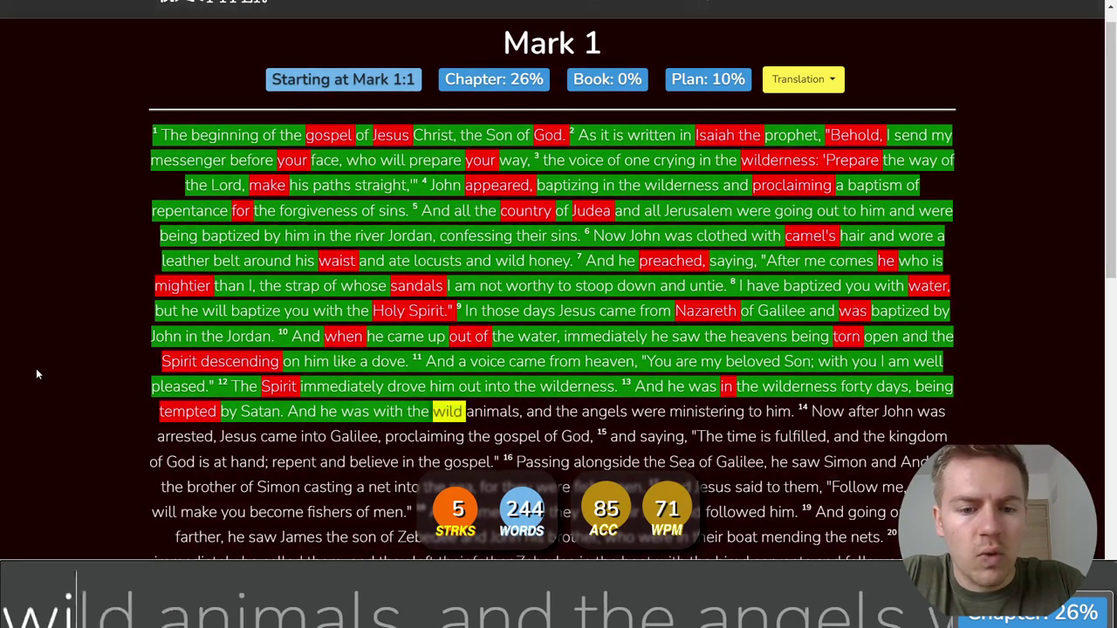
{"action": "type", "text": "th the wild animals, and the "}
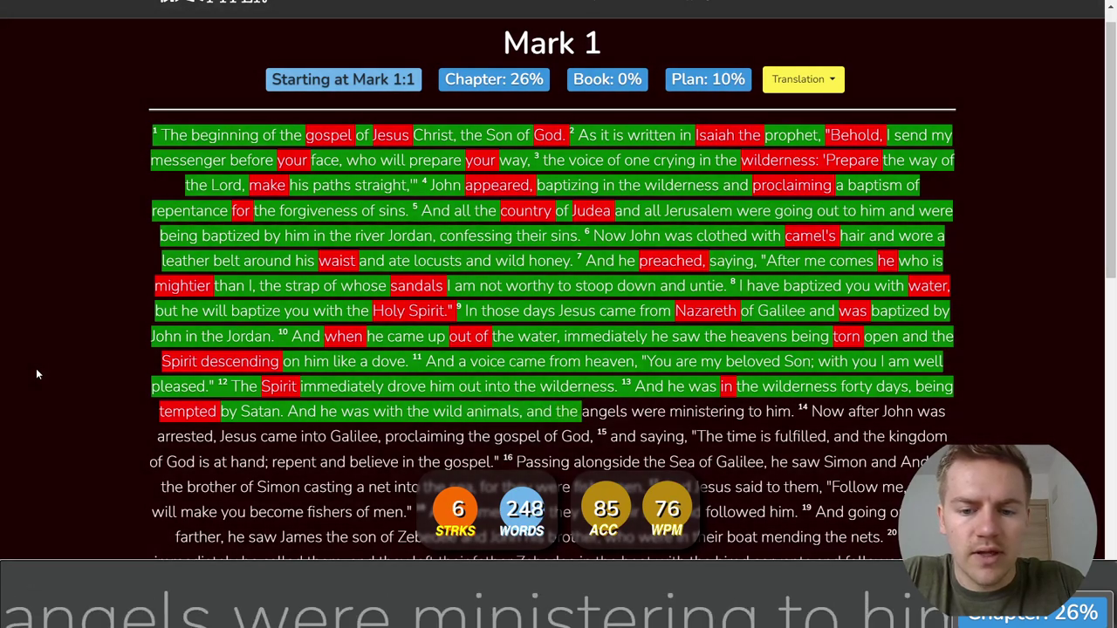
{"action": "type", "text": "angels were min"}
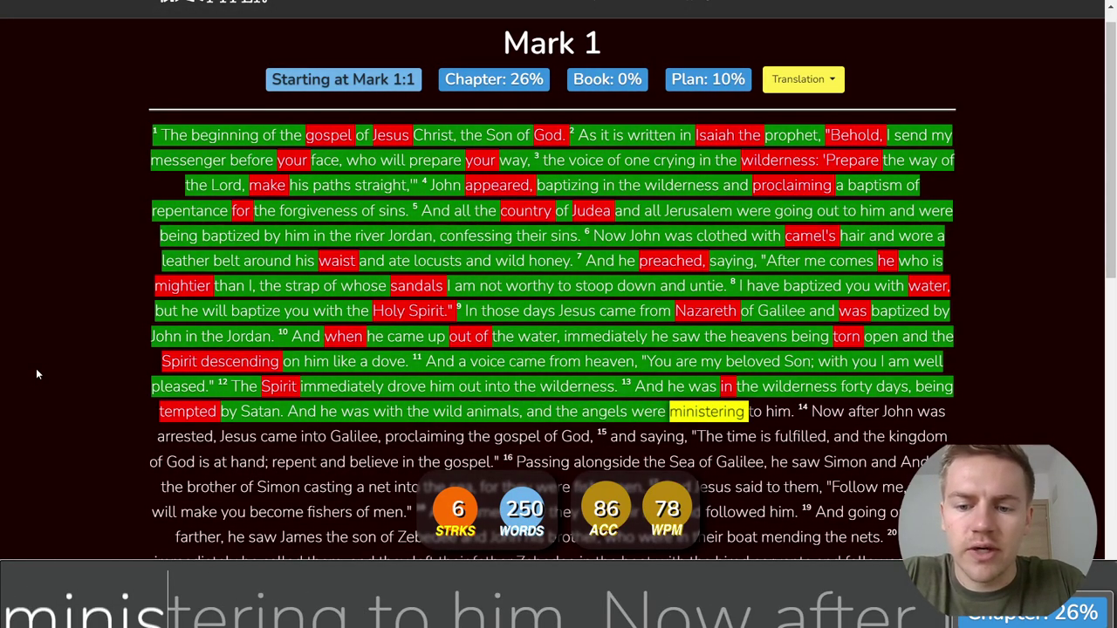
{"action": "type", "text": "istering to him. "}
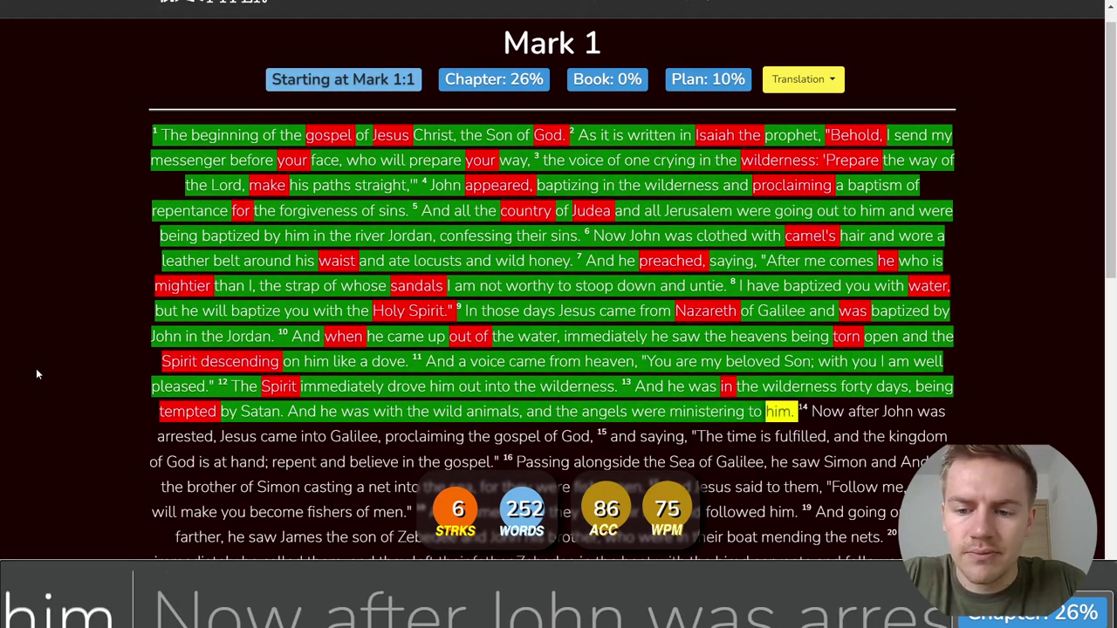
{"action": "type", "text": "Now aft"}
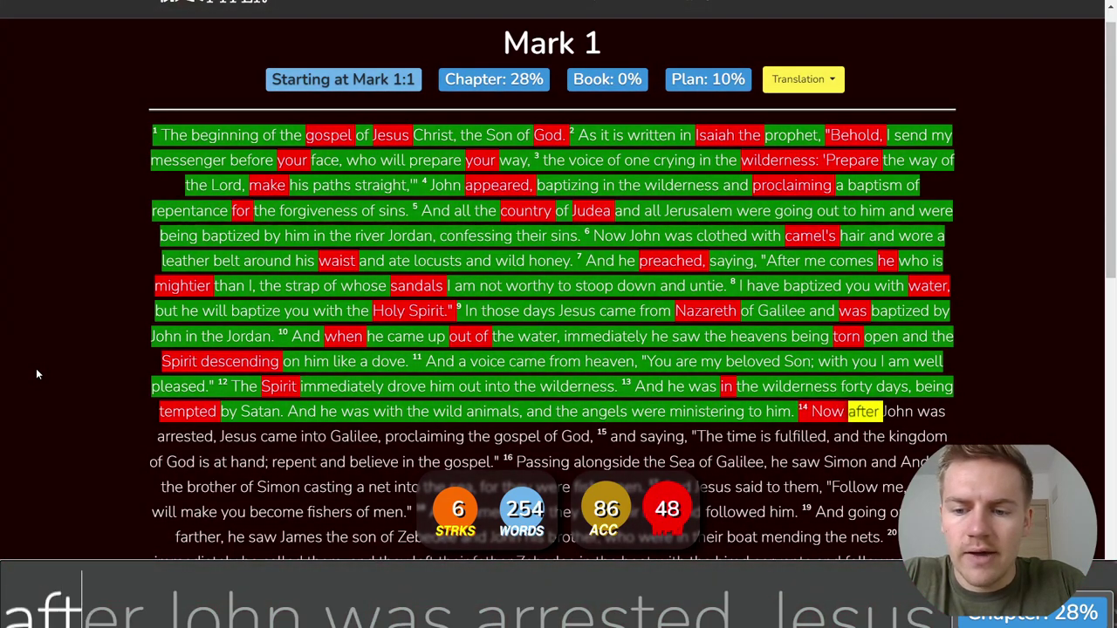
{"action": "type", "text": "e"}
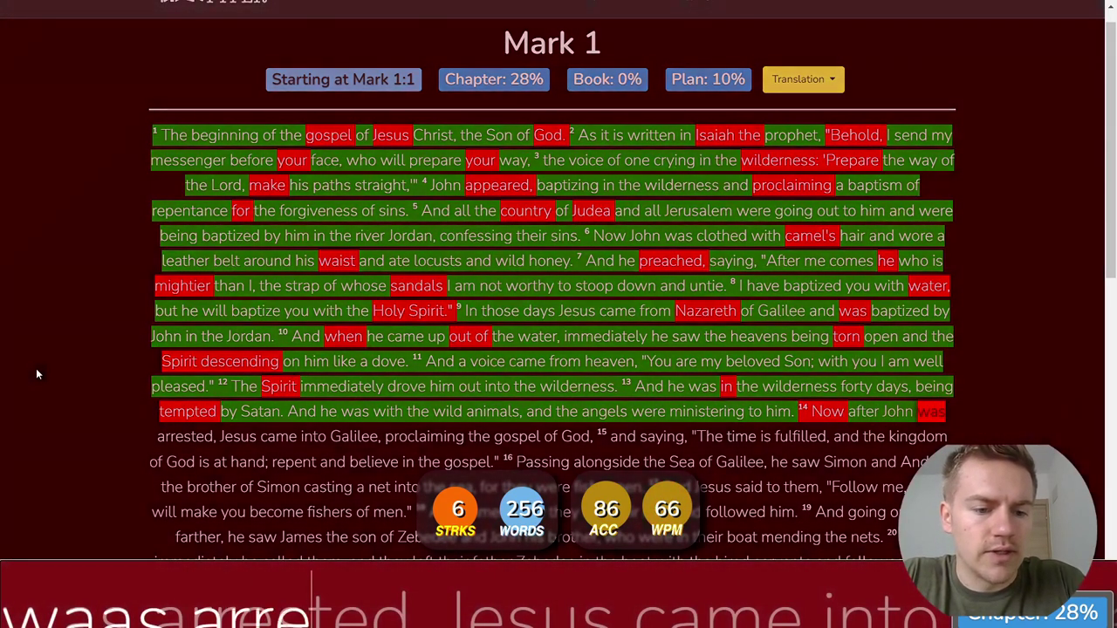
{"action": "type", "text": "r John waas arres"}
Step: Type verse 14 from 'was arrested' and verse 15 up to 'the kingdom of God is at'
{"action": "key", "text": "BackSpace"}
{"action": "key", "text": "BackSpace"}
{"action": "key", "text": "BackSpace"}
{"action": "key", "text": "BackSpace"}
{"action": "key", "text": "BackSpace"}
{"action": "key", "text": "BackSpace"}
{"action": "key", "text": "BackSpace"}
{"action": "key", "text": "BackSpace"}
{"action": "key", "text": "BackSpace"}
{"action": "key", "text": "BackSpace"}
{"action": "type", "text": "was ar"}
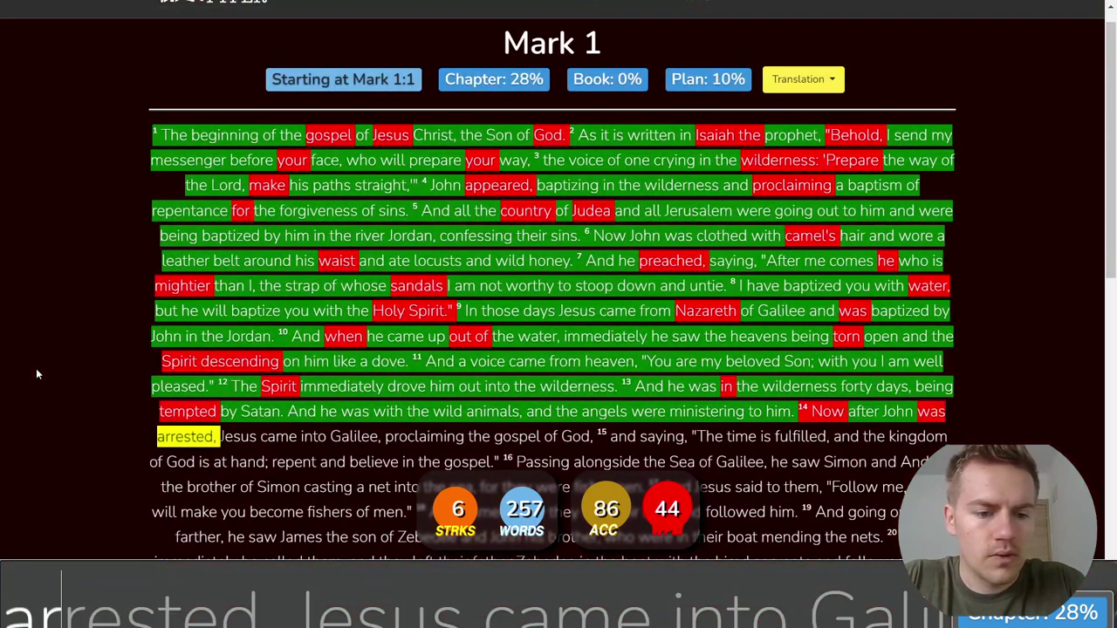
{"action": "type", "text": "rested, Jesus came into"}
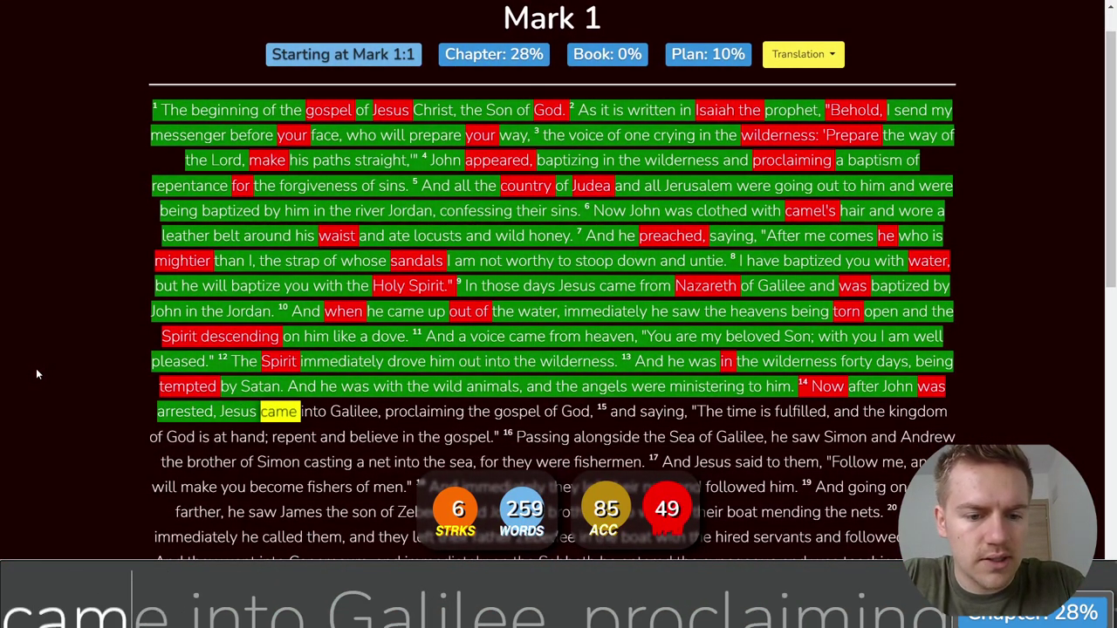
{"action": "type", "text": " Galilee, p"}
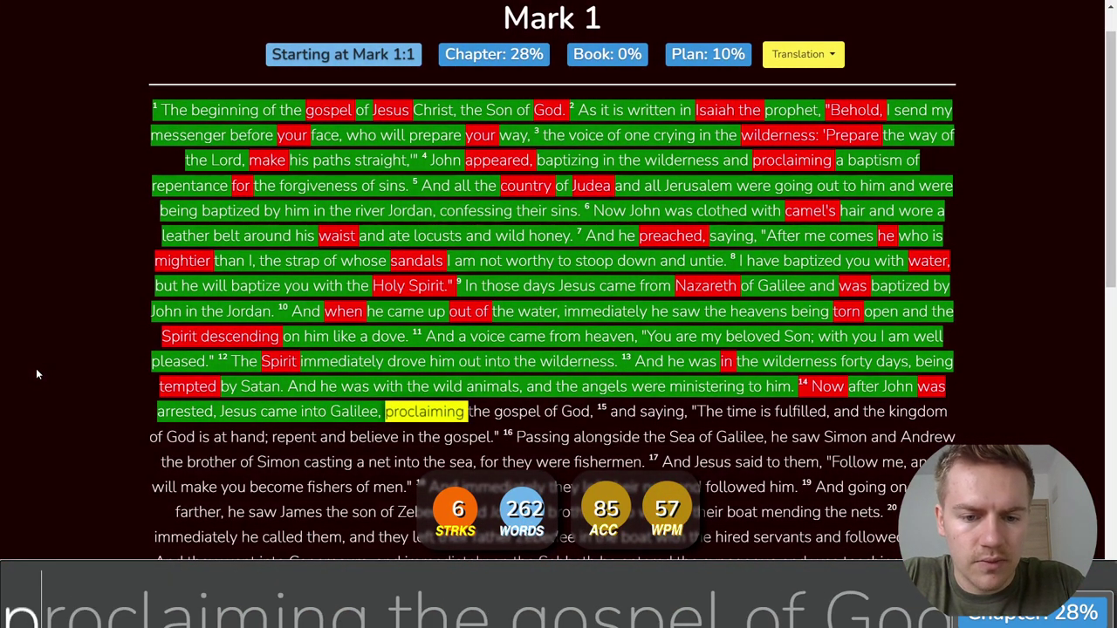
{"action": "type", "text": "roclaiming the gospel of G"}
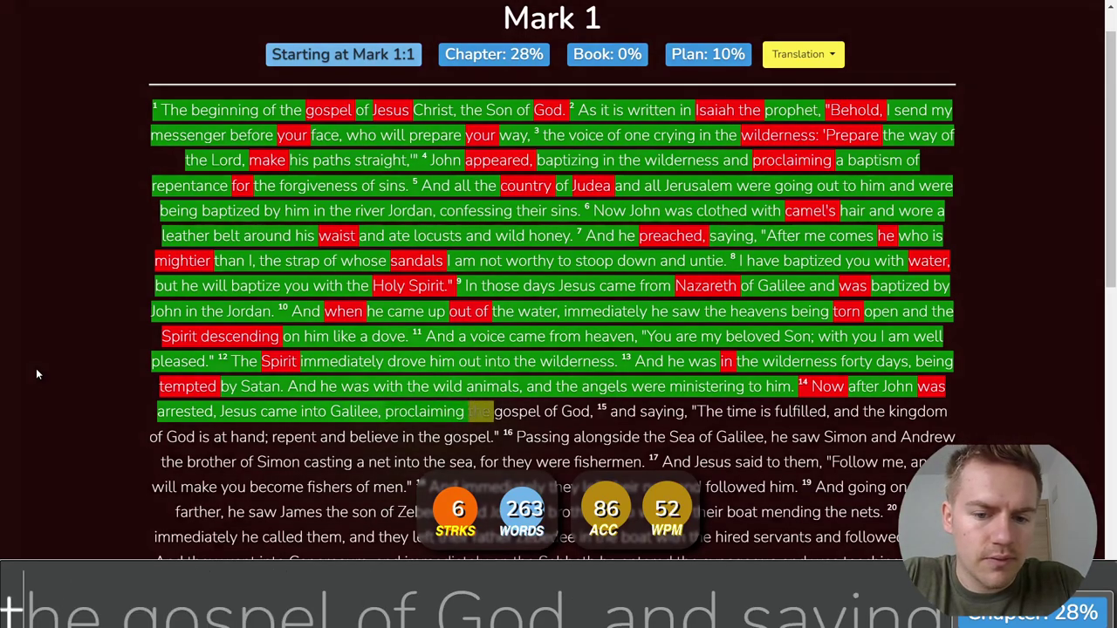
{"action": "type", "text": "od, and saying, "}
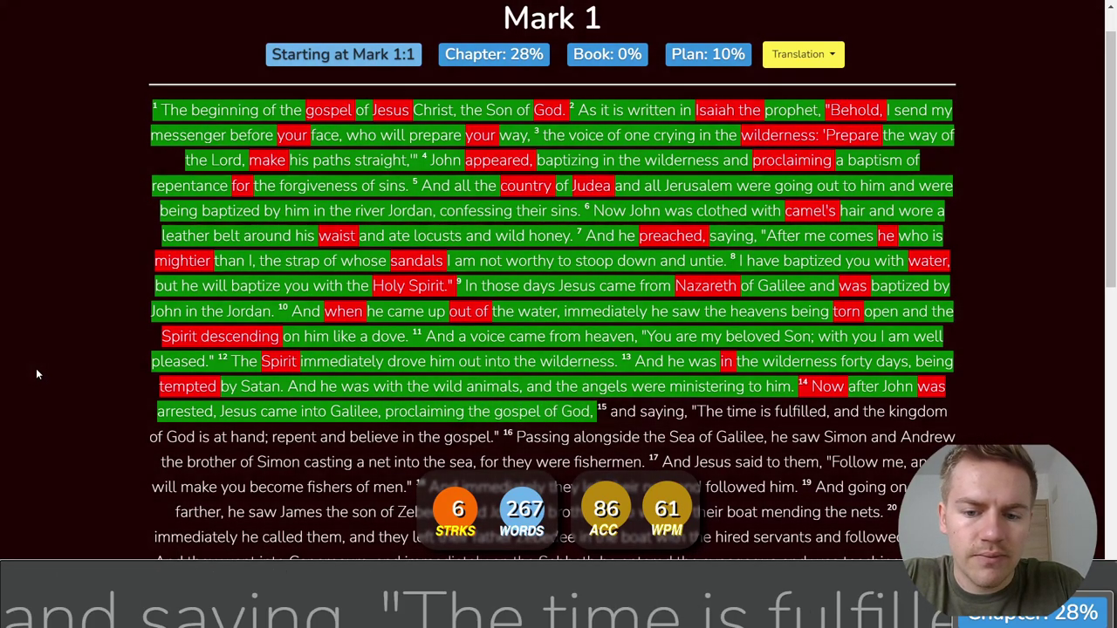
{"action": "type", "text": "\"T"}
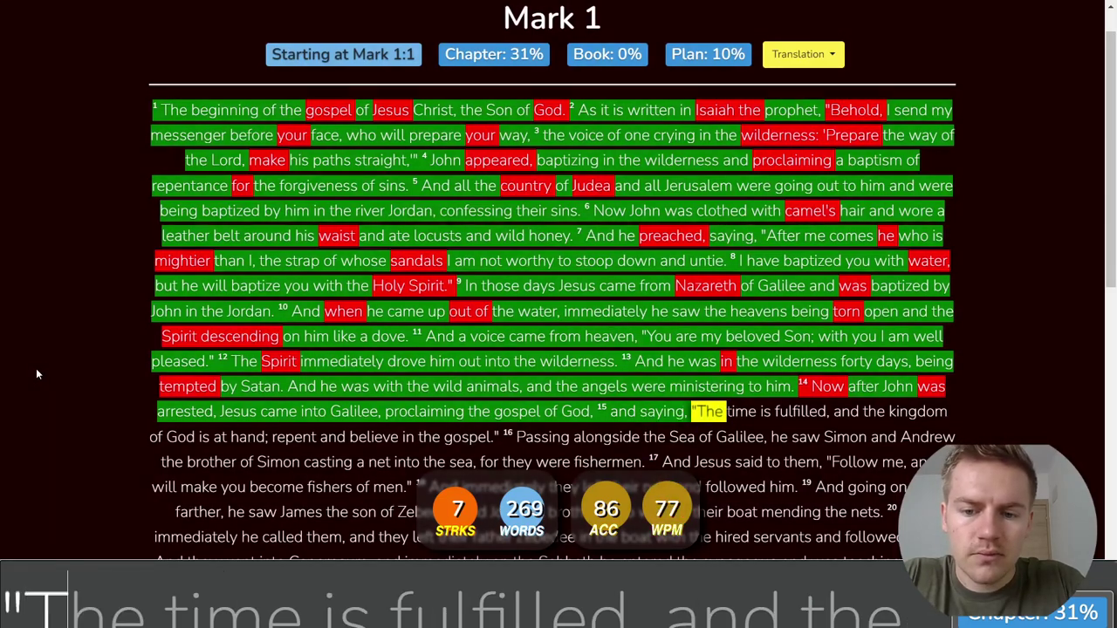
{"action": "type", "text": "he time is fulfilled, "}
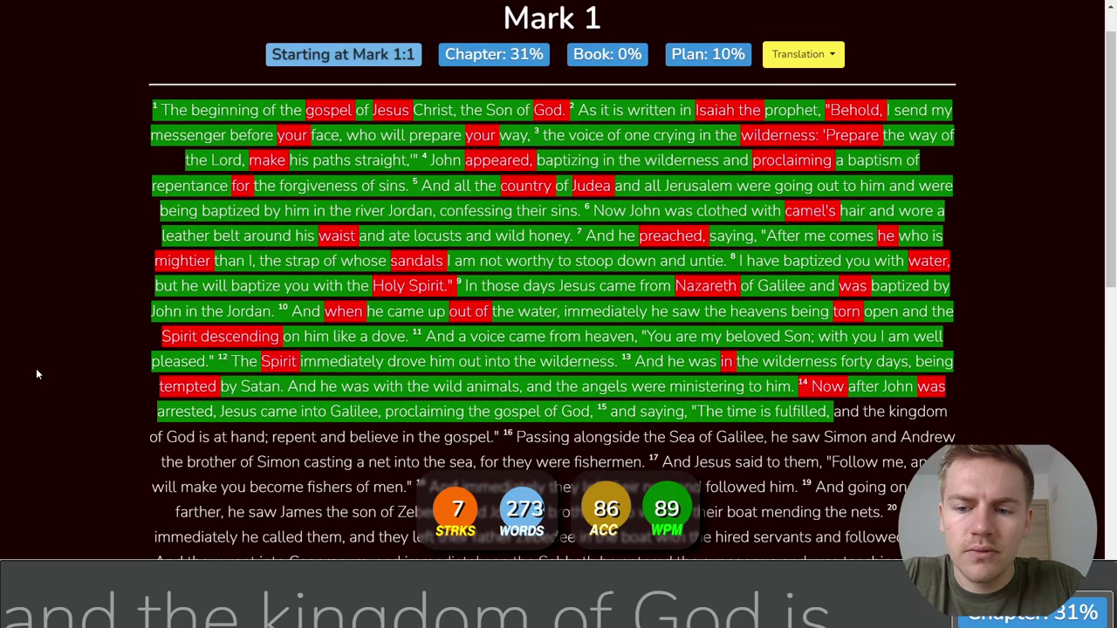
{"action": "type", "text": "and the kingdom of G"}
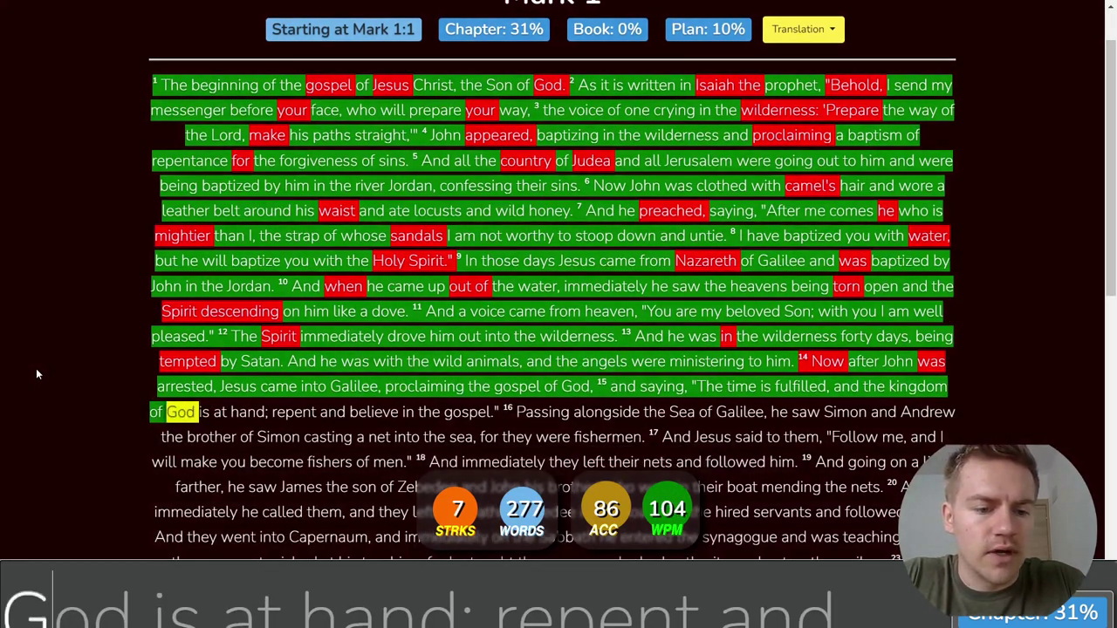
{"action": "type", "text": "od is at than"}
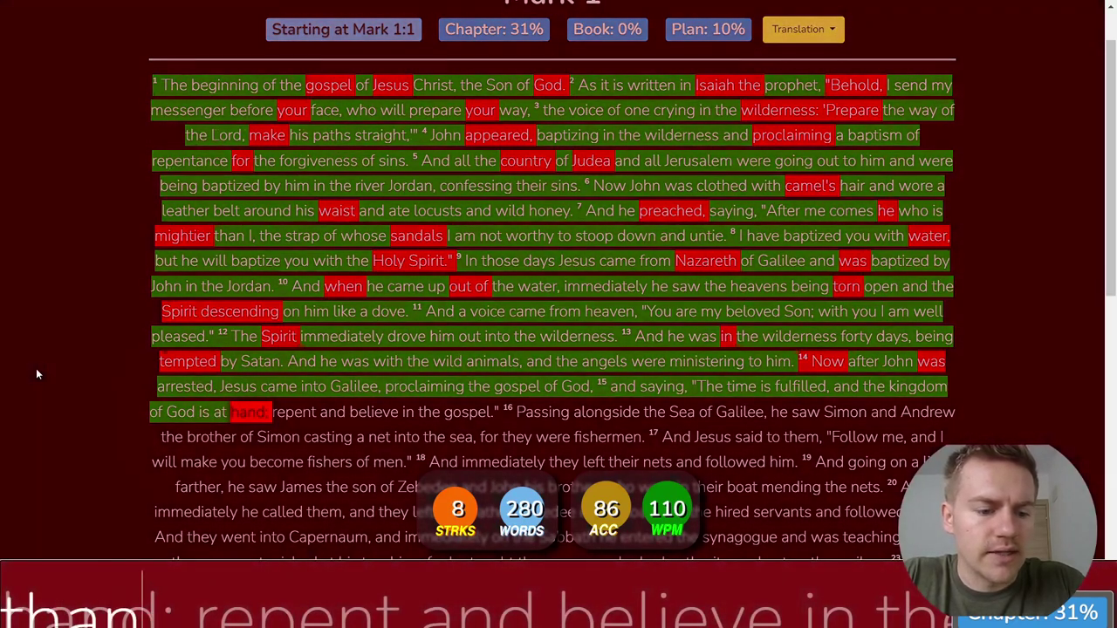
Step: Finish verse 15 with 'hand; repent and believe in the gospel' and type verses 16–18 into 19
{"action": "key", "text": "ctrl+BackSpace"}
{"action": "type", "text": "hand; re"}
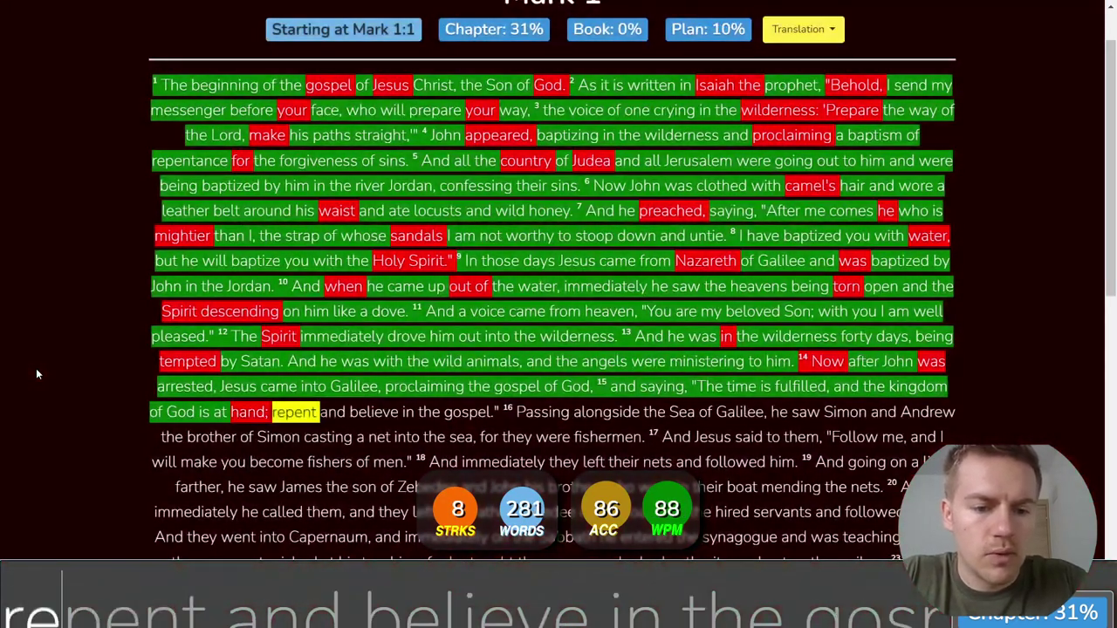
{"action": "type", "text": "pent and believe in t"}
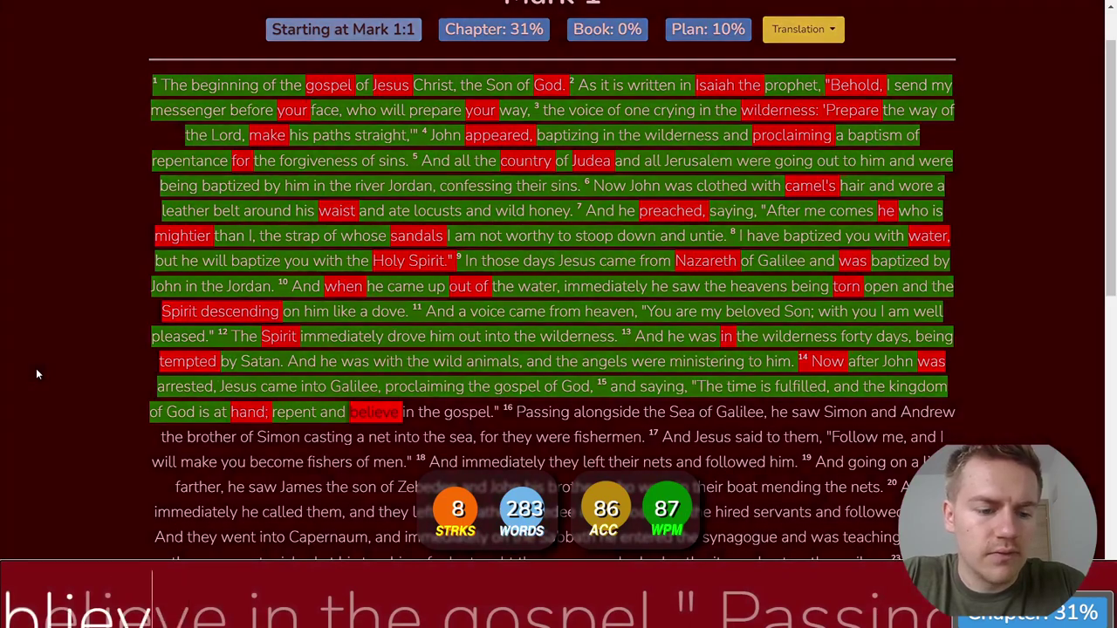
{"action": "type", "text": "h"}
{"action": "key", "text": "BackSpace"}
{"action": "type", "text": "e"}
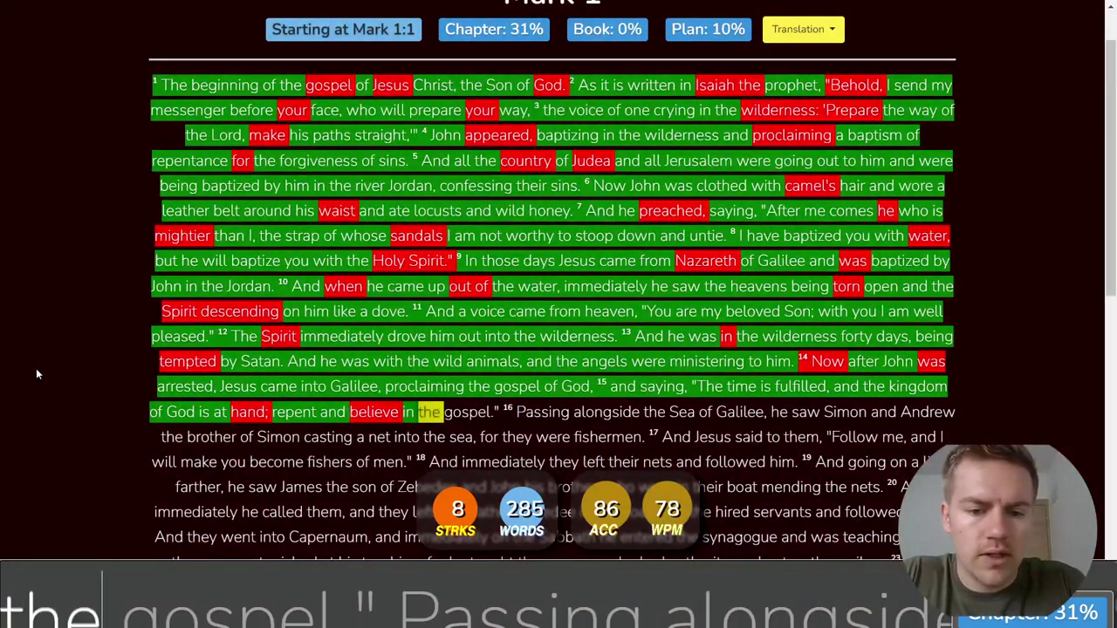
{"action": "type", "text": "lieve in the gospel.\" "}
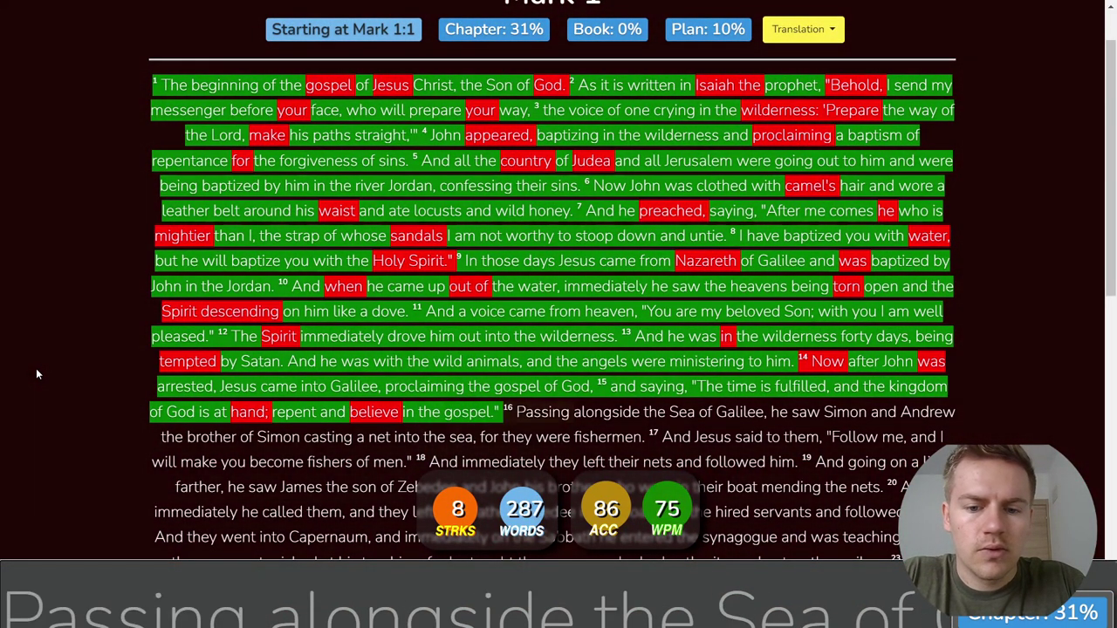
{"action": "type", "text": "Passing "}
{"action": "type", "text": "alongside"}
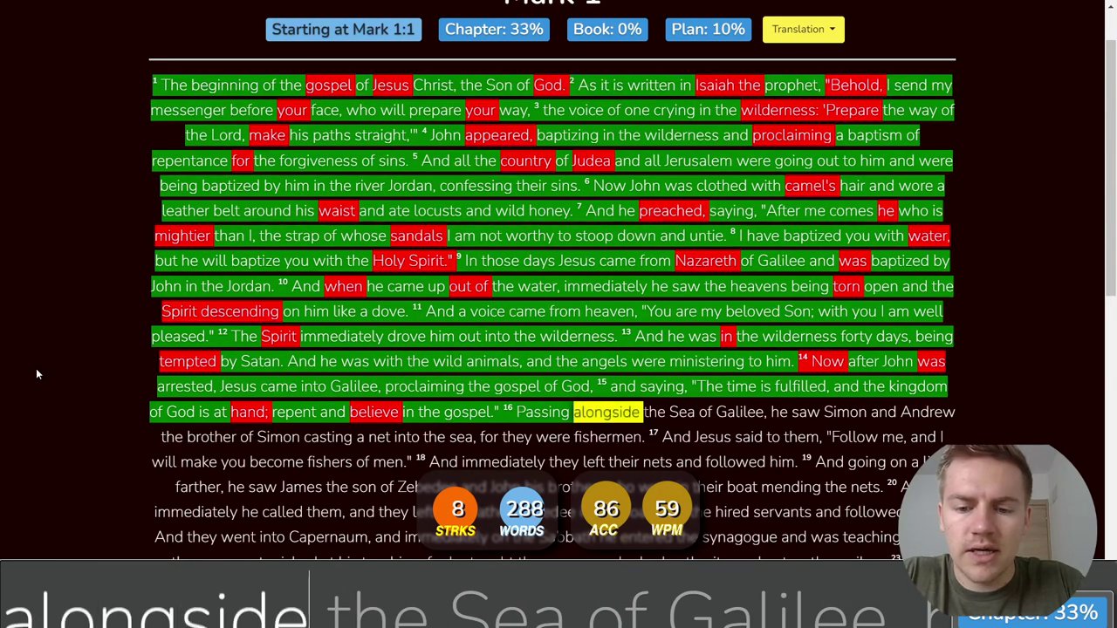
{"action": "type", "text": " the Sea of Gali"}
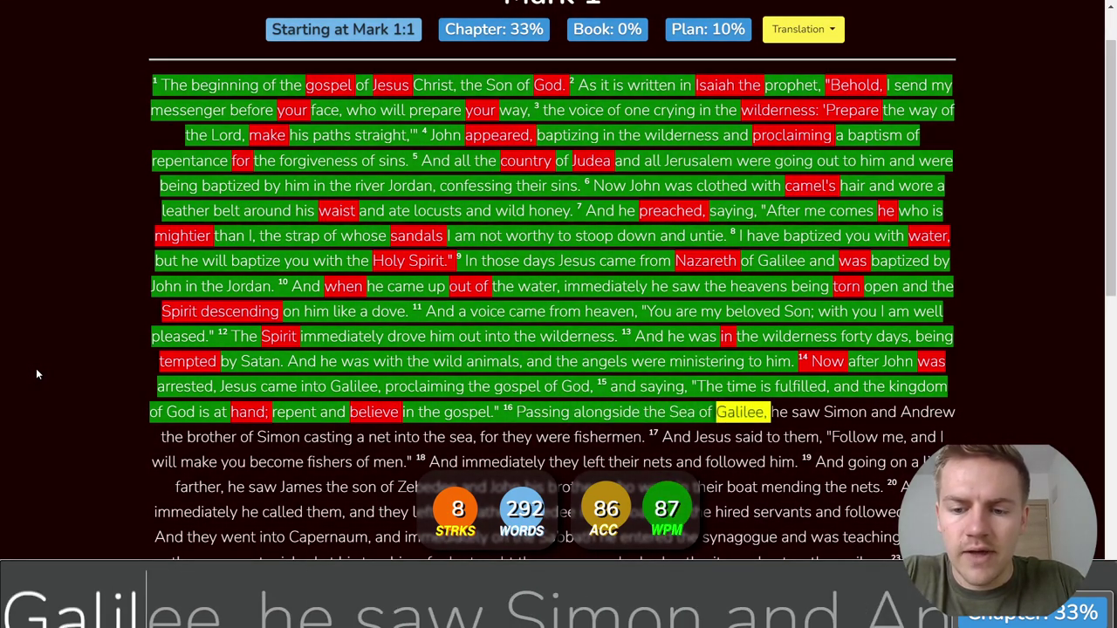
{"action": "type", "text": "lee, he sa"}
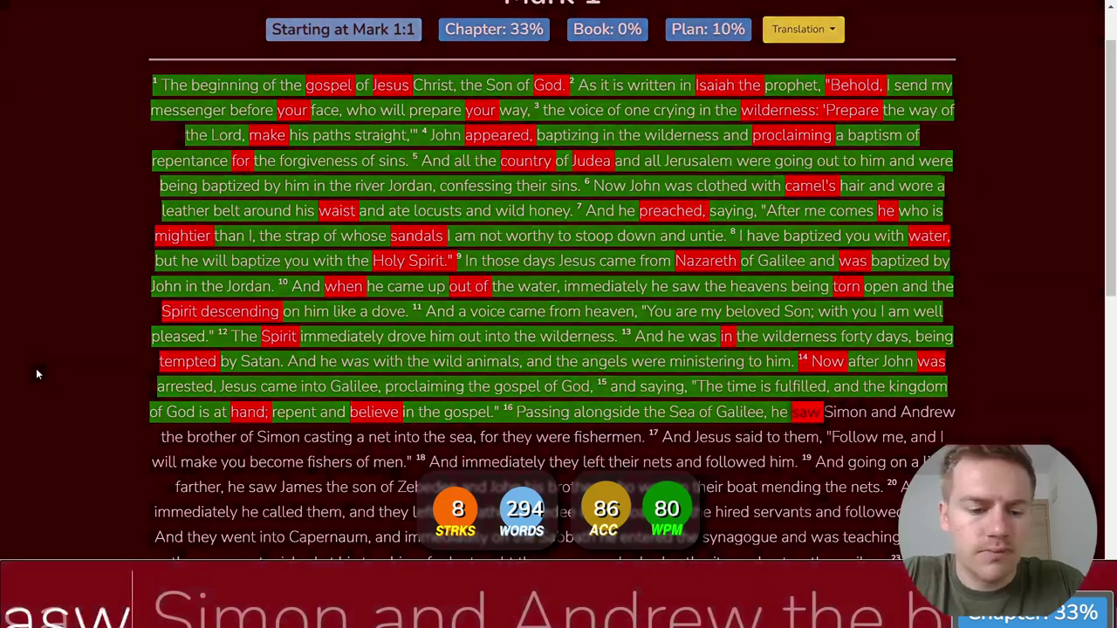
{"action": "type", "text": "w Simon and An"}
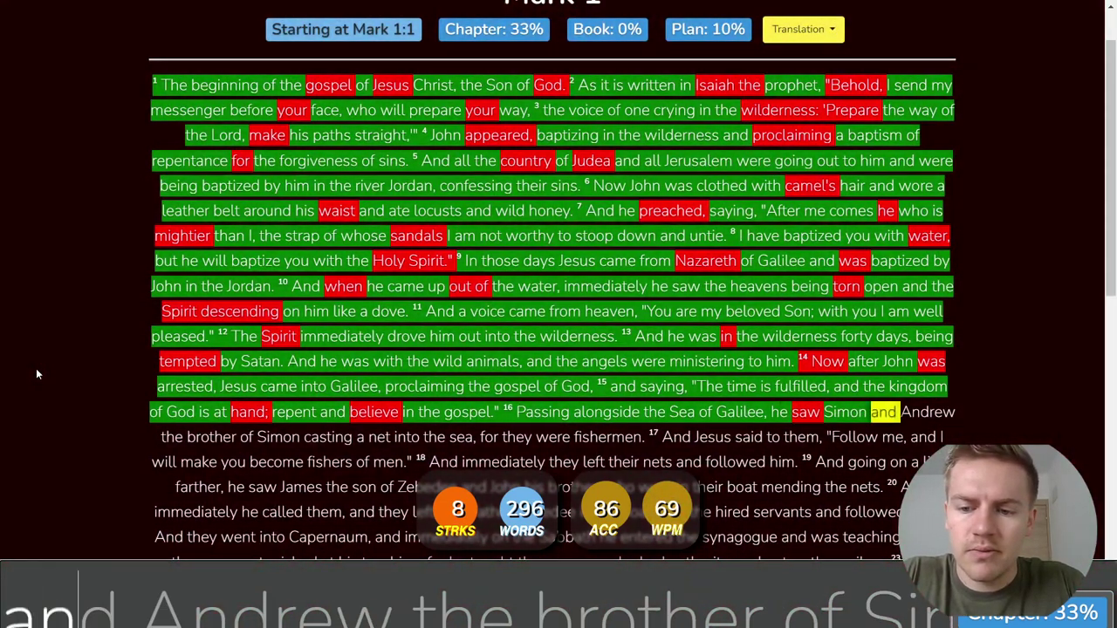
{"action": "type", "text": "drew the brother s"}
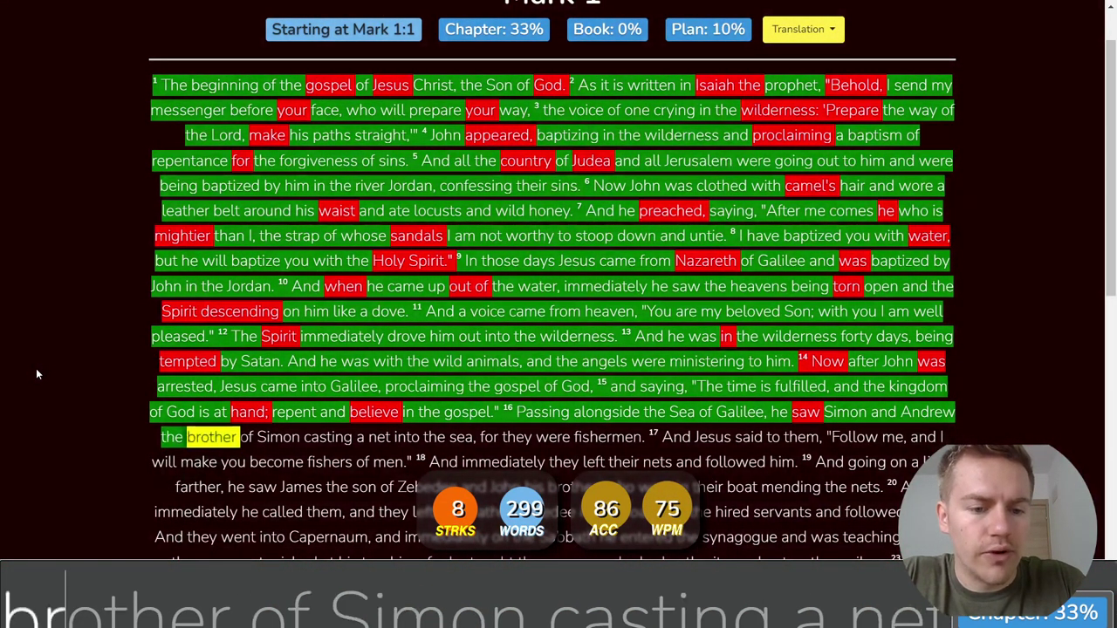
{"action": "type", "text": " Simon "}
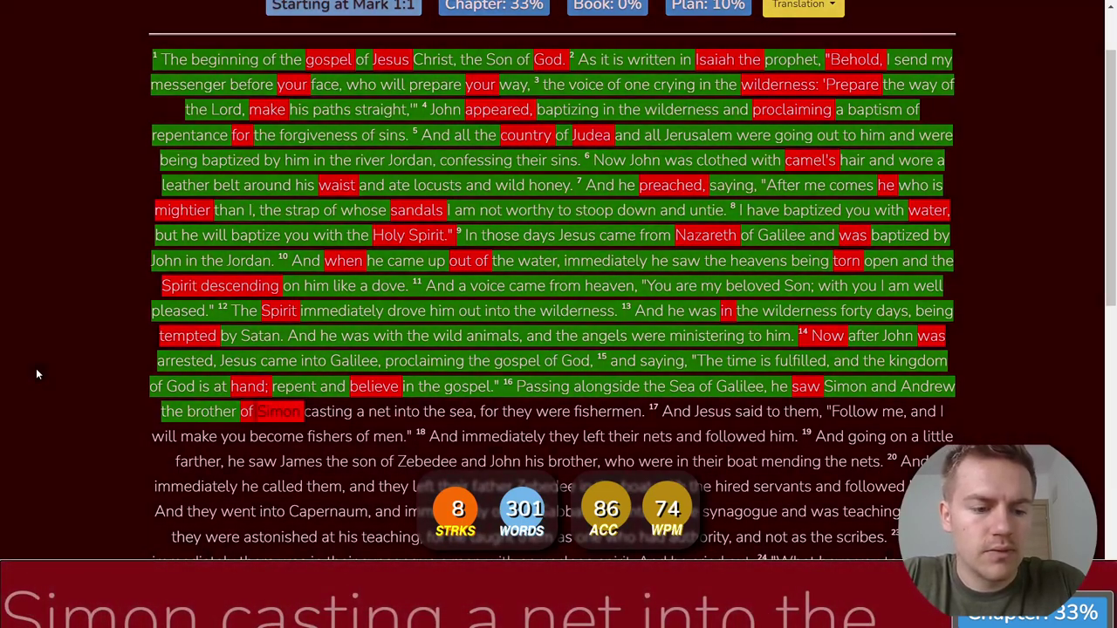
{"action": "type", "text": "casting a net into the sea, "}
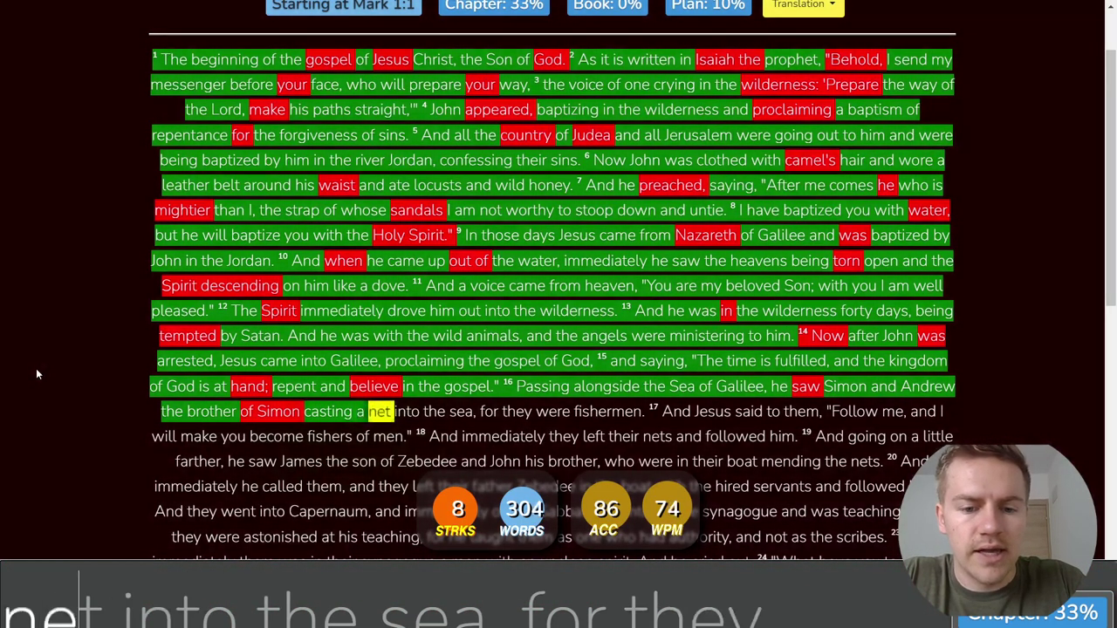
{"action": "type", "text": "fo"}
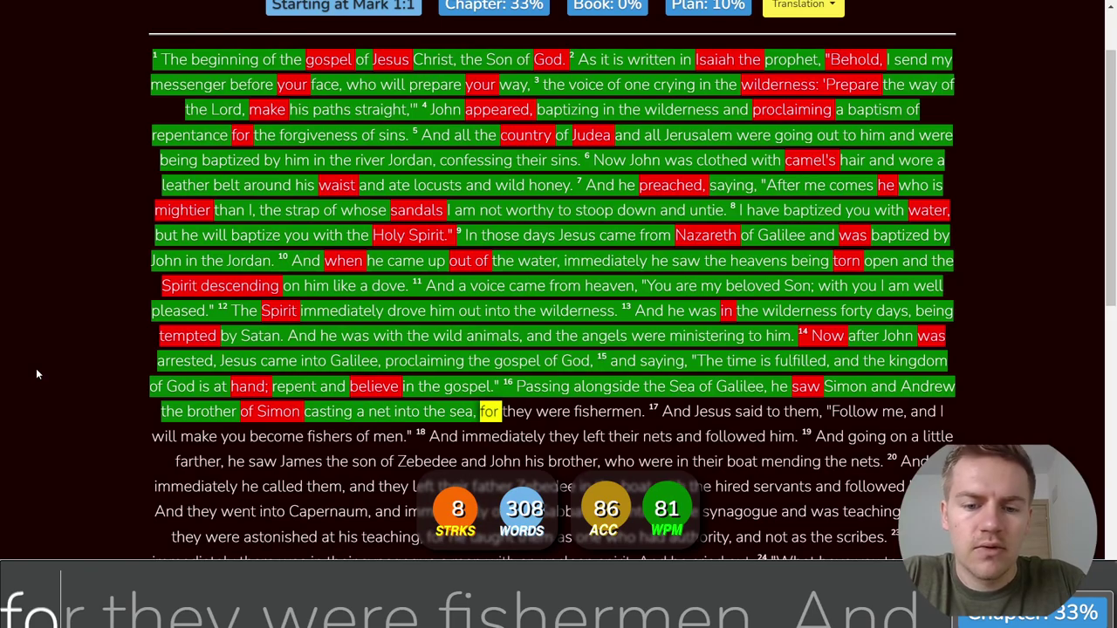
{"action": "type", "text": "r they were "}
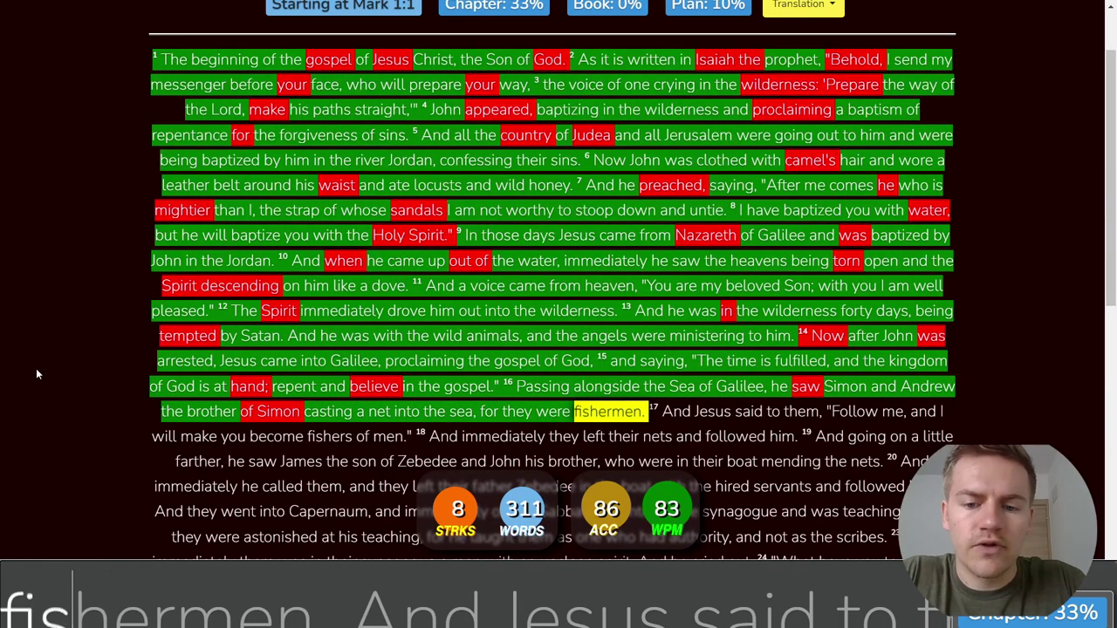
{"action": "type", "text": "fishermen. A"}
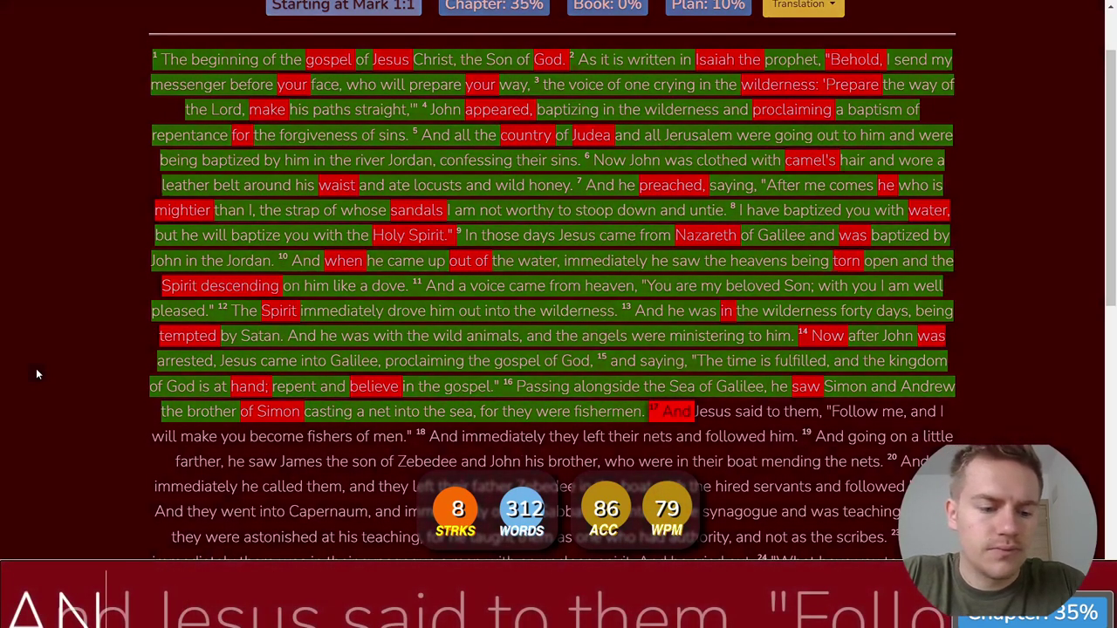
{"action": "type", "text": "nd Jesus said to the"}
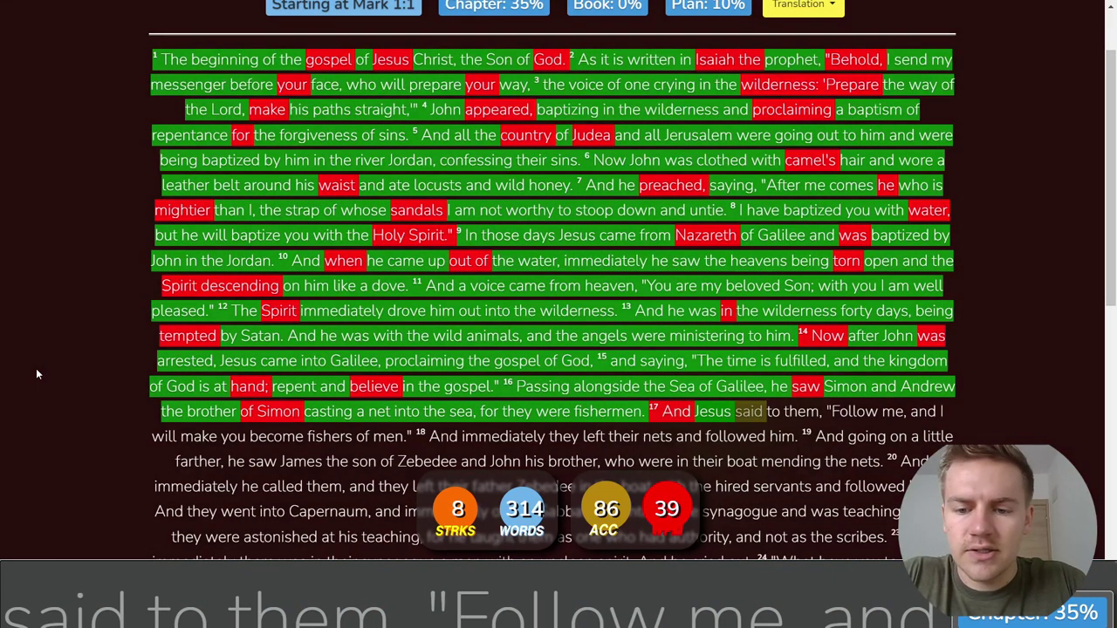
{"action": "type", "text": "m, \"F"}
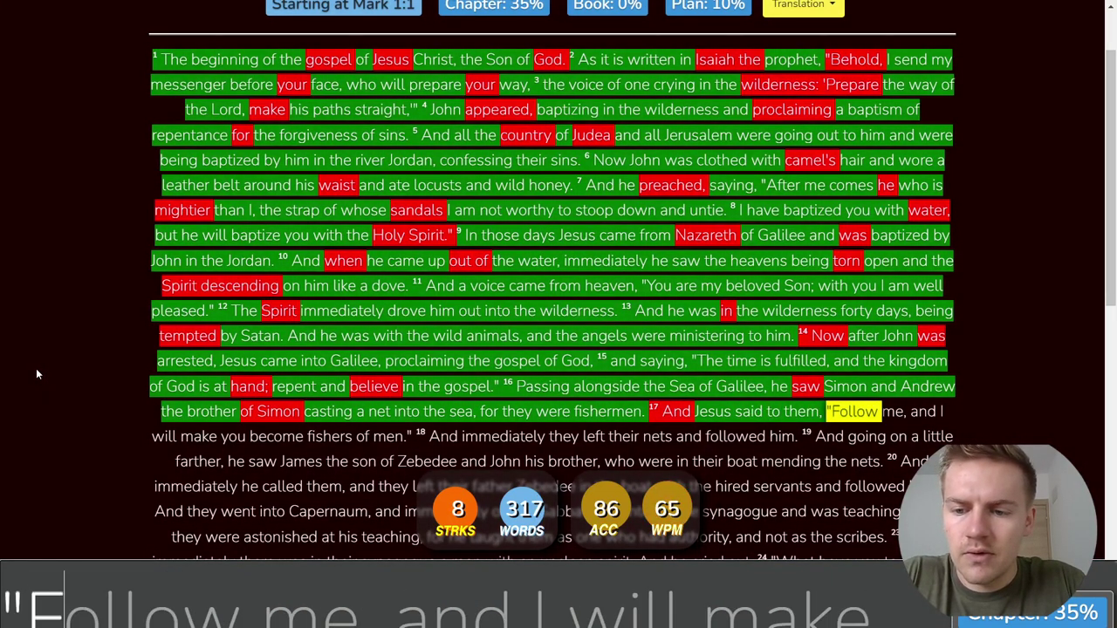
{"action": "type", "text": "ollow"}
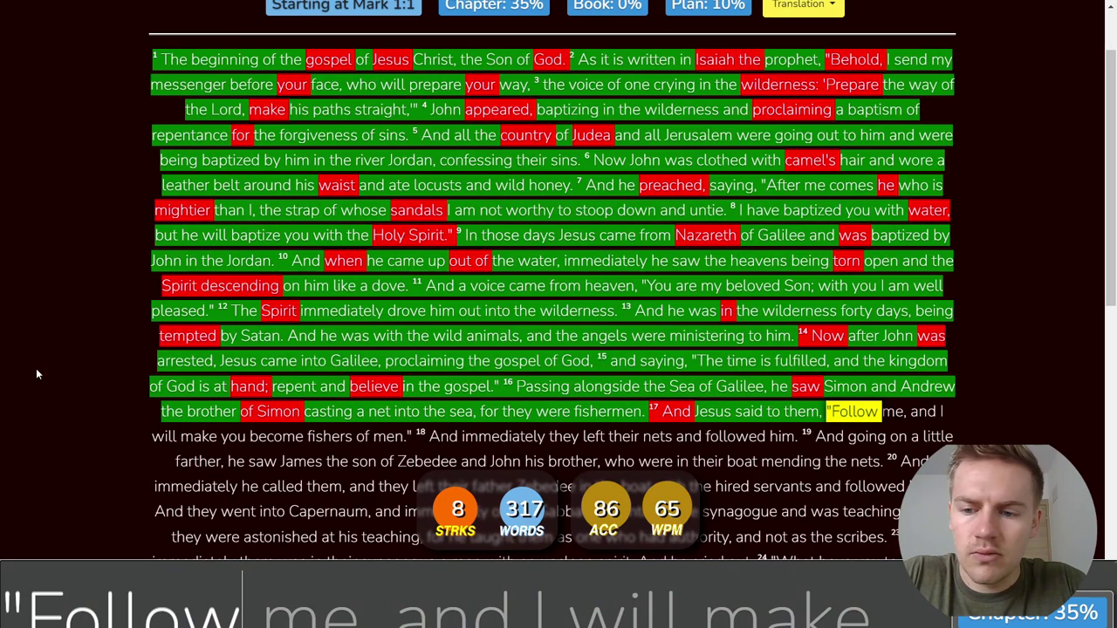
{"action": "type", "text": " me, and I will mak"}
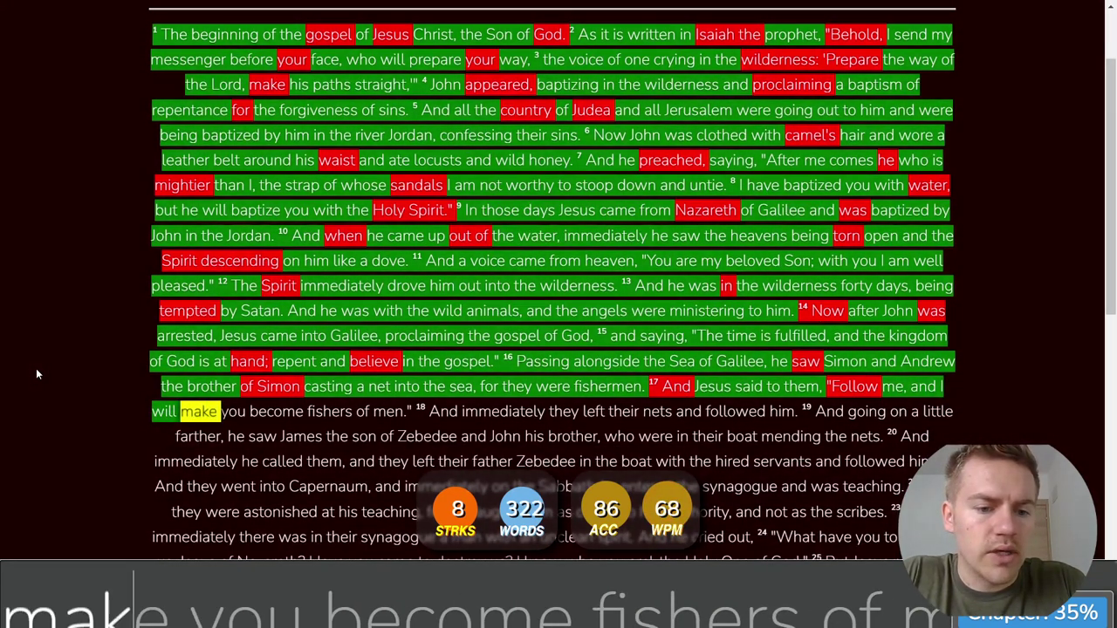
{"action": "type", "text": "e you become "}
{"action": "type", "text": "fisher"}
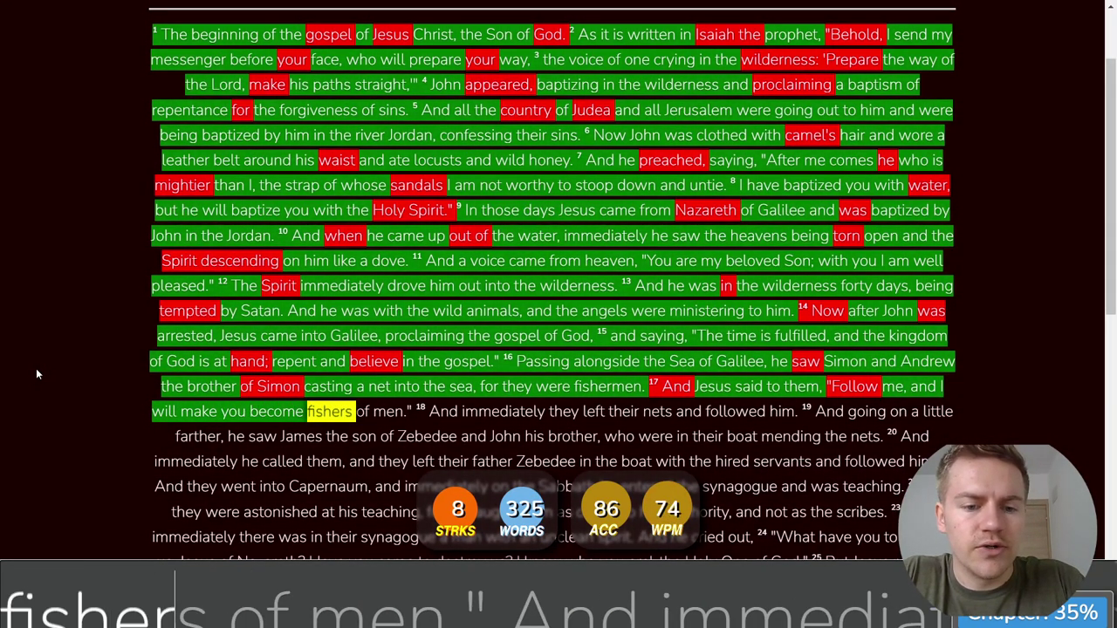
{"action": "type", "text": "s of men.\" And "}
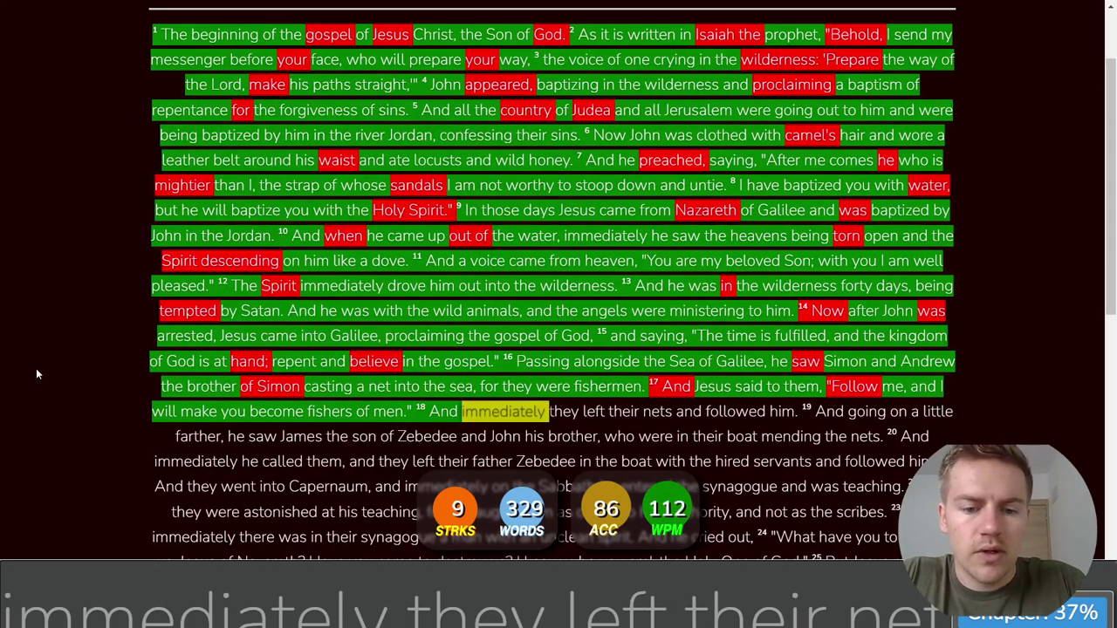
{"action": "type", "text": "immediatel"}
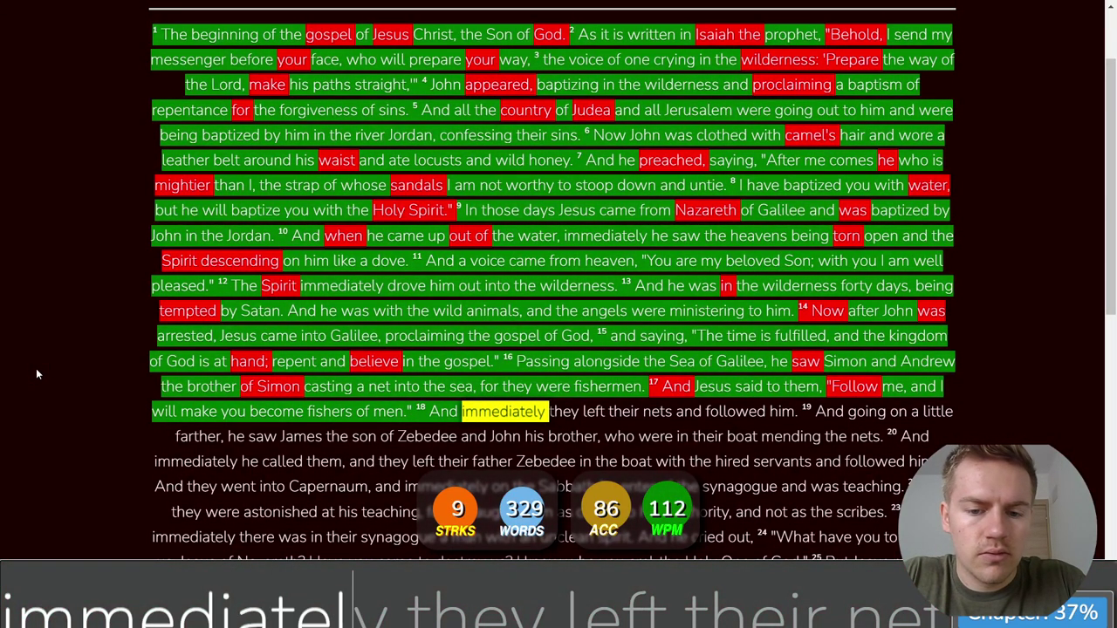
{"action": "type", "text": "y they left their n"}
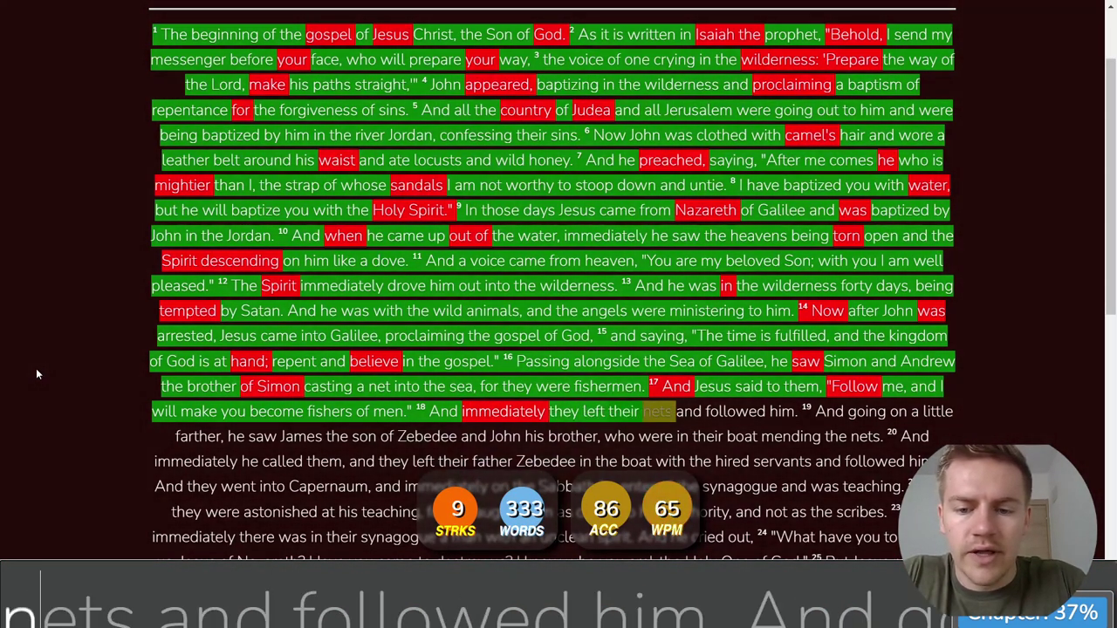
{"action": "type", "text": "ets a"}
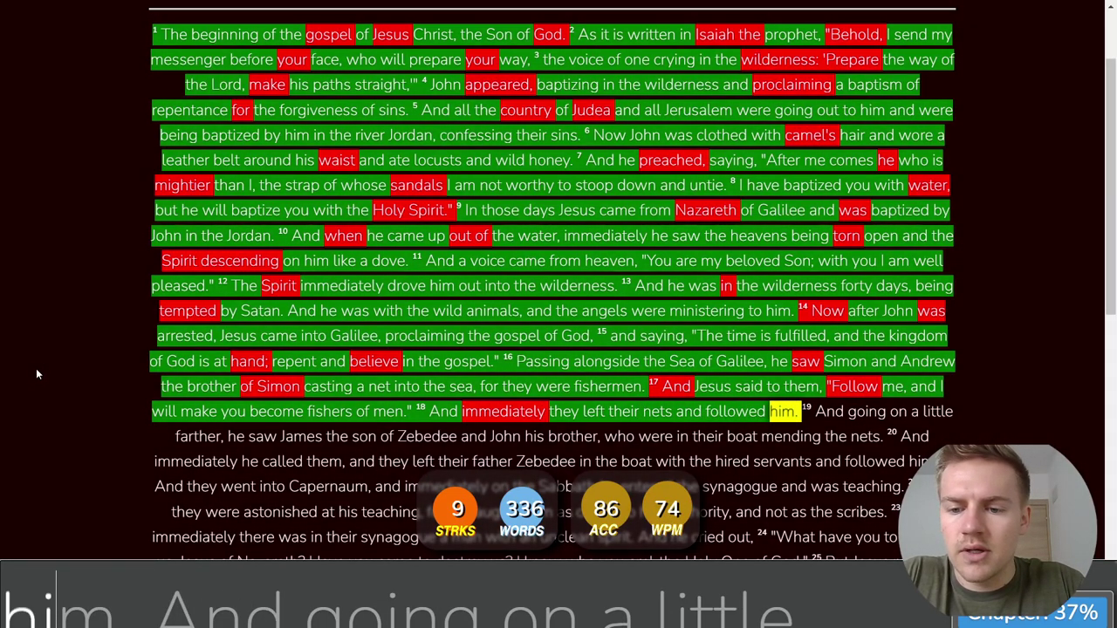
{"action": "type", "text": "m. And going on a little"}
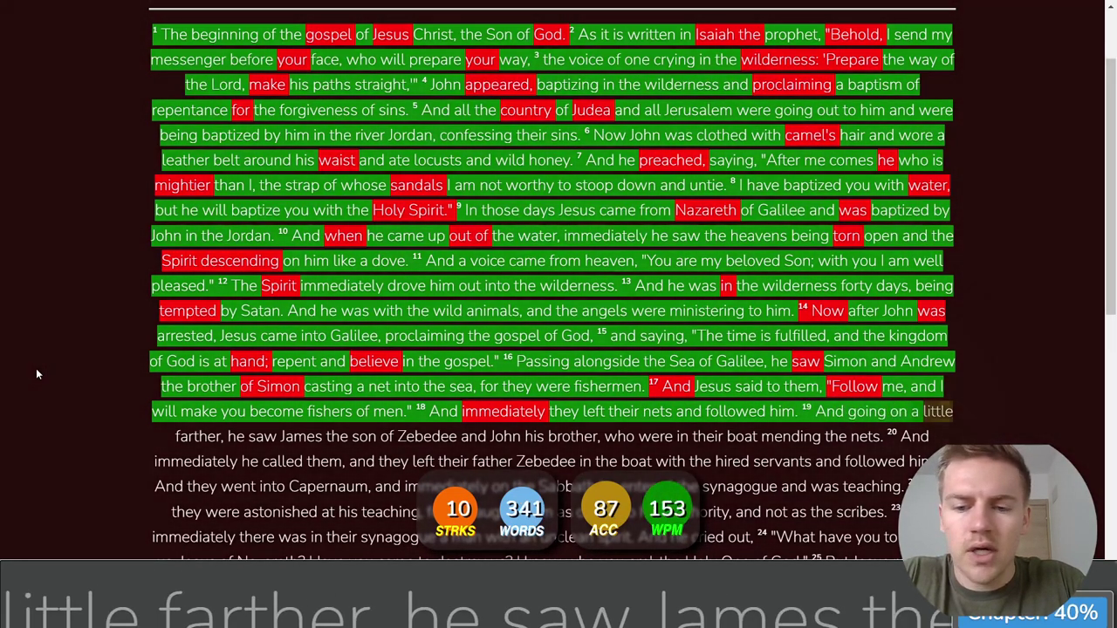
{"action": "type", "text": " farther"}
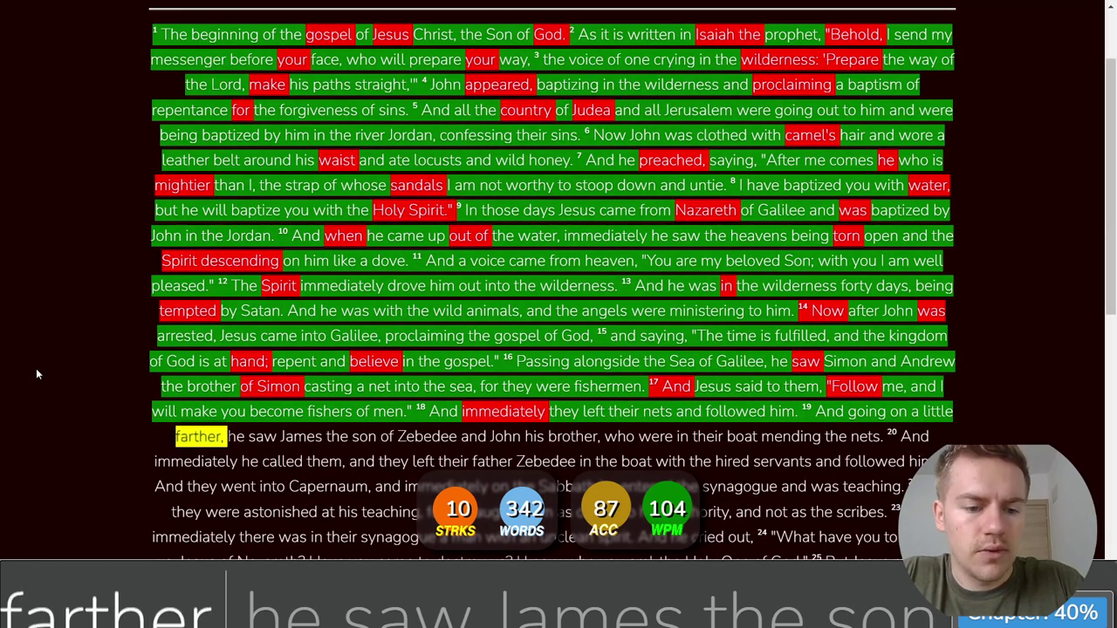
{"action": "type", "text": ", he saw James the "}
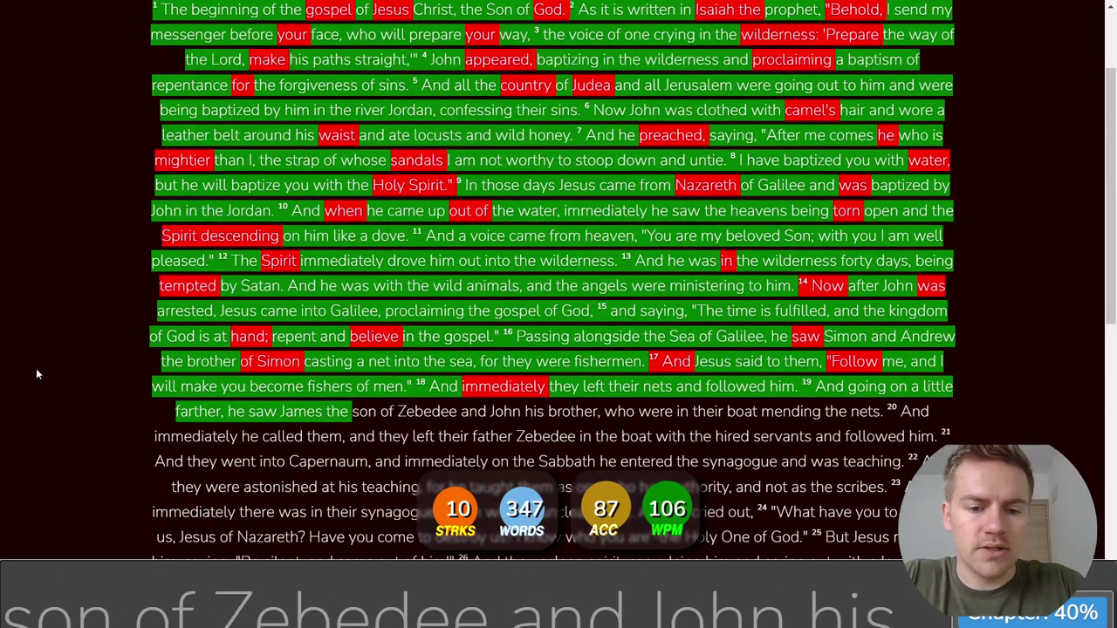
{"action": "type", "text": "son of "}
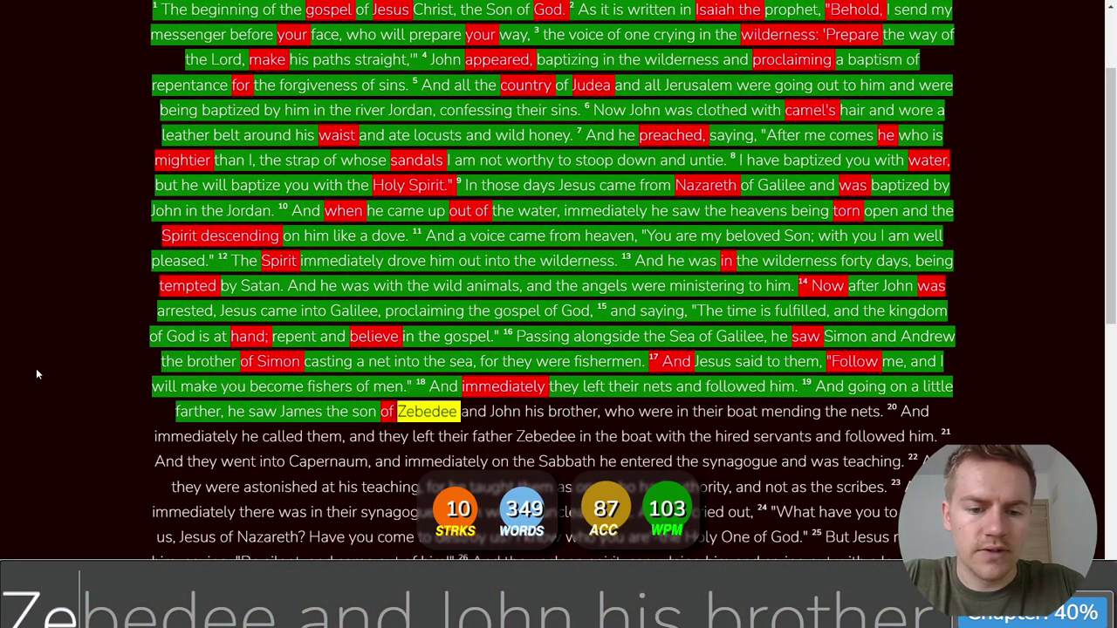
{"action": "type", "text": "Zebedee and John his b"}
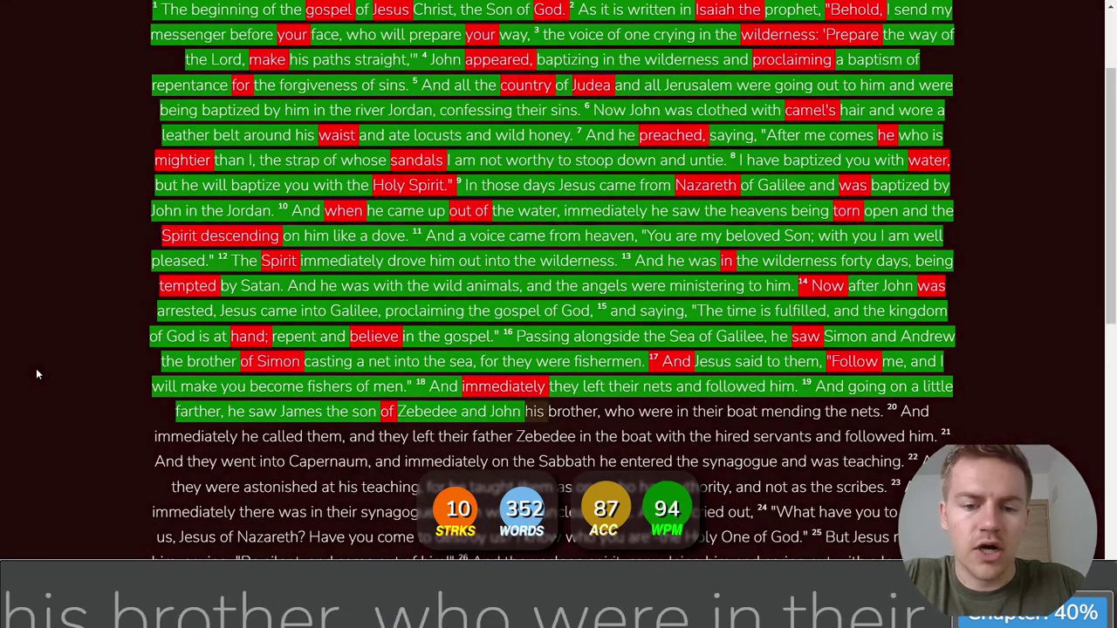
{"action": "type", "text": "rother, who w"}
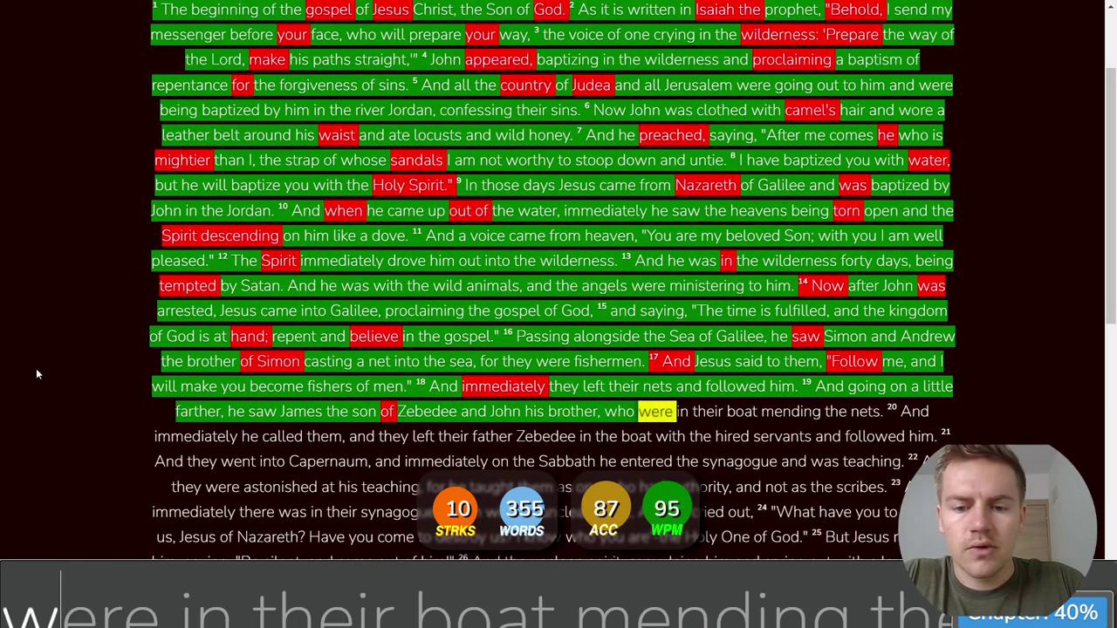
{"action": "type", "text": "in th"}
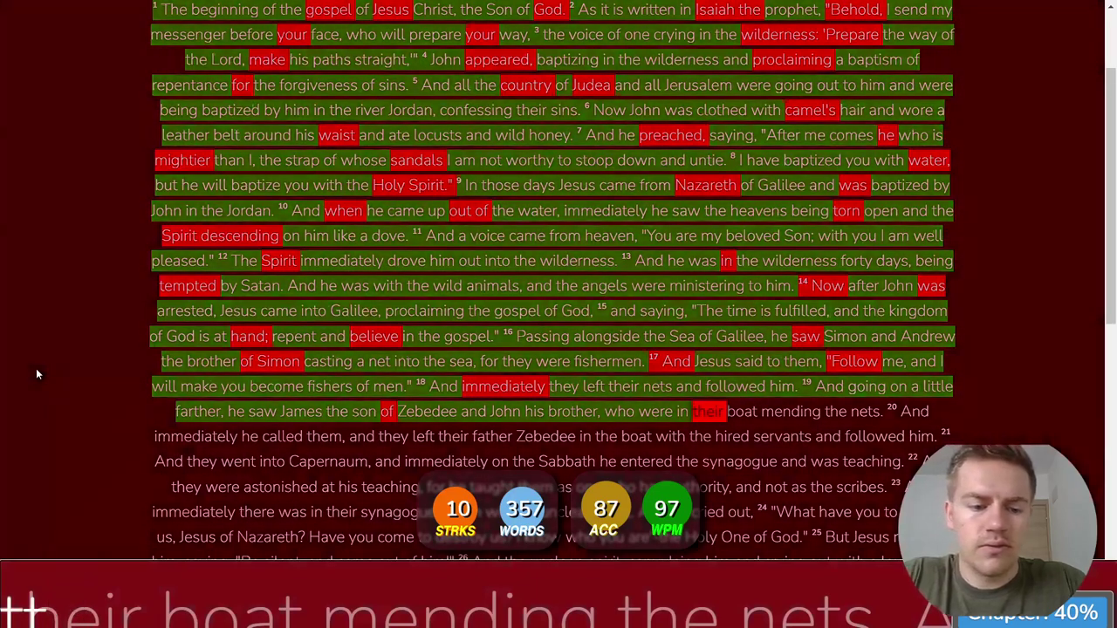
{"action": "type", "text": "eir boat "}
{"action": "type", "text": "mending"}
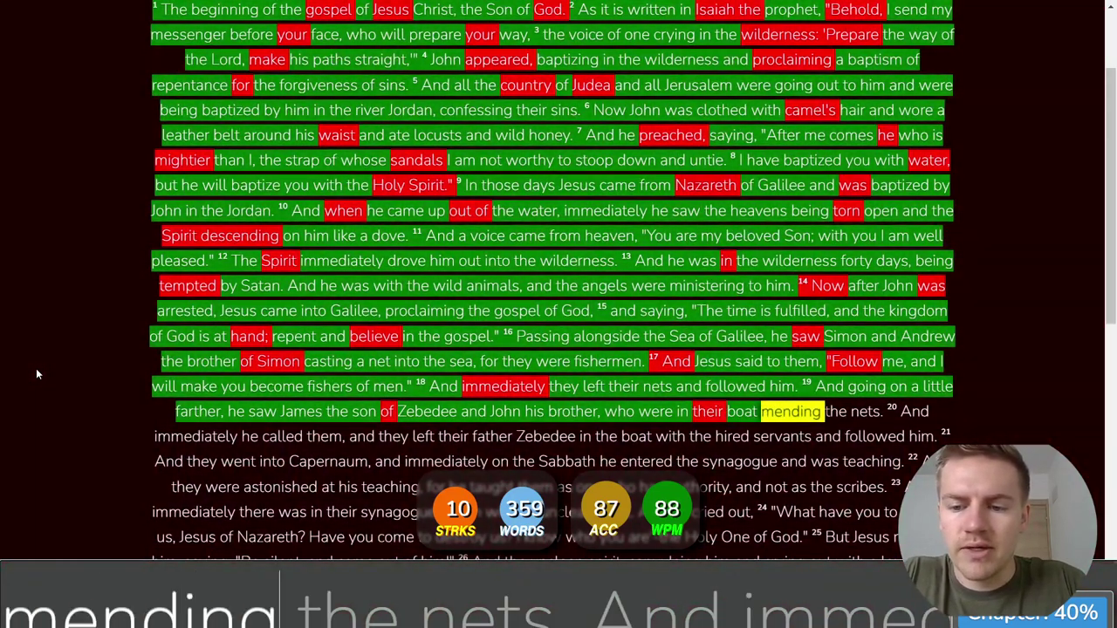
{"action": "type", "text": " the nets. And immediatel"}
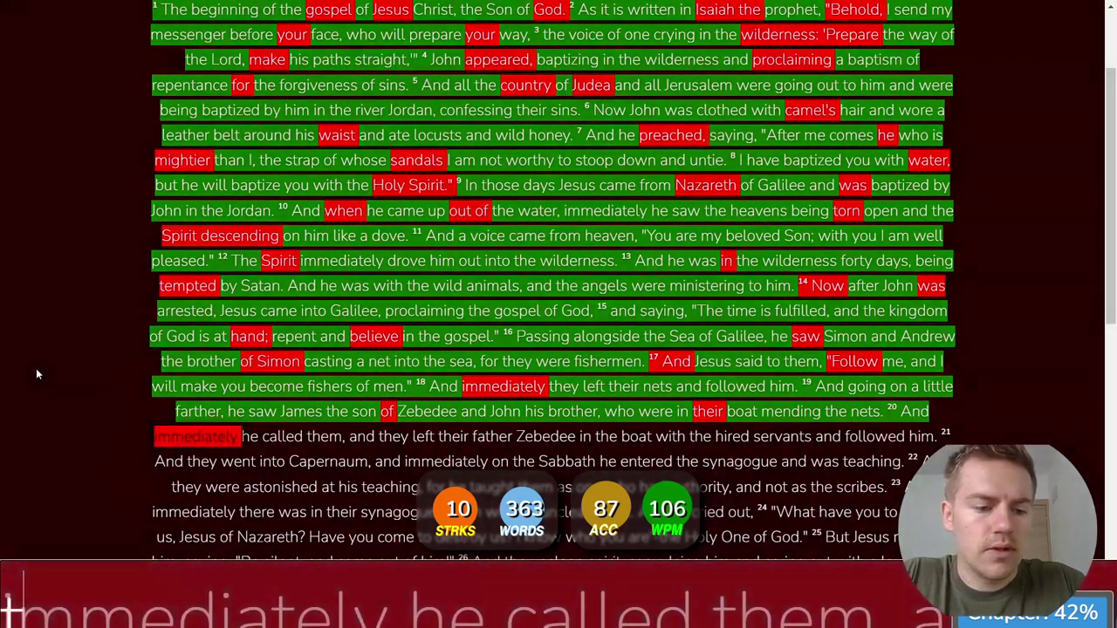
Step: Type verse 20 from 'immediately he called them' to 'followed him.' and begin verse 21
{"action": "key", "text": "BackSpace"}
{"action": "key", "text": "BackSpace"}
{"action": "key", "text": "BackSpace"}
{"action": "key", "text": "BackSpace"}
{"action": "key", "text": "BackSpace"}
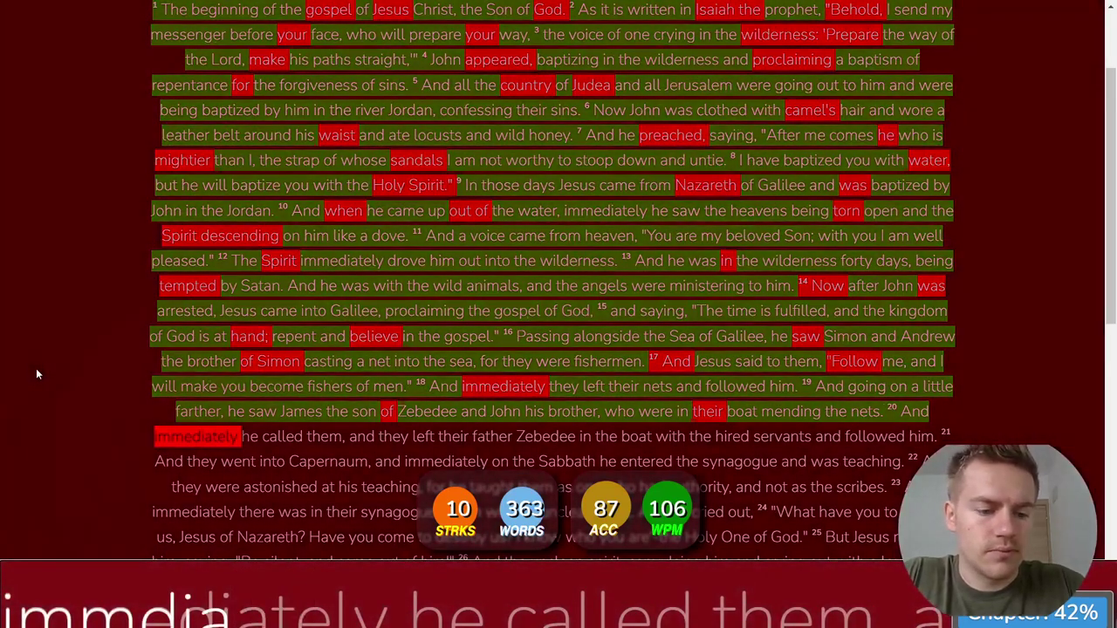
{"action": "type", "text": "ediately"}
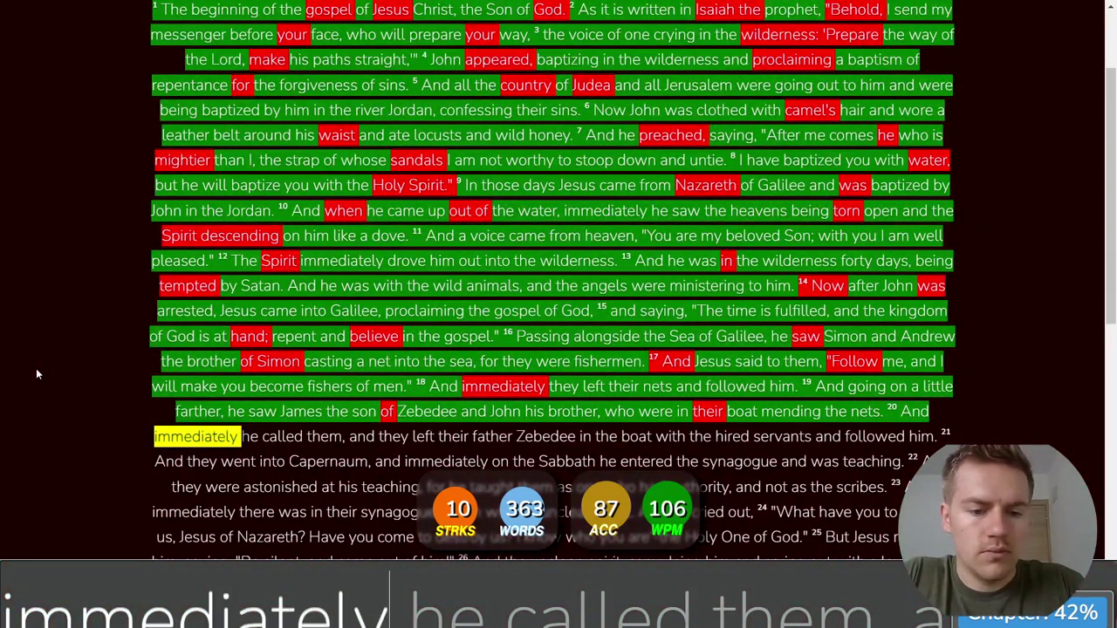
{"action": "type", "text": " he called them, and they lef"}
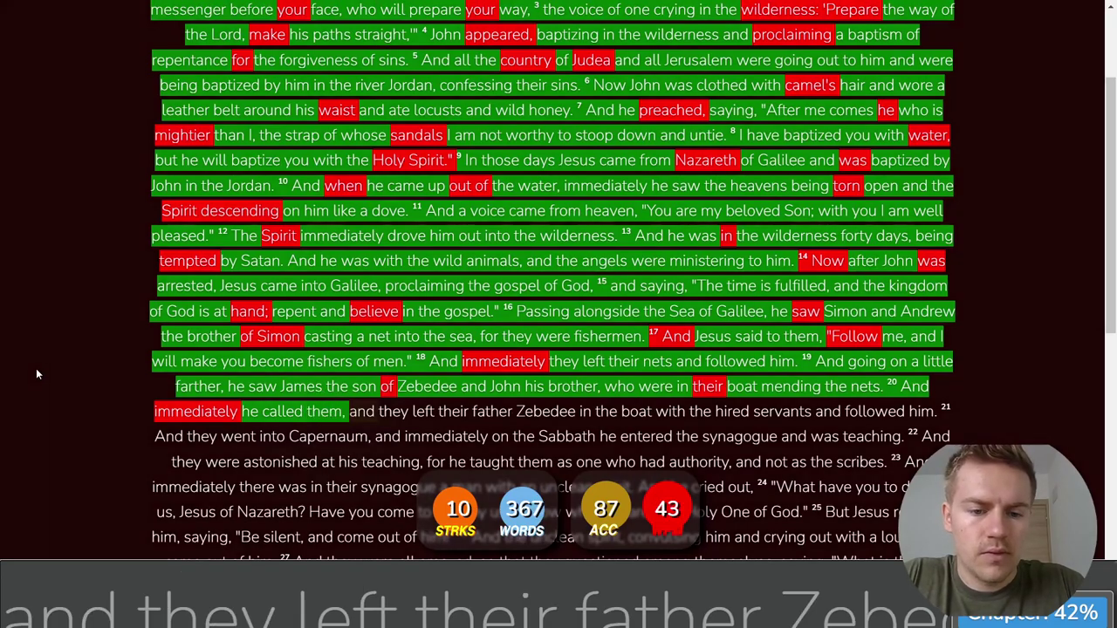
{"action": "type", "text": "t their father Zeb"}
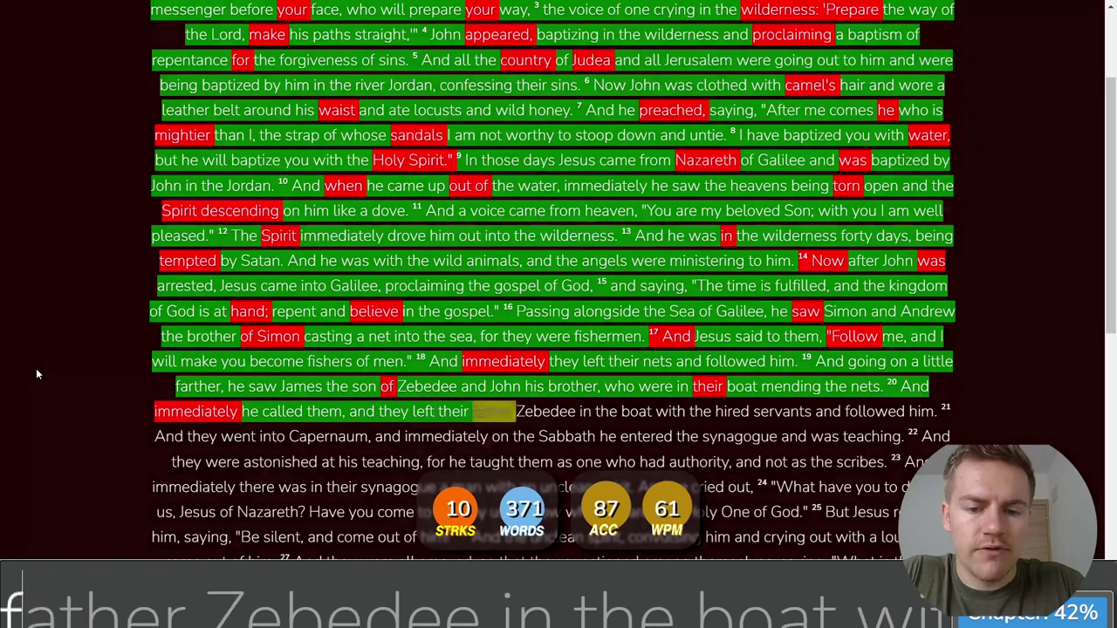
{"action": "type", "text": "edee "}
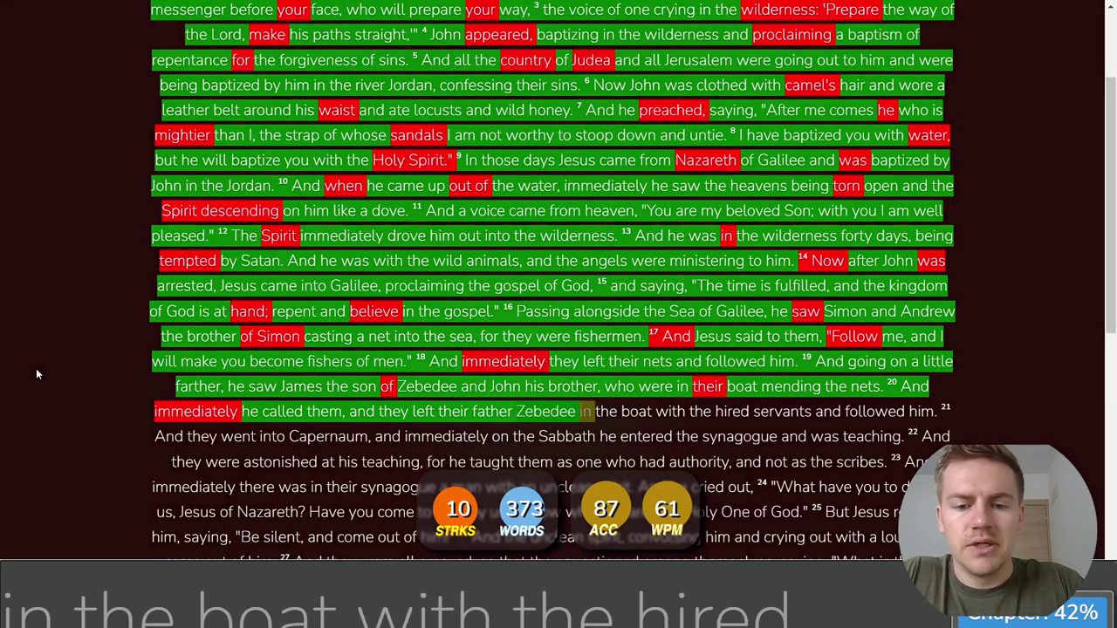
{"action": "type", "text": "in the boat with the hired "}
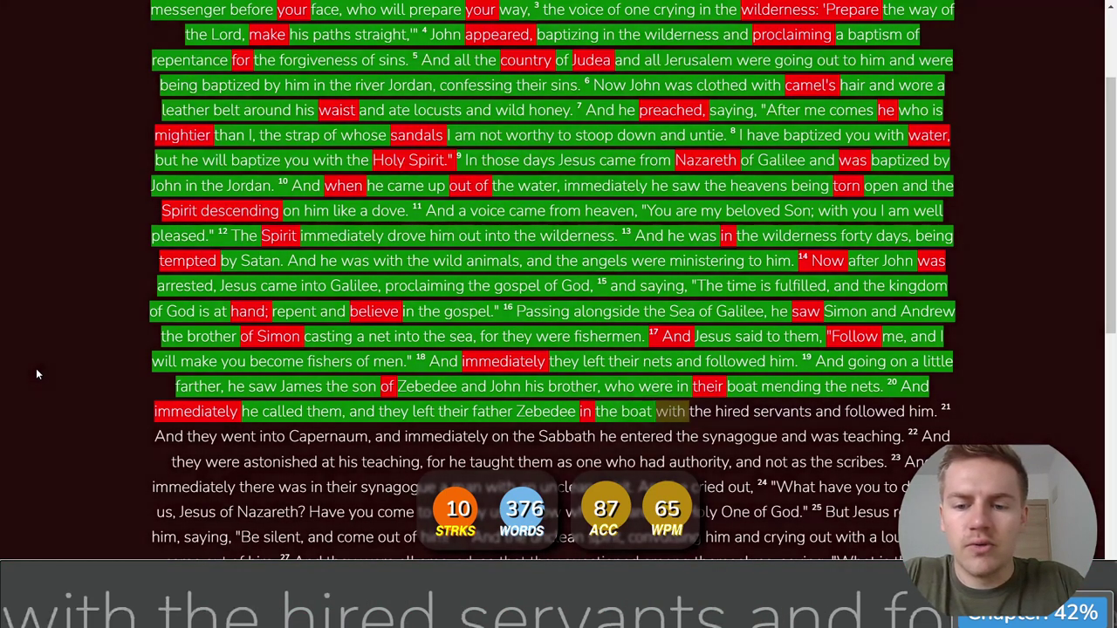
{"action": "type", "text": "servan"}
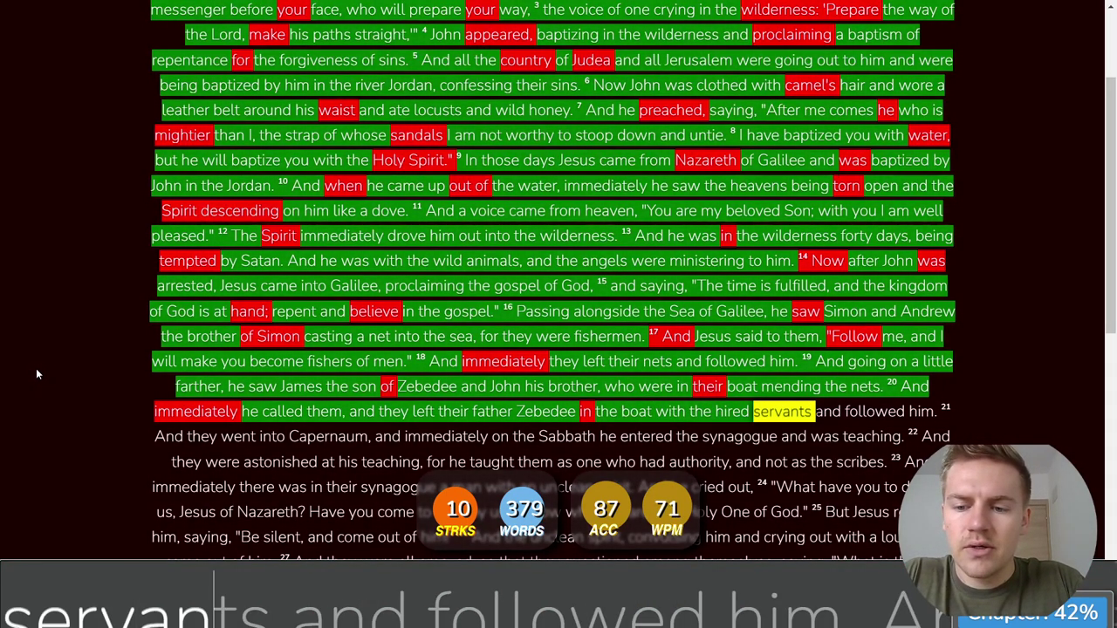
{"action": "type", "text": "ts and followed him. And they "}
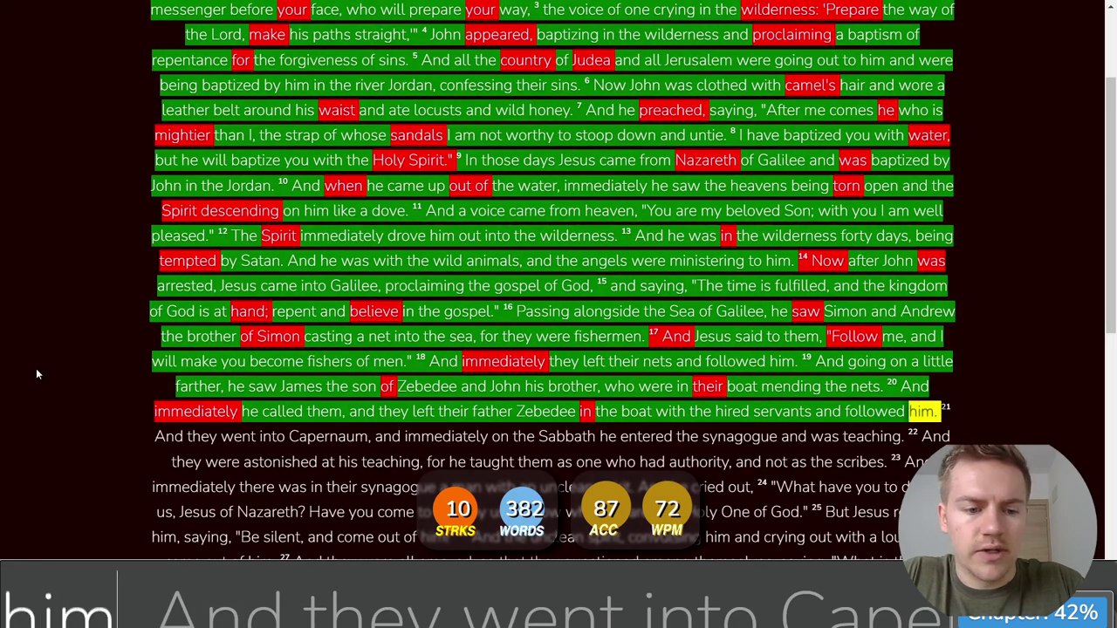
{"action": "type", "text": "went "}
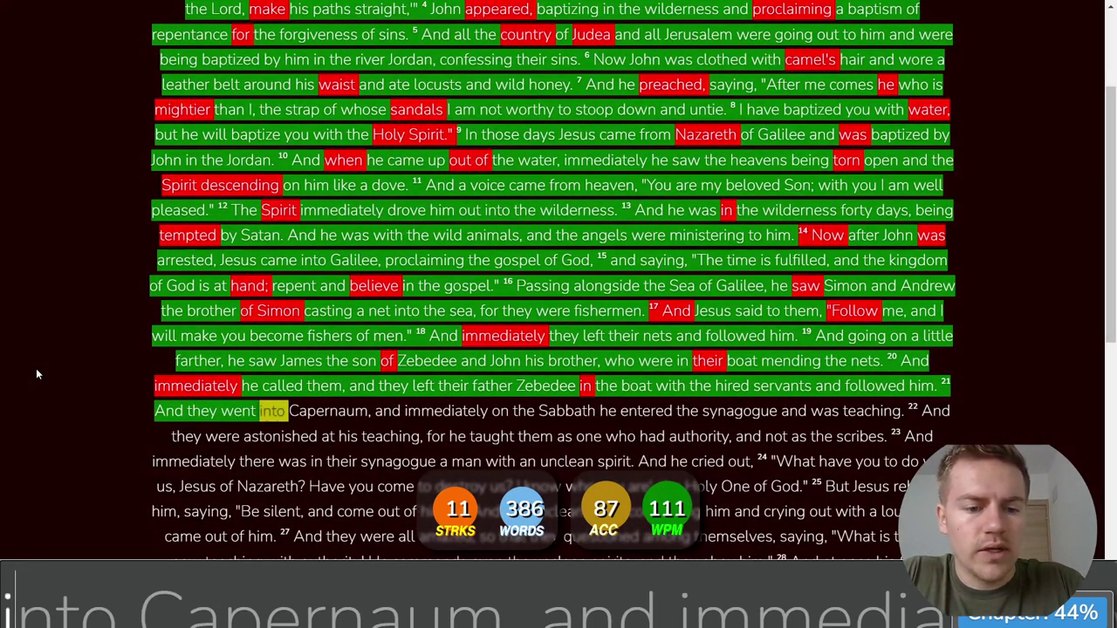
{"action": "type", "text": "into Capernaum, and immed"}
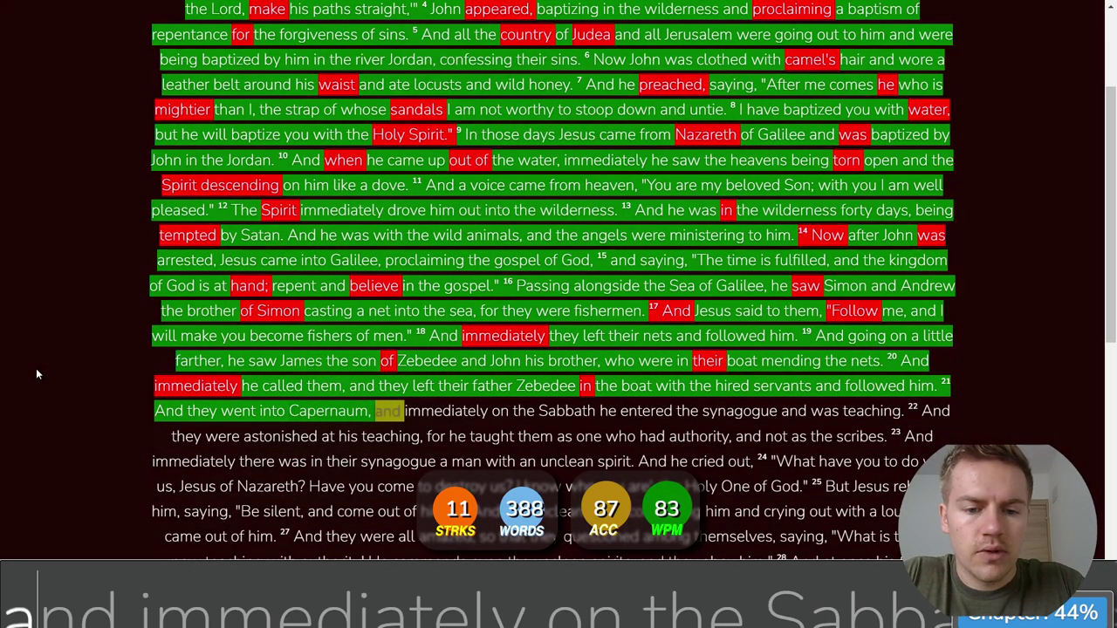
{"action": "type", "text": "ia"}
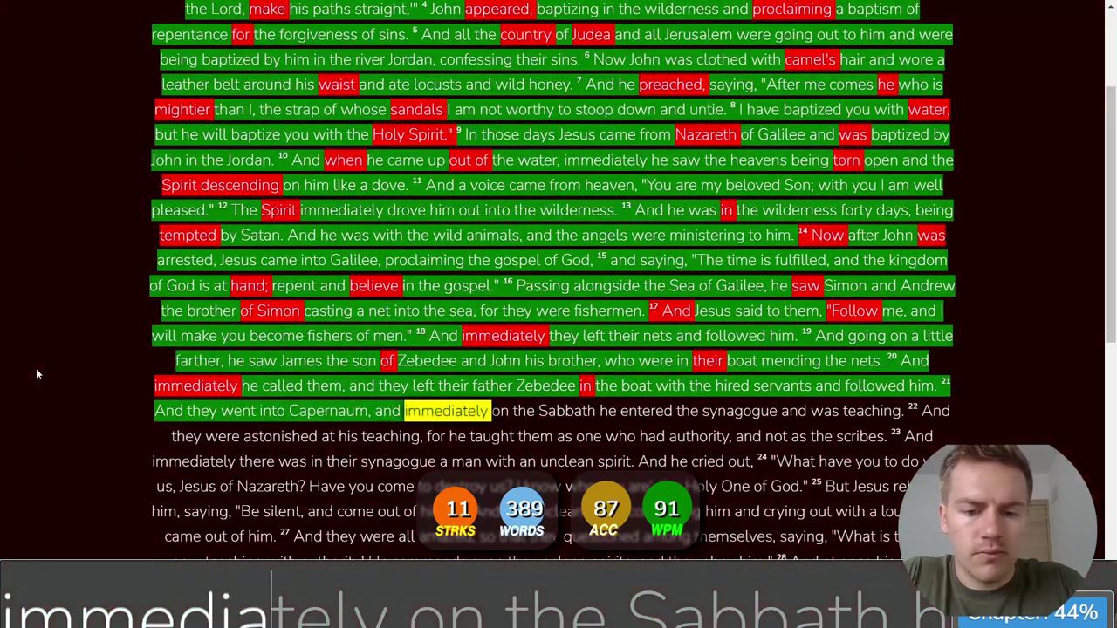
{"action": "type", "text": "tely on the "}
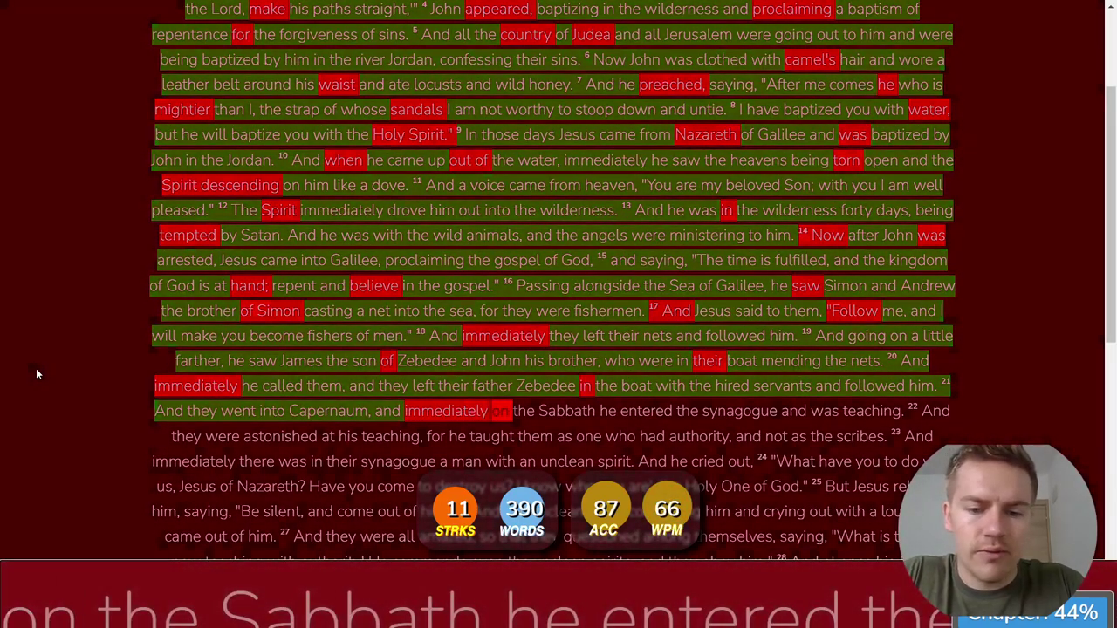
{"action": "type", "text": "Sabbath he en"}
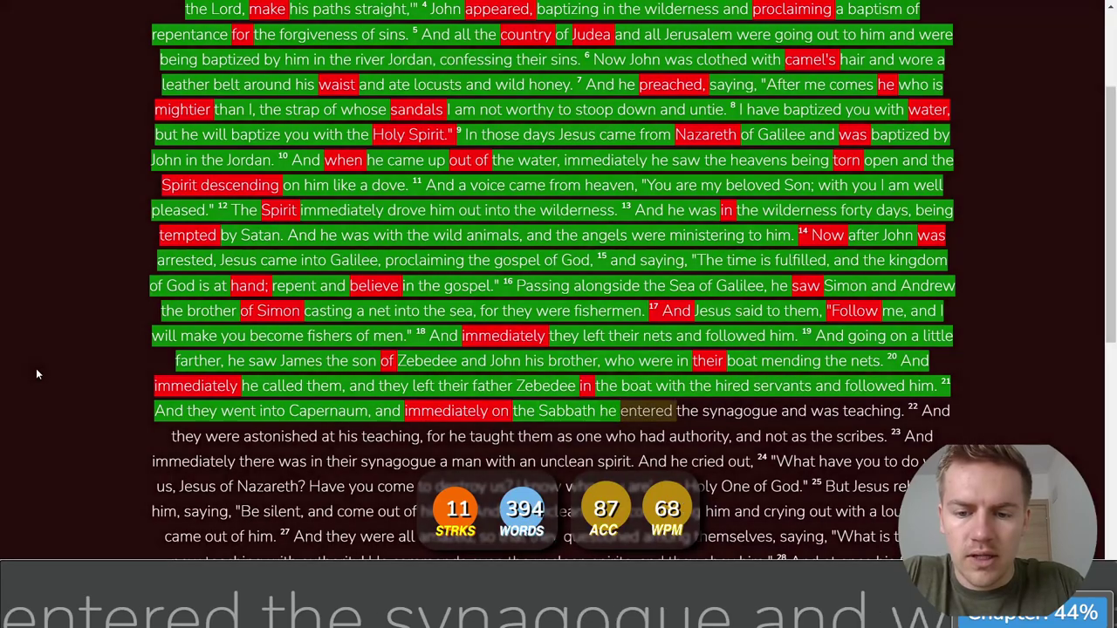
{"action": "type", "text": "tered teh"}
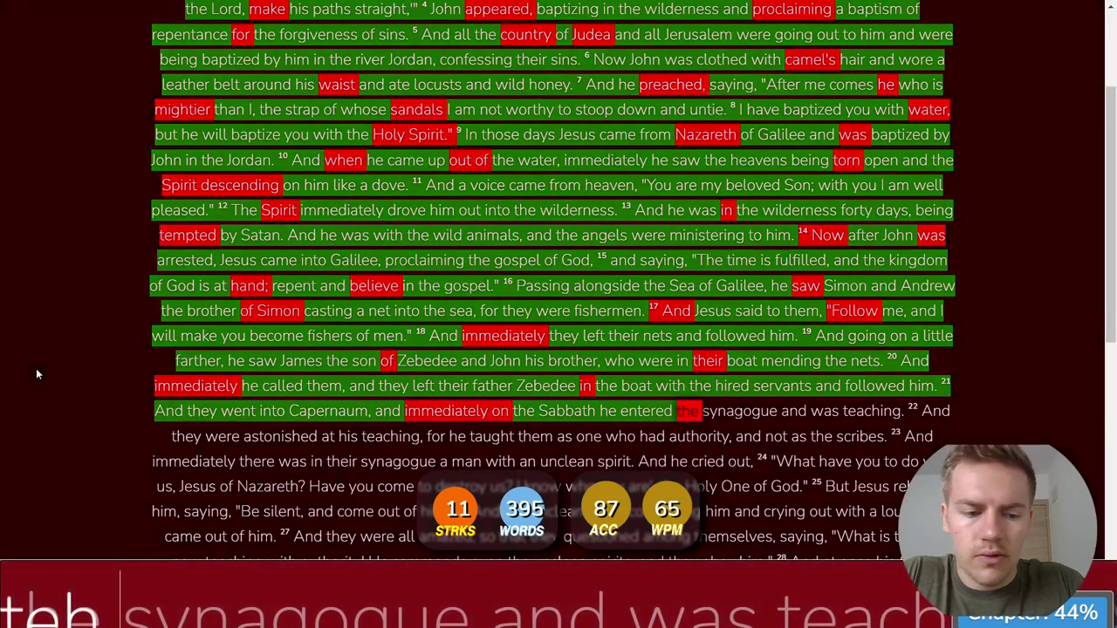
Step: Type verses 21–23 from 'the synagogue and was teaching' to 'he cried out,', fixing 'was' and 'unclean'
{"action": "key", "text": "BackSpace"}
{"action": "key", "text": "BackSpace"}
{"action": "type", "text": "he "}
{"action": "type", "text": "syna"}
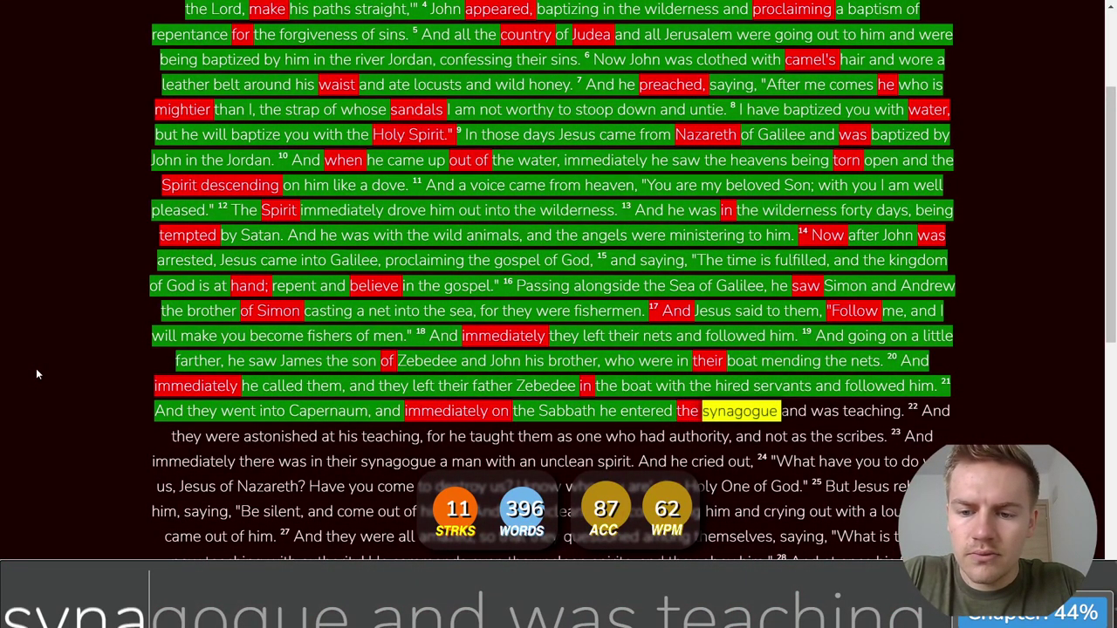
{"action": "type", "text": "gogue and wa"}
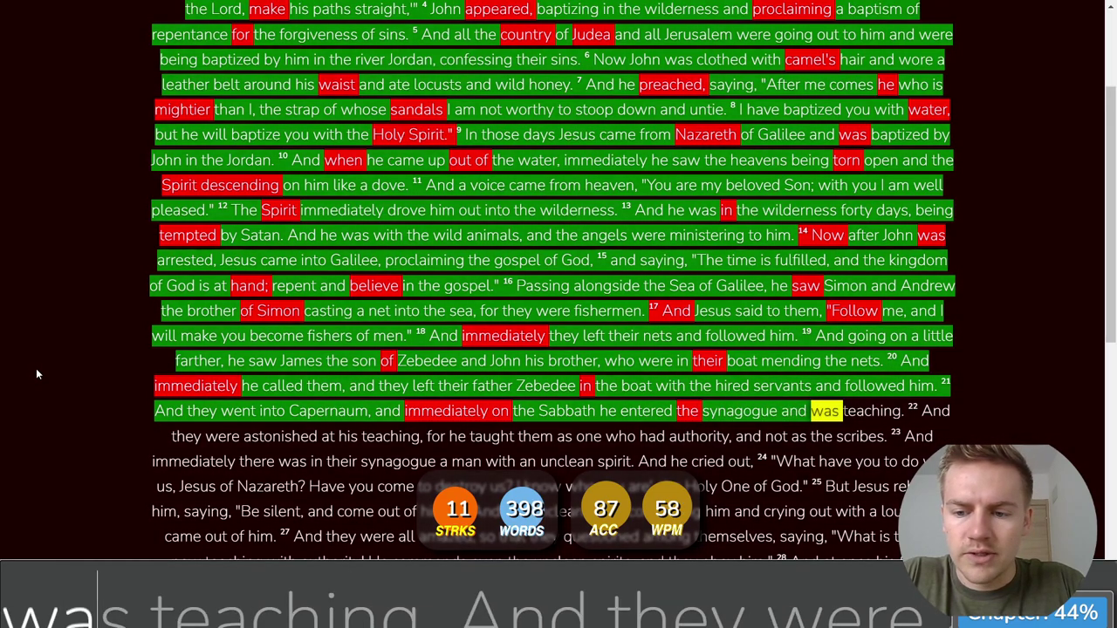
{"action": "type", "text": "s tea"}
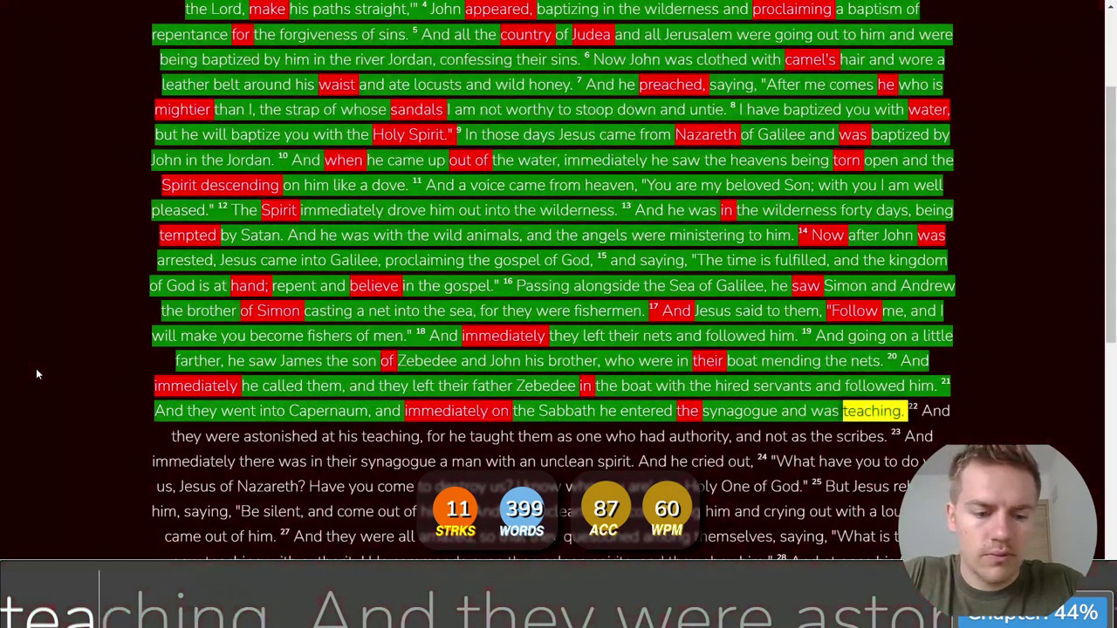
{"action": "type", "text": "ching. 22 And they were ast"}
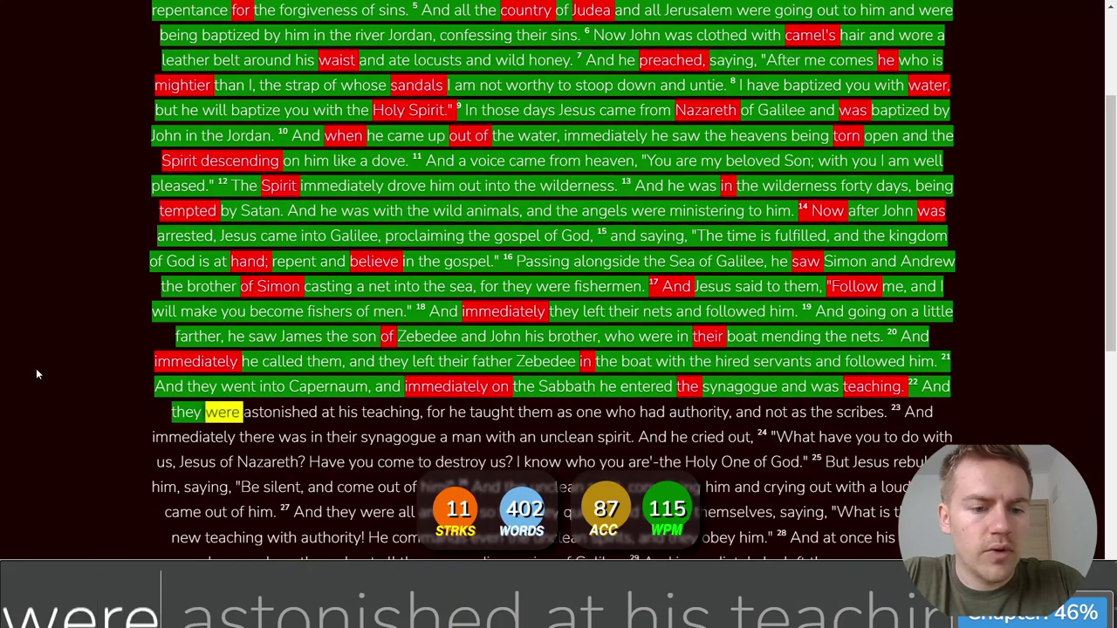
{"action": "type", "text": "onished at his teac"}
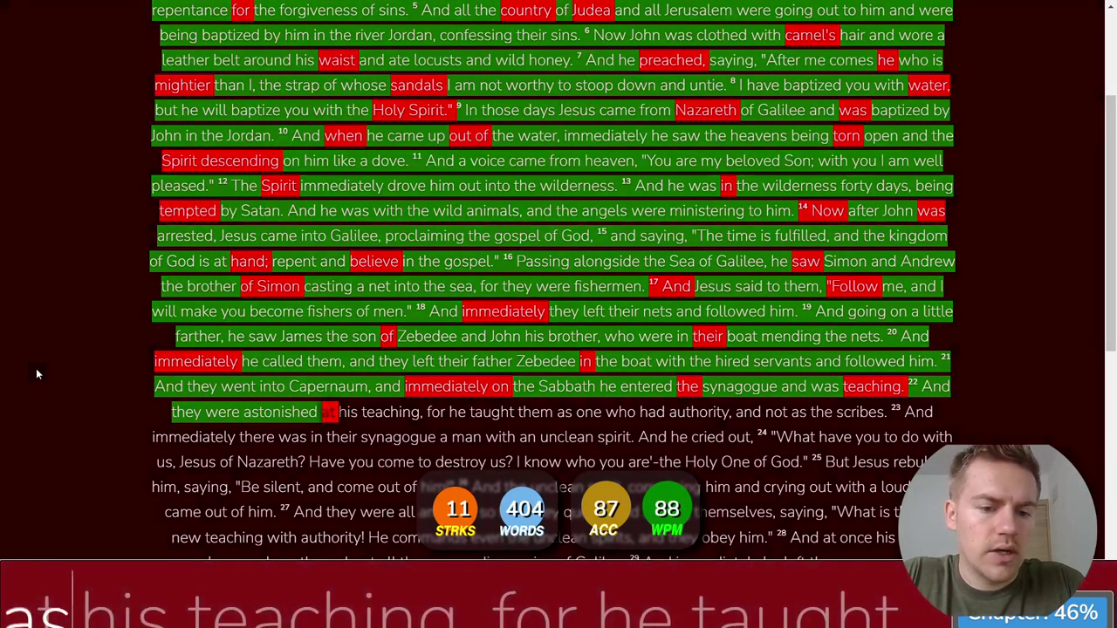
{"action": "type", "text": "hing"}
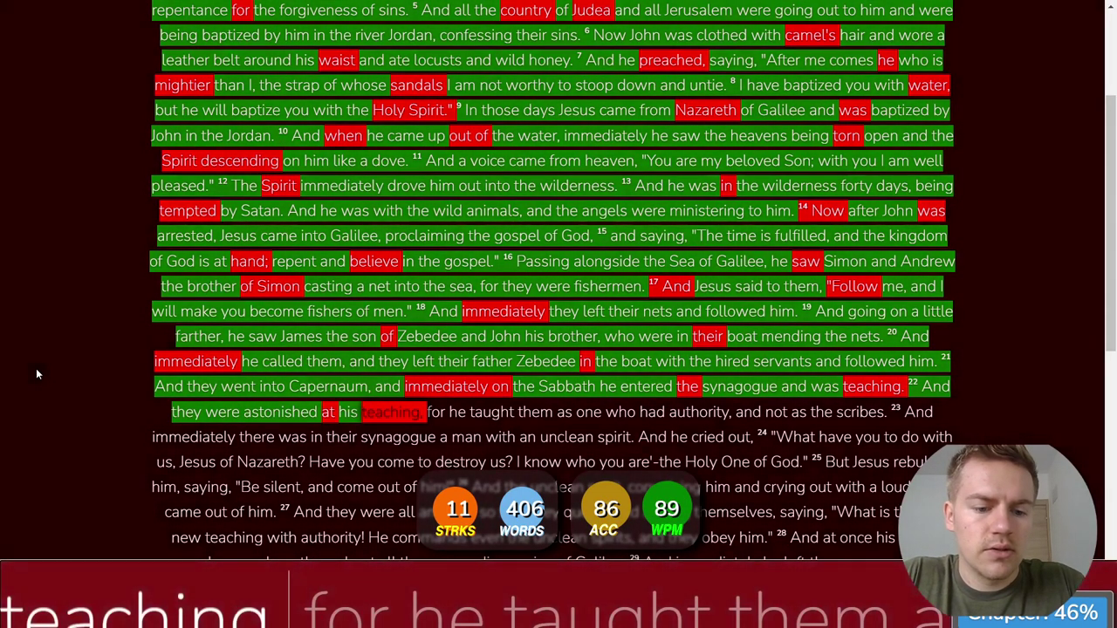
{"action": "type", "text": ", for he taugh"}
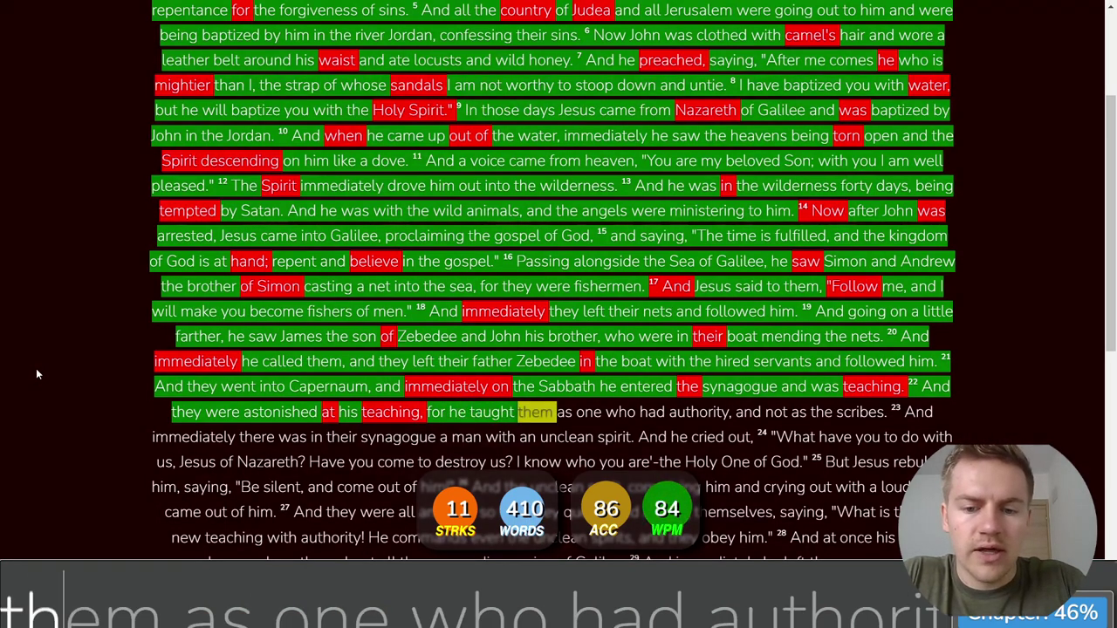
{"action": "type", "text": "t them as one who had authority, "}
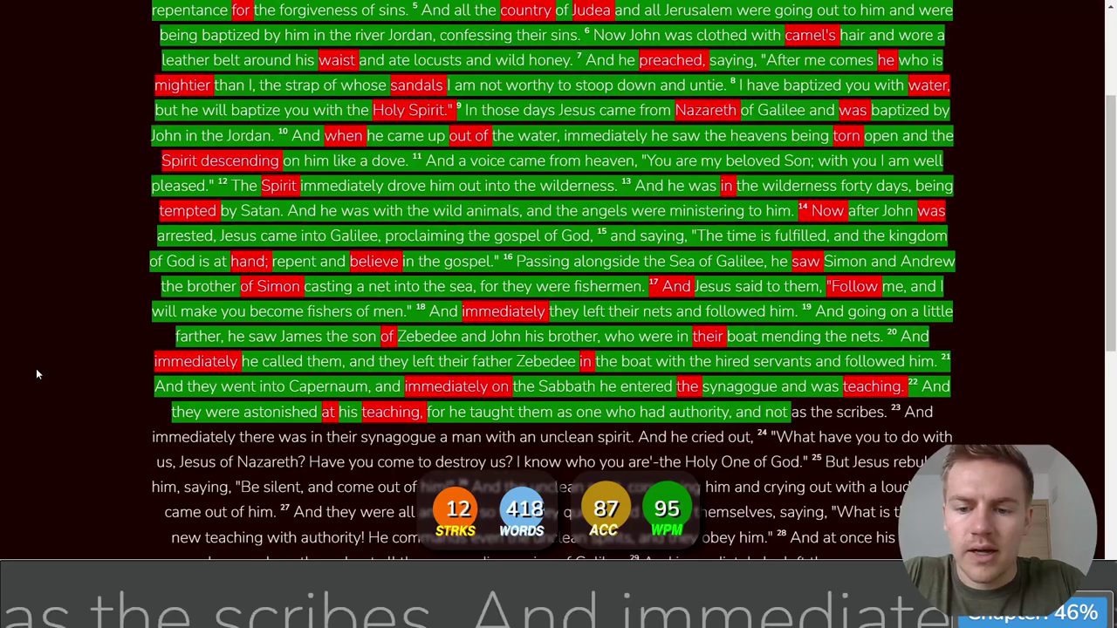
{"action": "type", "text": "and not as the scr"}
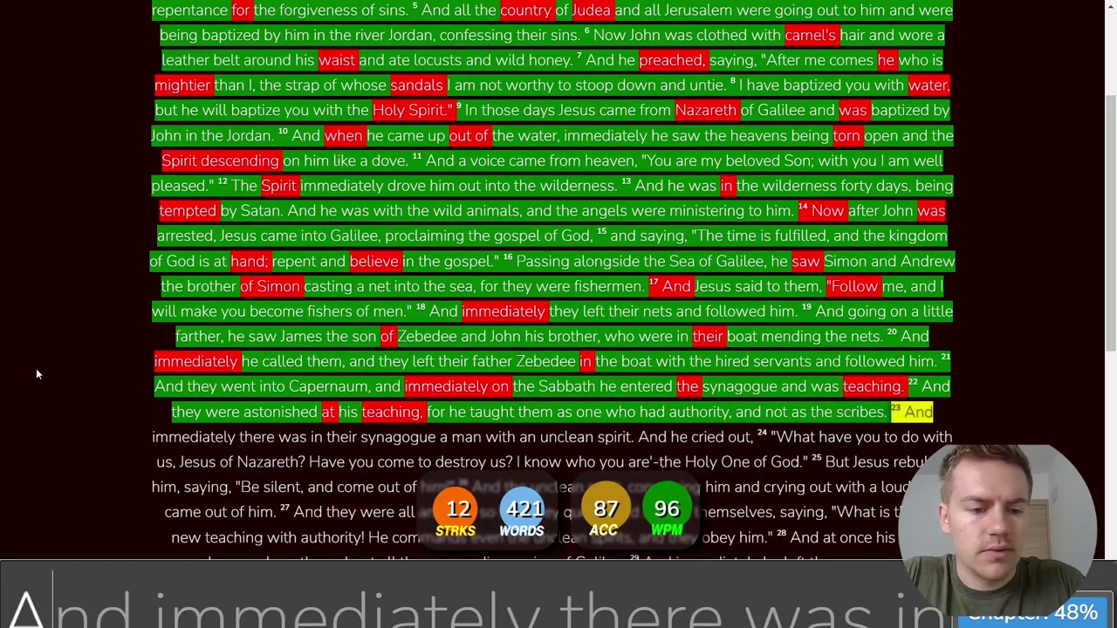
{"action": "type", "text": "ibes. 23 And immediately there "}
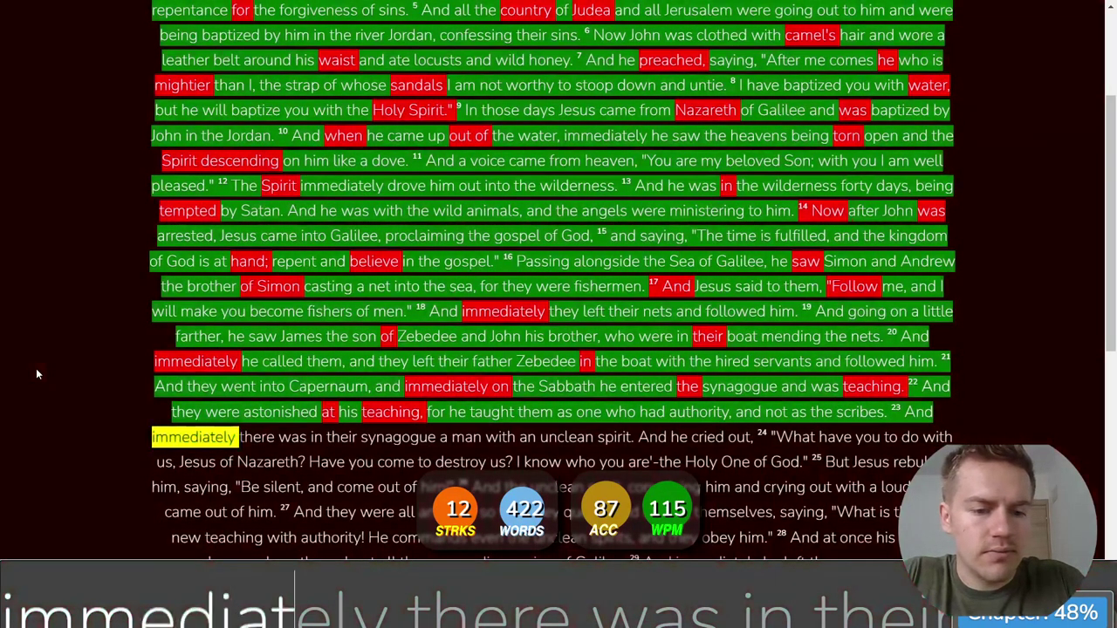
{"action": "type", "text": "was"}
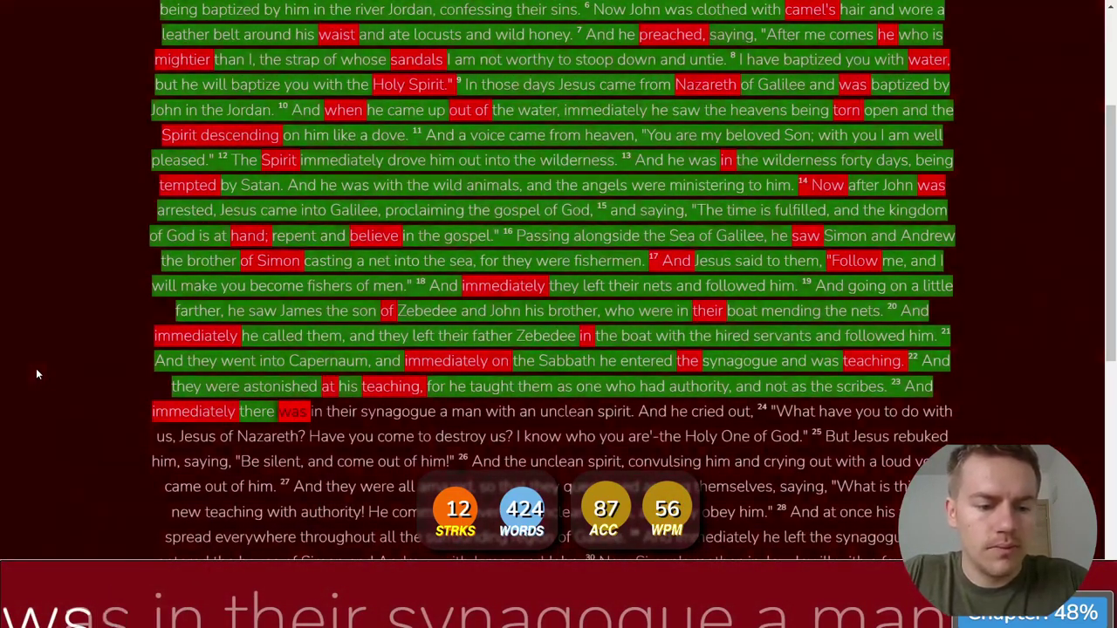
{"action": "key", "text": "BackSpace"}
{"action": "type", "text": "as in their syn"}
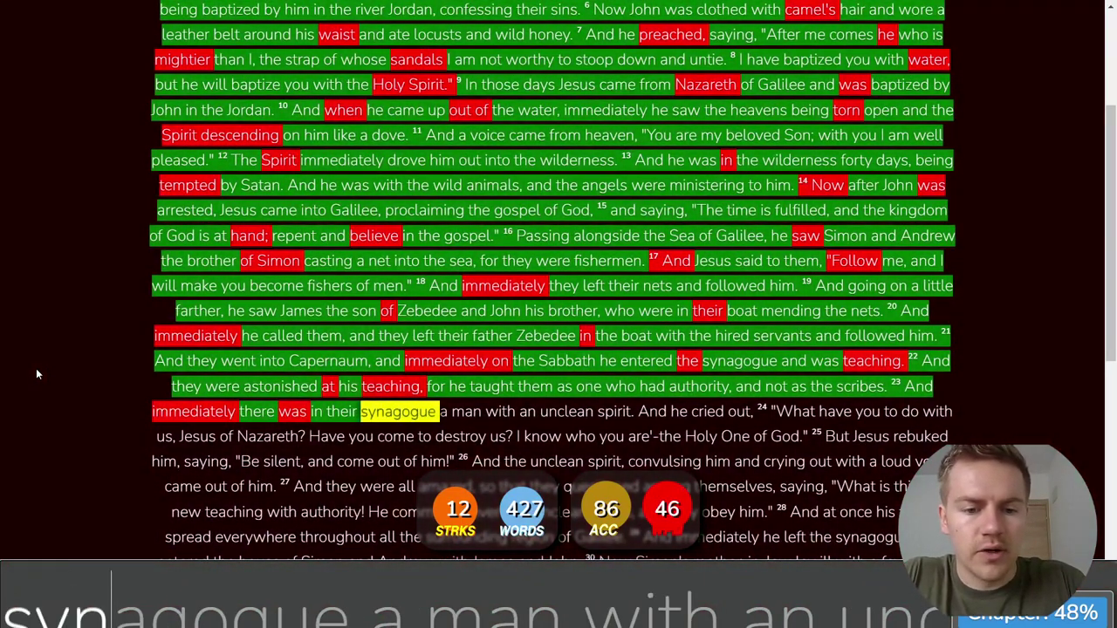
{"action": "type", "text": "agogue a man wi"}
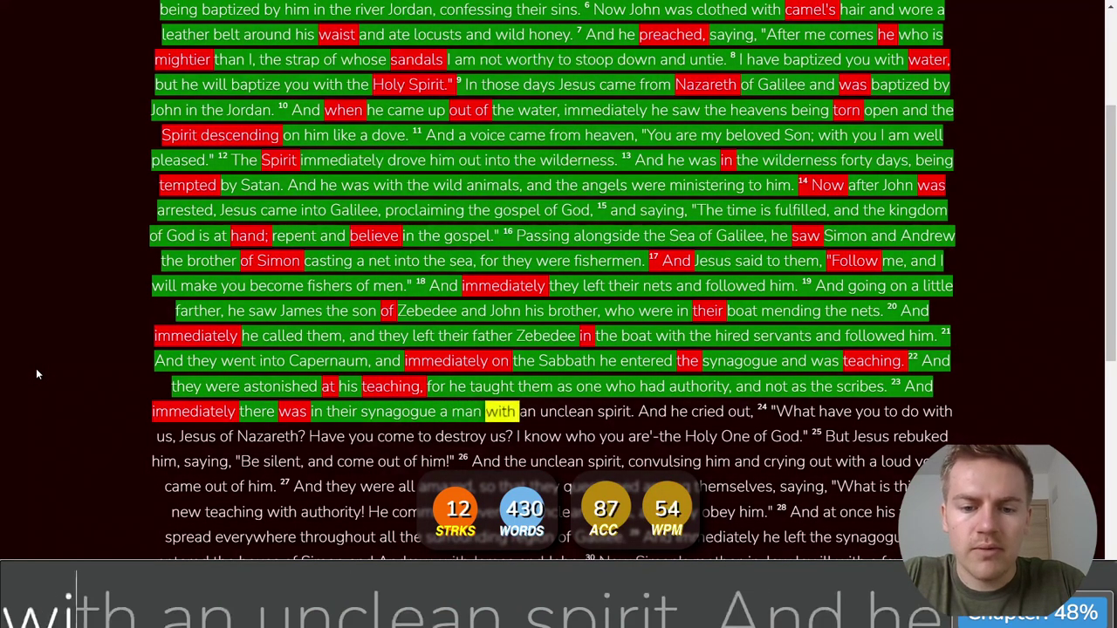
{"action": "type", "text": "th an u"}
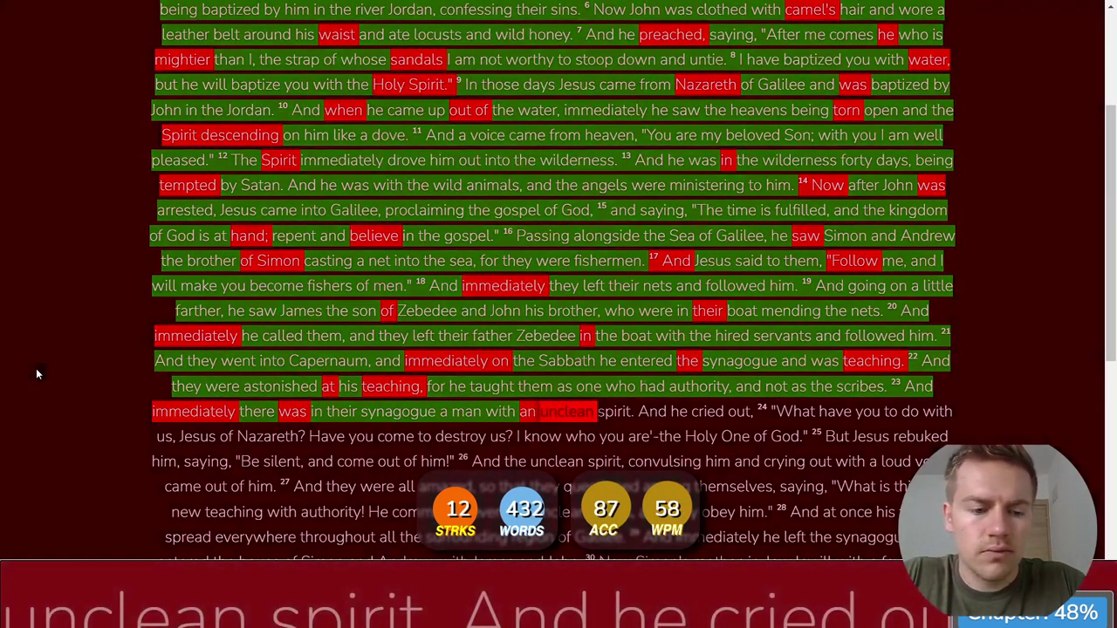
{"action": "key", "text": "BackSpace"}
{"action": "type", "text": "nclean spirit. "}
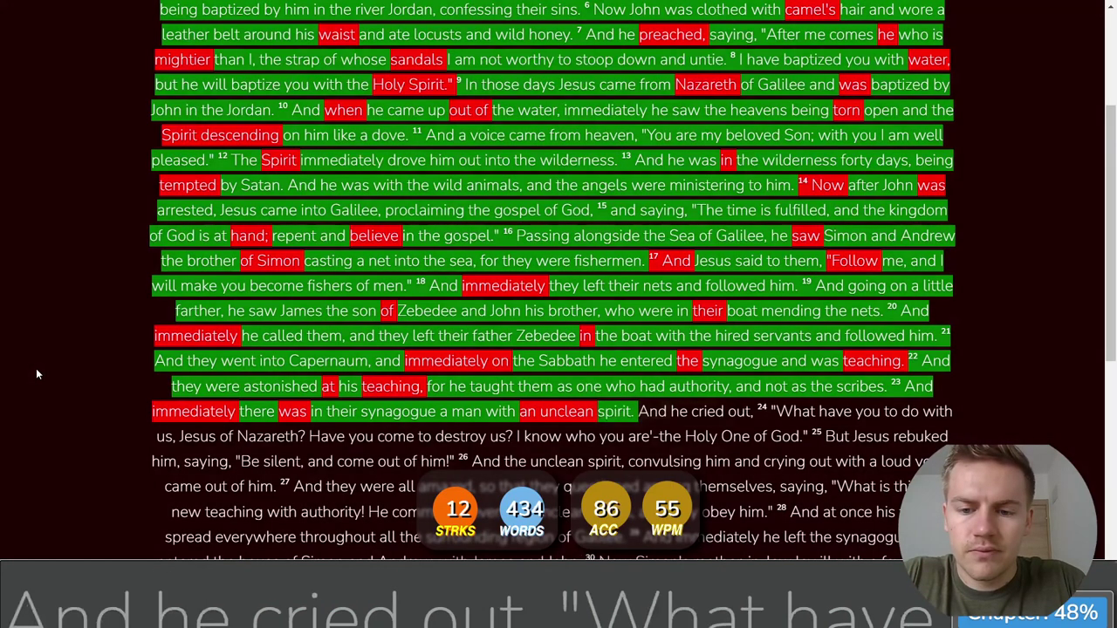
{"action": "type", "text": "And he cried out,"}
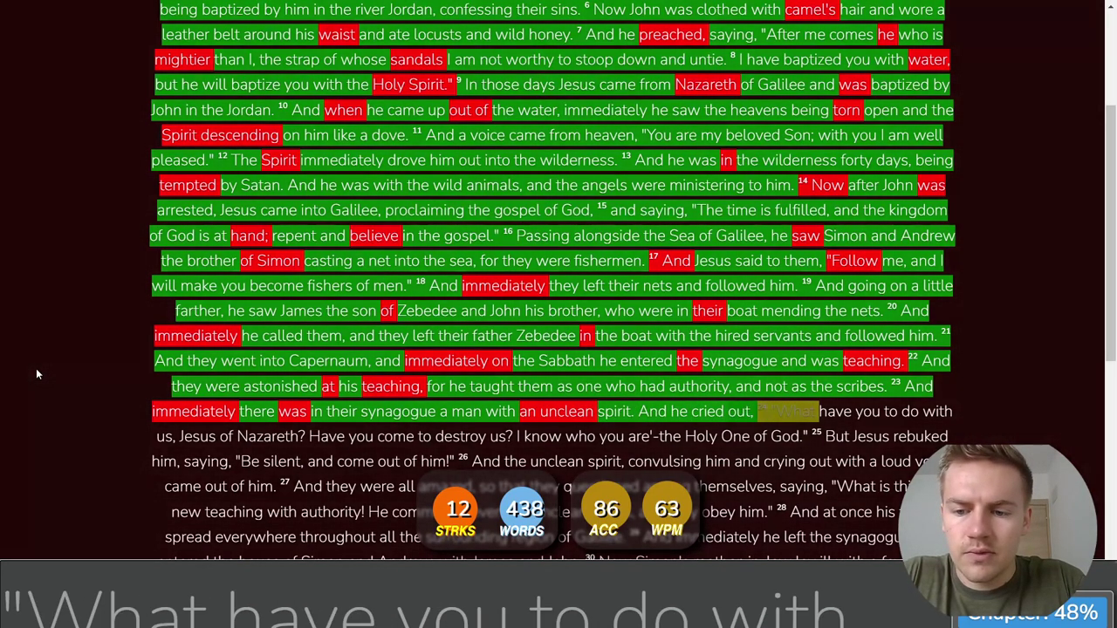
{"action": "key", "text": "BackSpace"}
Step: Type verse 24, 'What have you to do with us, Jesus of Nazareth?…', through 'the Holy One of God.'
{"action": "type", "text": "\"W"}
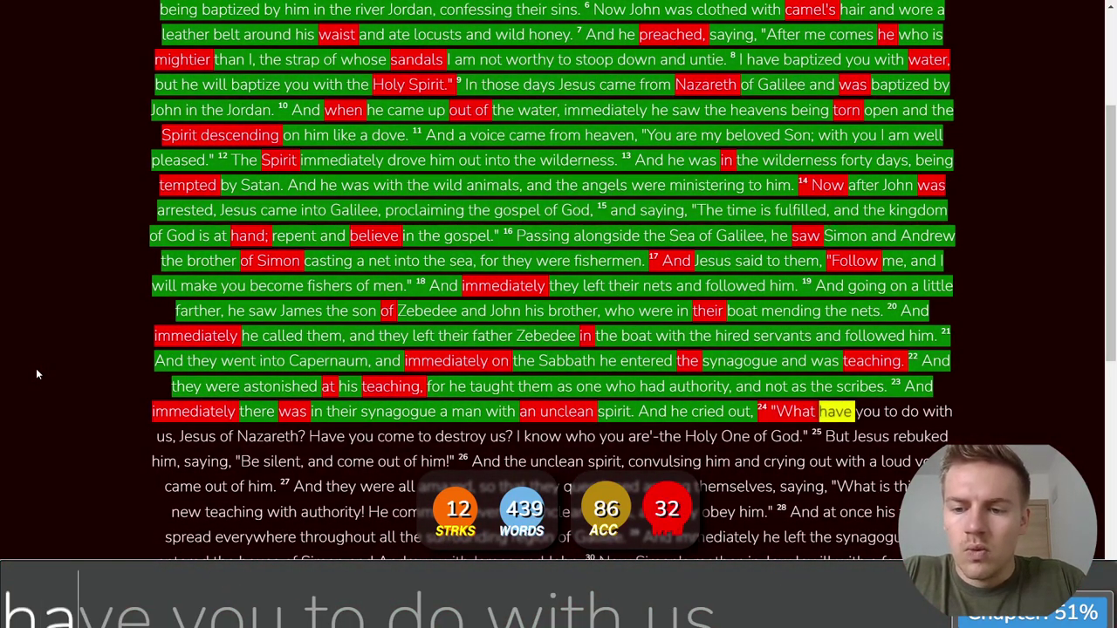
{"action": "type", "text": "ve you to do "}
{"action": "type", "text": "with"}
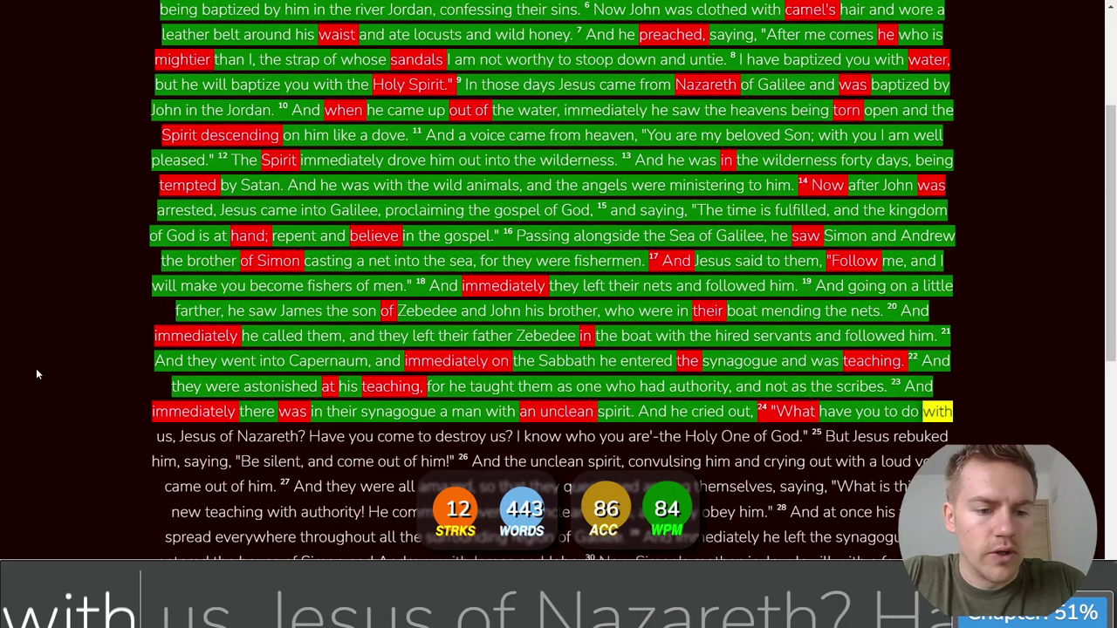
{"action": "type", "text": " us, Jesus of "}
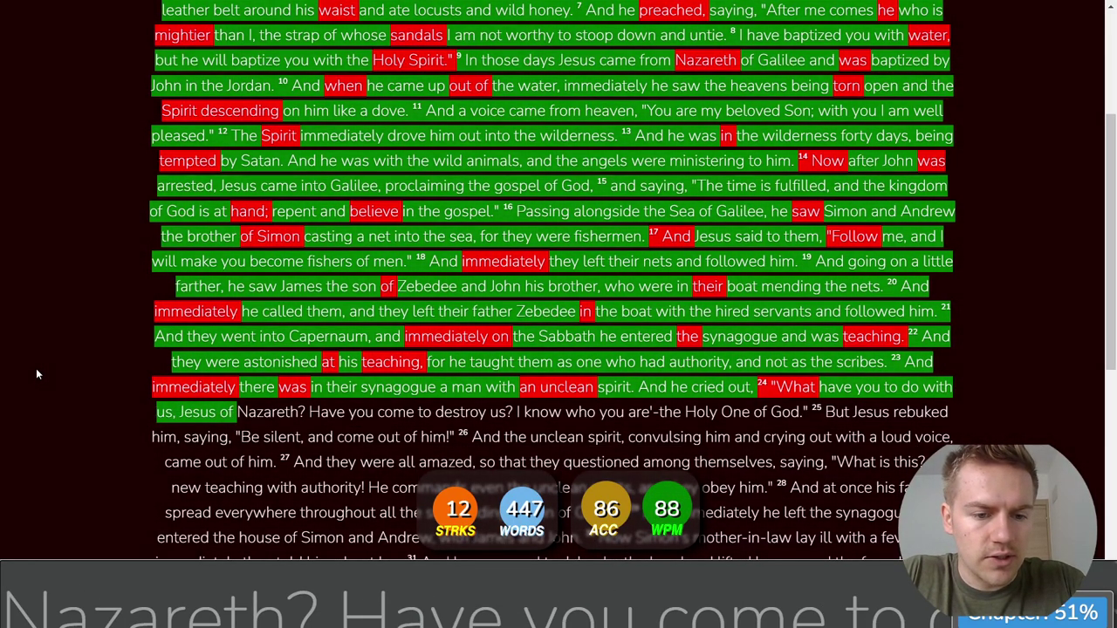
{"action": "type", "text": "Nazareth? Have you come "}
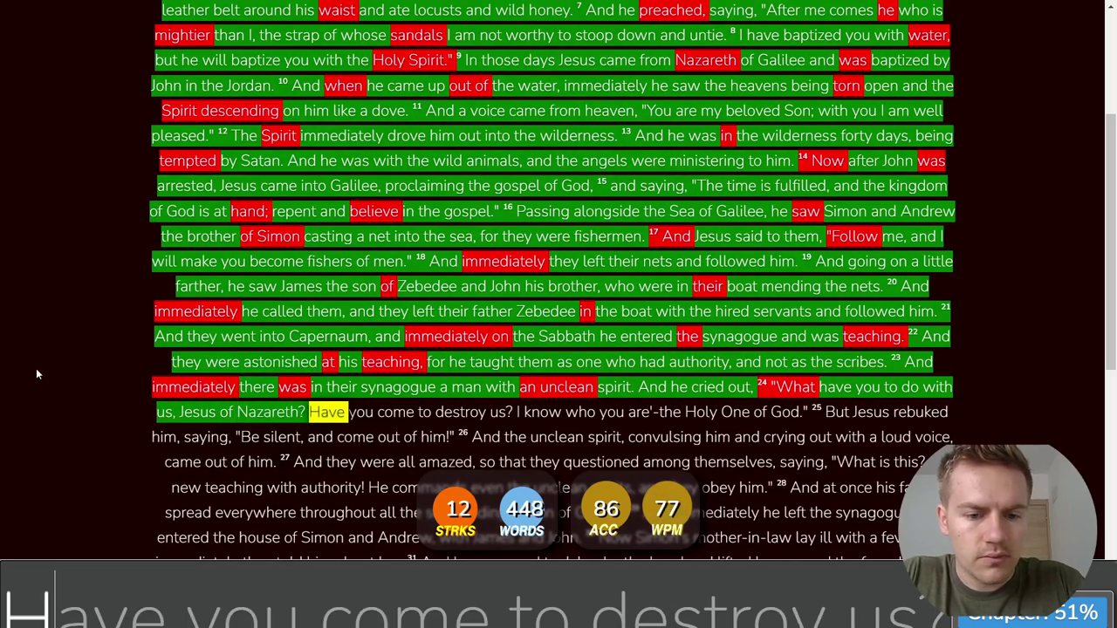
{"action": "type", "text": "t"}
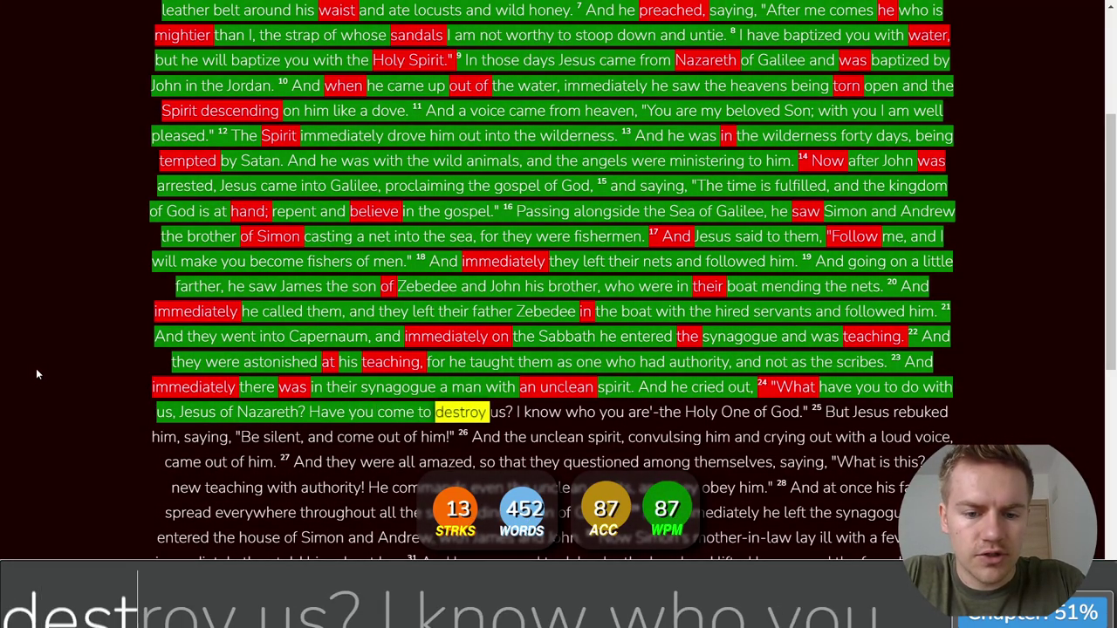
{"action": "type", "text": "o destroy "}
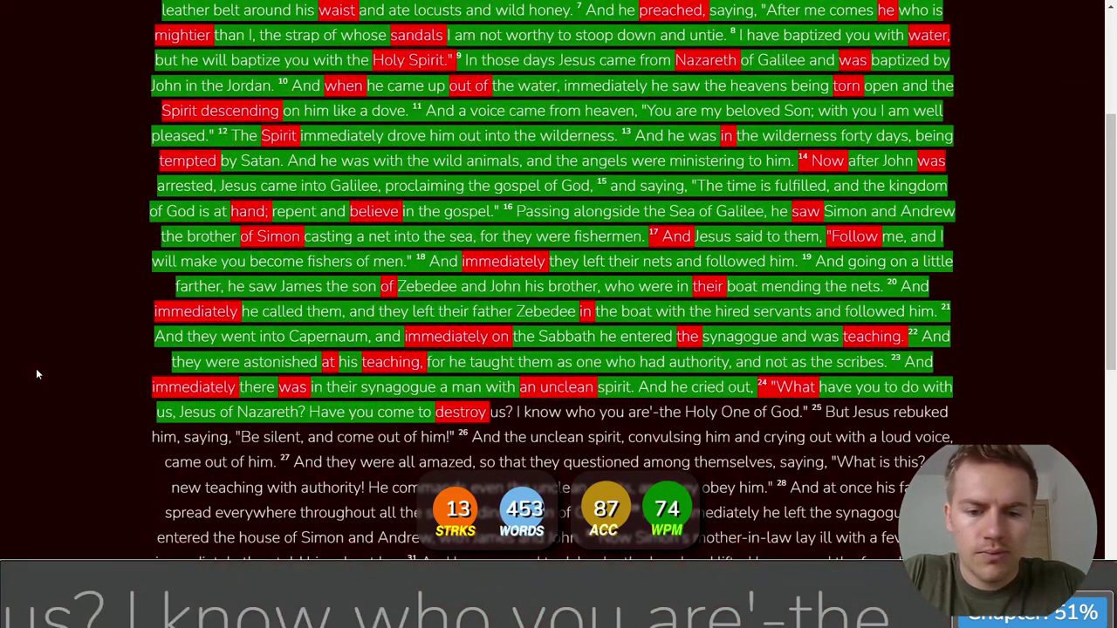
{"action": "type", "text": "us? I know who "}
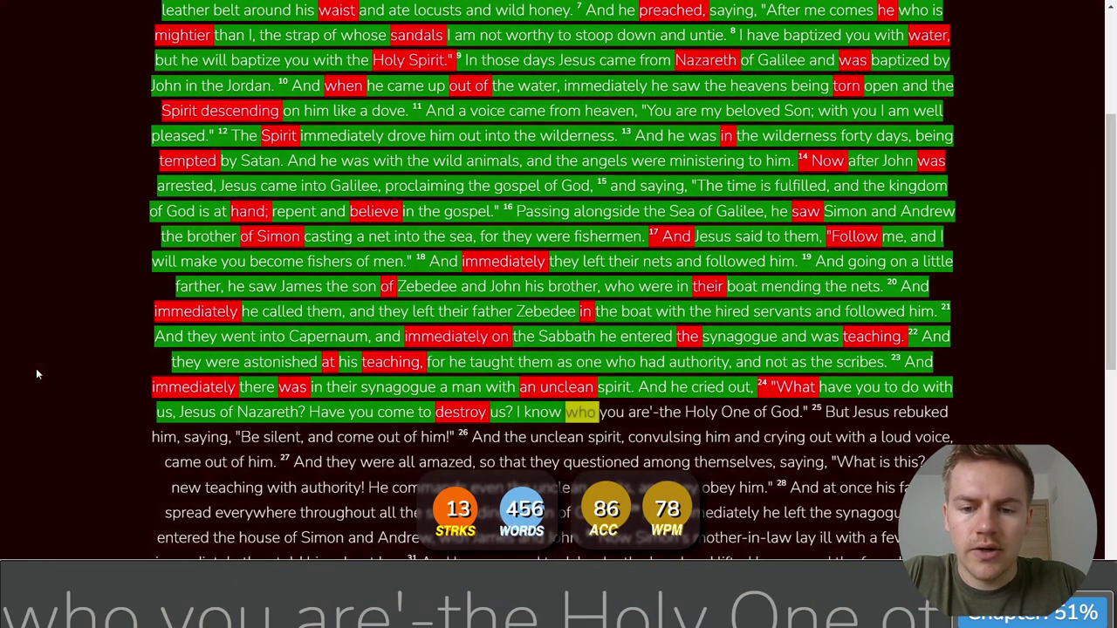
{"action": "type", "text": "yo"}
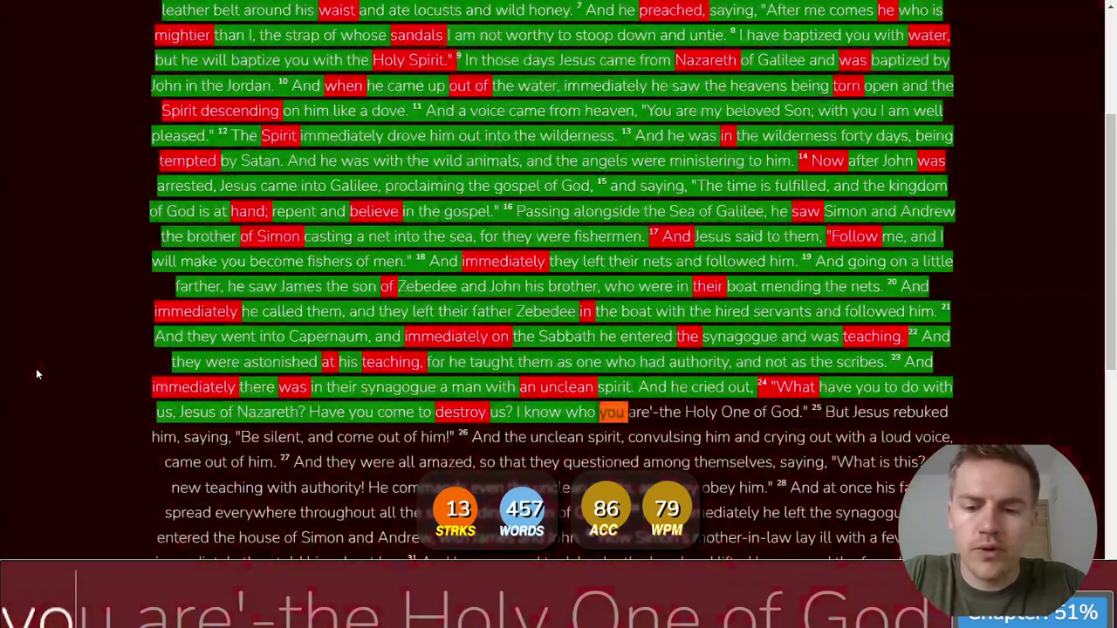
{"action": "type", "text": "u are"}
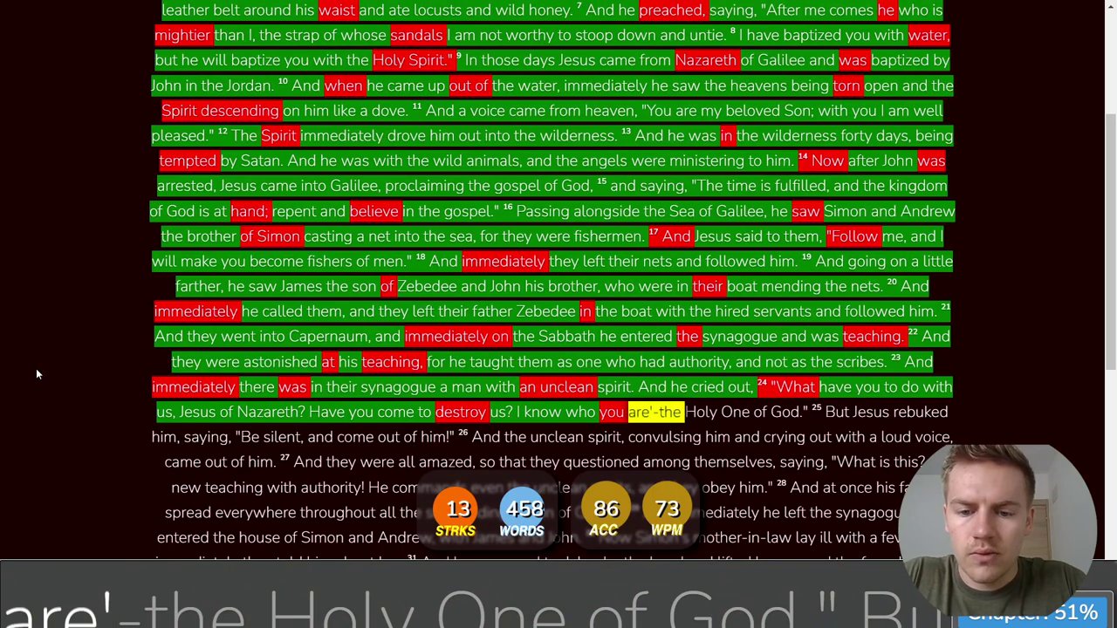
{"action": "type", "text": "'-the Hol"}
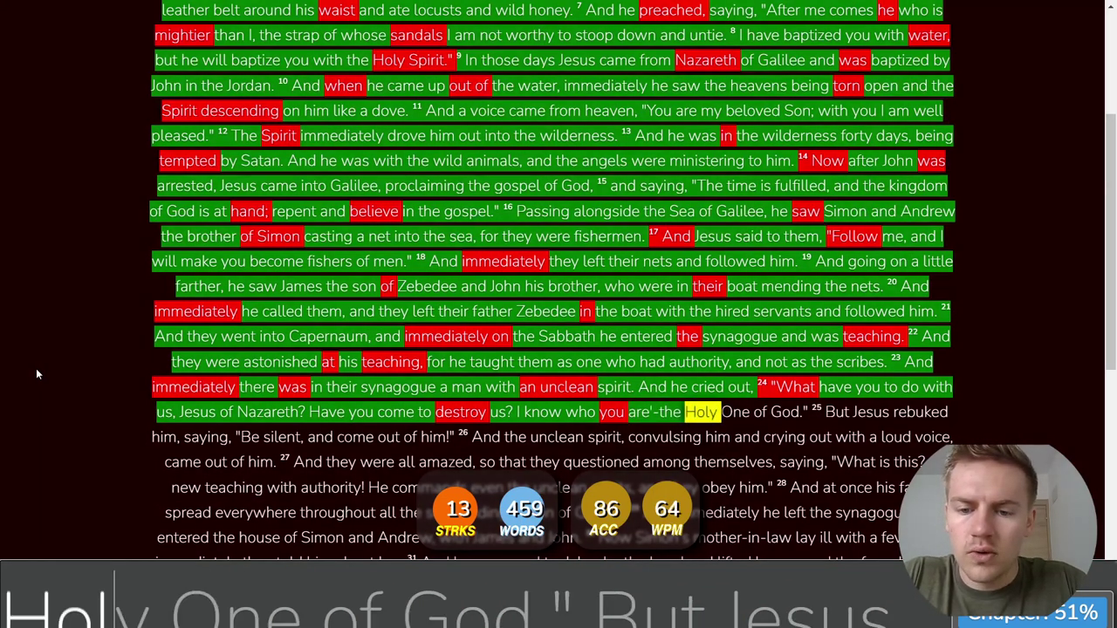
{"action": "type", "text": "y One of God.\" "}
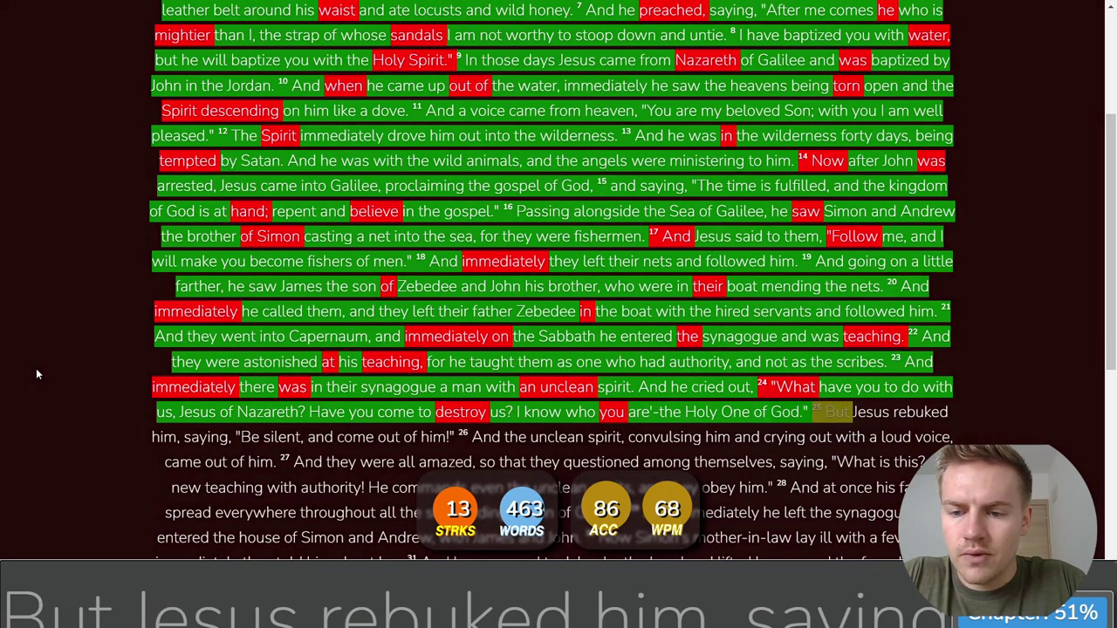
{"action": "type", "text": "But Jesus re"}
{"action": "type", "text": "buke"}
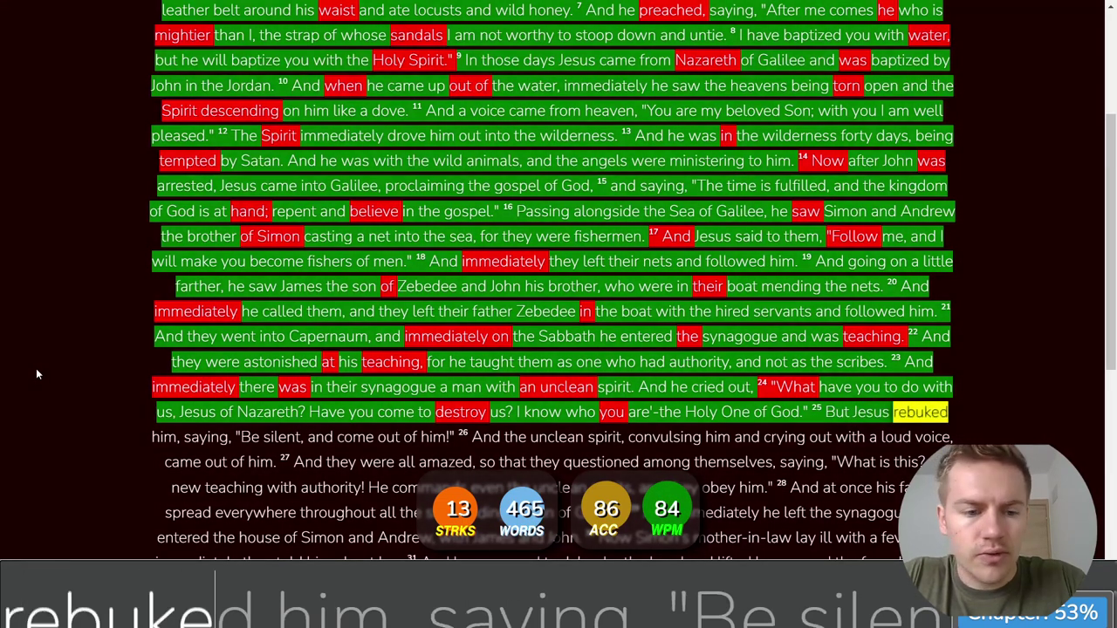
{"action": "type", "text": "d him, sa"}
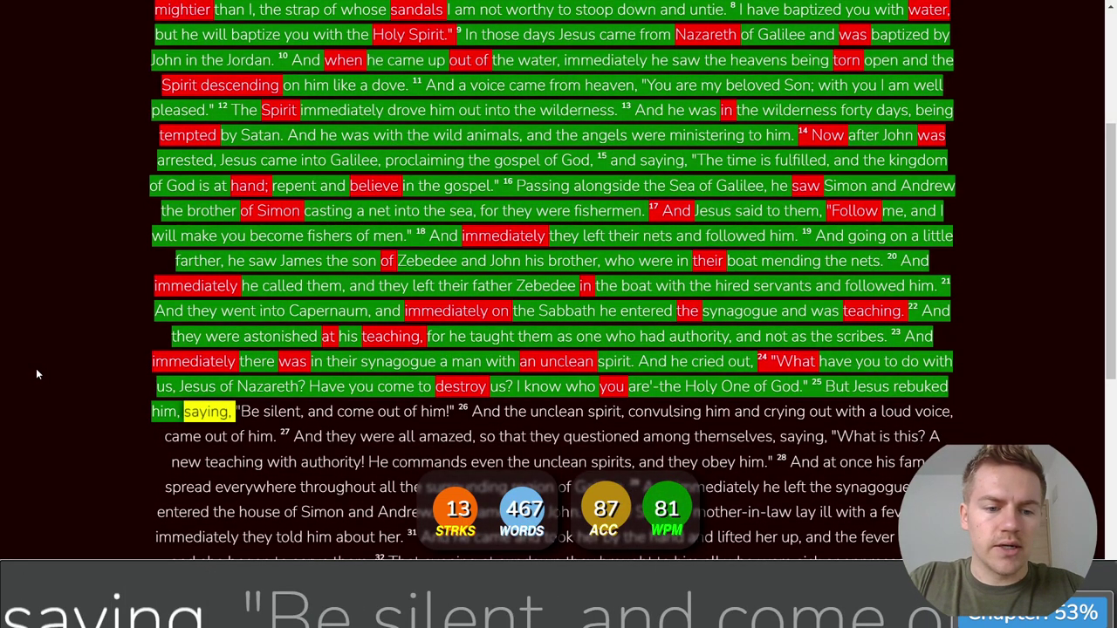
{"action": "type", "text": "ying, \""}
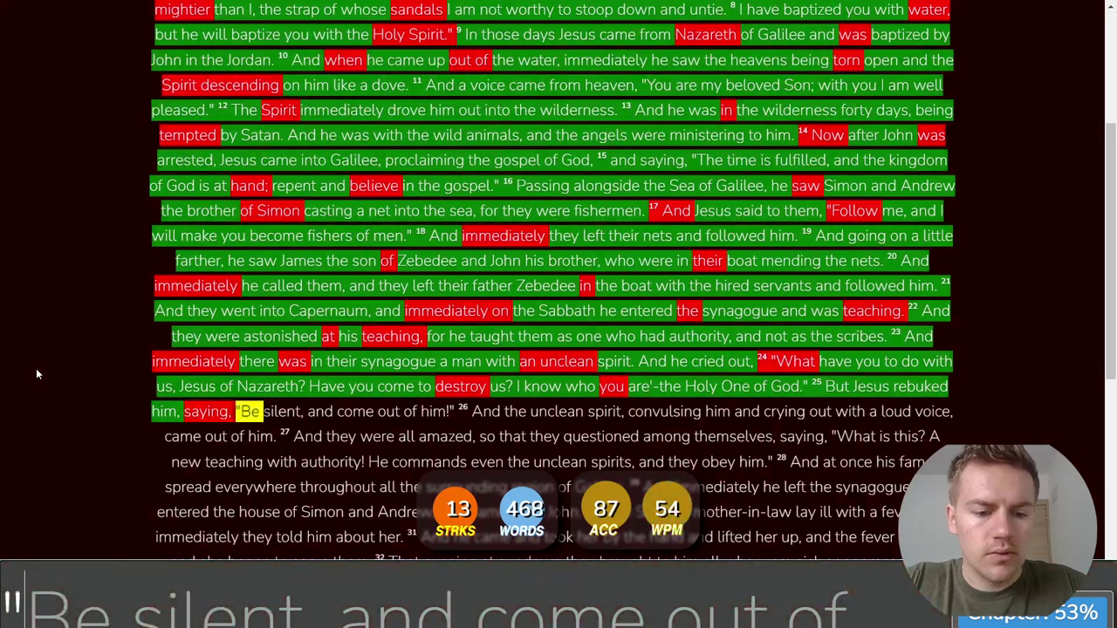
{"action": "type", "text": "Be silent, and come out of him!"}
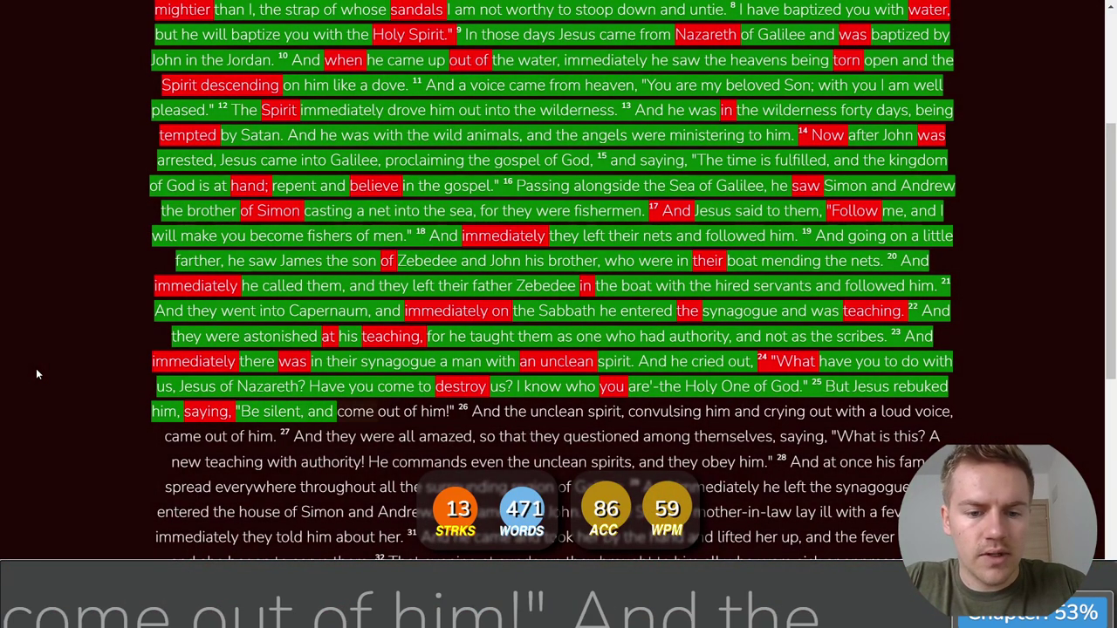
{"action": "type", "text": "\" And the unc"}
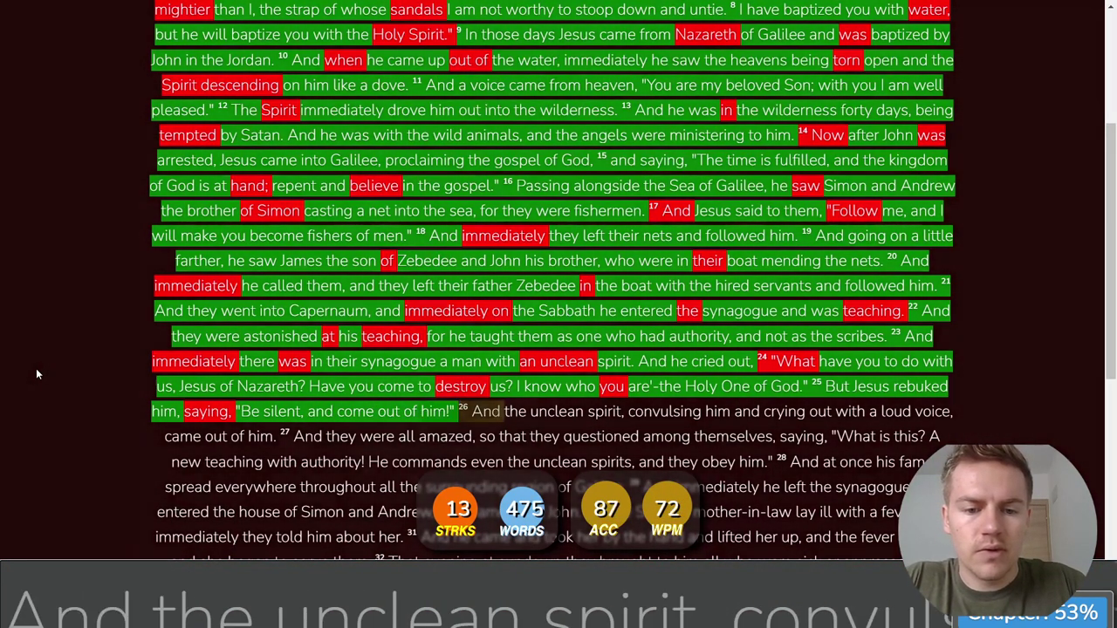
{"action": "type", "text": "lean "}
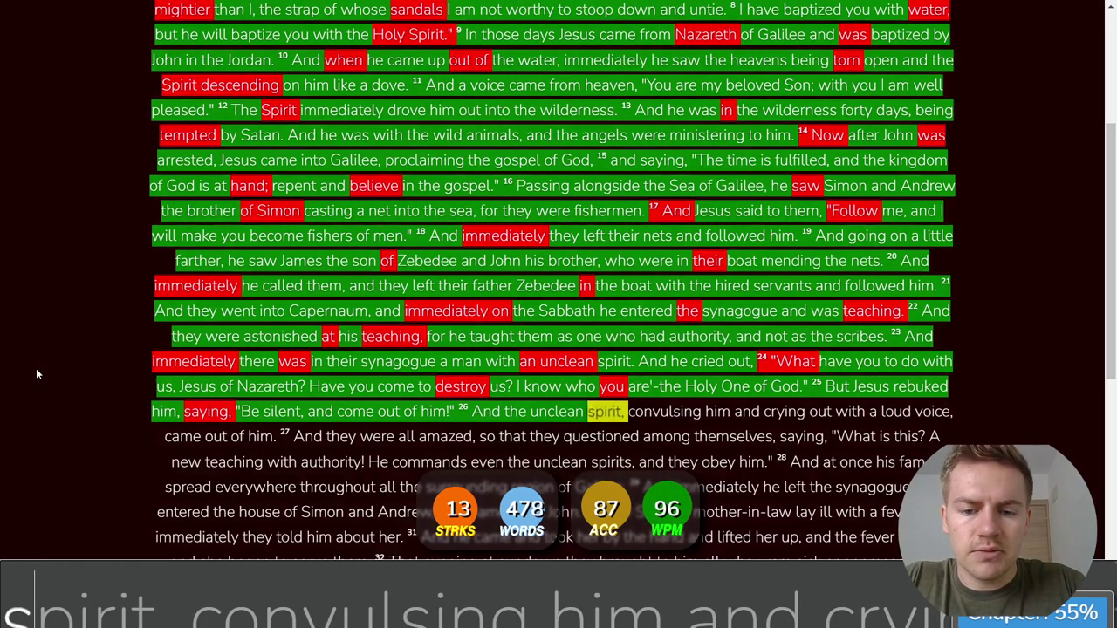
{"action": "type", "text": "spirit, convus"}
Step: Correct the typo in 'convulsing' and continue with 'him and crying out with a loud voice, came out of him.'
{"action": "key", "text": "BackSpace"}
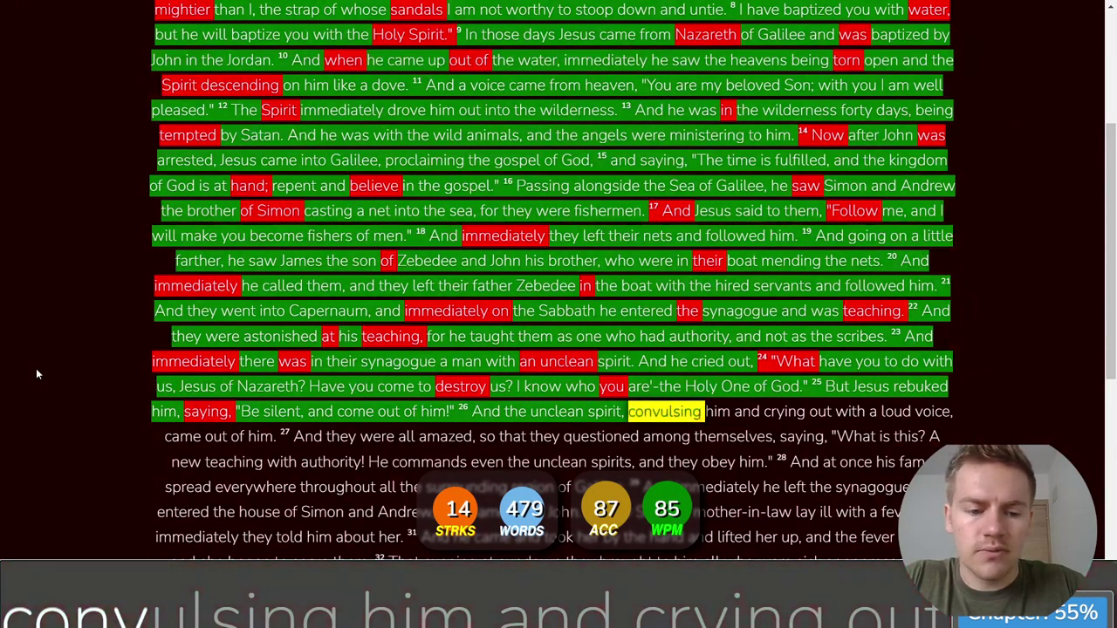
{"action": "type", "text": "s"}
{"action": "key", "text": "BackSpace"}
{"action": "type", "text": "lsing him "}
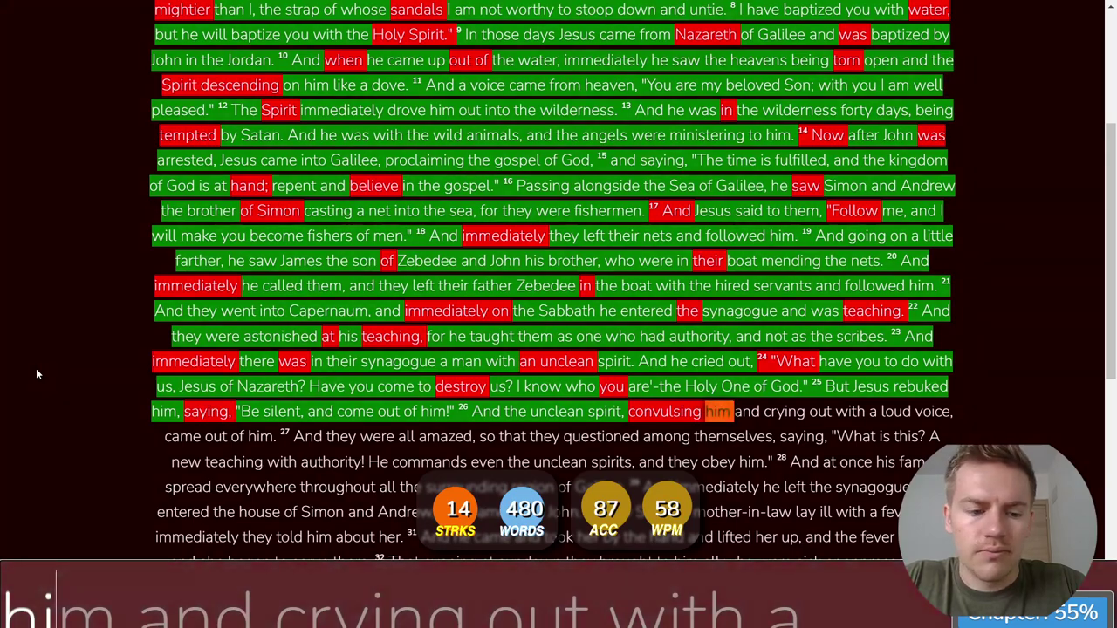
{"action": "type", "text": "and crying out with a lo"}
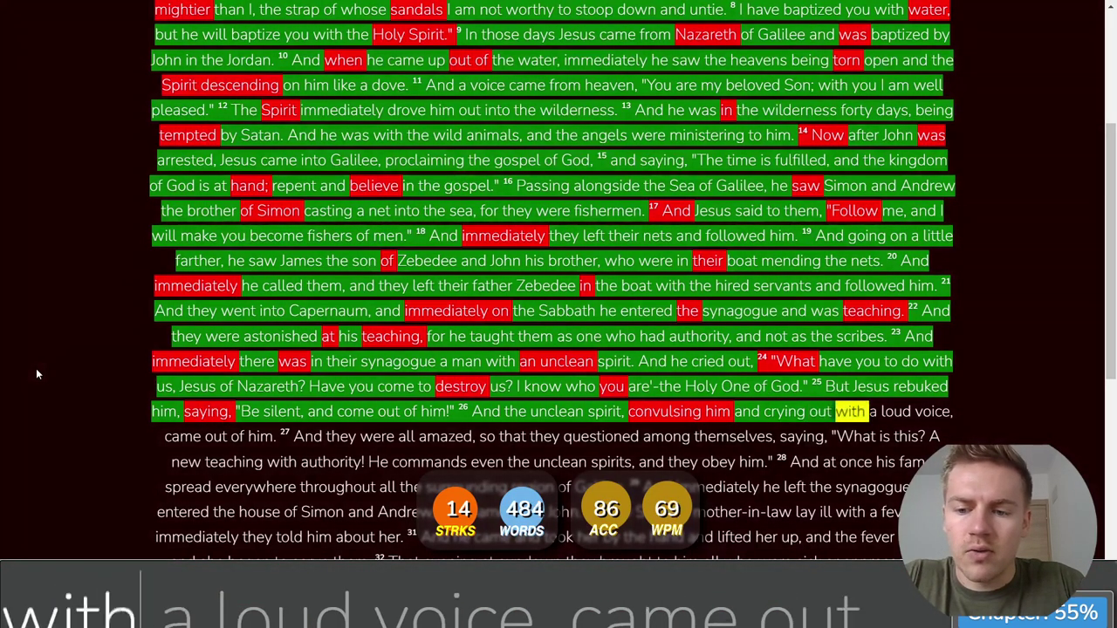
{"action": "type", "text": "ud voice, came out of "}
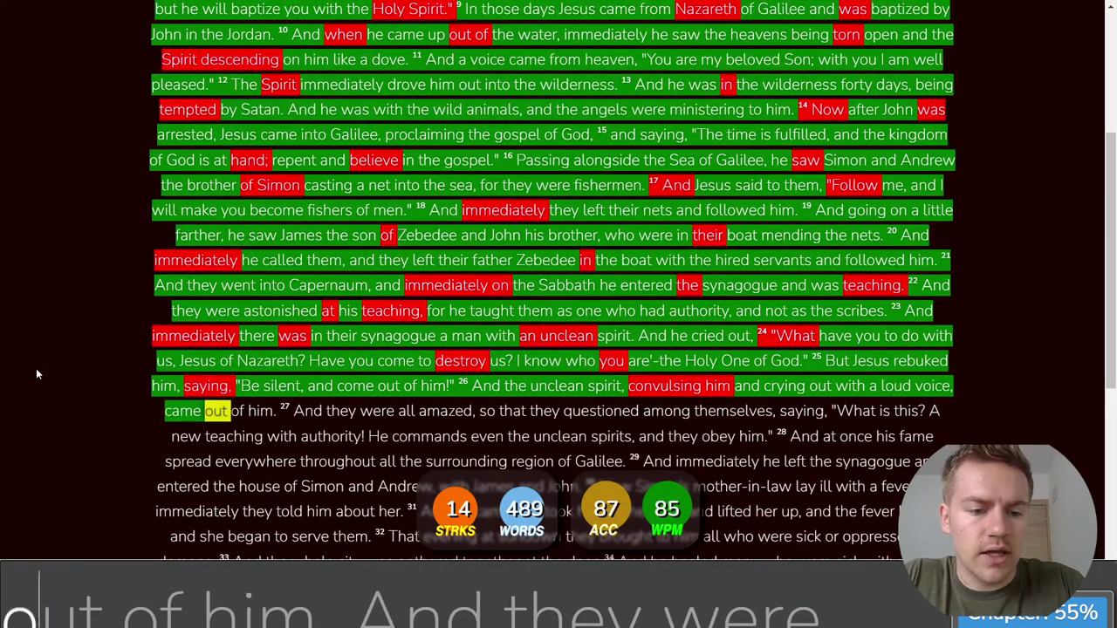
{"action": "type", "text": "h"}
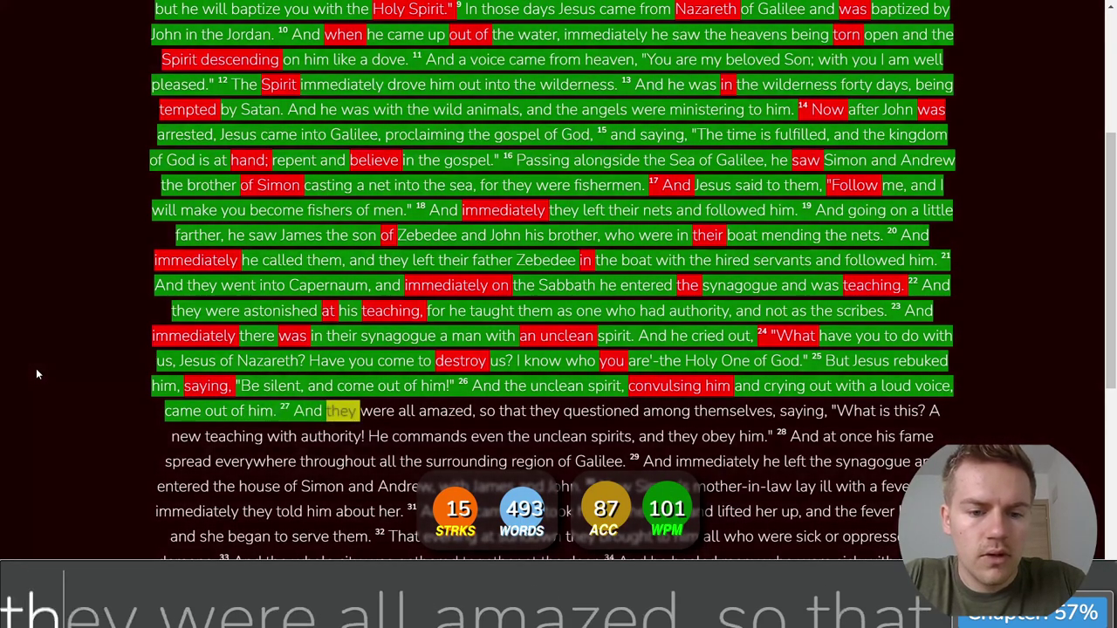
{"action": "type", "text": "im. And they were all amazed"}
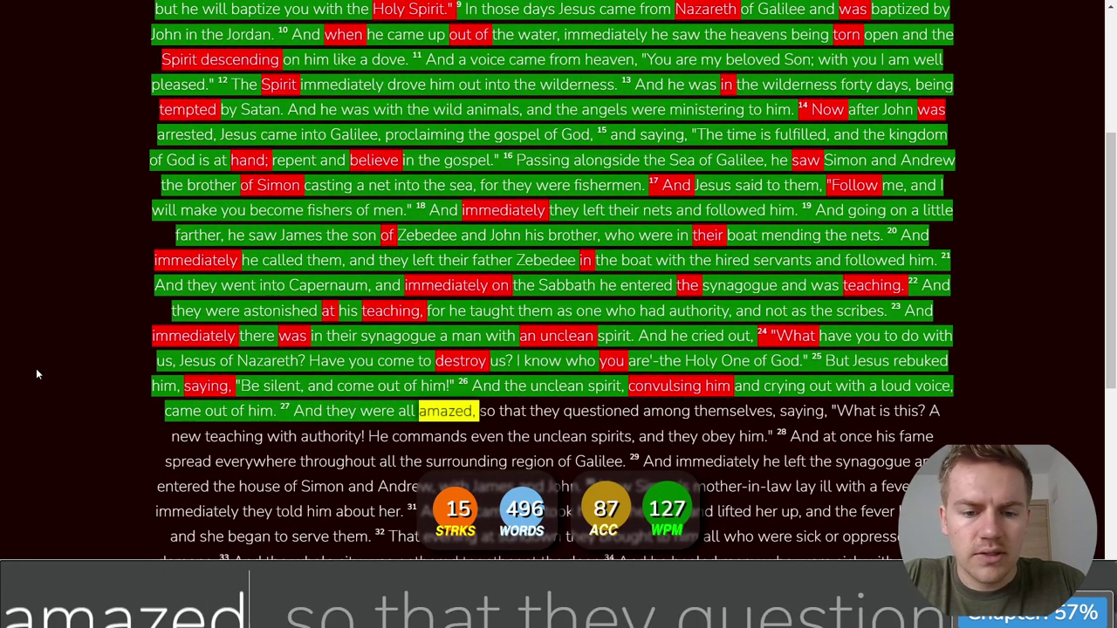
{"action": "type", "text": ", so that they "}
{"action": "type", "text": "question"}
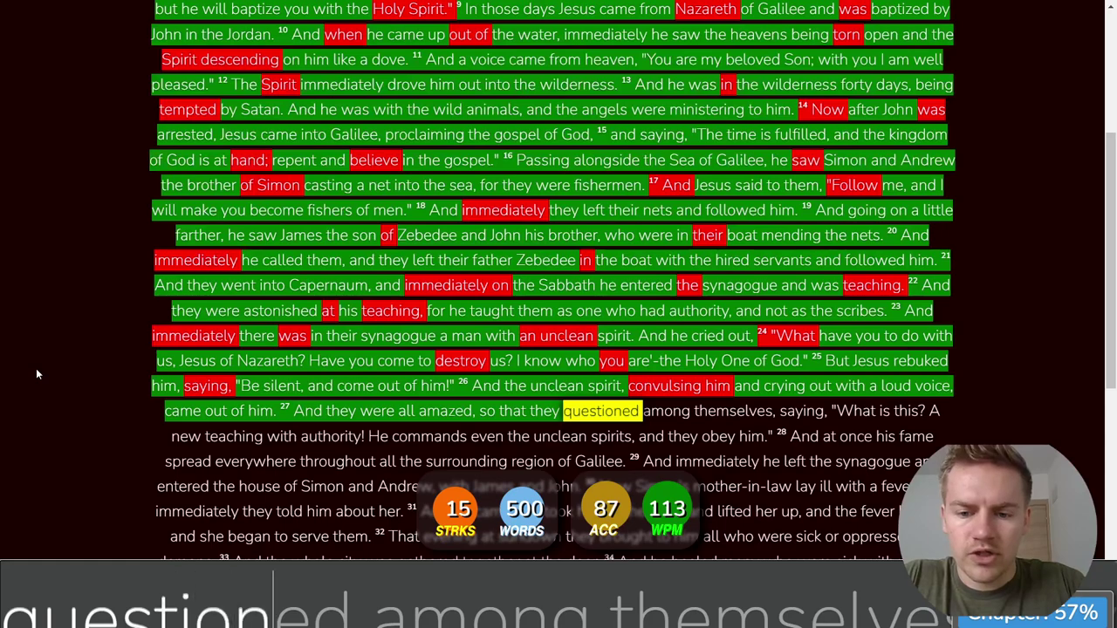
{"action": "type", "text": "ed among themse"}
{"action": "type", "text": "lves"}
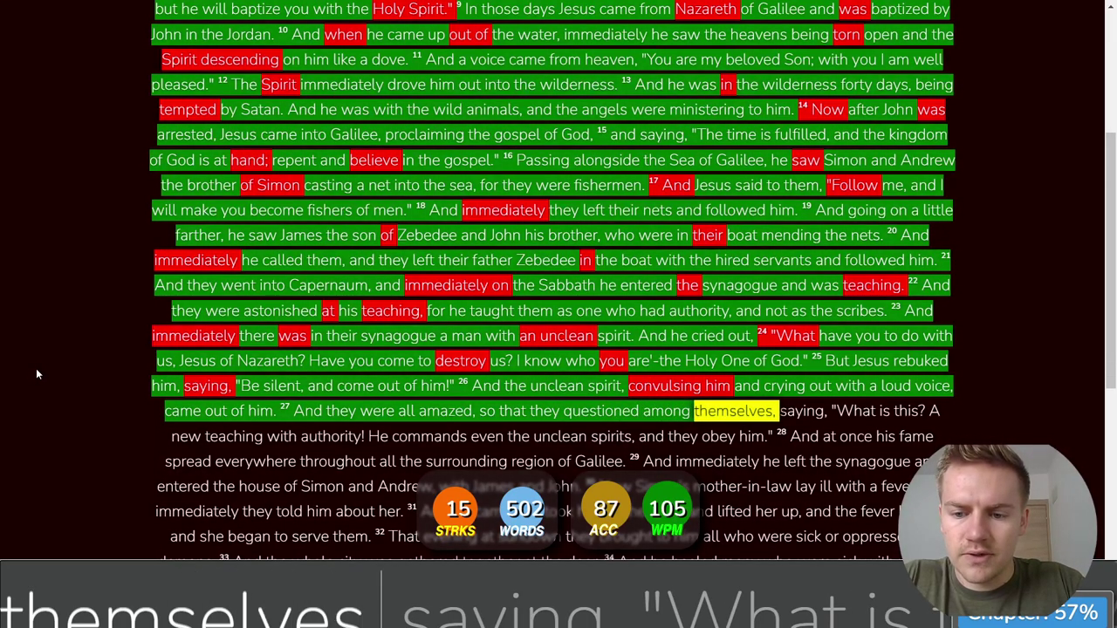
{"action": "type", "text": ", saying, \"What is"}
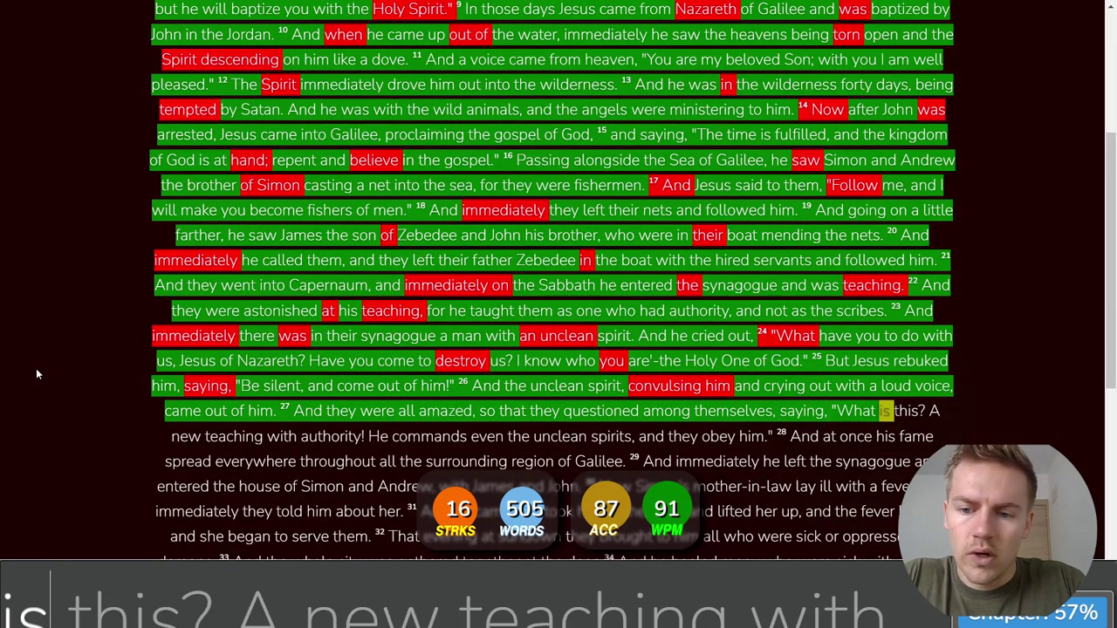
{"action": "type", "text": " t"}
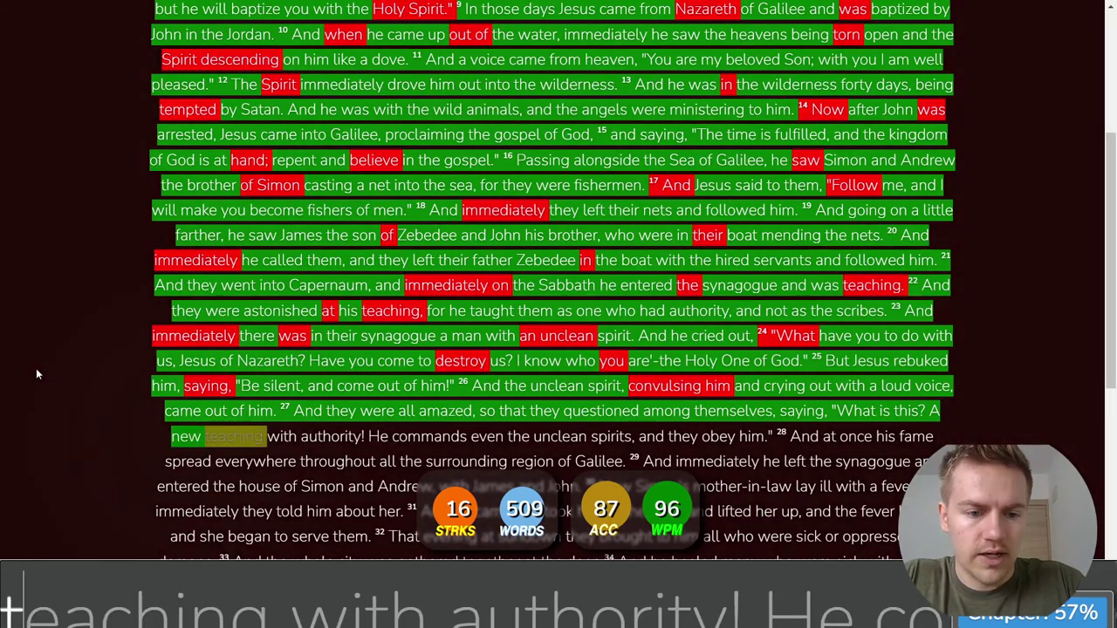
{"action": "type", "text": "his? A new teaching with authoritt"}
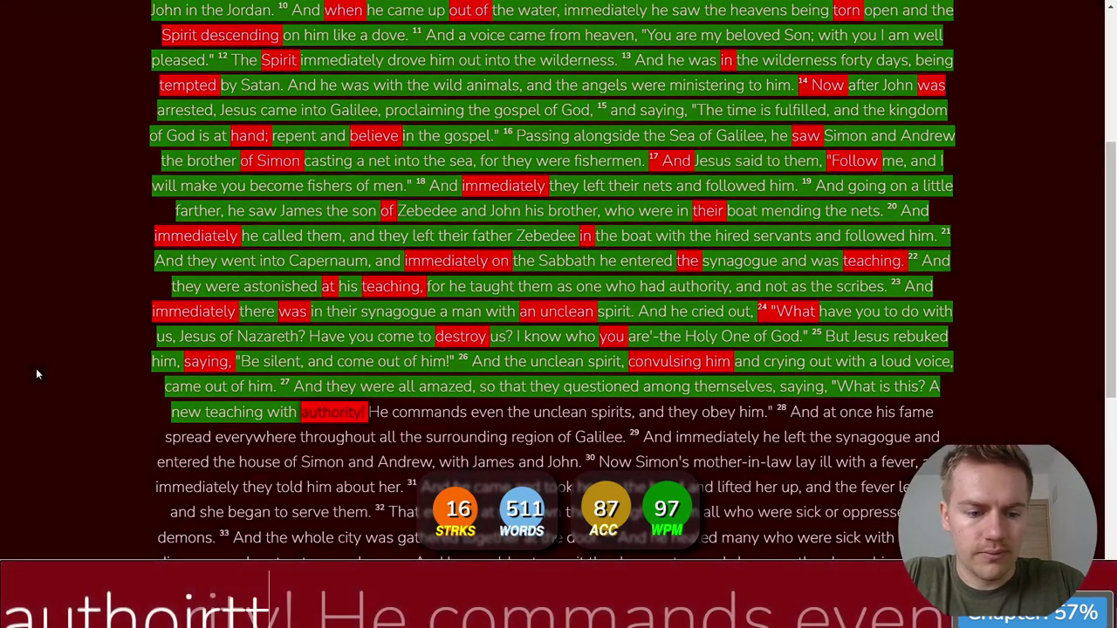
Step: Fix typos in 'authority', 'obey' and 'left' while typing verse 28 and verse 29 through 'the house of'
{"action": "key", "text": "BackSpace"}
{"action": "type", "text": "y! He commands even "}
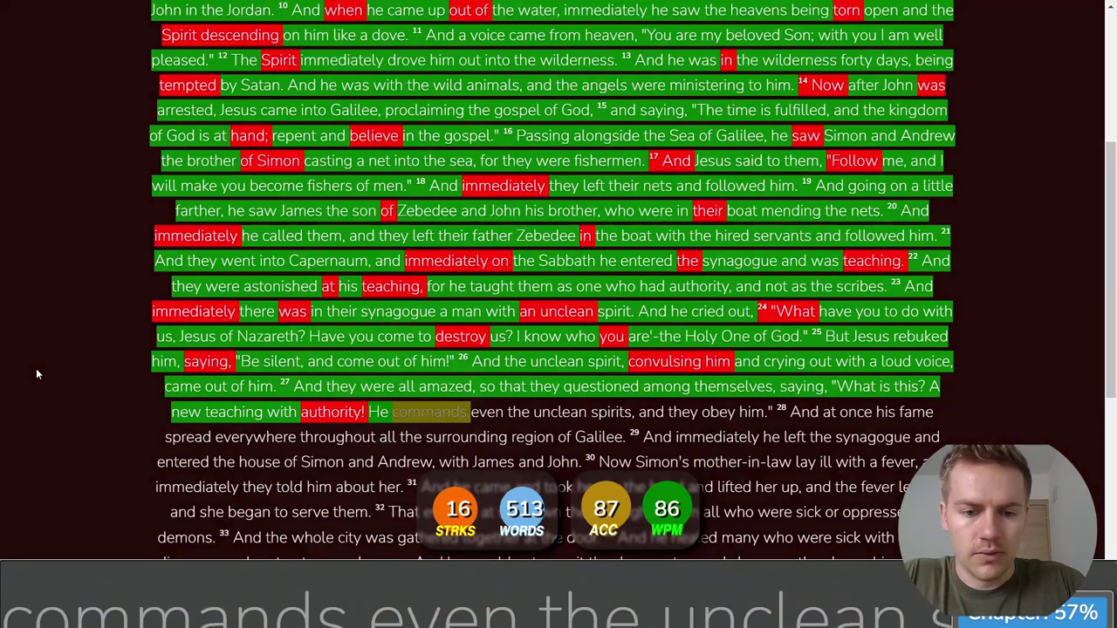
{"action": "type", "text": "the unclean "}
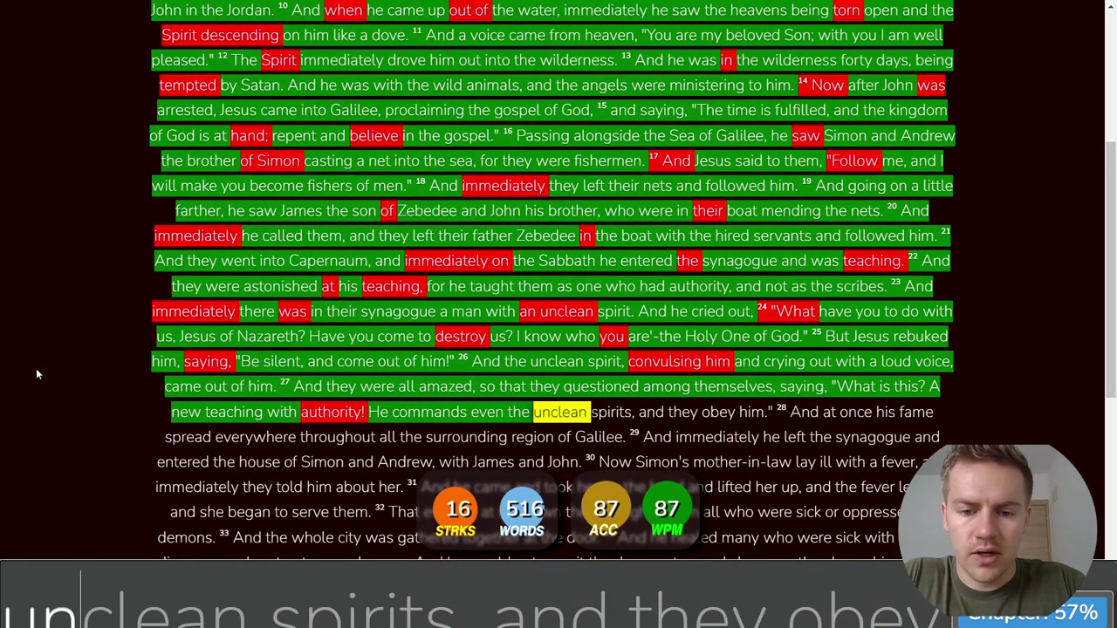
{"action": "type", "text": "spirits, a"}
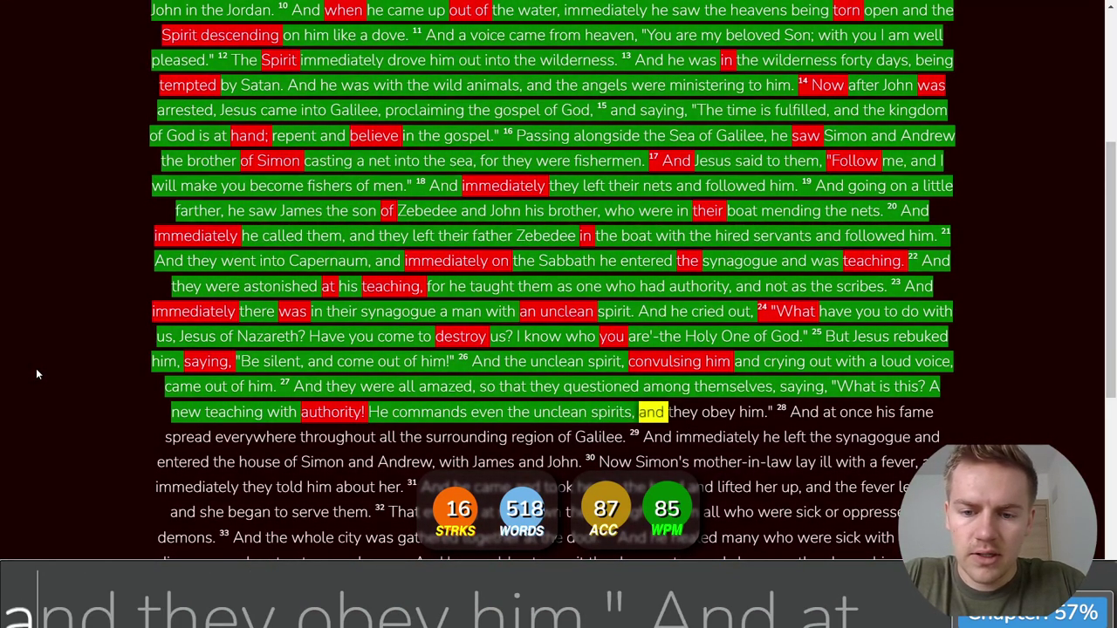
{"action": "type", "text": "nd they"}
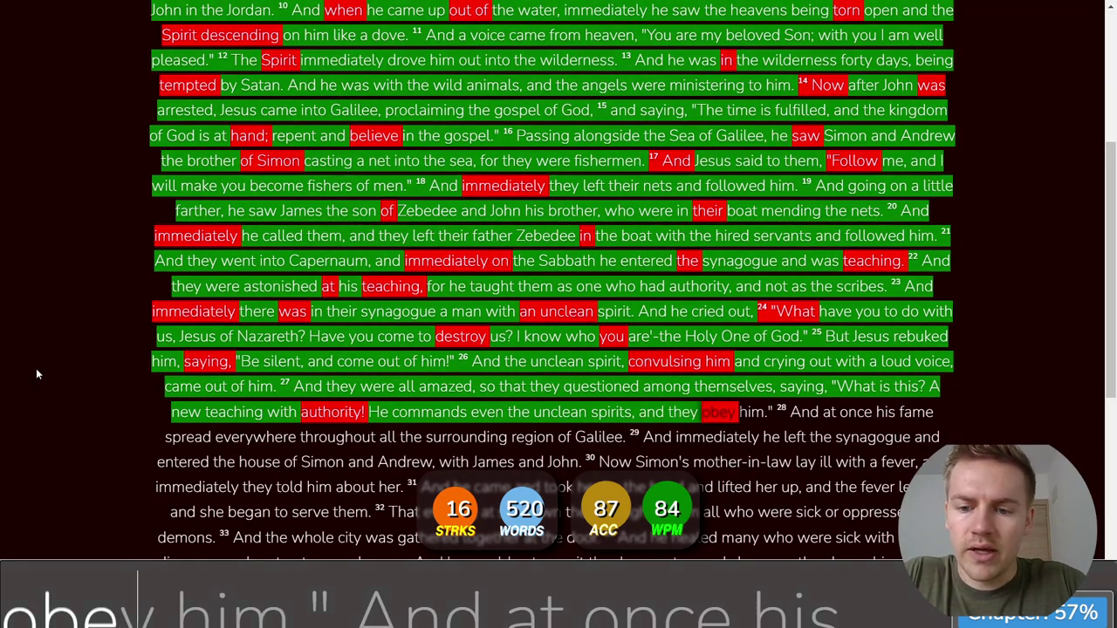
{"action": "key", "text": "BackSpace"}
{"action": "type", "text": "obey "}
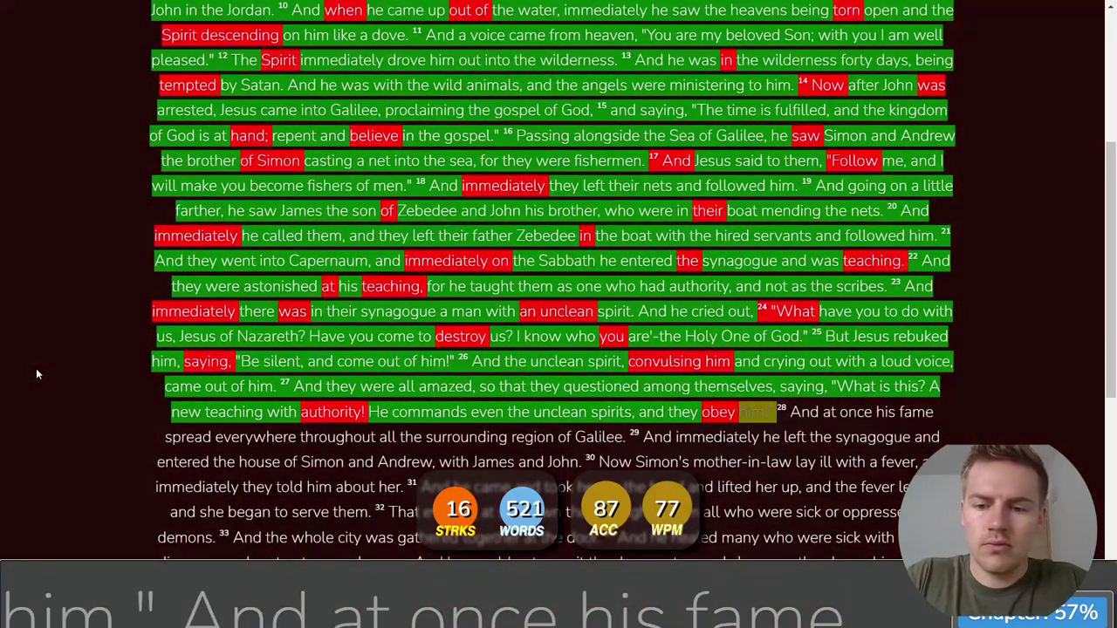
{"action": "type", "text": "him.\" 28 And at once hi"}
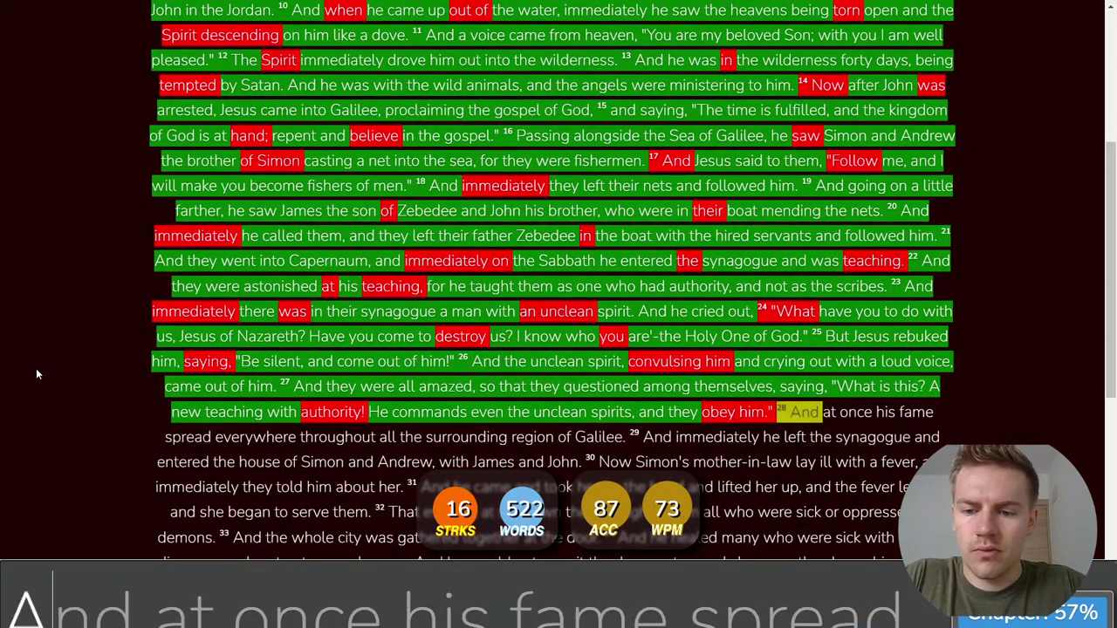
{"action": "type", "text": "s fame spread "}
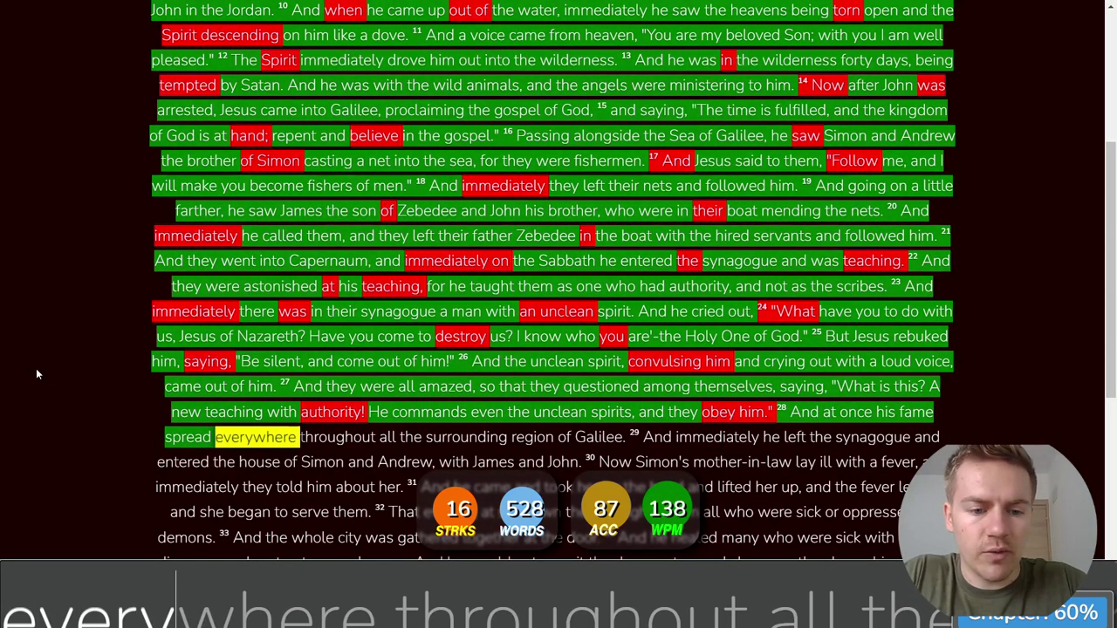
{"action": "type", "text": "everywhere throughout all the s"}
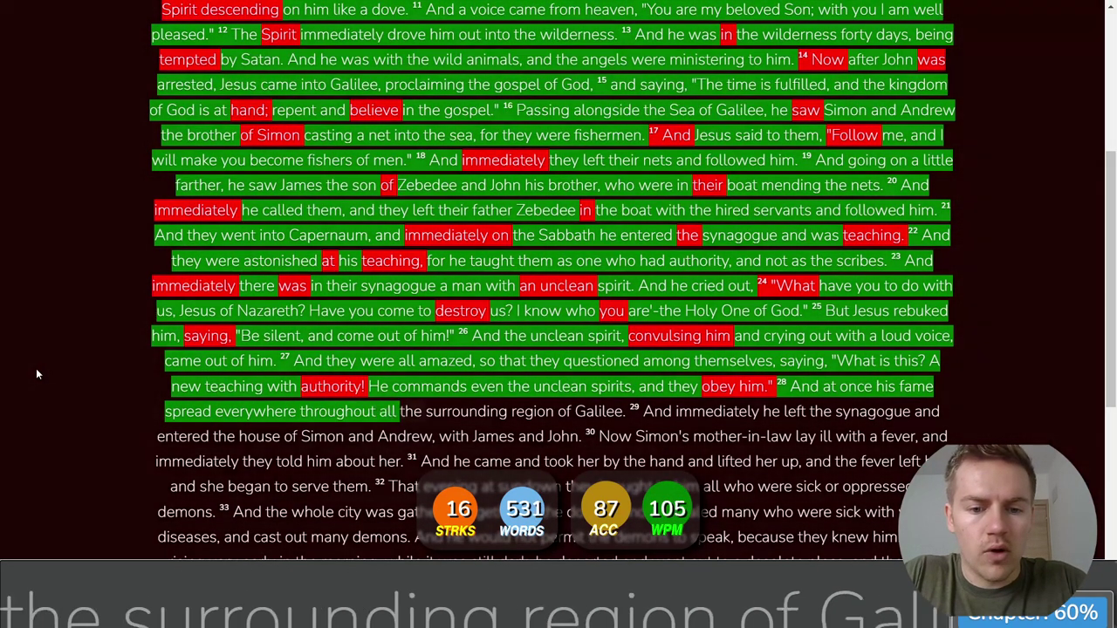
{"action": "type", "text": "urrounding "}
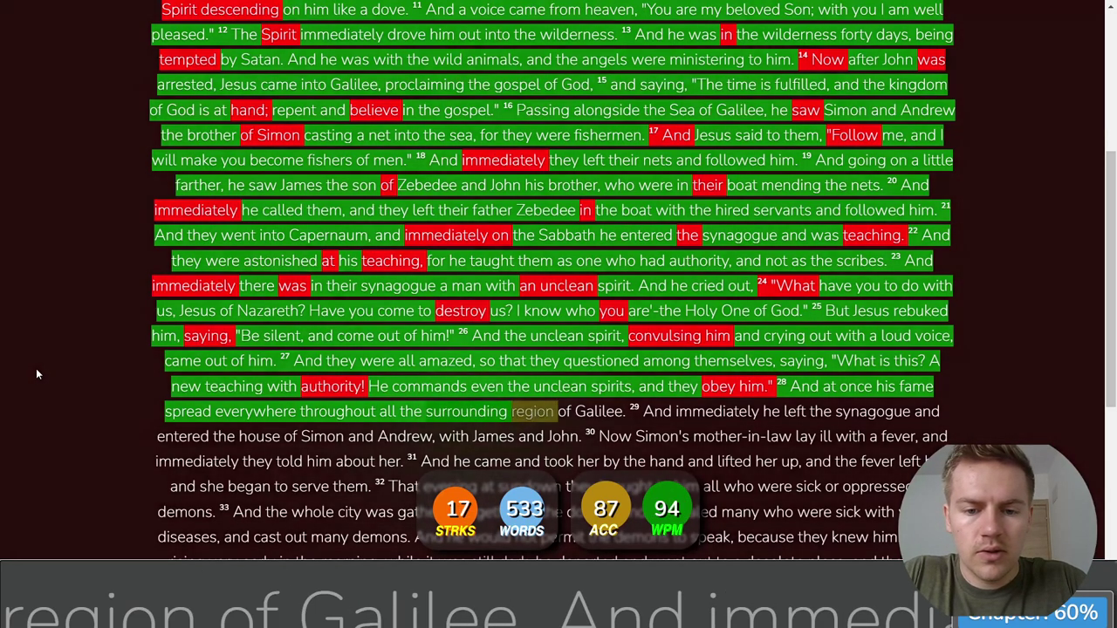
{"action": "type", "text": "region of Galilee. 29 And im"}
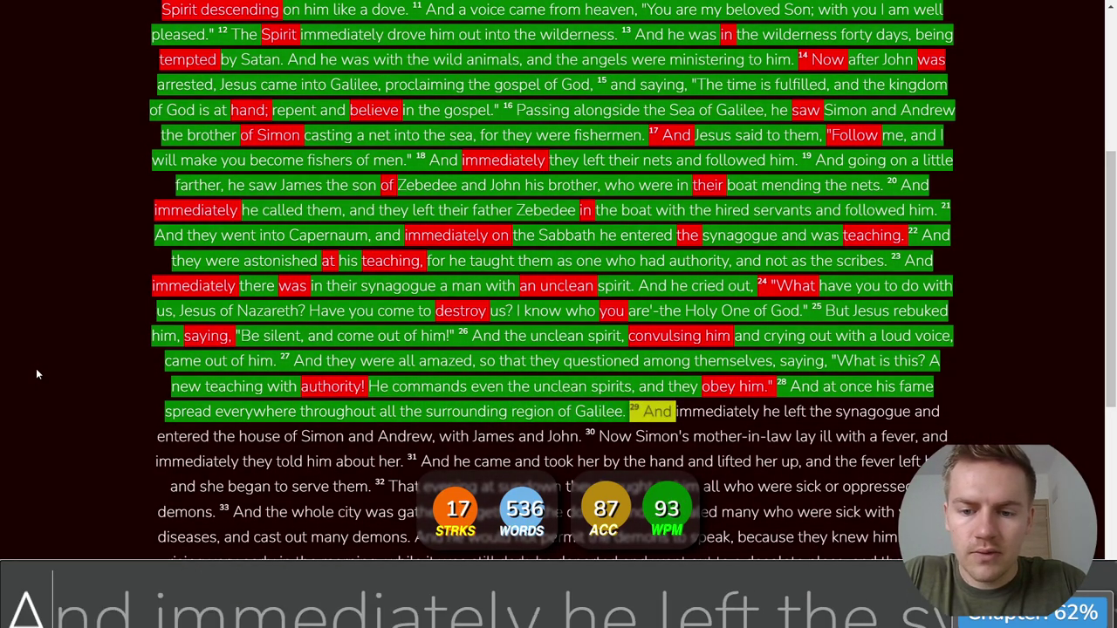
{"action": "type", "text": "mediately he "}
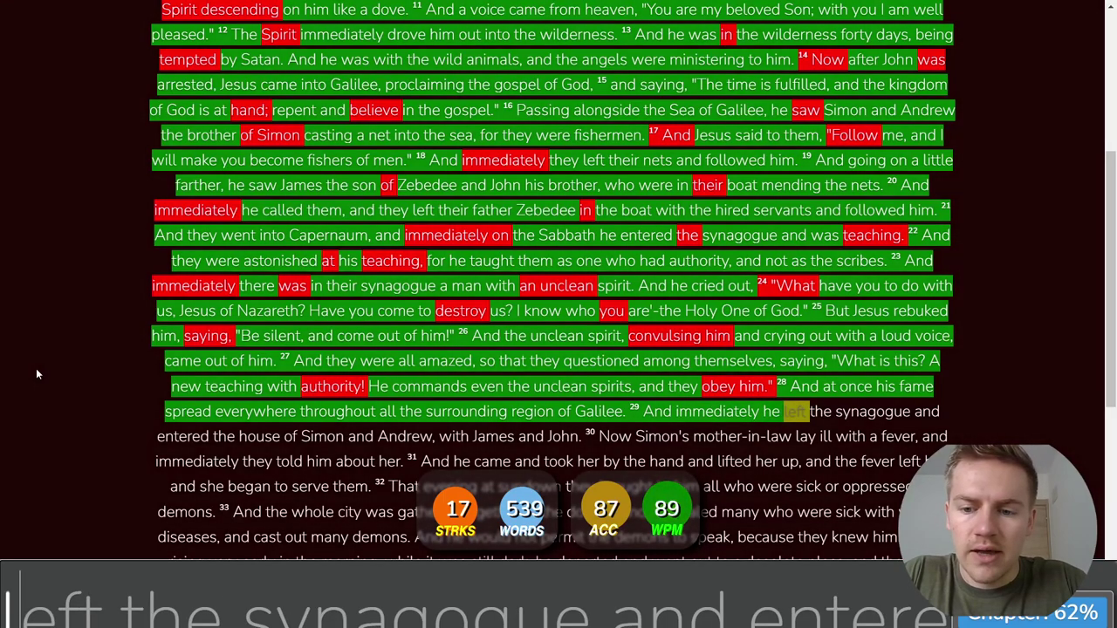
{"action": "type", "text": "left the"}
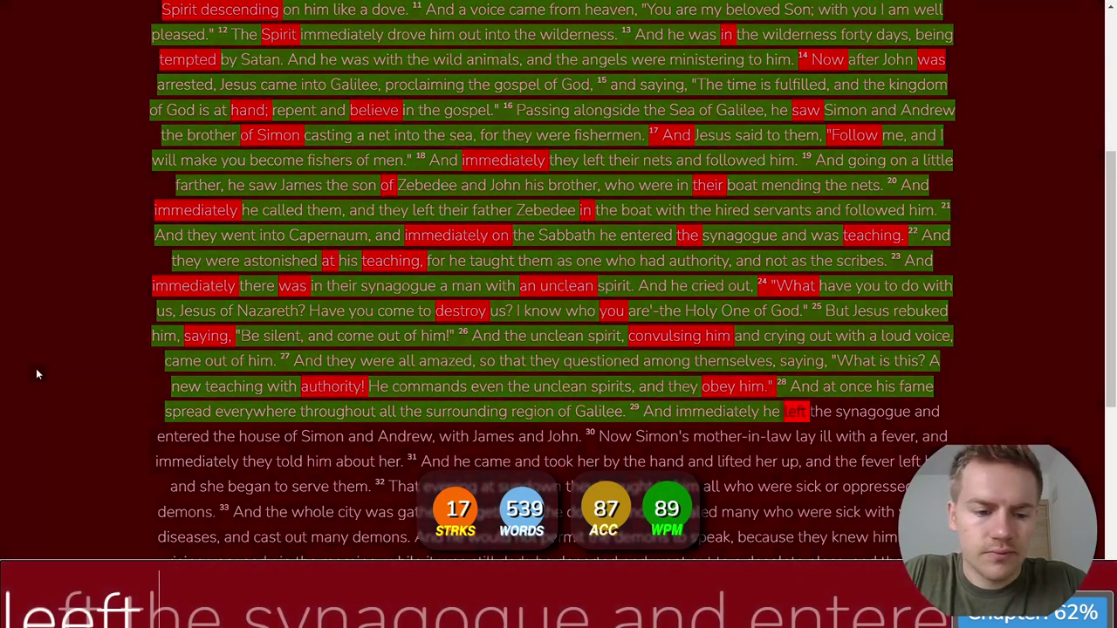
{"action": "key", "text": "BackSpace"}
{"action": "type", "text": "ft the s"}
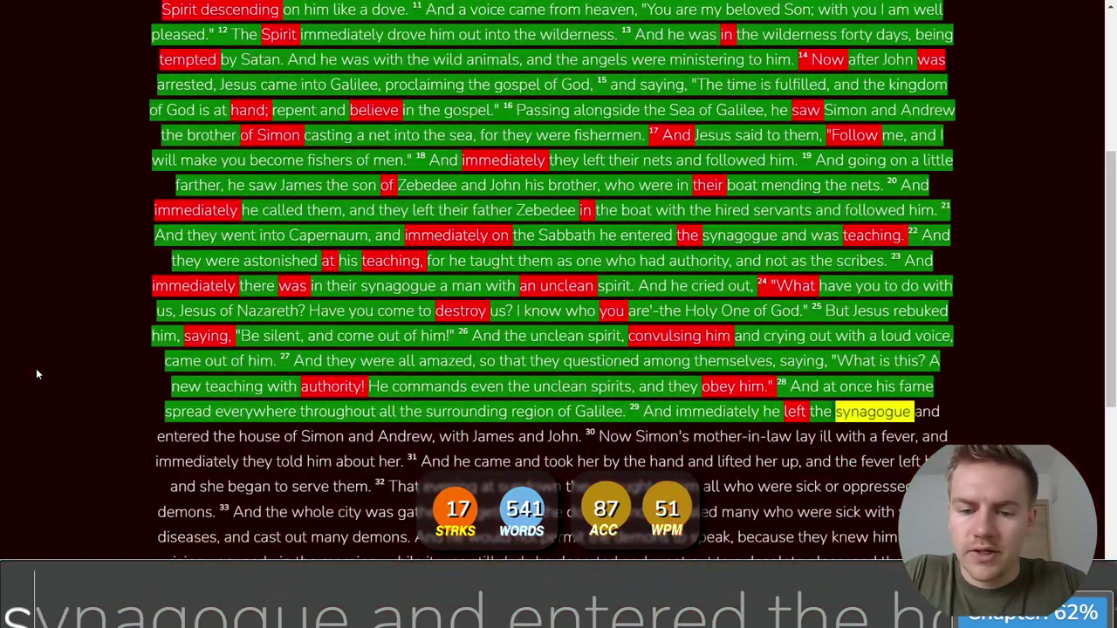
{"action": "type", "text": "yna"}
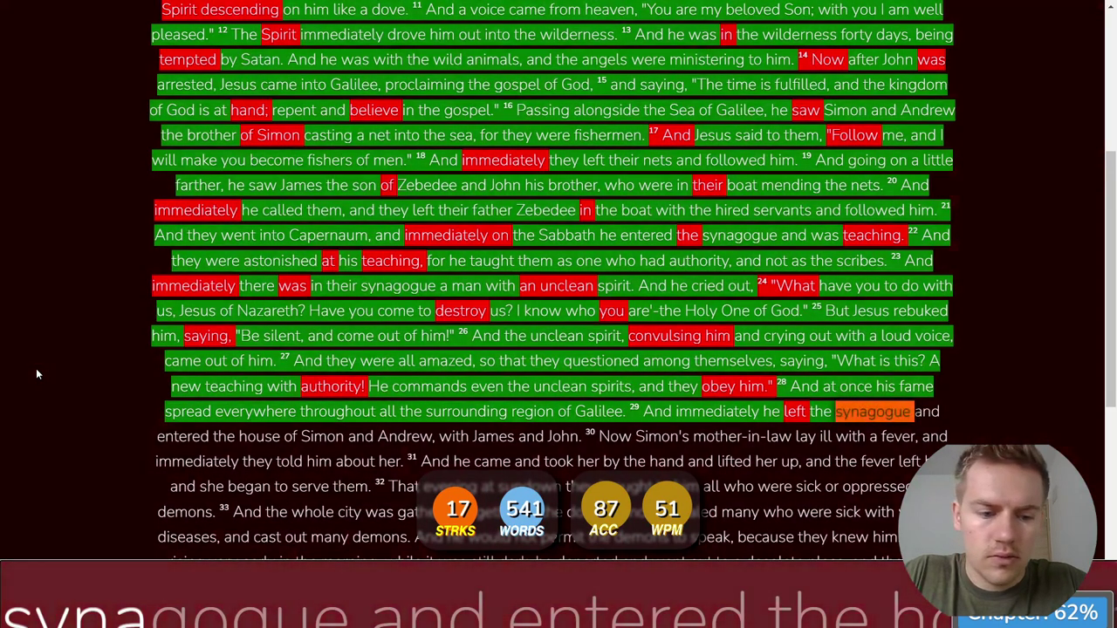
{"action": "type", "text": "gogue and "}
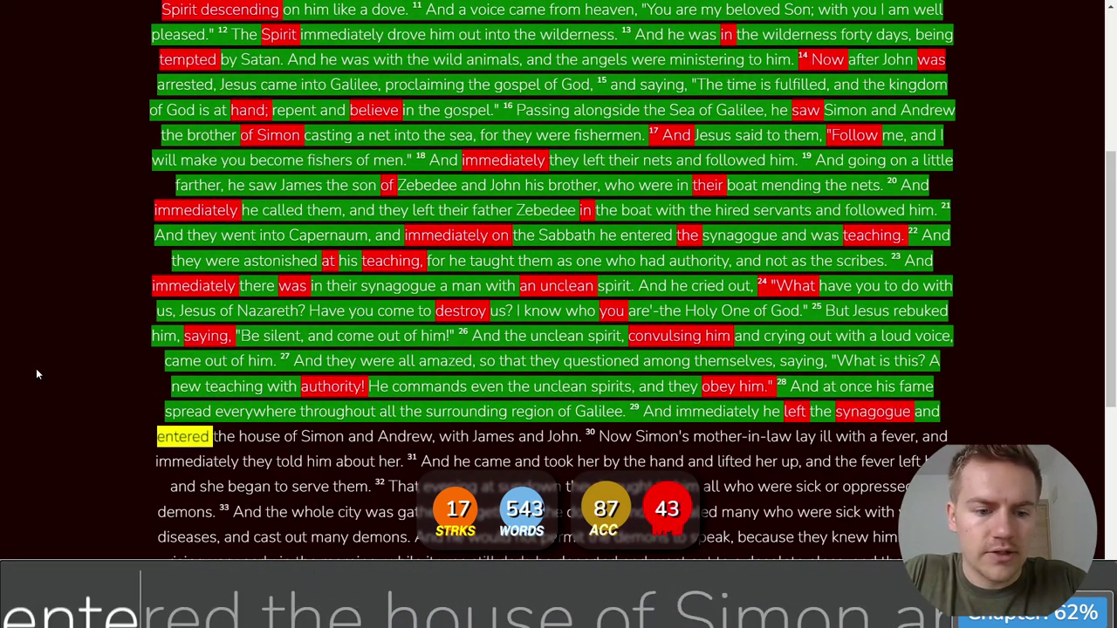
{"action": "type", "text": "entered the house of Simon a"}
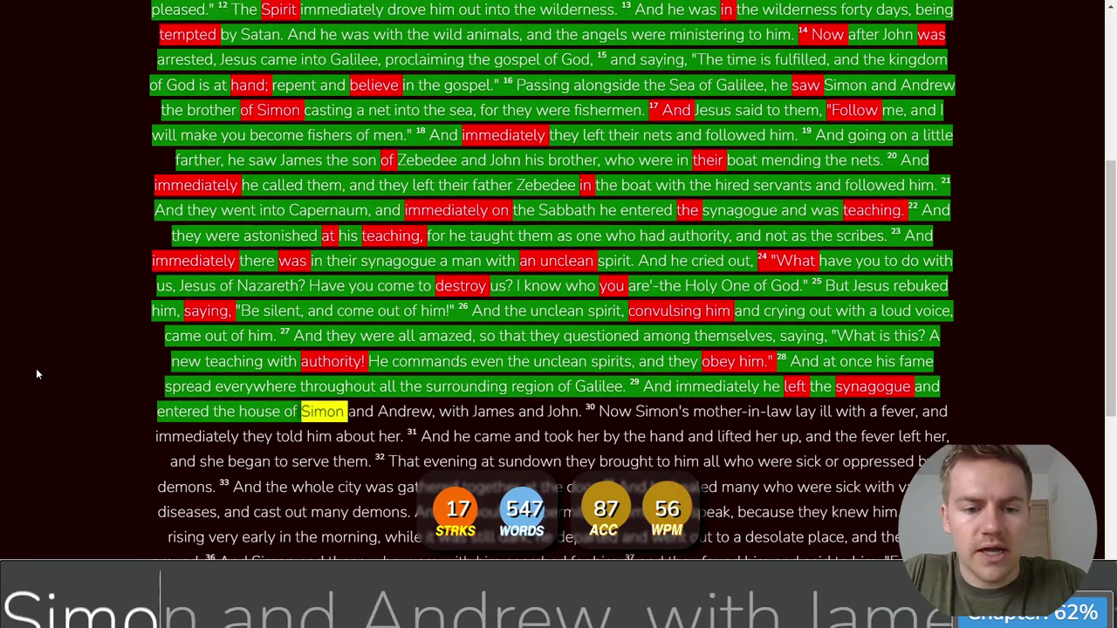
{"action": "type", "text": "nd Andrew, with James a"}
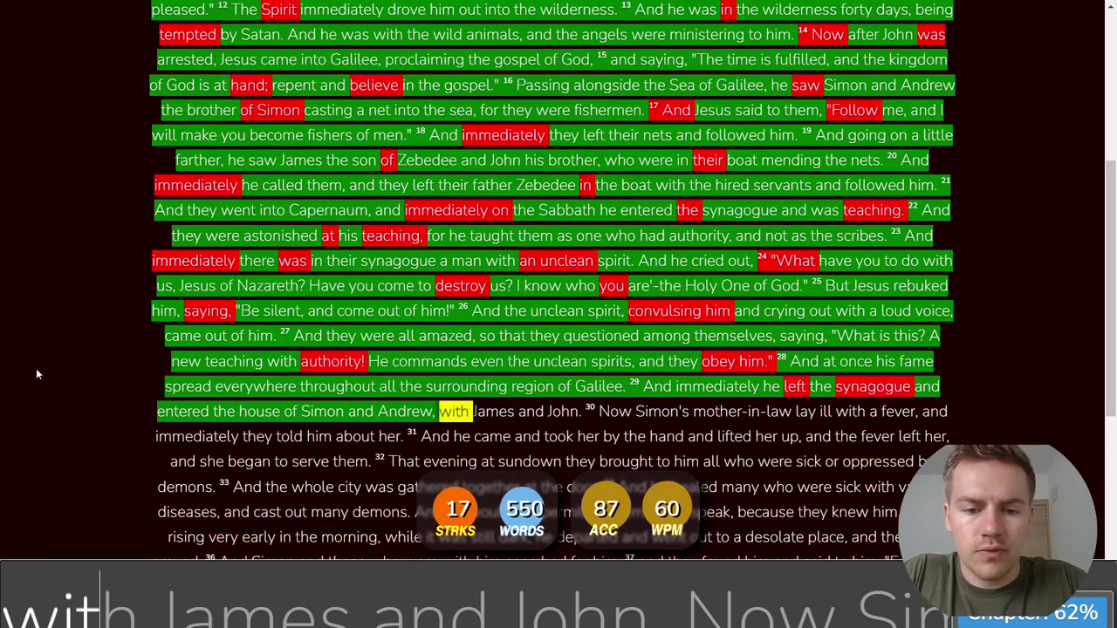
{"action": "type", "text": "nd Joh"}
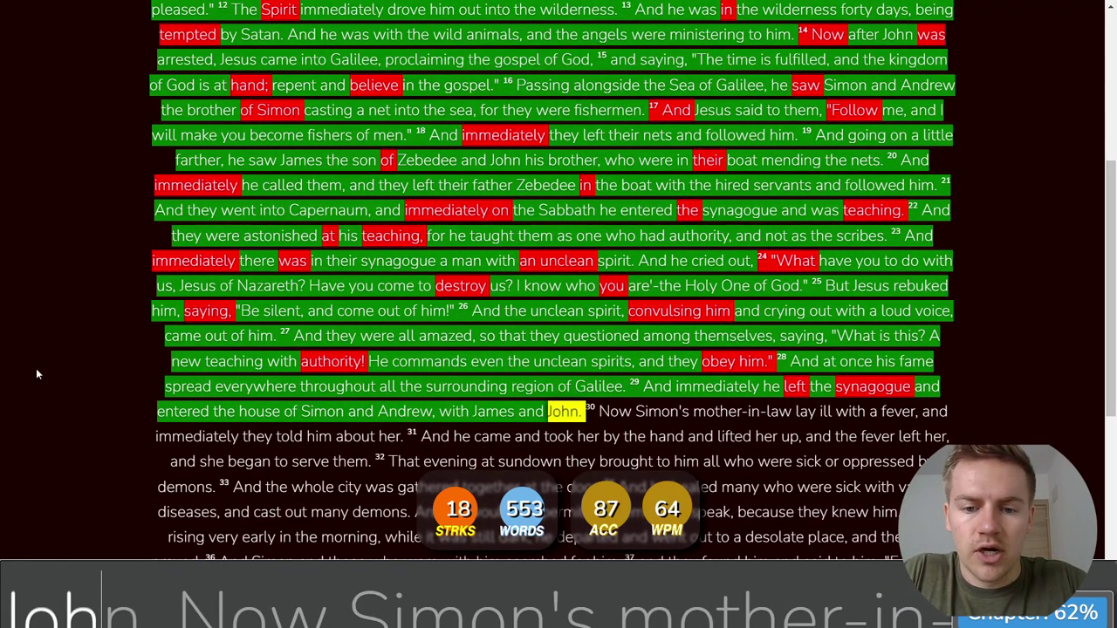
{"action": "type", "text": "n. Now S"}
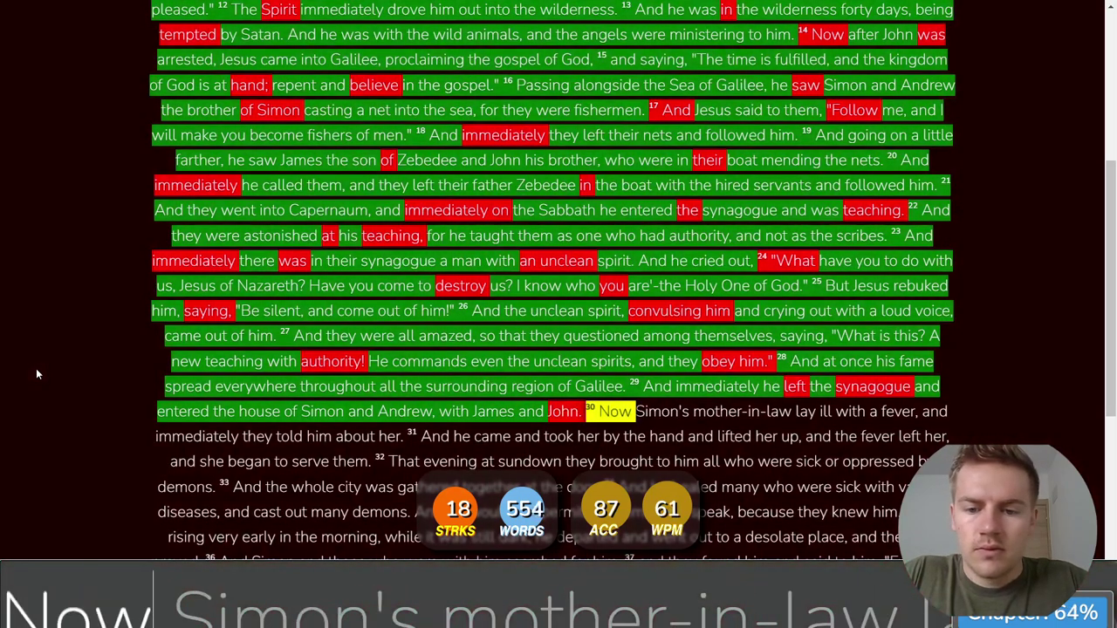
{"action": "type", "text": "imon's mother"}
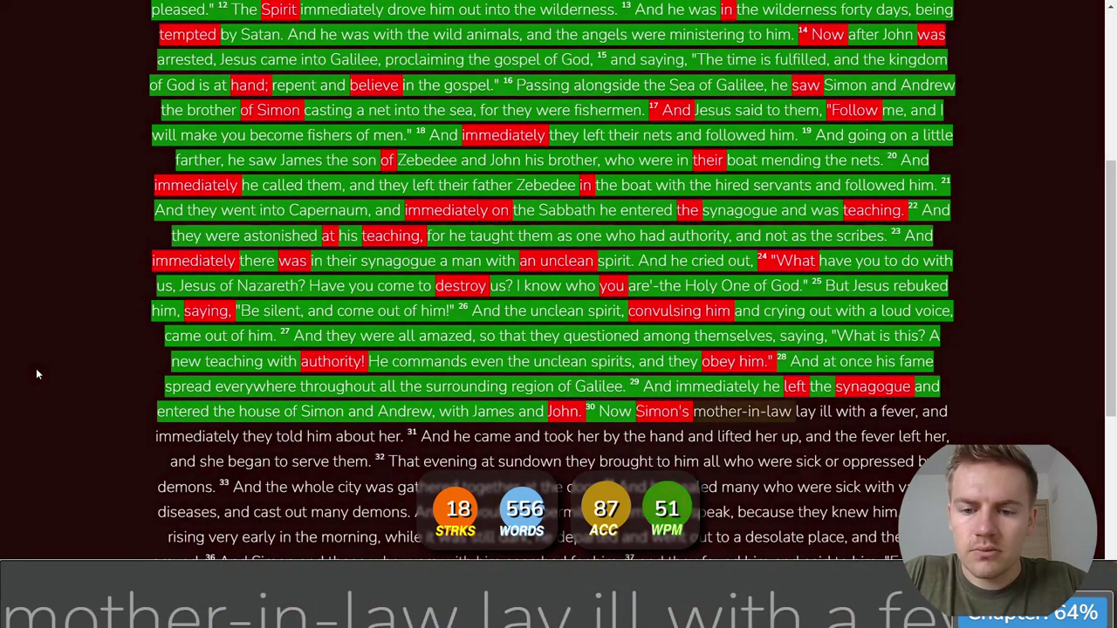
{"action": "type", "text": "-in-law lay ill with a fever, and"}
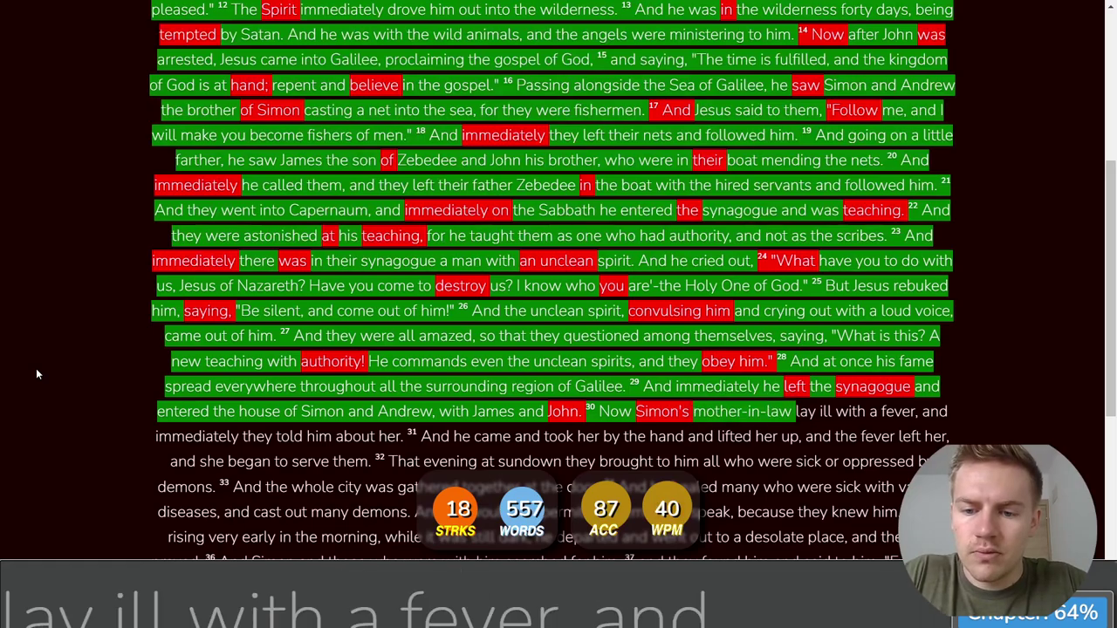
{"action": "type", "text": " imme"}
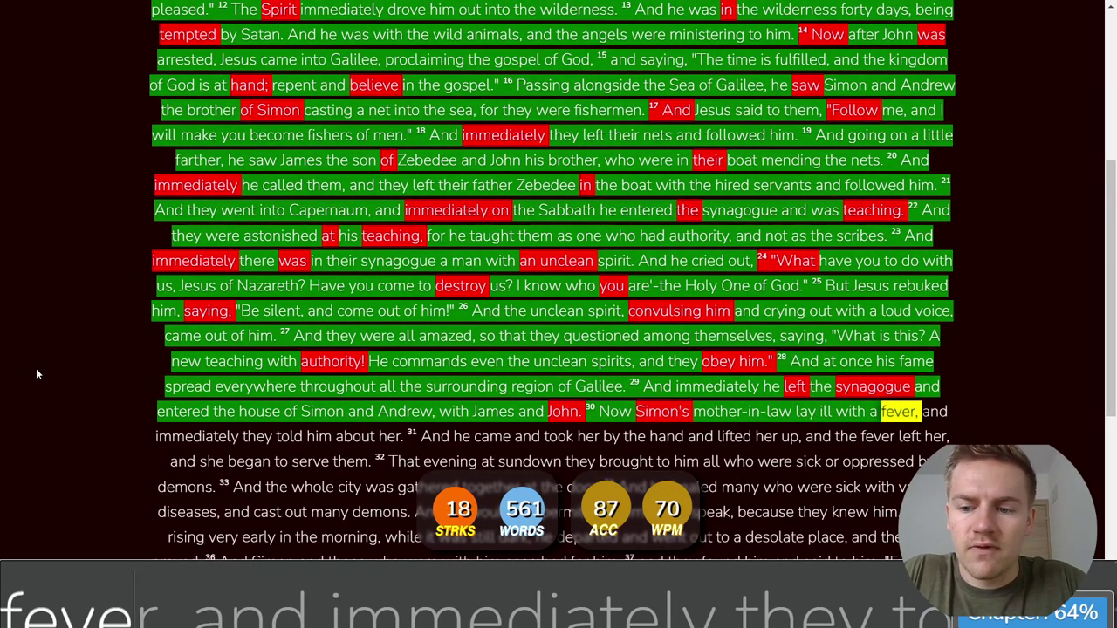
{"action": "type", "text": "diately they to"}
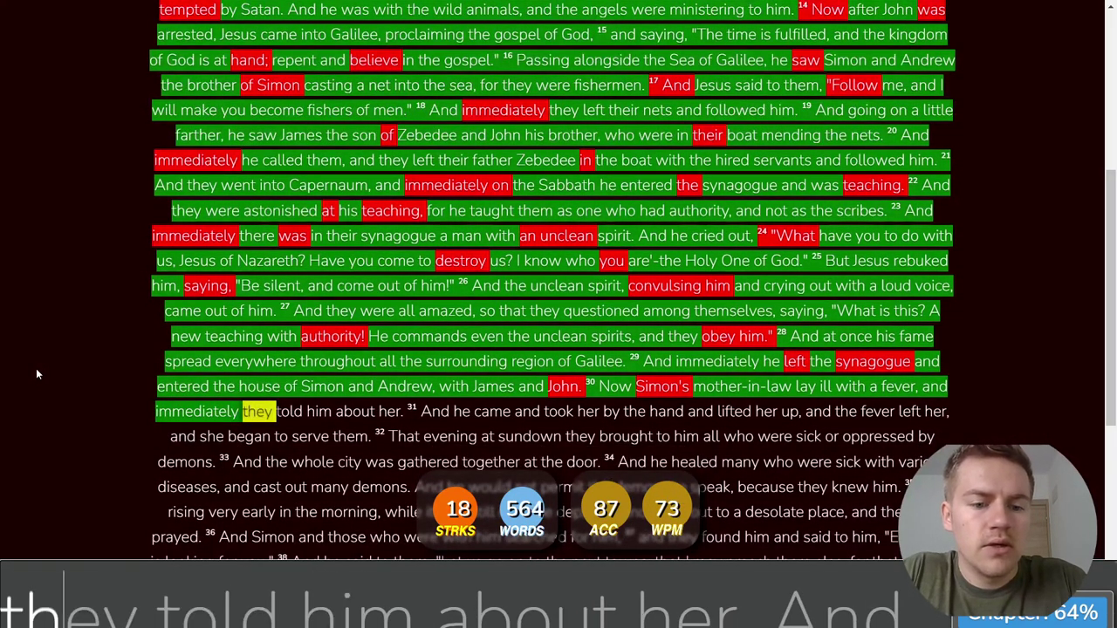
{"action": "type", "text": "ld him about her. And h"}
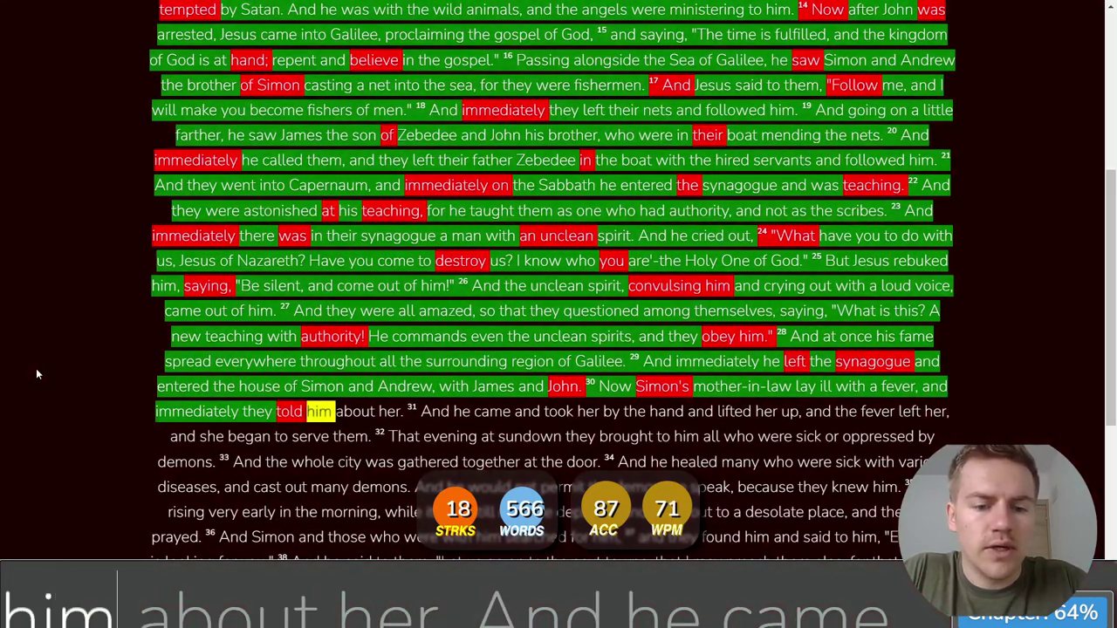
{"action": "type", "text": "e came "}
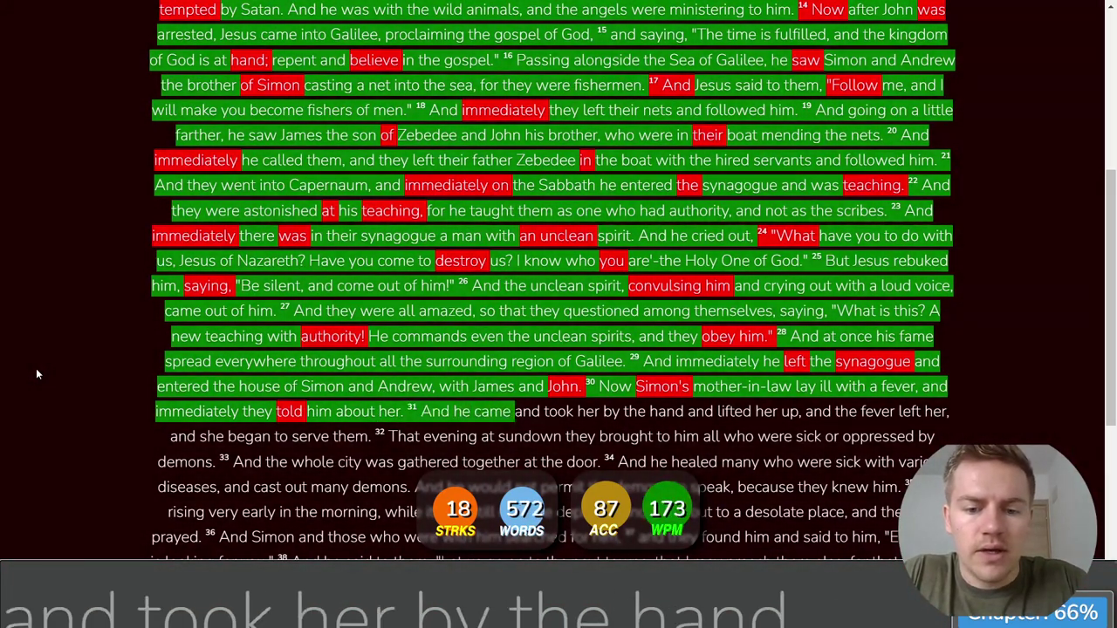
{"action": "type", "text": "and took her"}
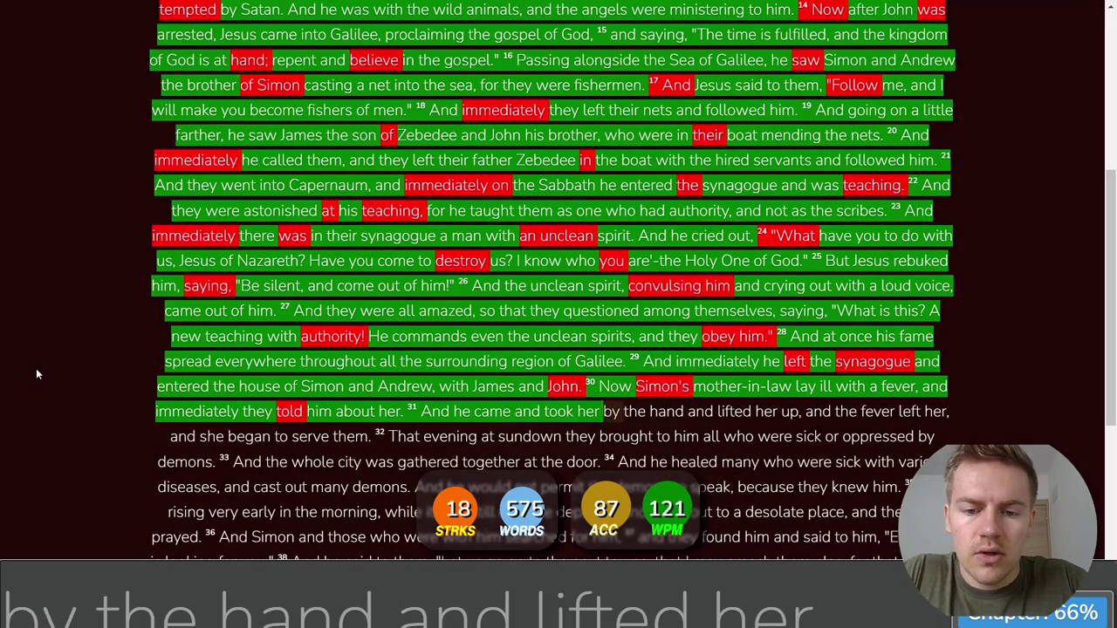
{"action": "type", "text": " by the hand and lifte"}
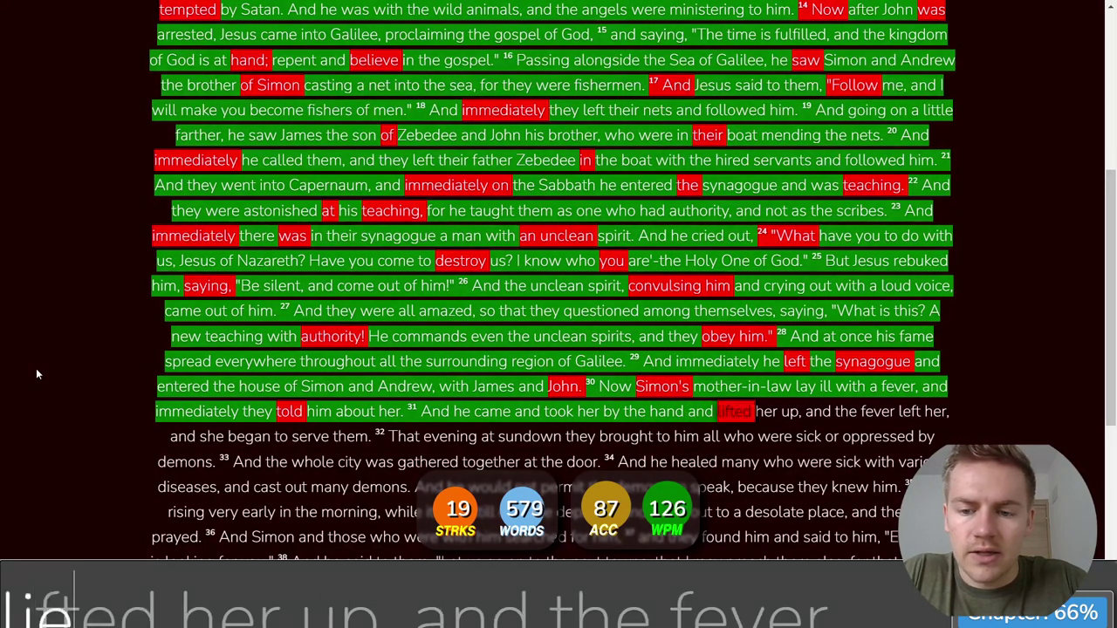
{"action": "type", "text": "d her up, and "}
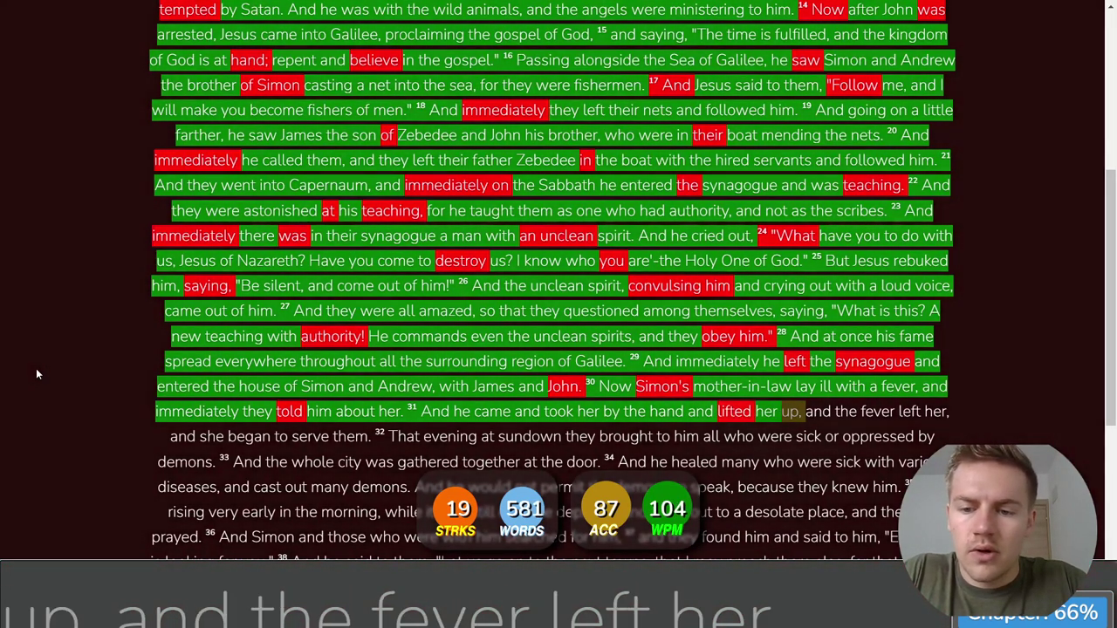
{"action": "type", "text": "the fe"}
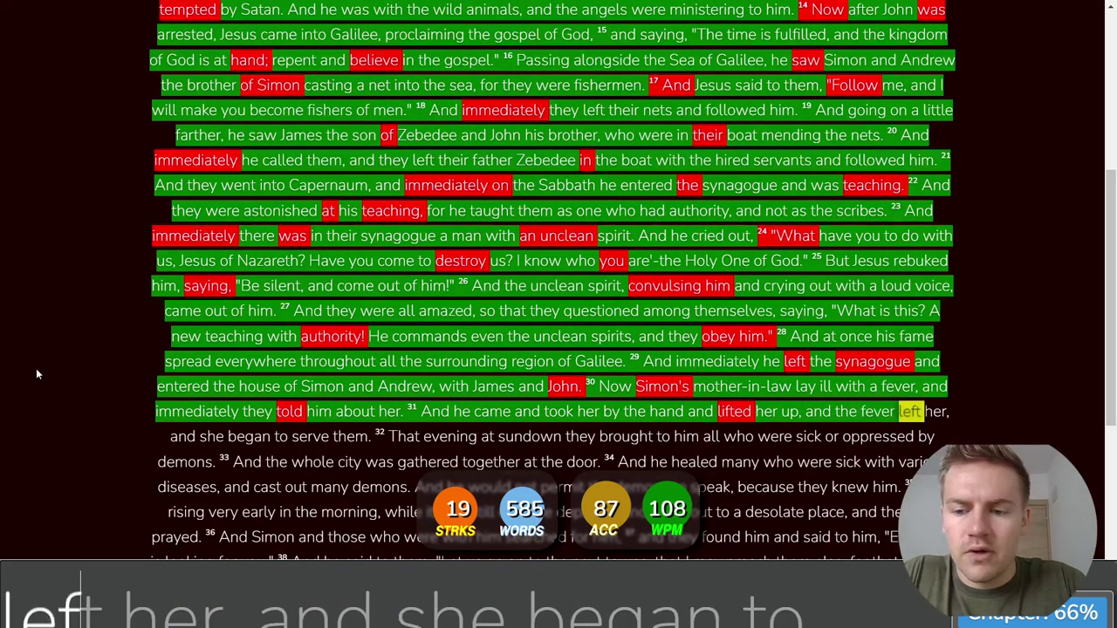
{"action": "type", "text": "ver left her. and she "}
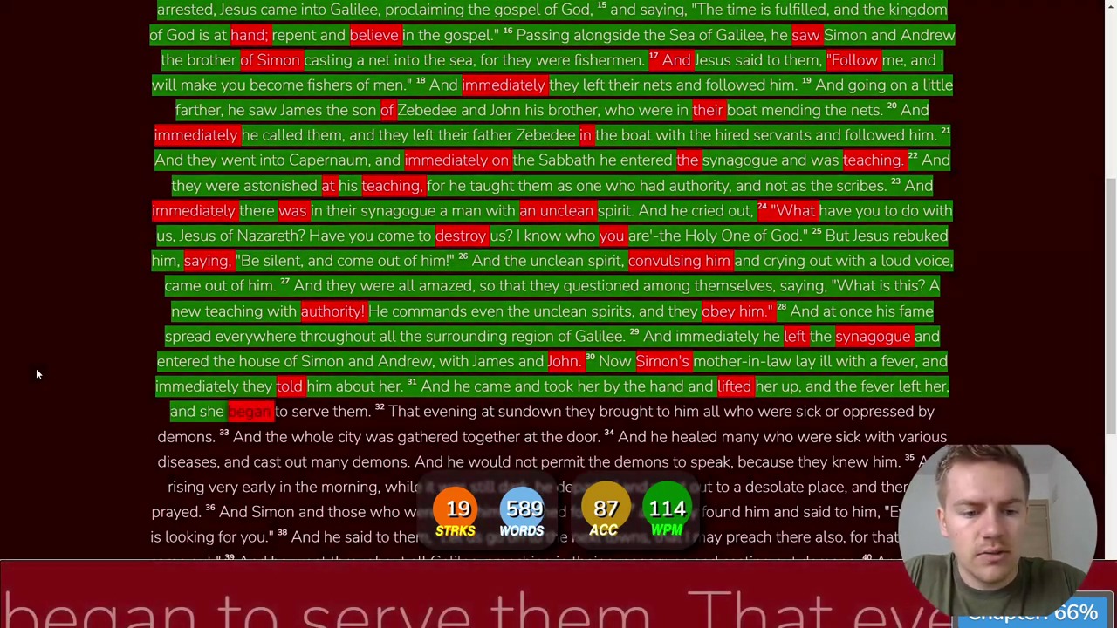
{"action": "type", "text": "began tto"}
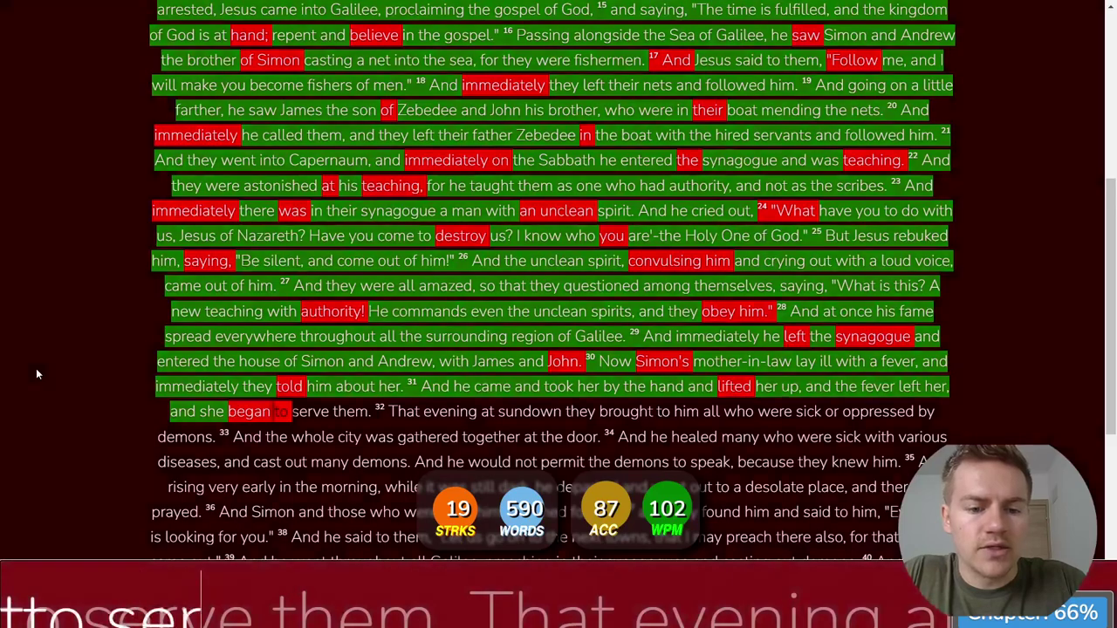
Step: Correct 'to', finish verse 31 with 'serve them.' and type verse 32 through 'oppressed by demons.'
{"action": "key", "text": "BackSpace"}
{"action": "type", "text": "ser"}
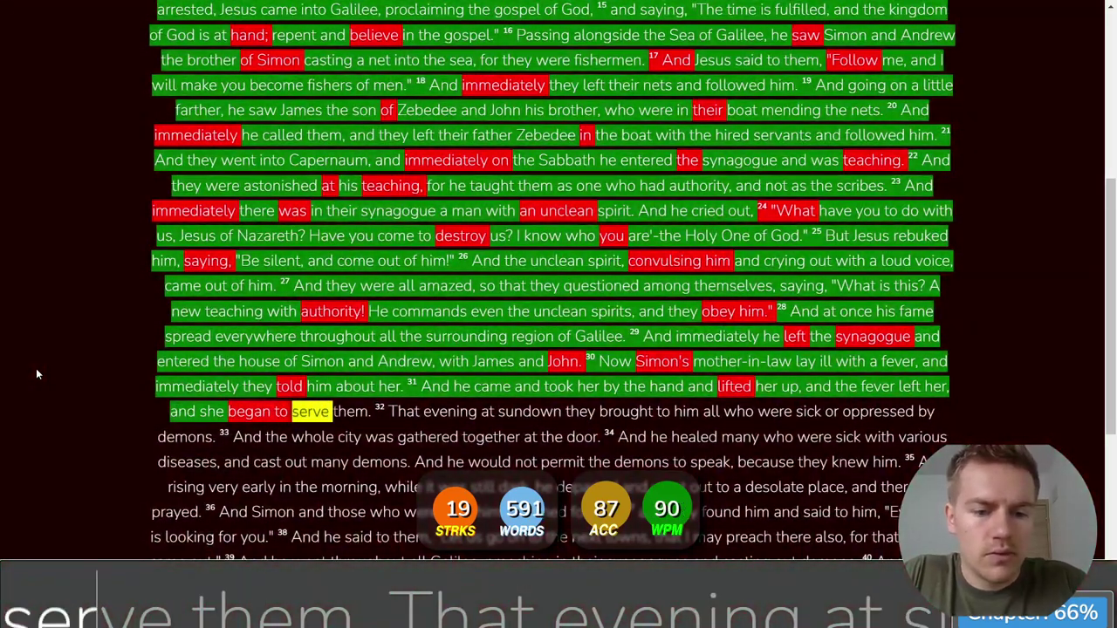
{"action": "type", "text": "ve them. That evening at s"}
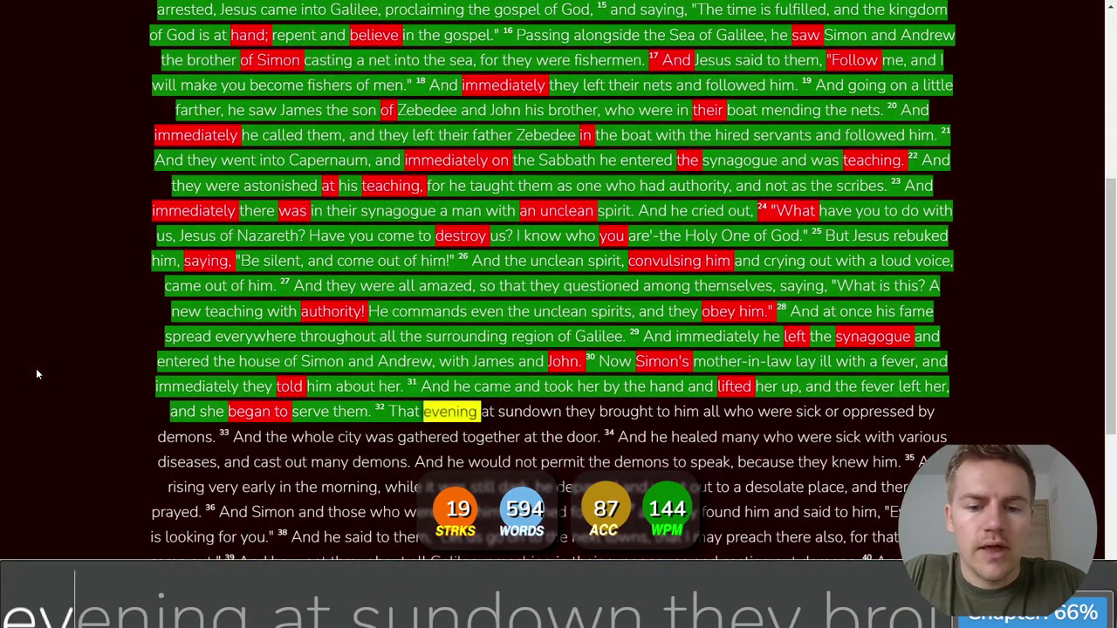
{"action": "type", "text": "undown they brought to him"}
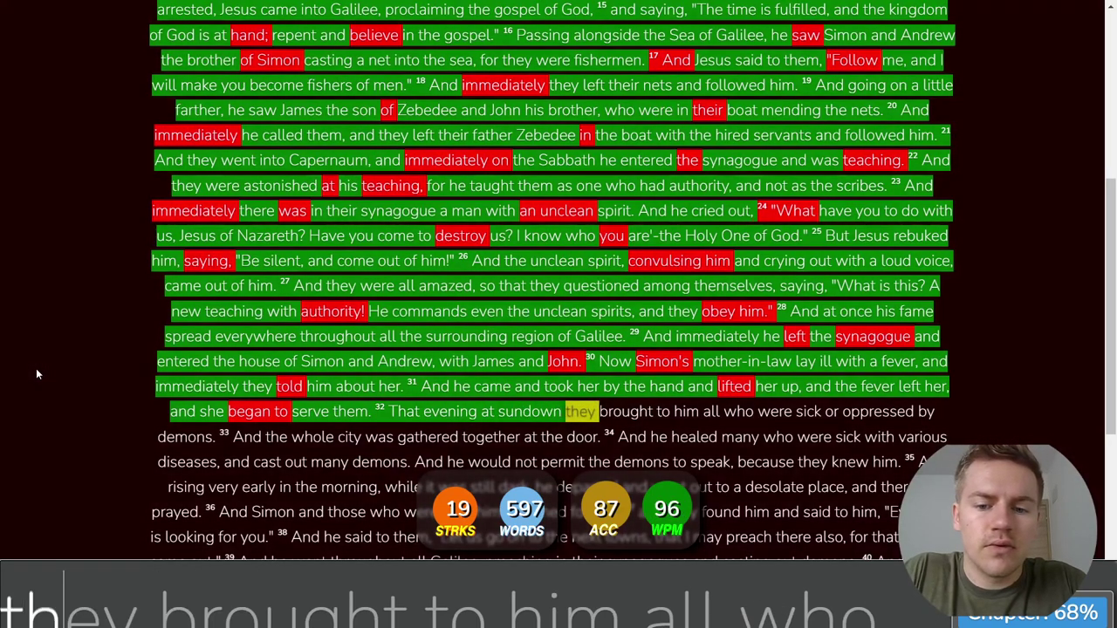
{"action": "type", "text": " all who were sick or"}
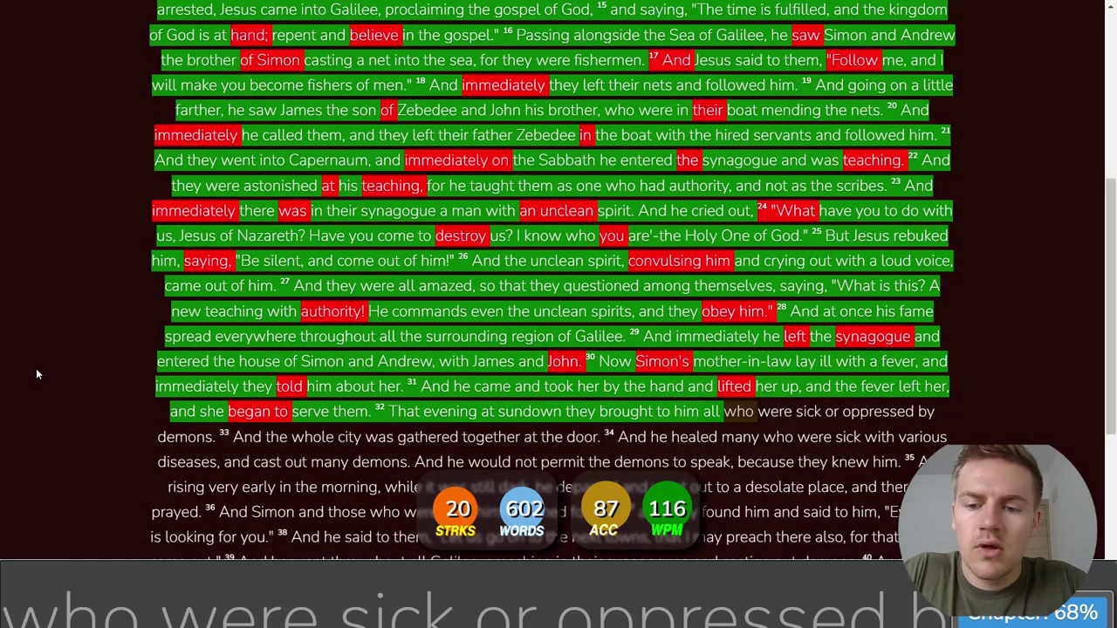
{"action": "type", "text": " o"}
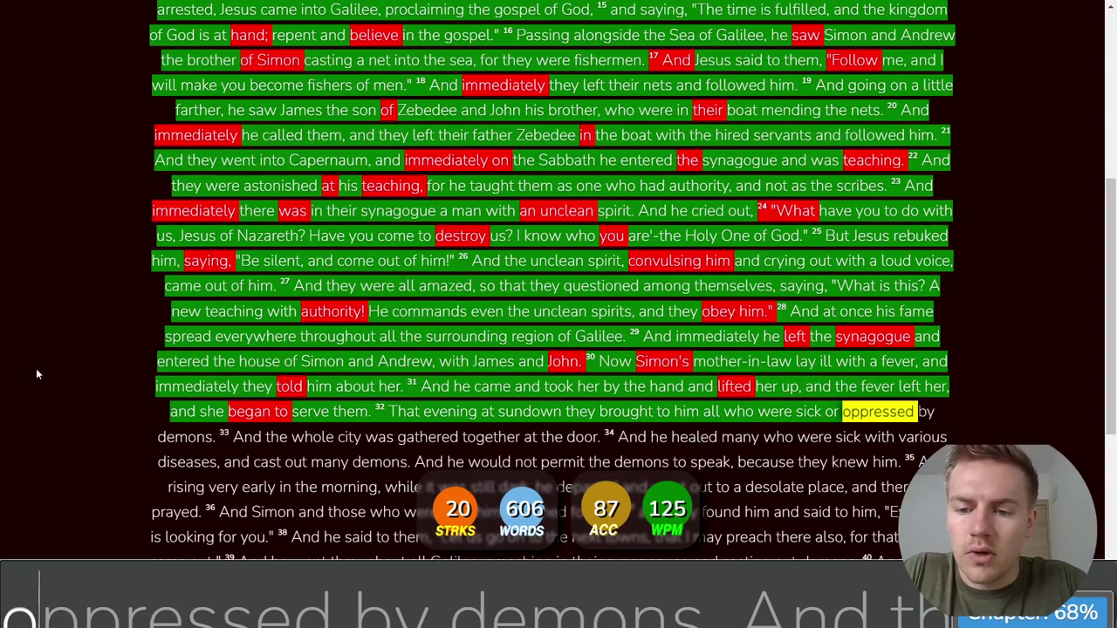
{"action": "type", "text": "ppre"}
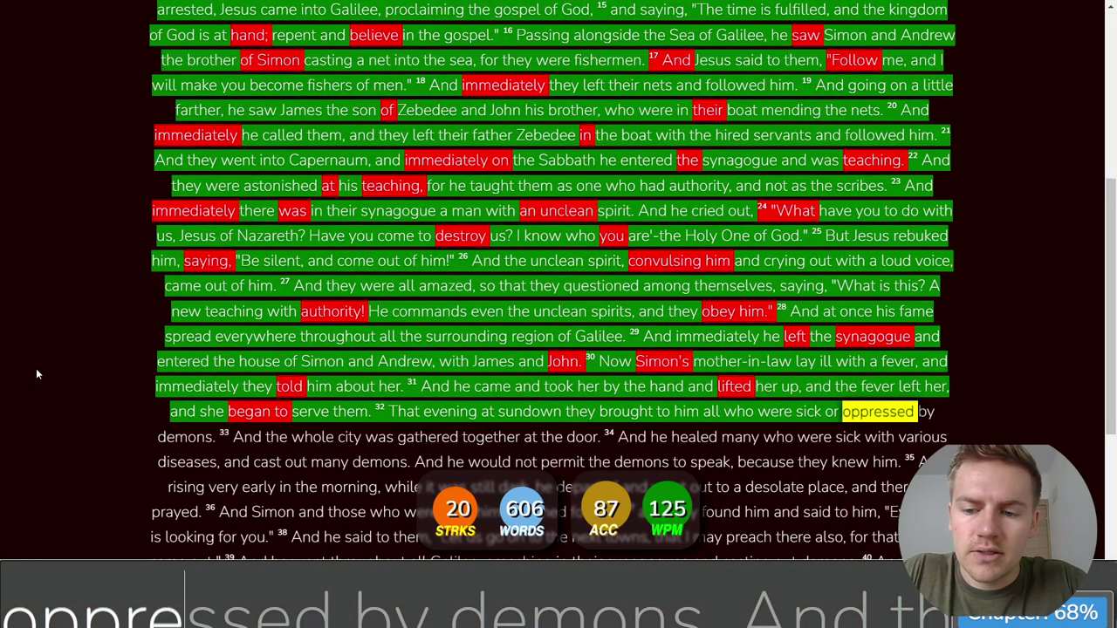
{"action": "type", "text": "ssed by demons."}
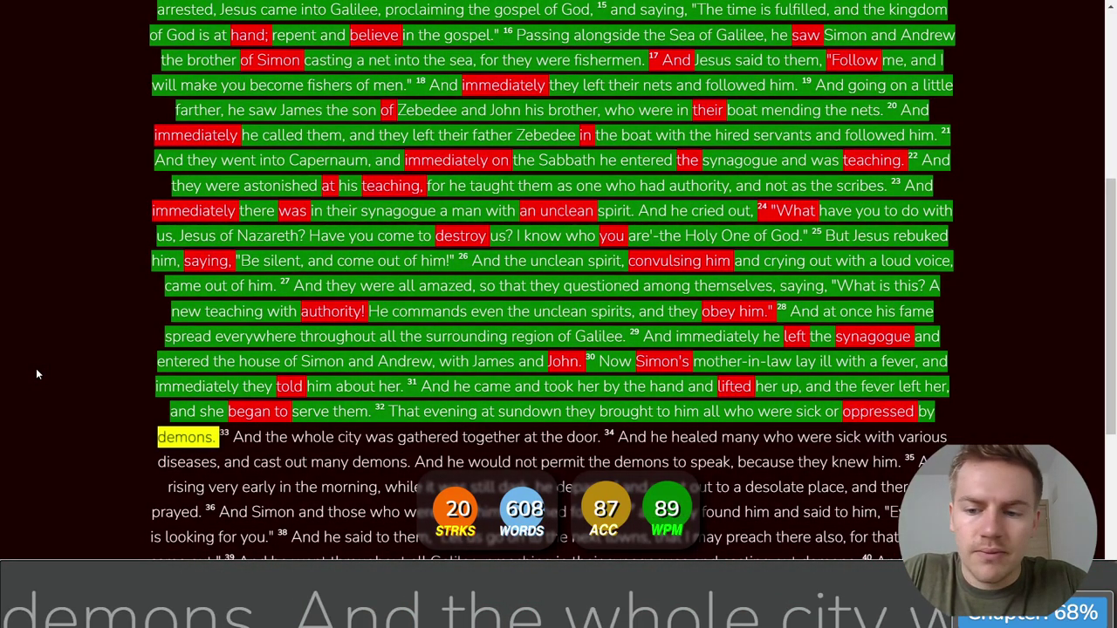
{"action": "type", "text": " And"}
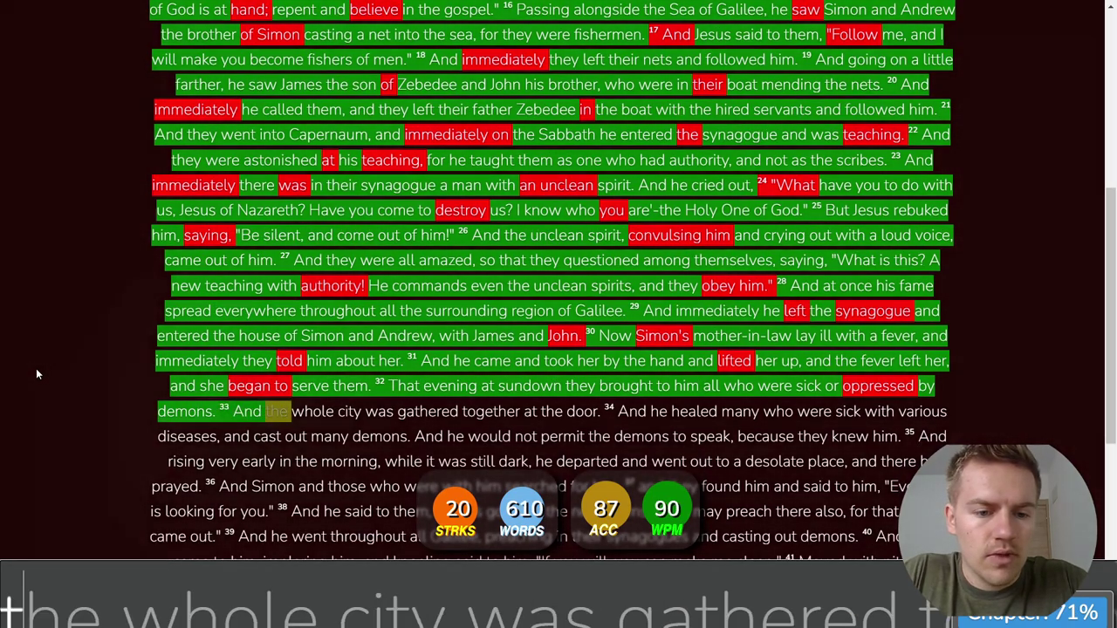
{"action": "type", "text": " the whole city was gathered tog"}
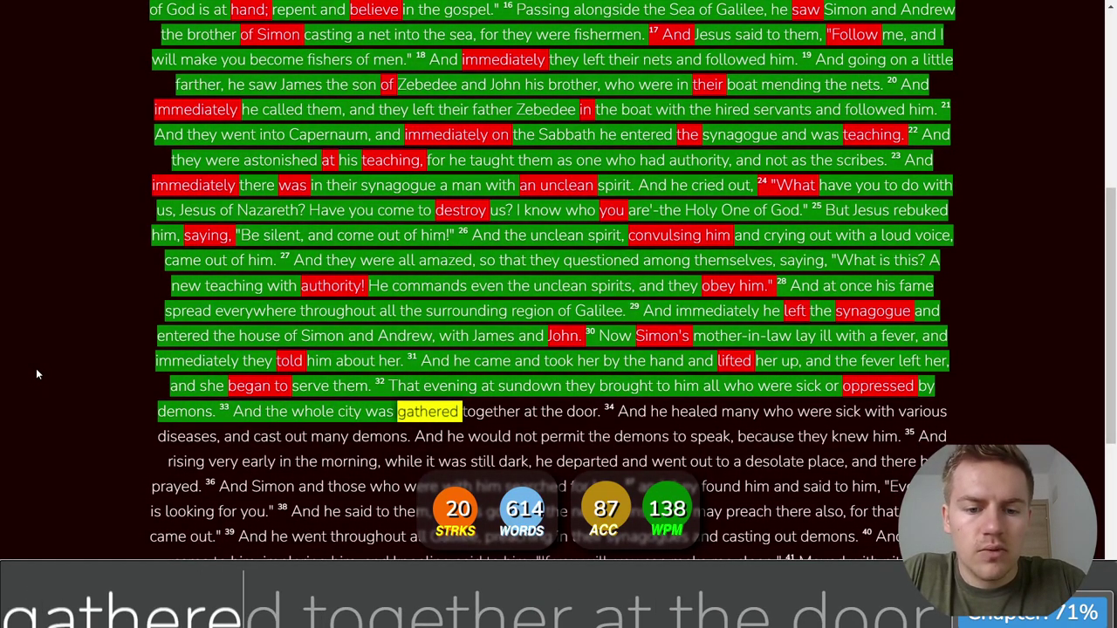
{"action": "type", "text": "ether at the door. And "}
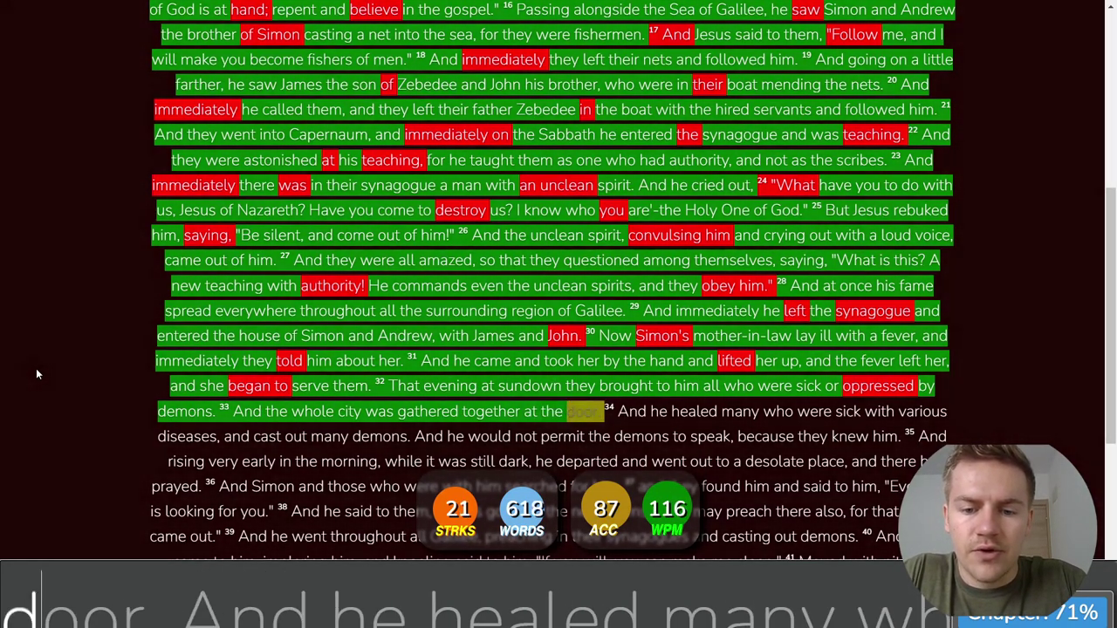
{"action": "type", "text": "he healed many who "}
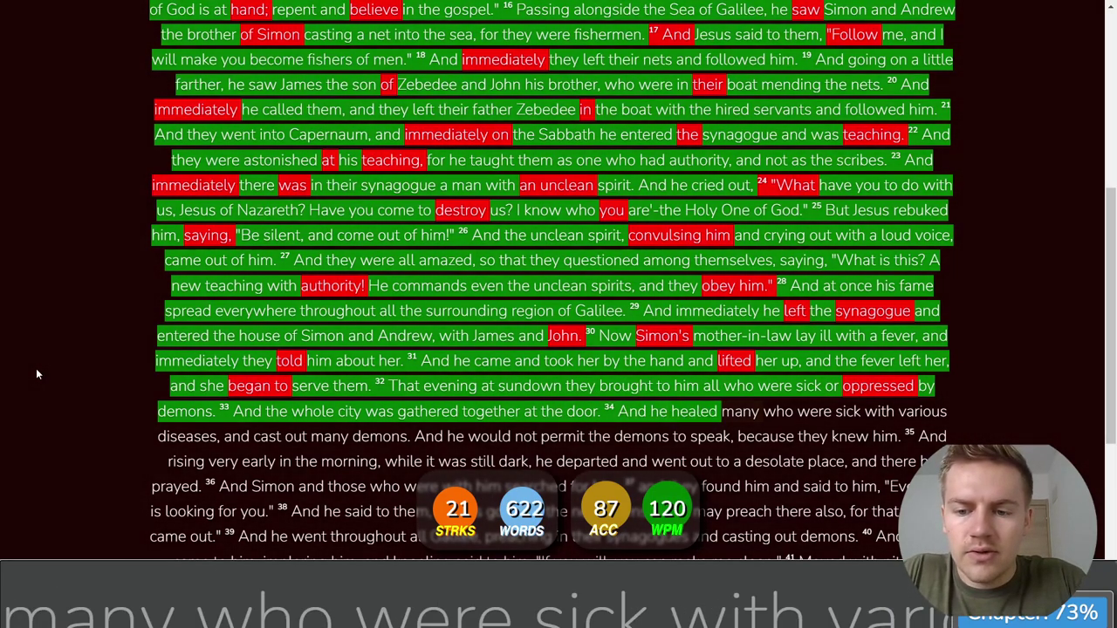
{"action": "type", "text": "w"}
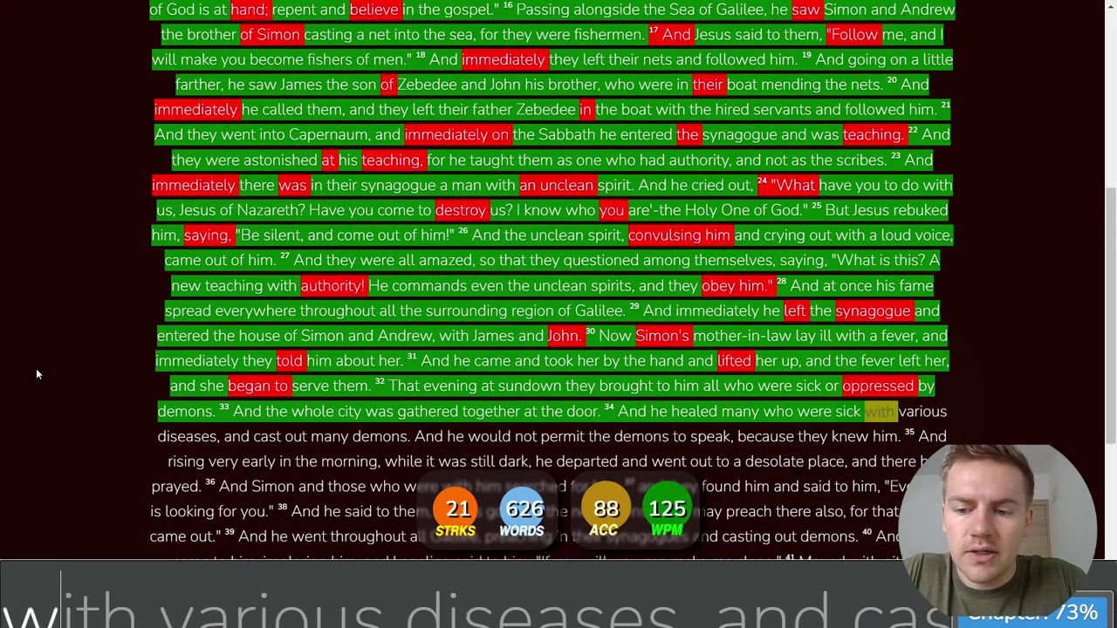
{"action": "type", "text": "ere sick with various diseas"}
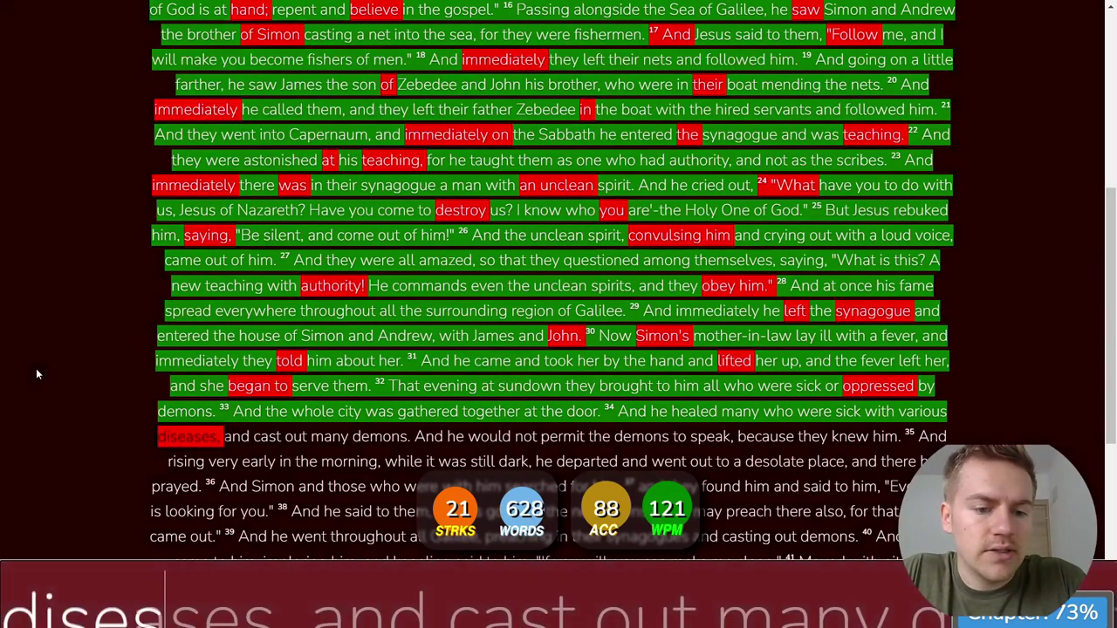
{"action": "type", "text": "es, and "}
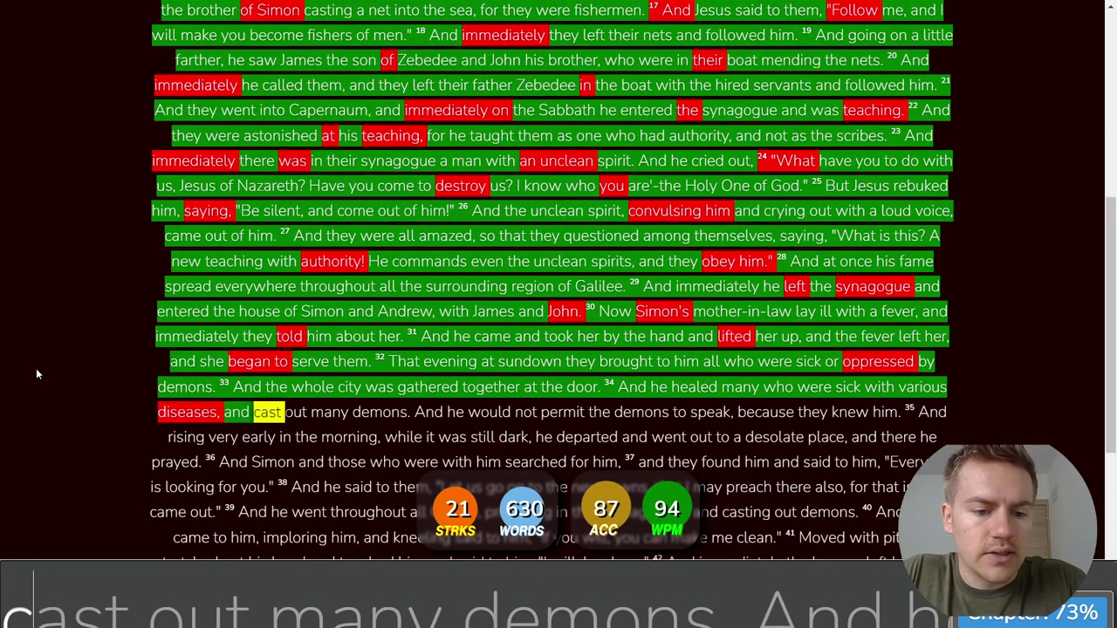
{"action": "type", "text": "cast out many "}
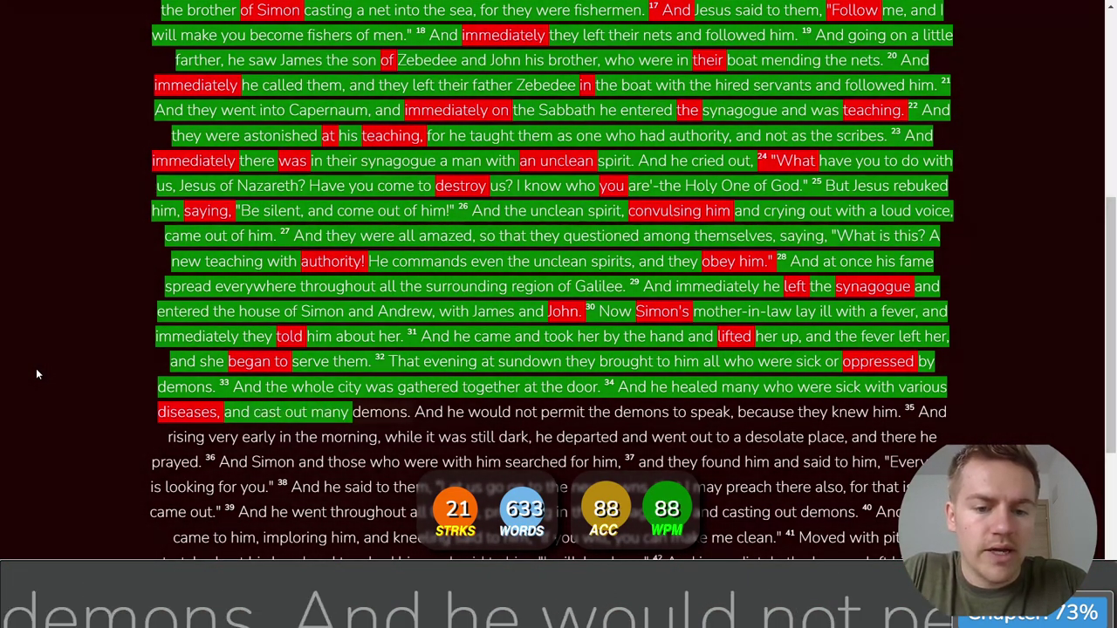
{"action": "type", "text": "demons. And he would not "}
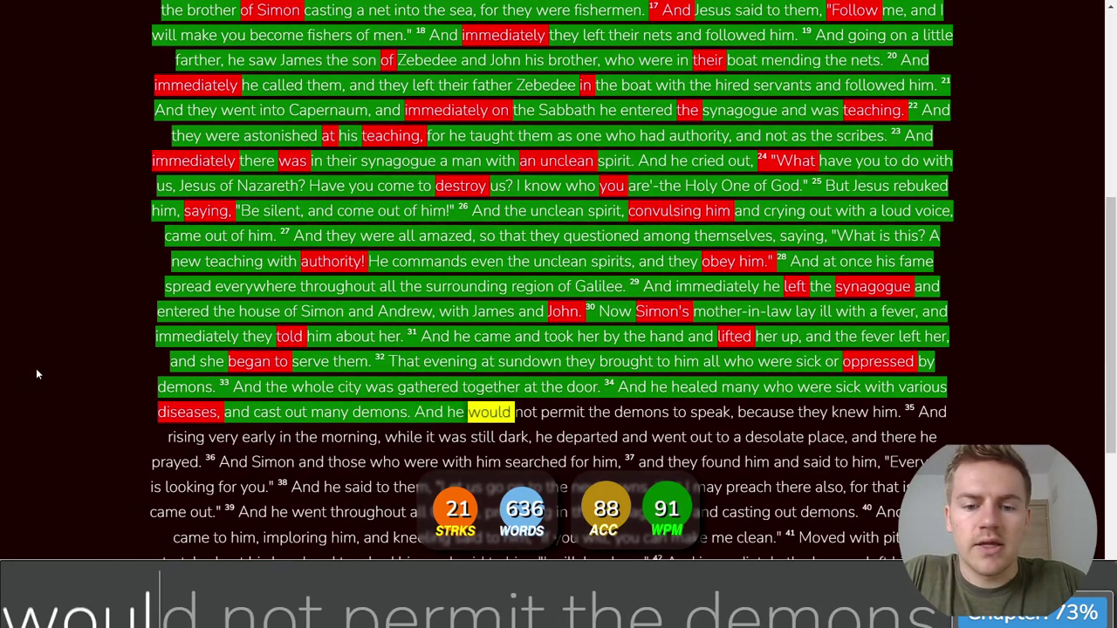
{"action": "type", "text": "permit the demons to s"}
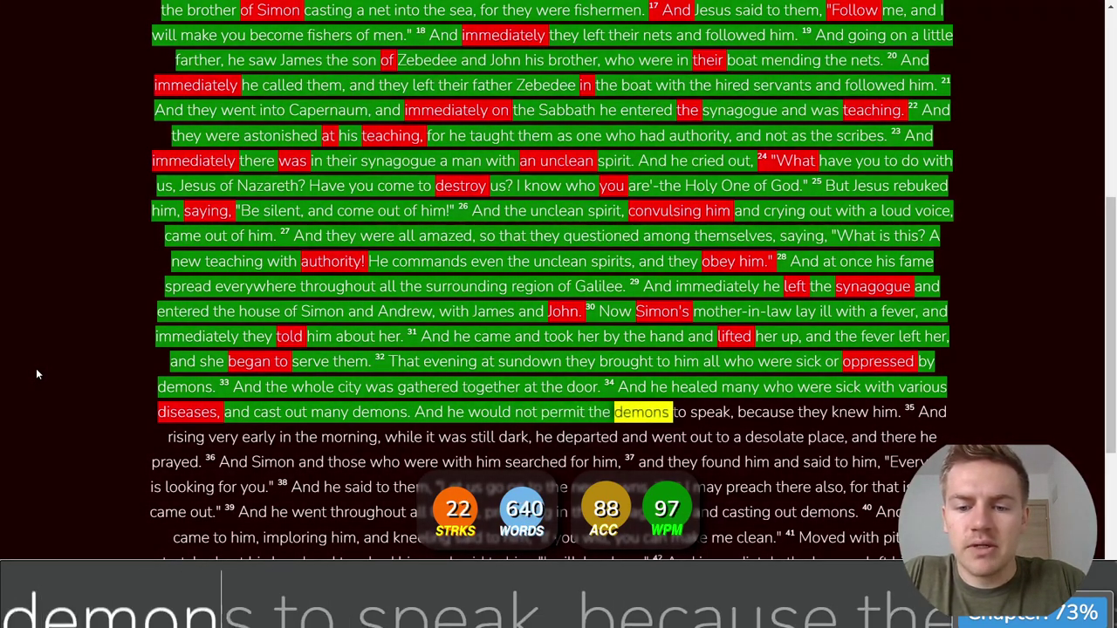
{"action": "type", "text": "peak"}
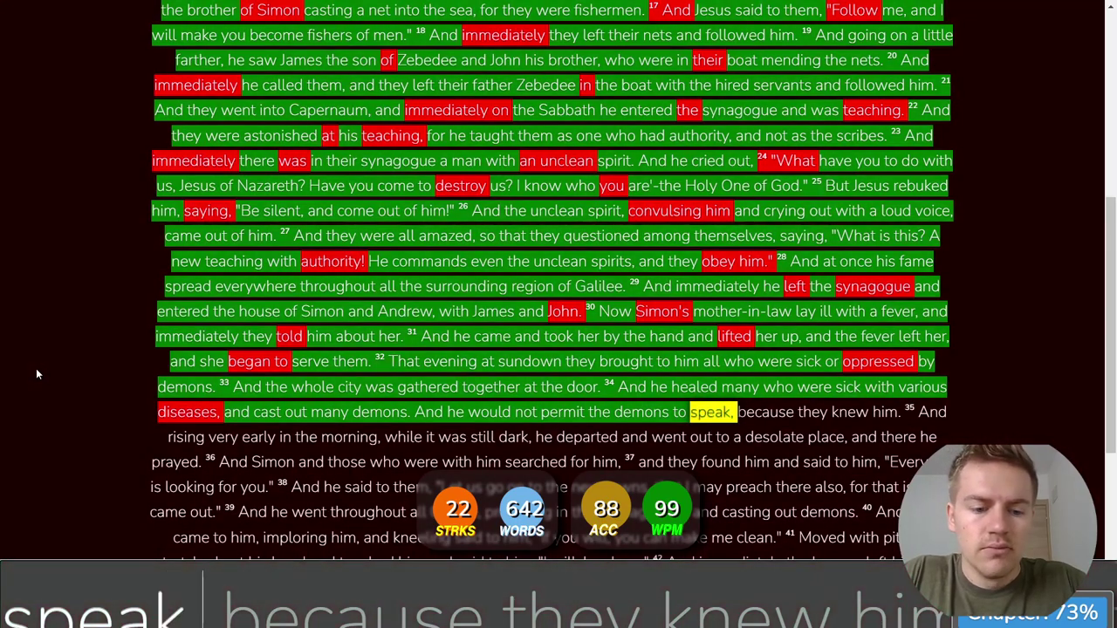
{"action": "type", "text": " because they ke"}
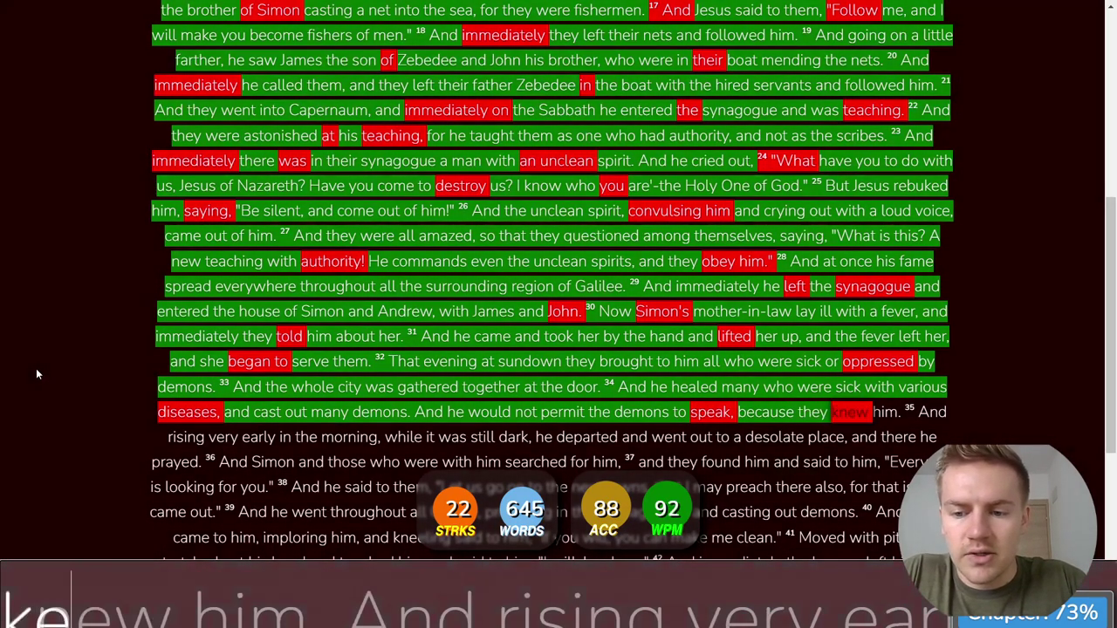
{"action": "type", "text": "w him. And rising "}
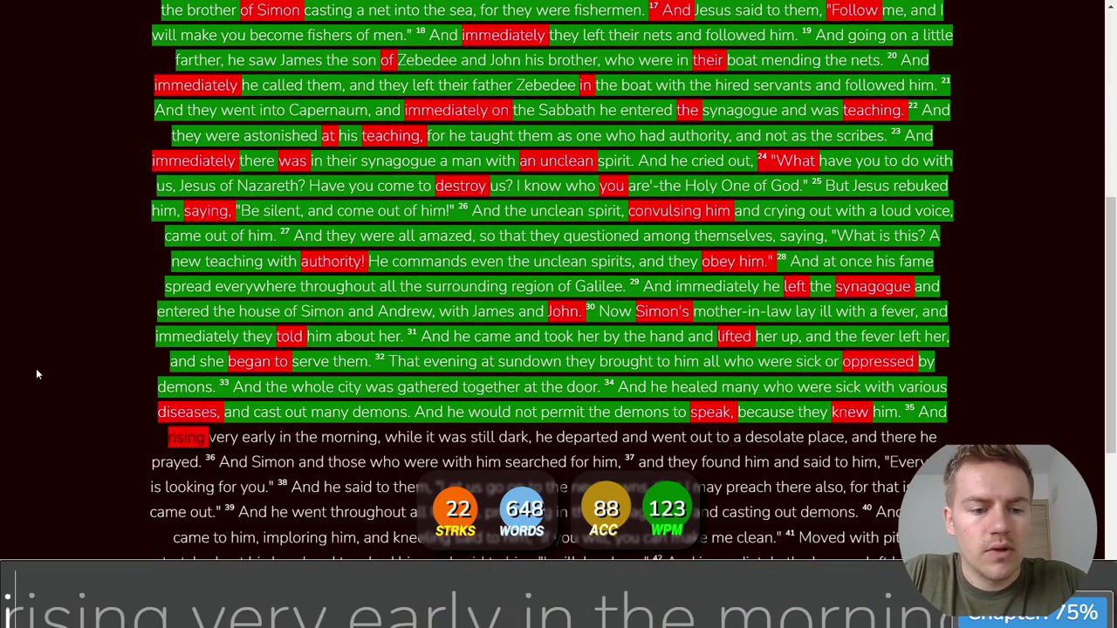
{"action": "type", "text": "very early in the mo"}
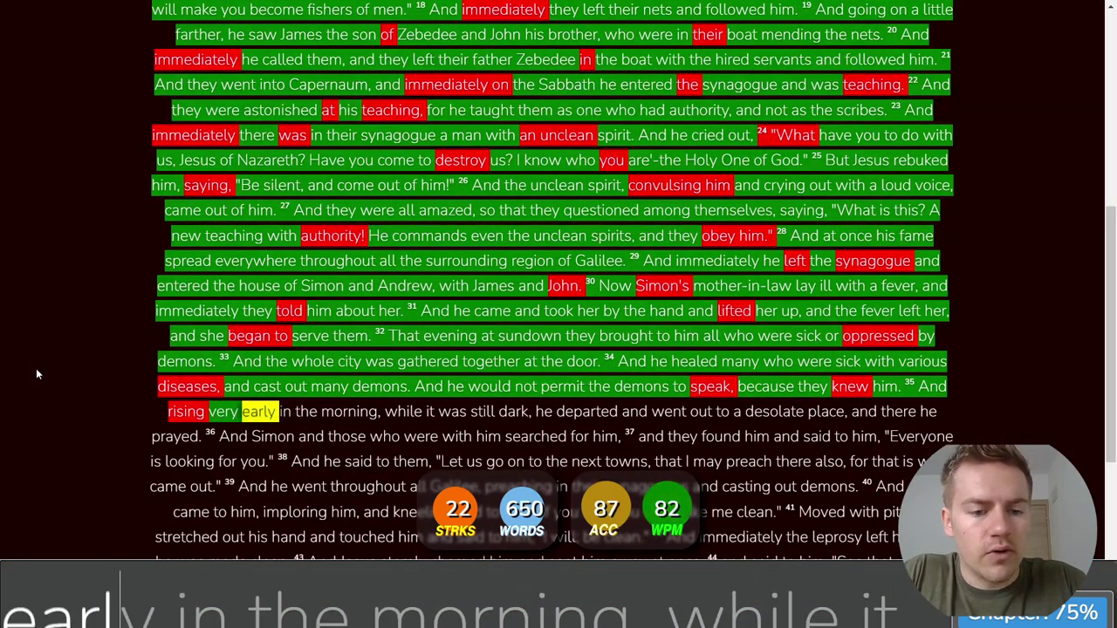
{"action": "type", "text": "rning, while it was "}
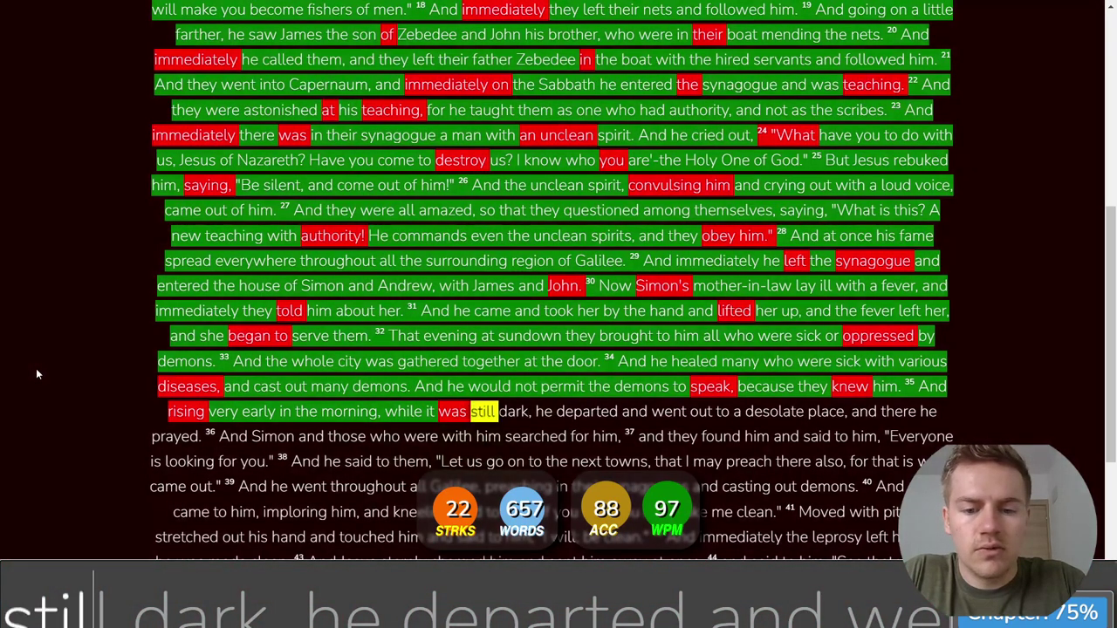
{"action": "type", "text": "still dark, he "}
{"action": "type", "text": "depart"}
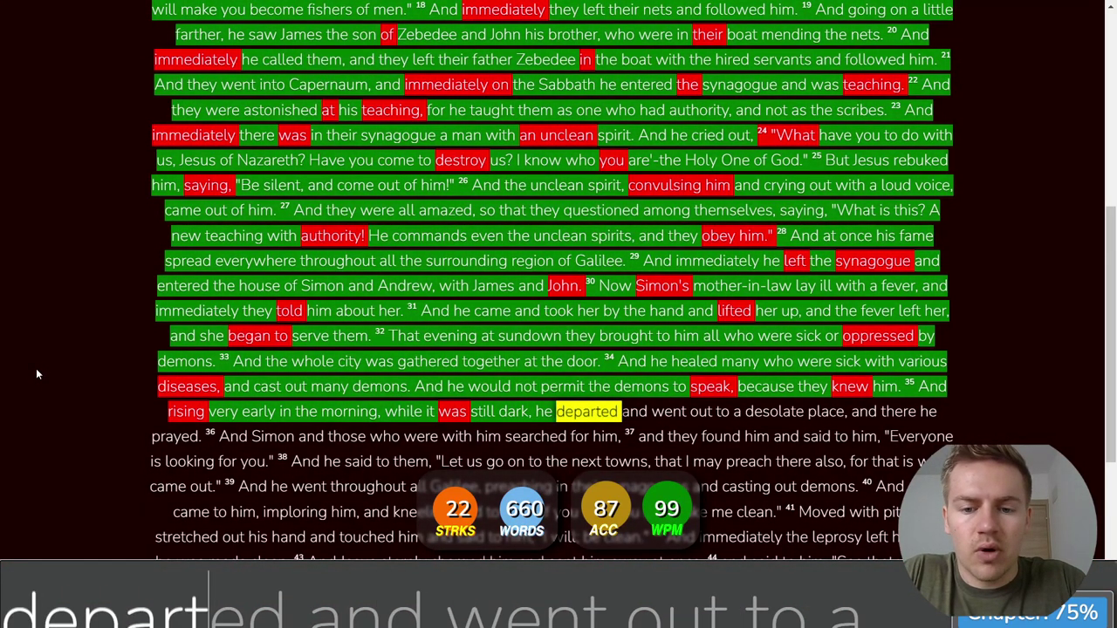
{"action": "type", "text": "ed and went out to d"}
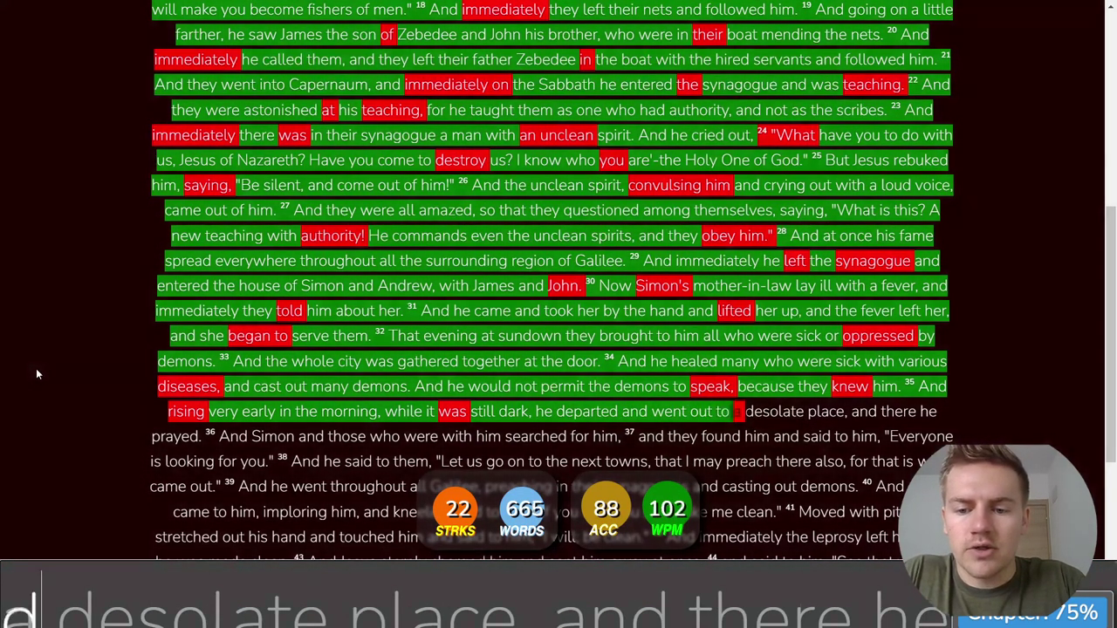
{"action": "type", "text": " desolate place, and "}
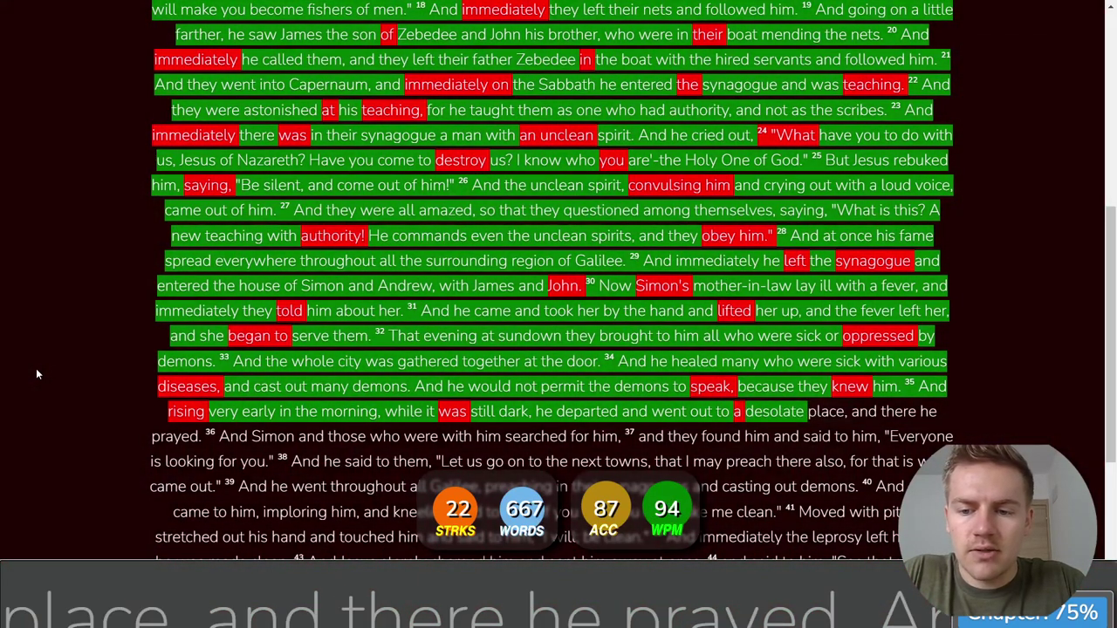
{"action": "type", "text": "there hw "}
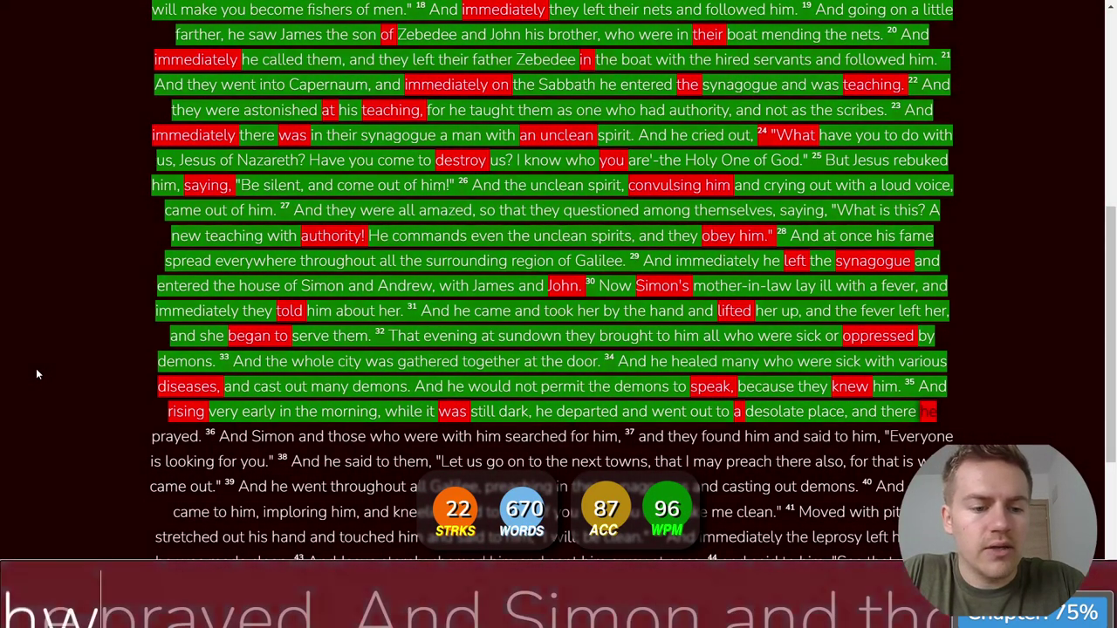
{"action": "type", "text": "prayed. And Sim"}
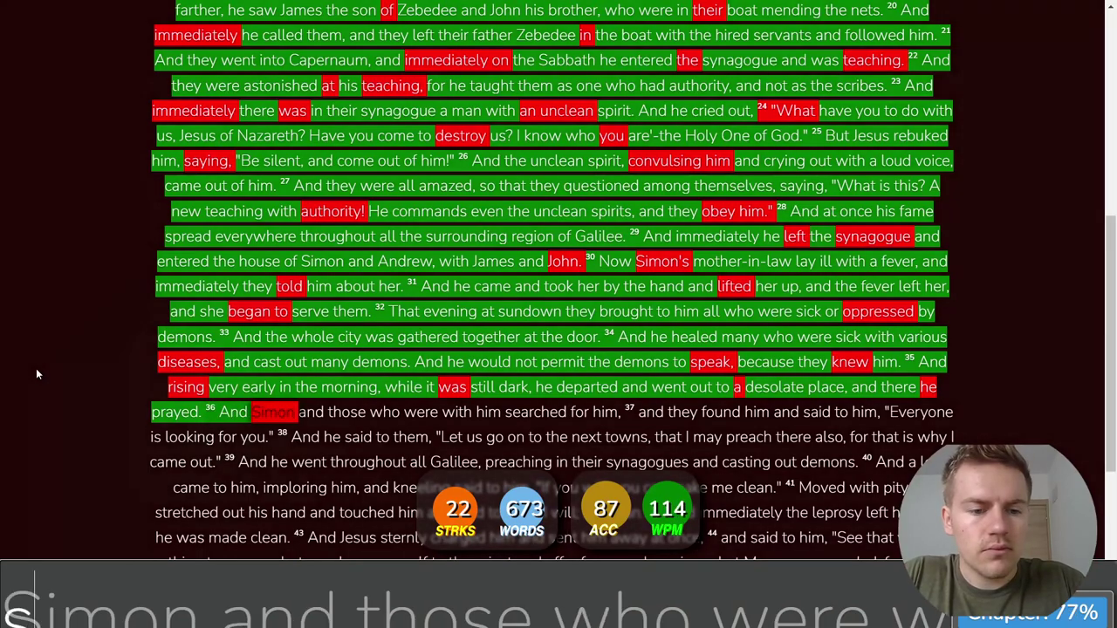
{"action": "type", "text": "on and those were"}
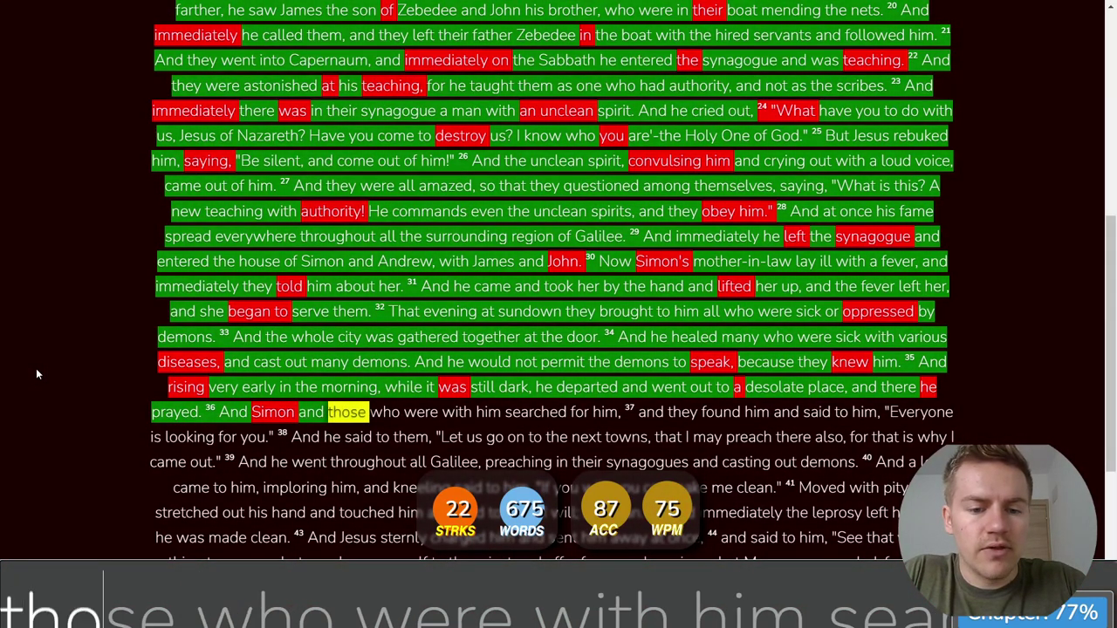
Step: Retype mistyped words and type verses 36–38 through 'for that is why I came out.'
{"action": "key", "text": "ctrl+BackSpace"}
{"action": "type", "text": "w"}
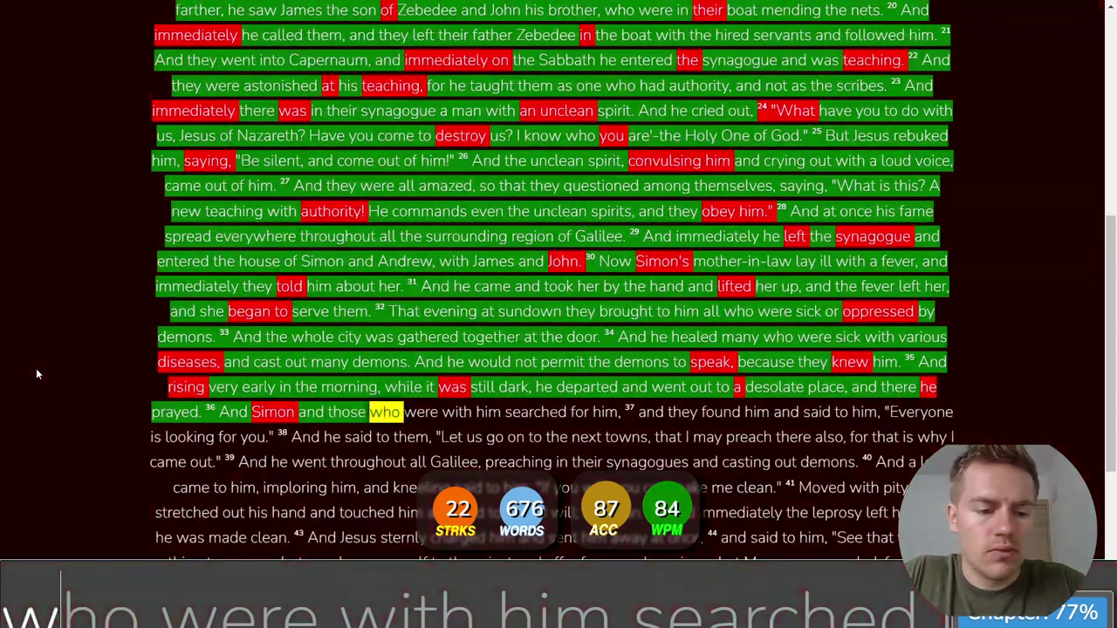
{"action": "type", "text": "ho were with h"}
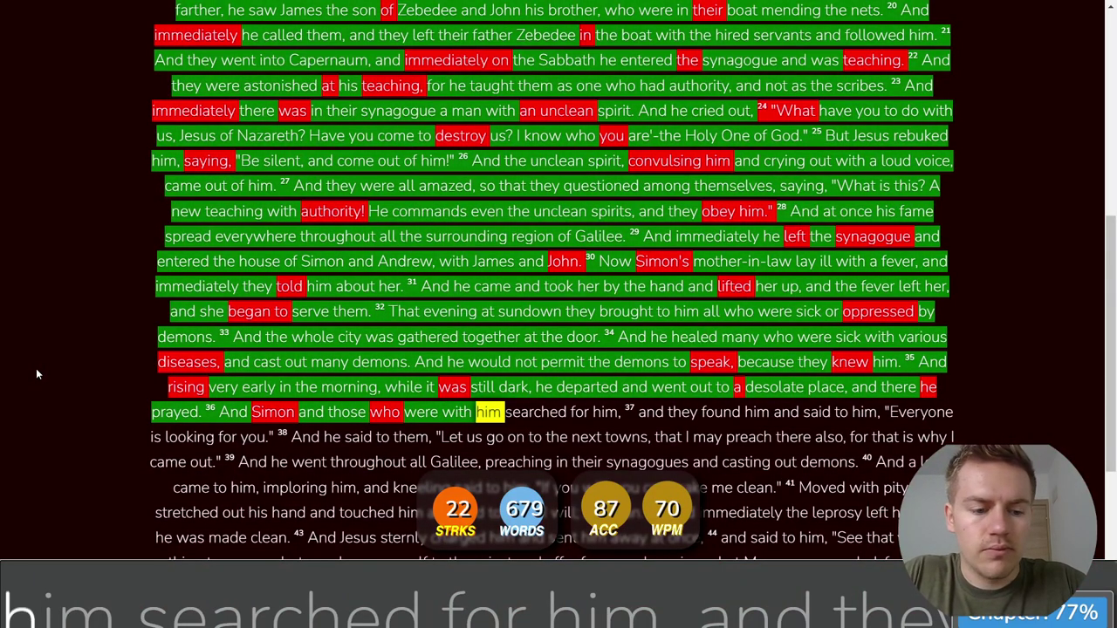
{"action": "type", "text": "im searched for him"}
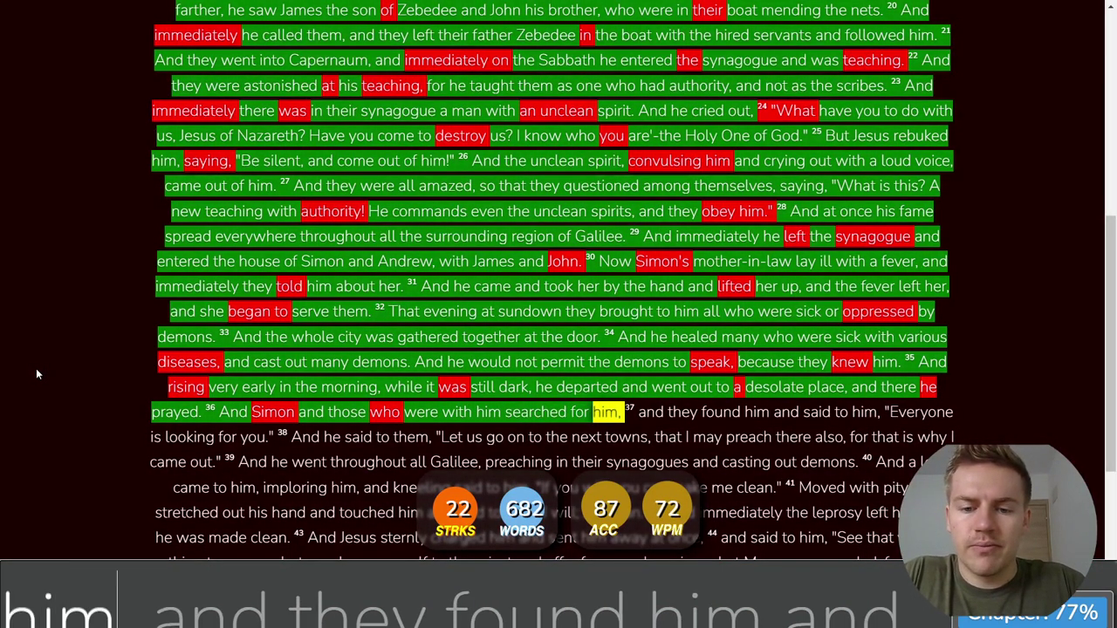
{"action": "type", "text": ", and they found him "}
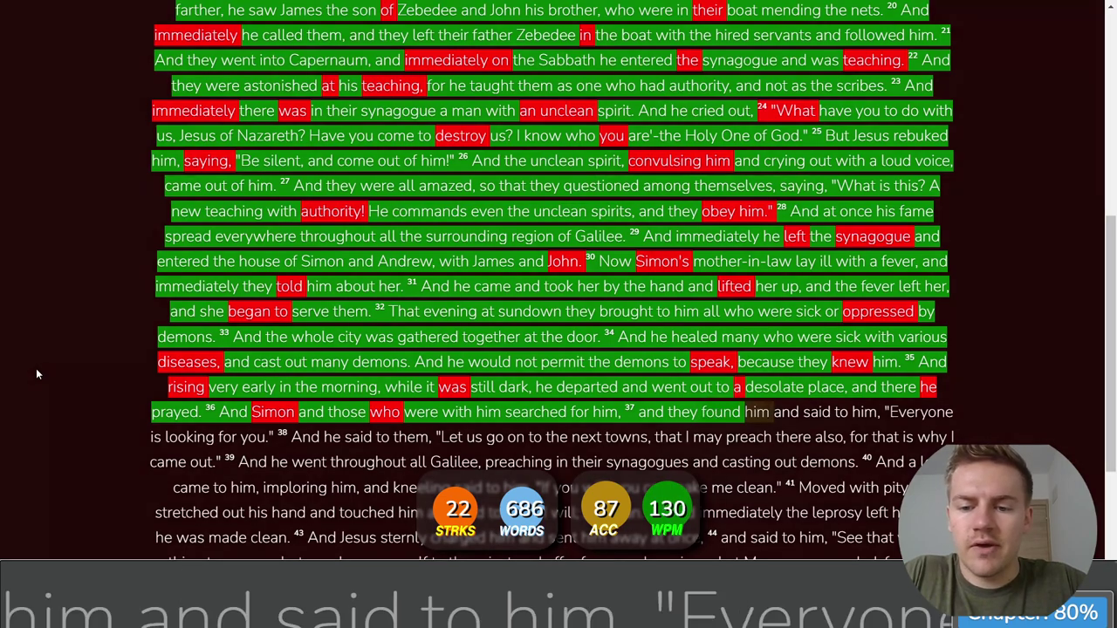
{"action": "type", "text": "and said to "}
{"action": "type", "text": "him"}
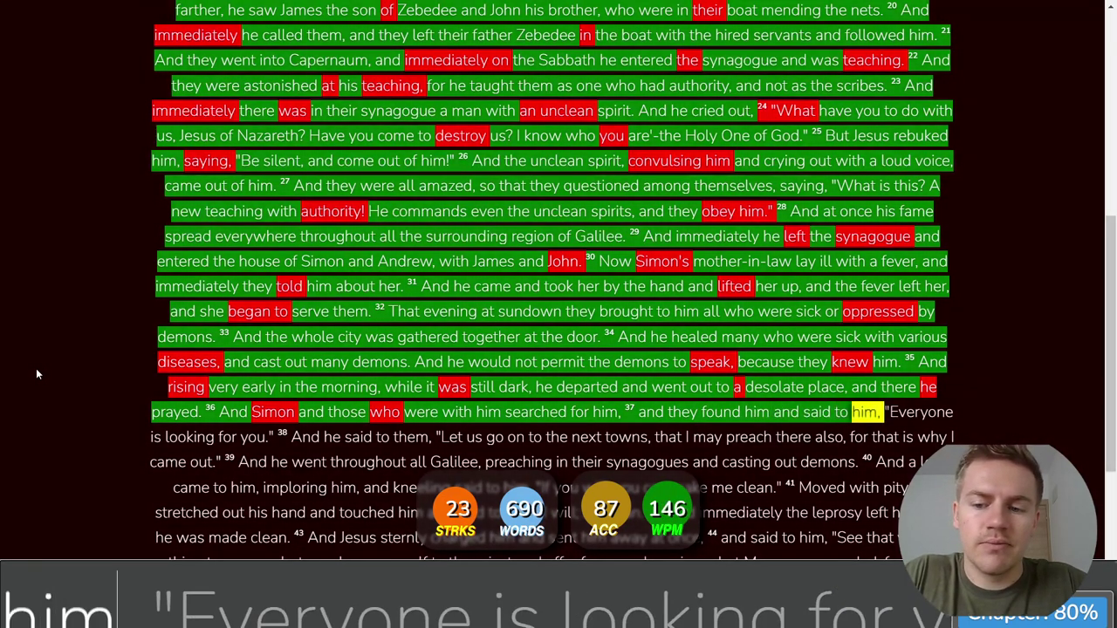
{"action": "type", "text": ", \"Everyone is lo"}
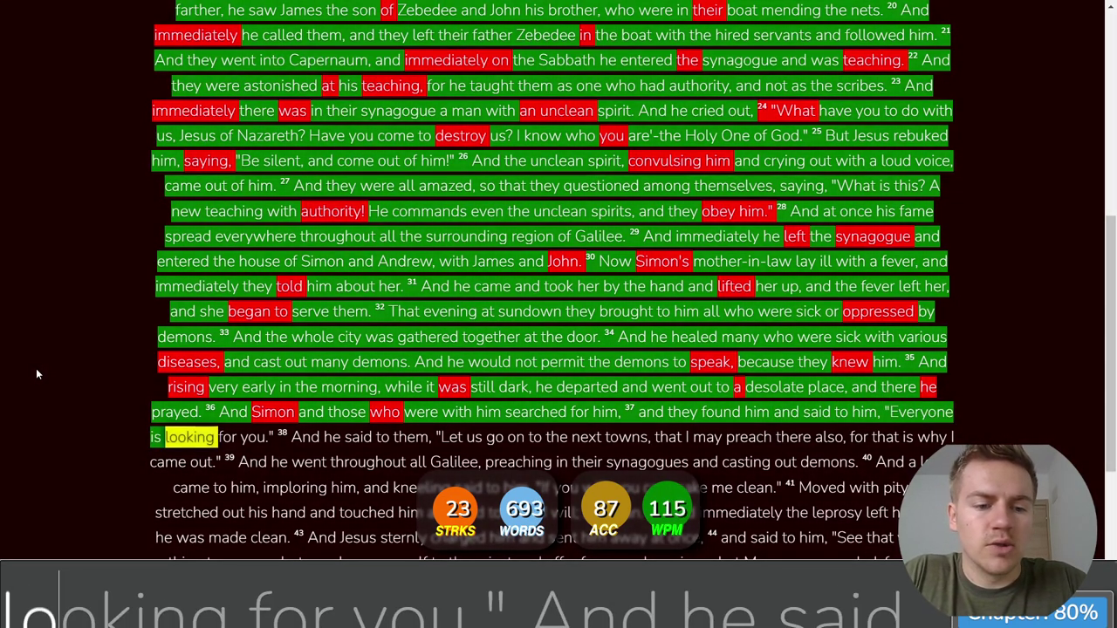
{"action": "type", "text": "oking for you.\" And eh"}
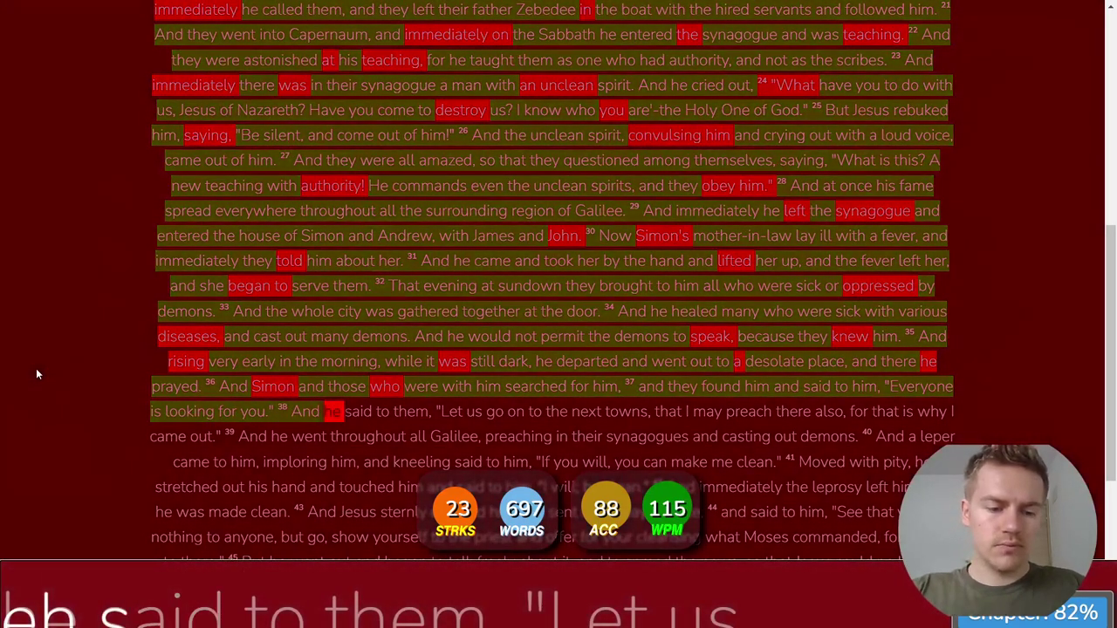
{"action": "key", "text": "BackSpace"}
{"action": "key", "text": "BackSpace"}
{"action": "type", "text": "he said "}
{"action": "type", "text": "to"}
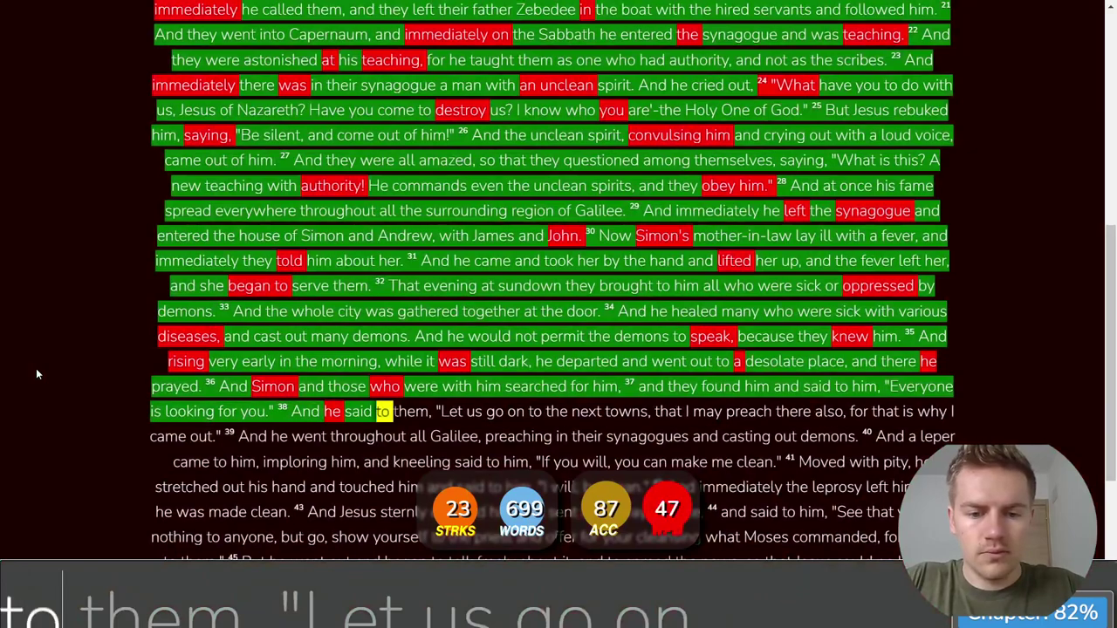
{"action": "type", "text": " them, \""}
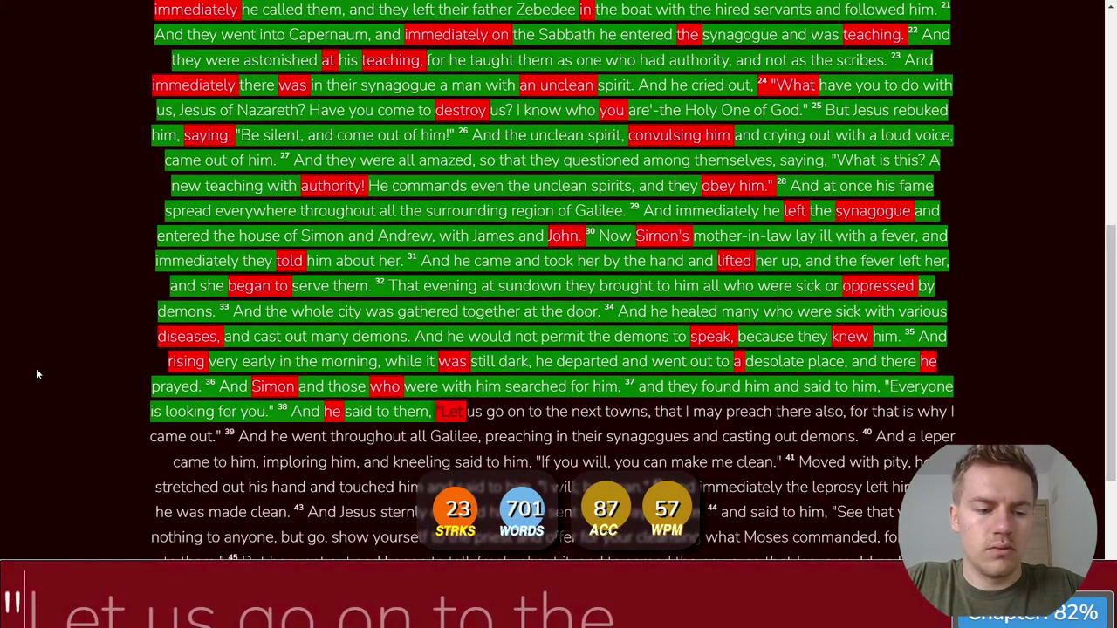
{"action": "type", "text": "Let us go on"}
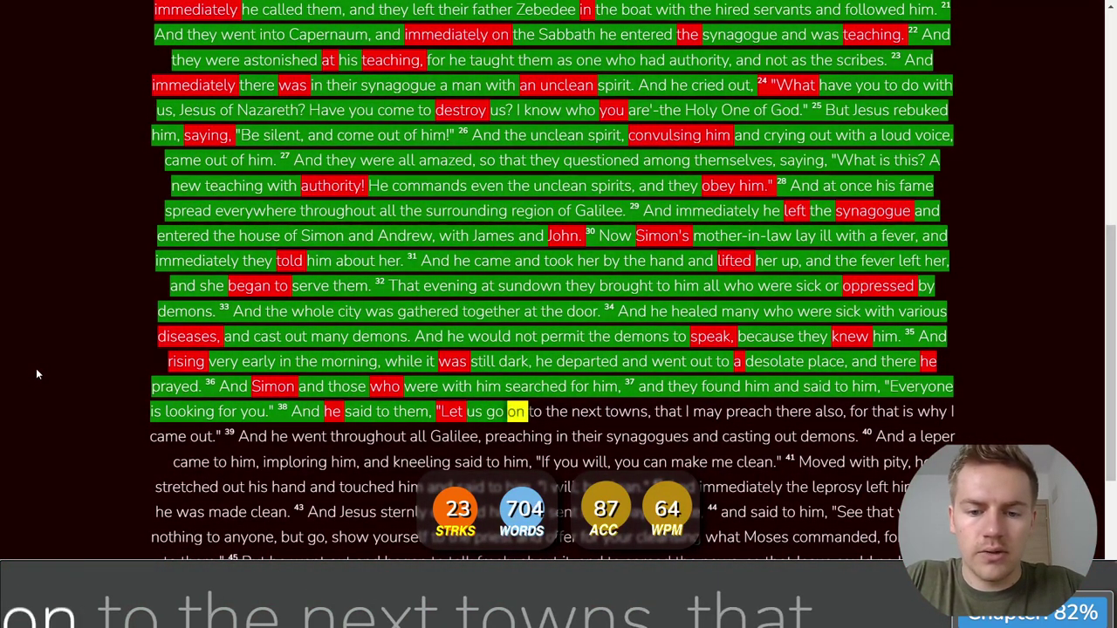
{"action": "type", "text": " to the next towns,"}
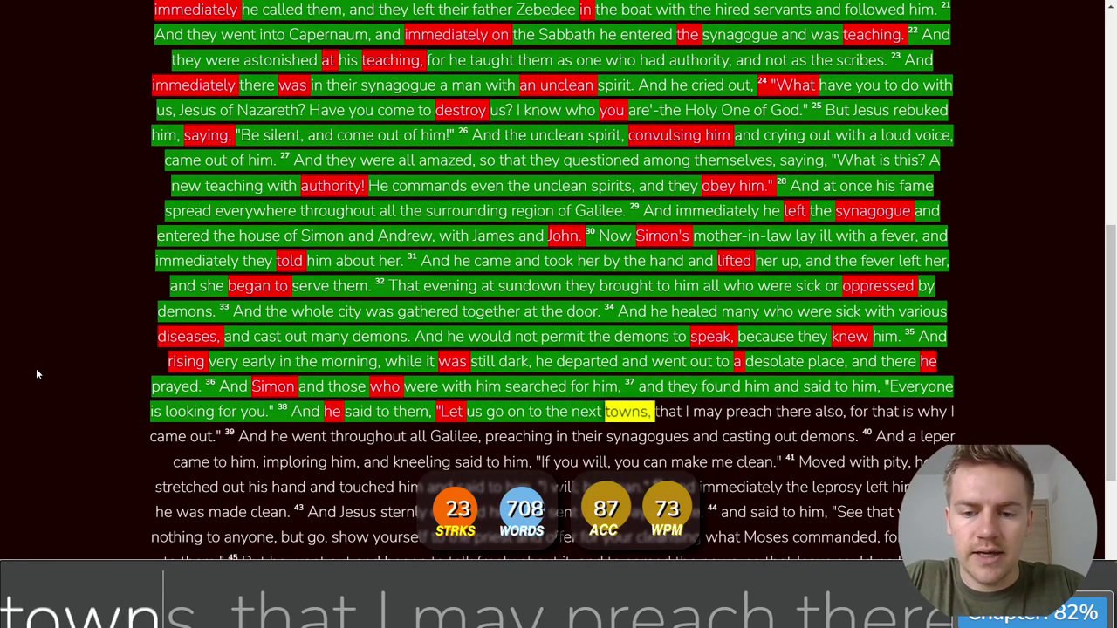
{"action": "type", "text": "I may preache "}
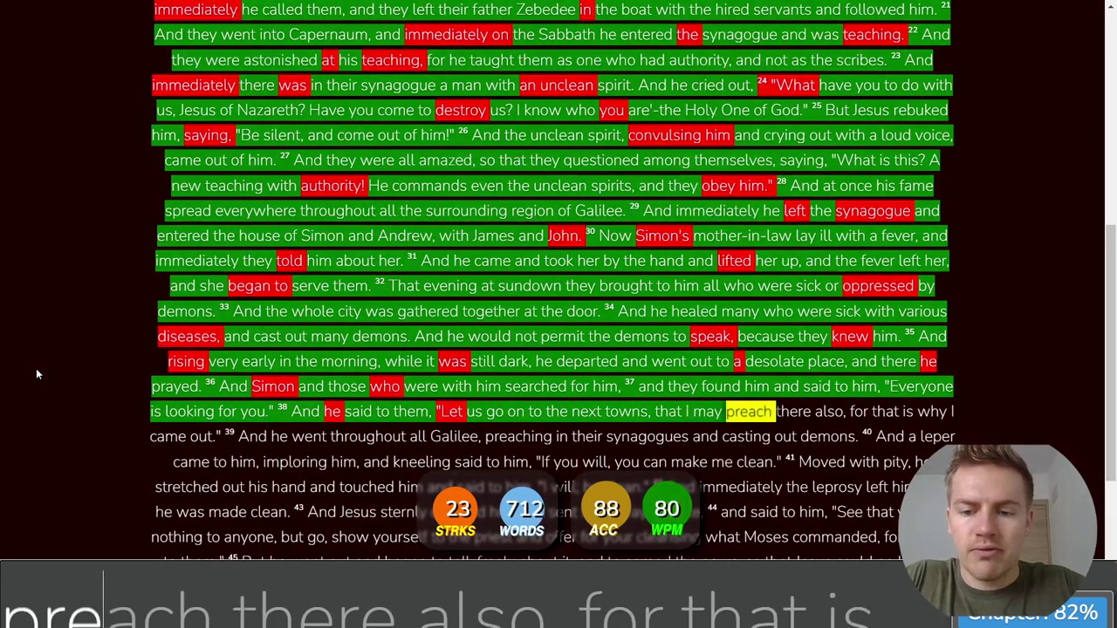
{"action": "type", "text": "there "}
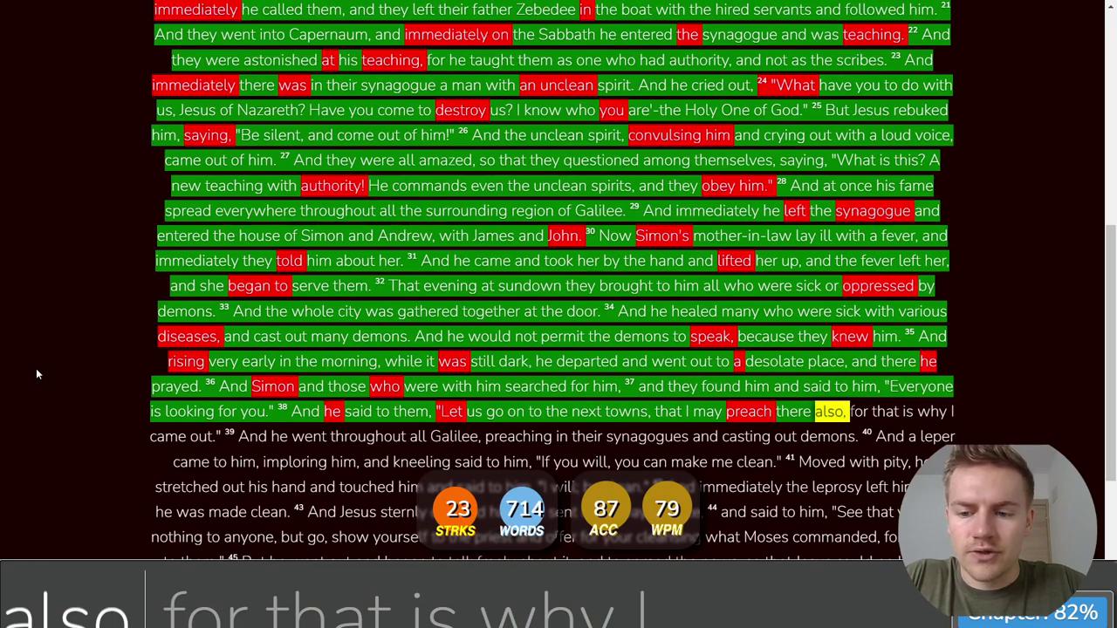
{"action": "type", "text": "also, for that is why I "}
{"action": "type", "text": "came"}
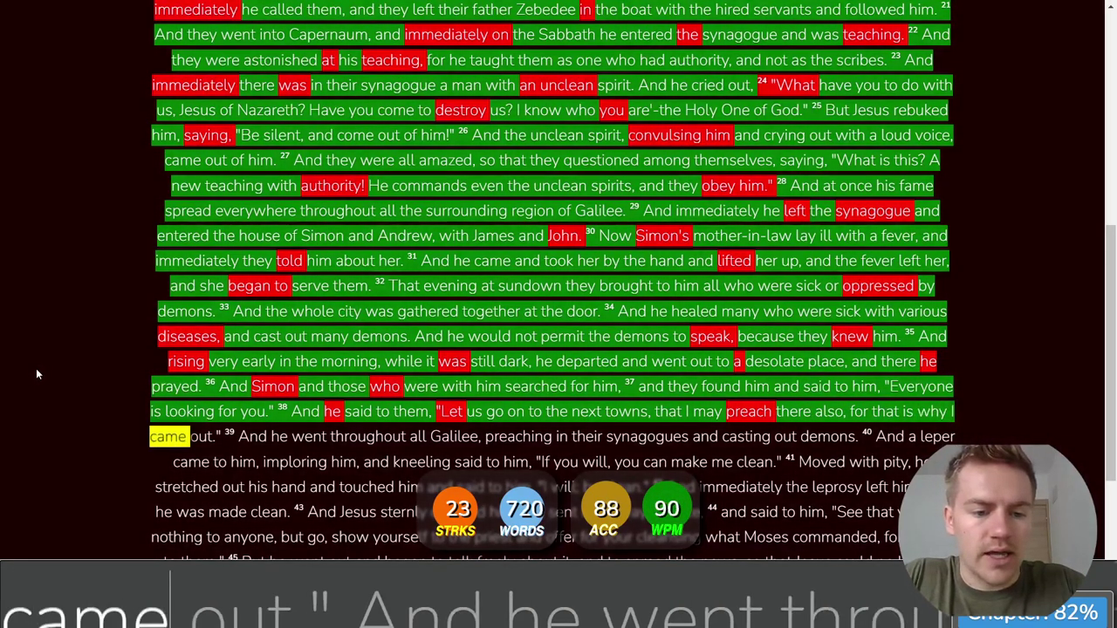
{"action": "type", "text": " out.\" And he went th"}
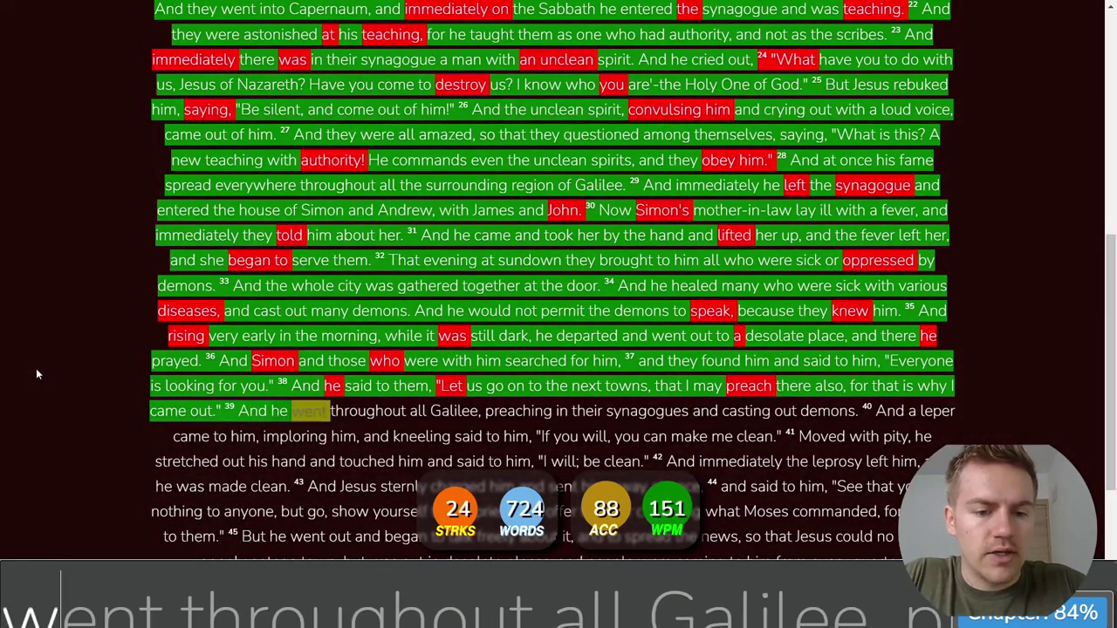
{"action": "type", "text": "roughout all GA"}
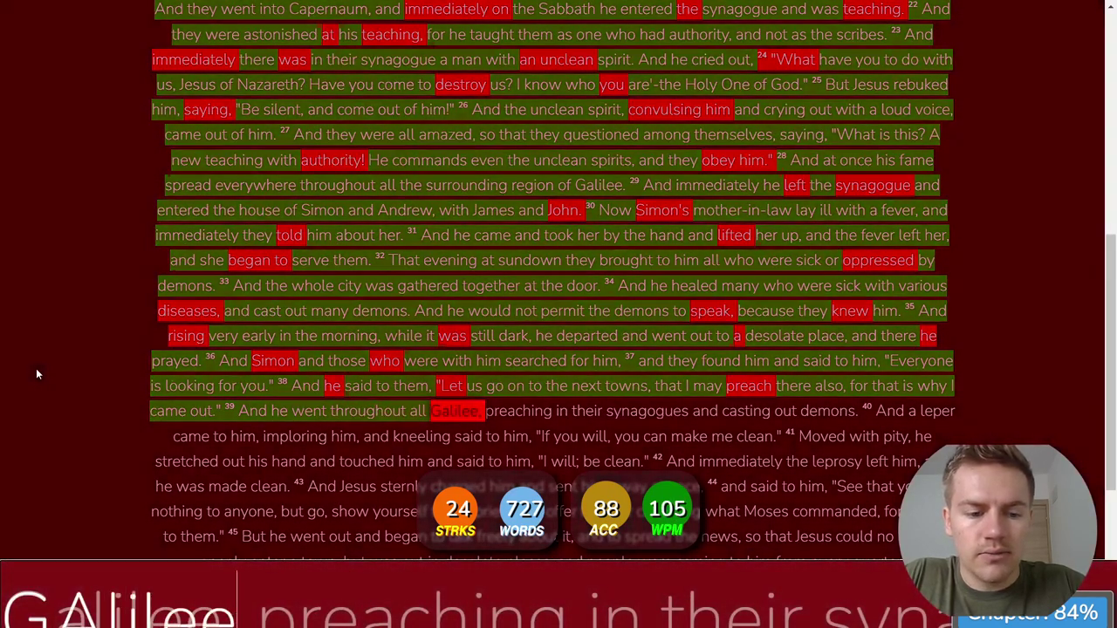
Step: Fix 'Galilee,' and 'clean', typing verses 39–41 up to 'touched him and said to him,'
{"action": "key", "text": "BackSpace"}
{"action": "key", "text": "BackSpace"}
{"action": "type", "text": "Gal"}
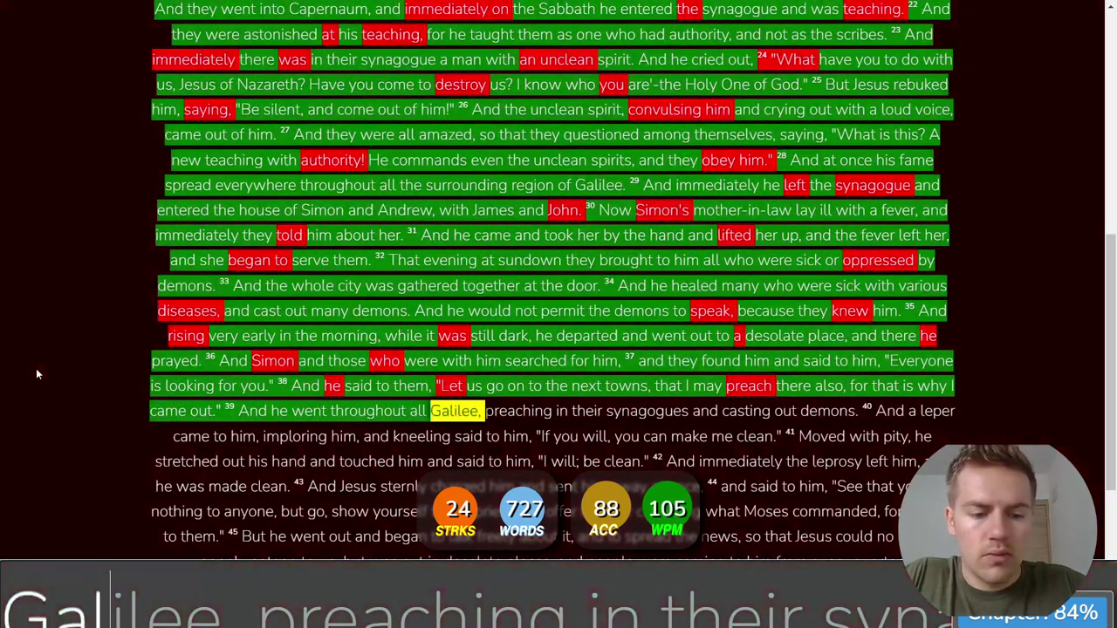
{"action": "type", "text": "ilee, preaching "}
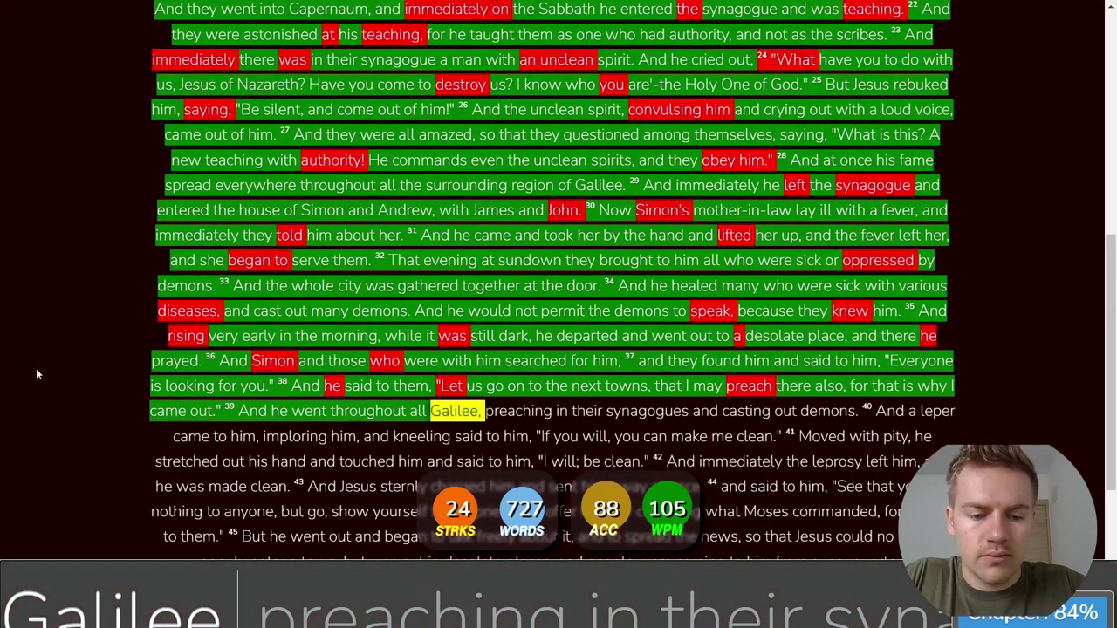
{"action": "type", "text": "in their sy"}
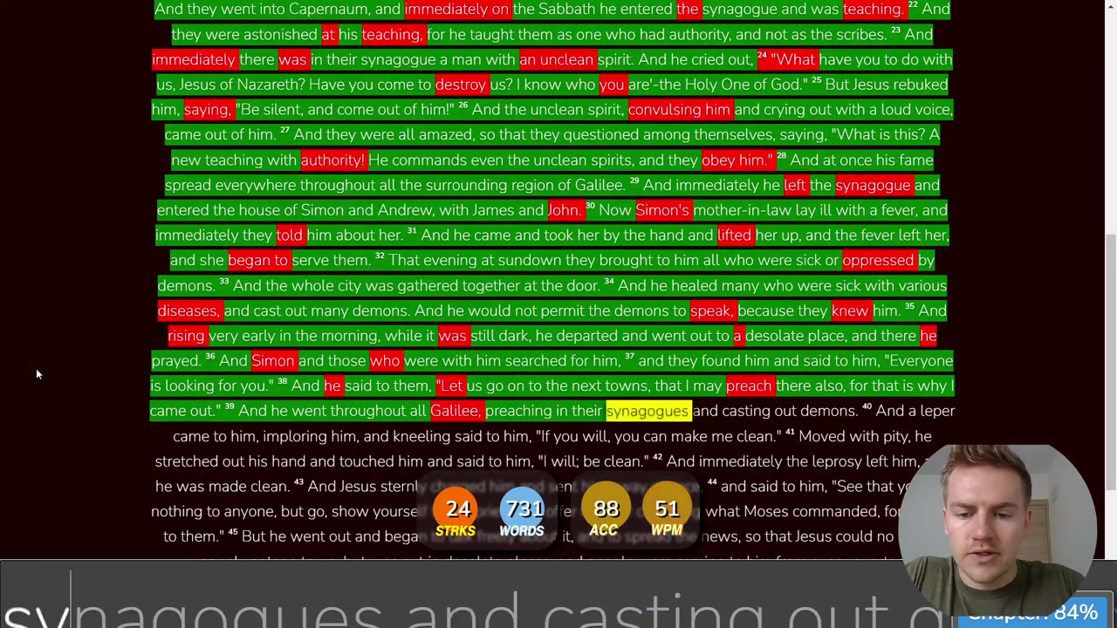
{"action": "type", "text": "nagogues and casting out d"}
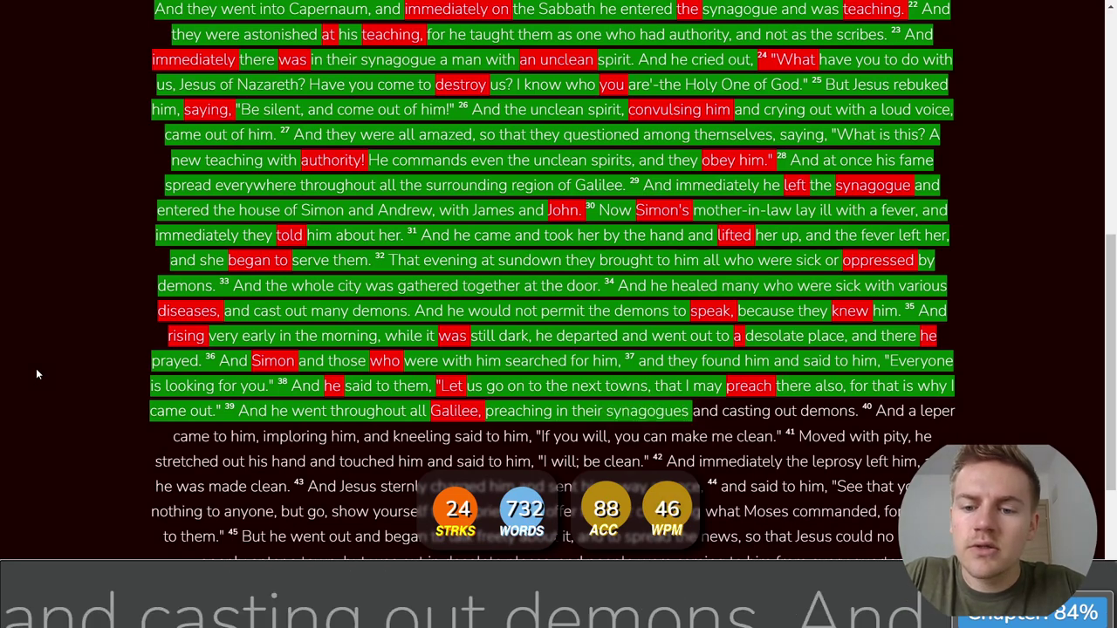
{"action": "type", "text": "emons"}
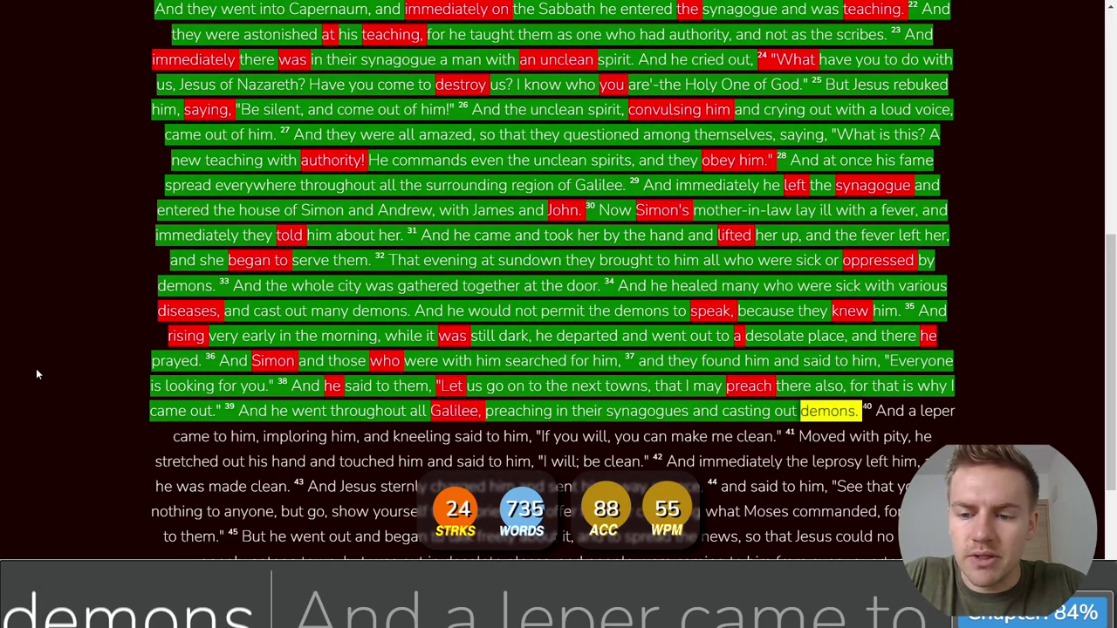
{"action": "type", "text": ". 40 And a leper came to him, "}
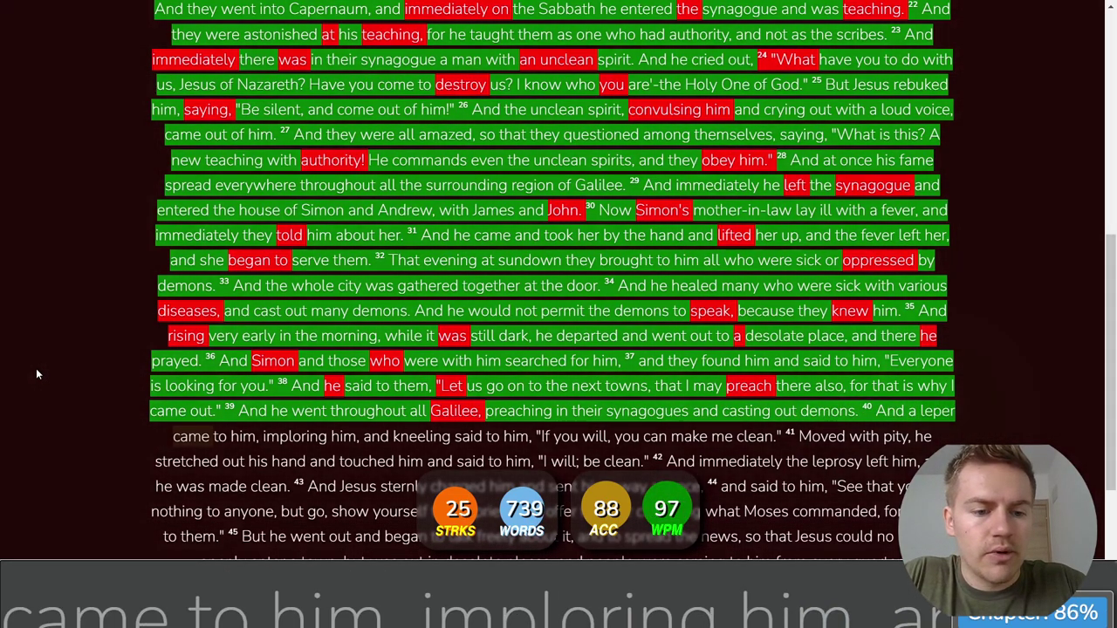
{"action": "type", "text": "impl"}
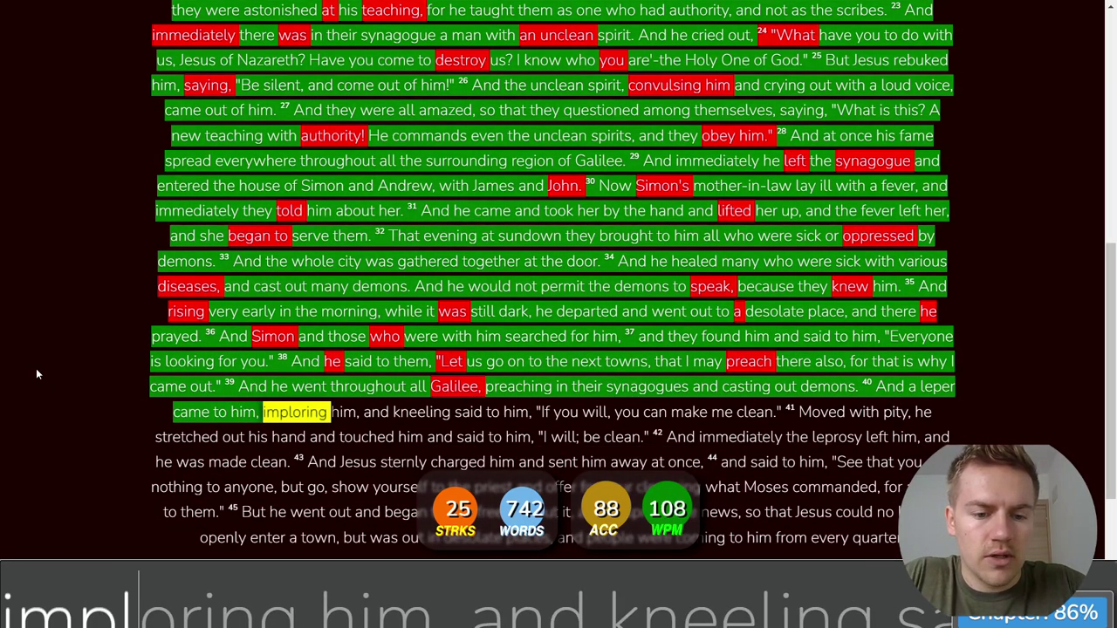
{"action": "type", "text": "oring him, and kne"}
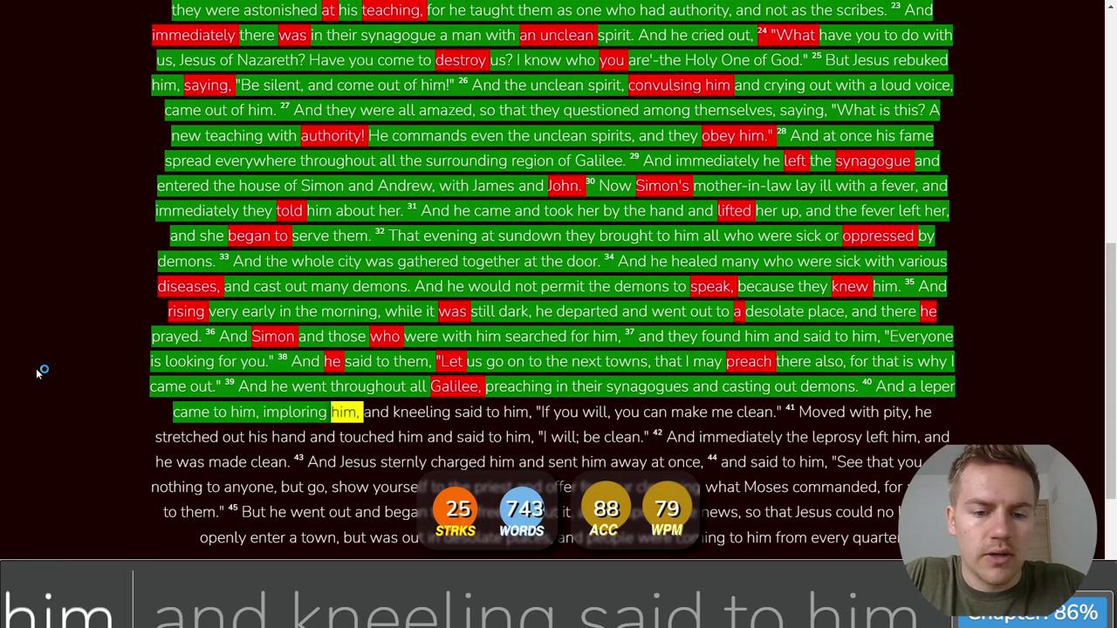
{"action": "type", "text": "eling said to him, "}
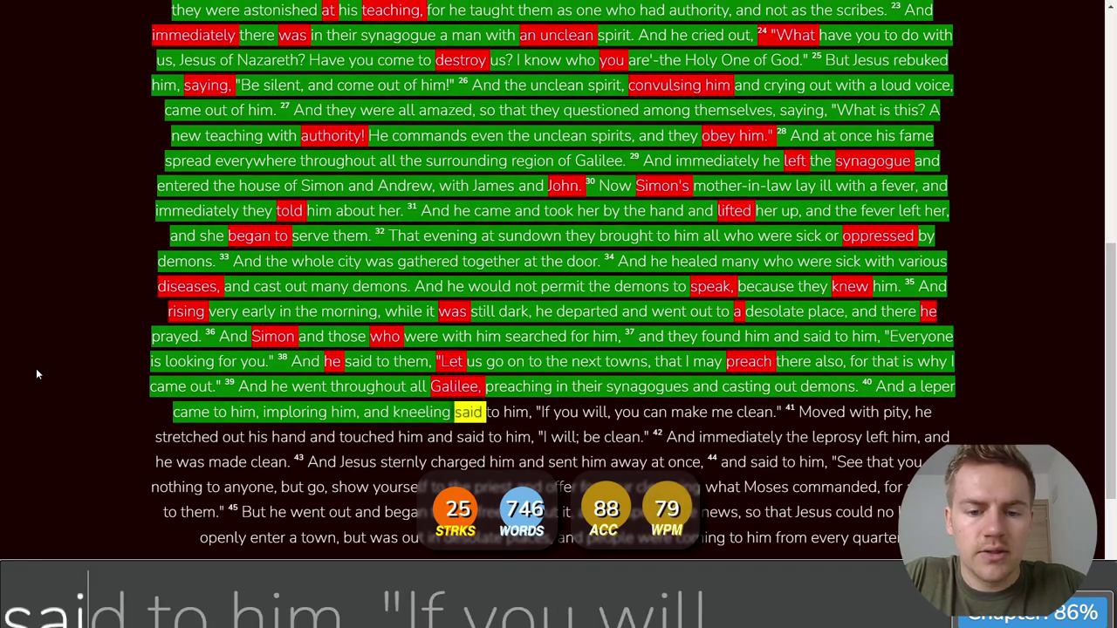
{"action": "type", "text": "\""}
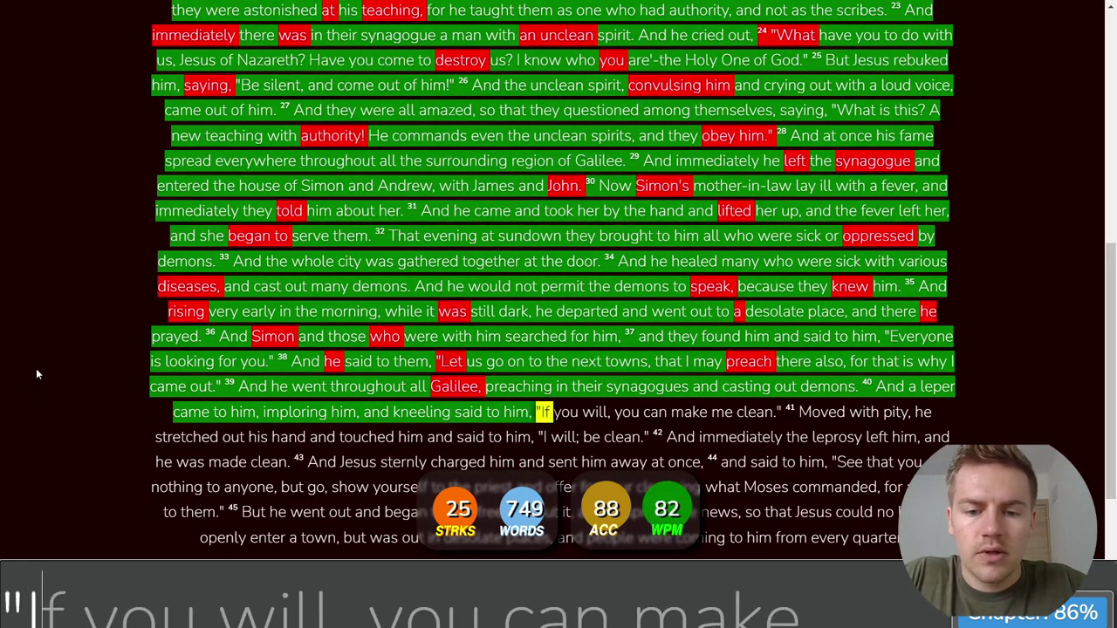
{"action": "type", "text": "If you will"}
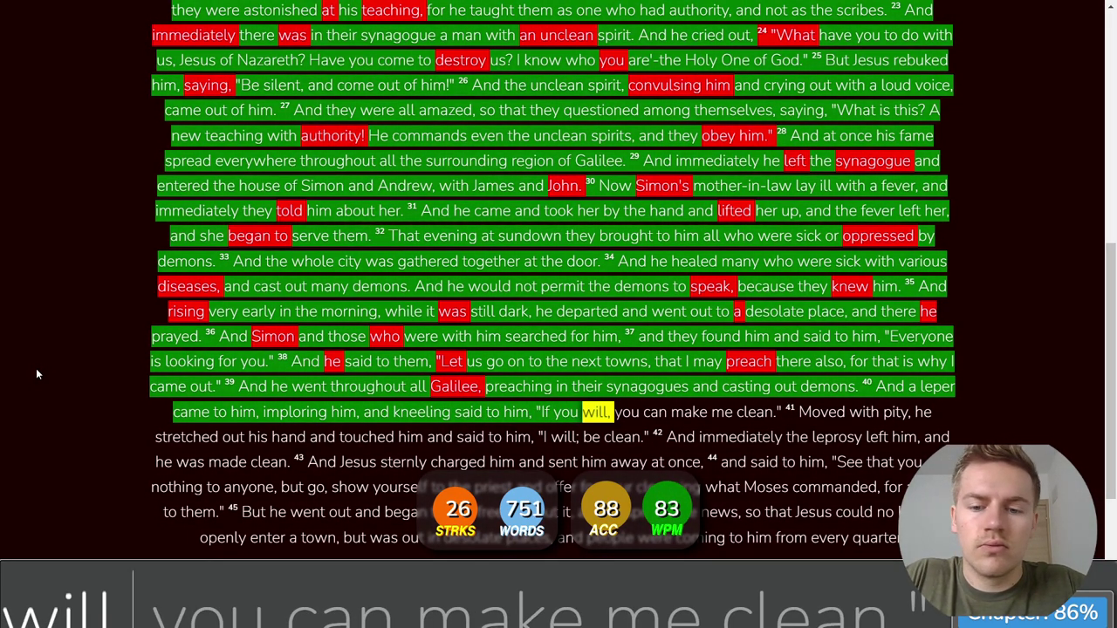
{"action": "type", "text": ", you can make me clean.\" 41 Moved with"}
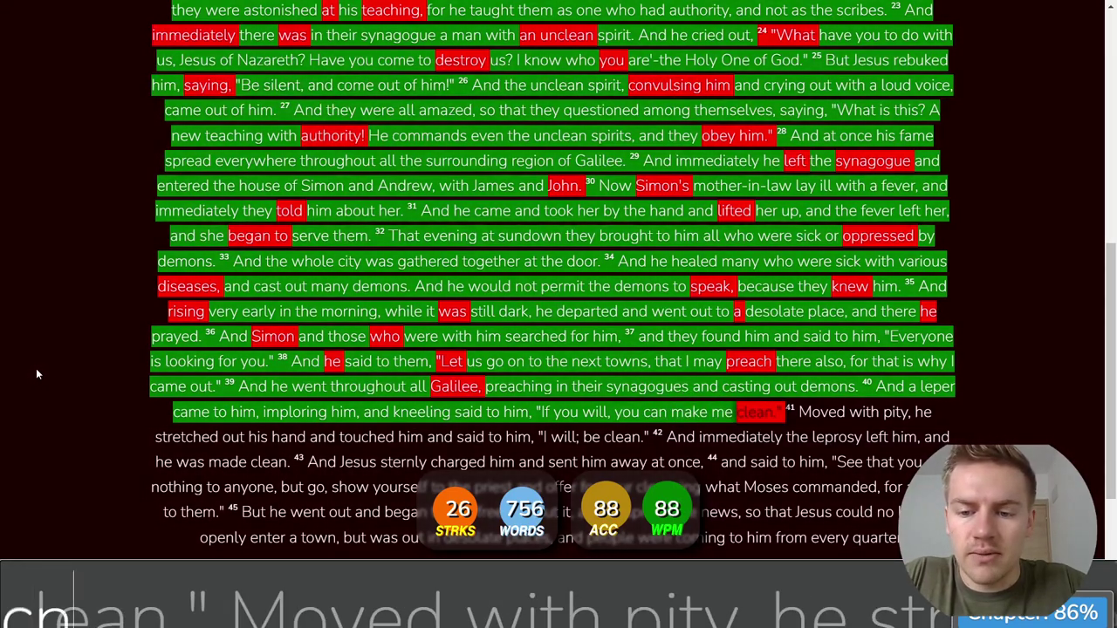
{"action": "key", "text": "BackSpace"}
{"action": "type", "text": "lean.\" 41 Moved with p"}
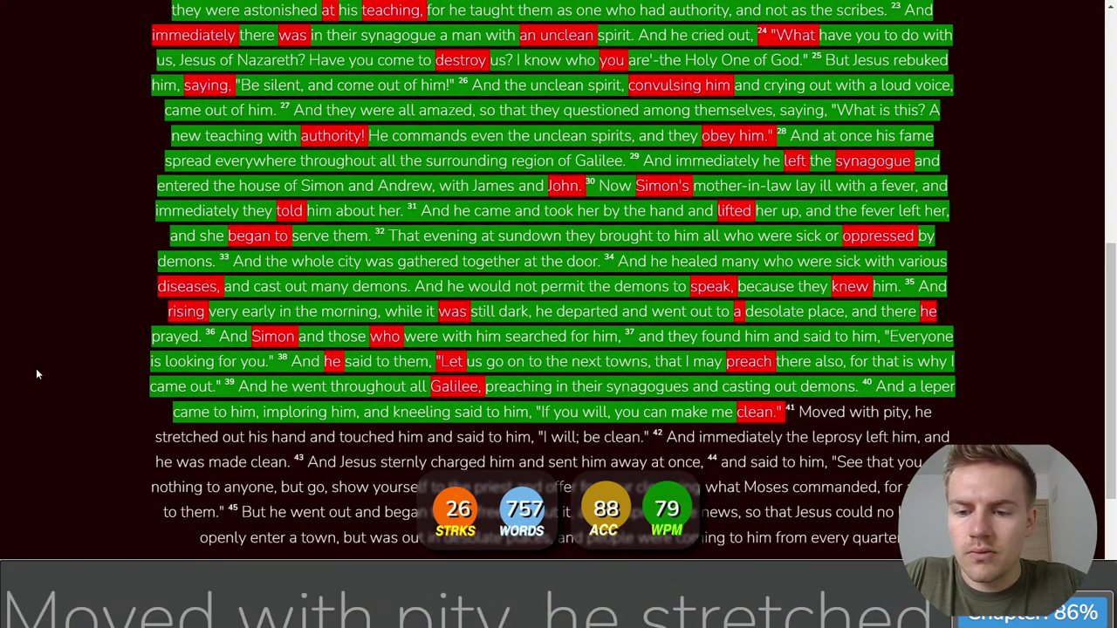
{"action": "type", "text": "ity"}
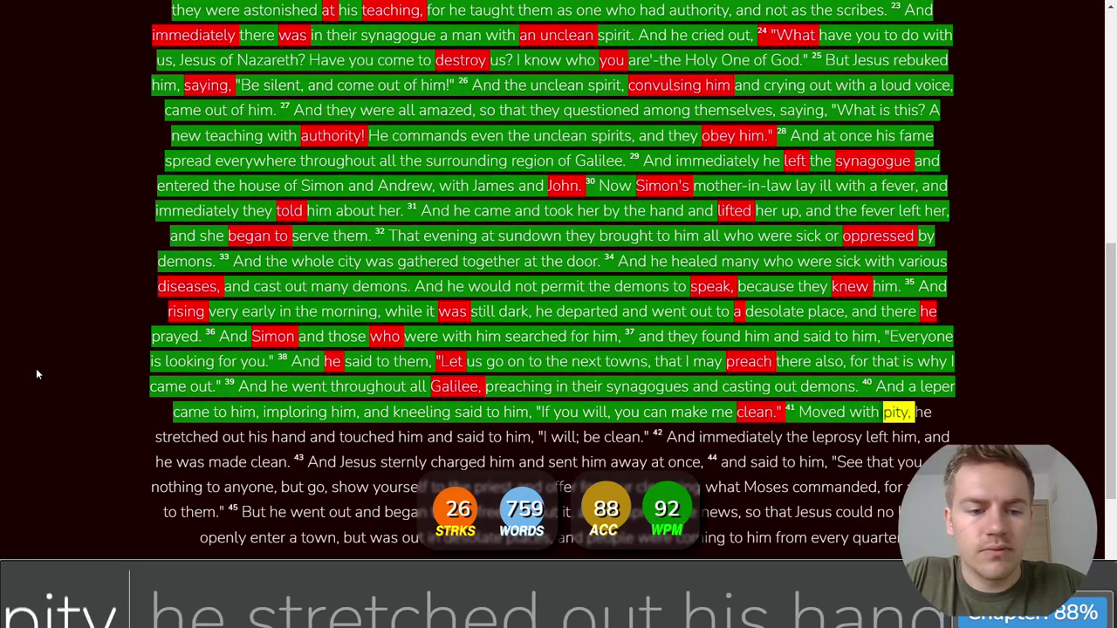
{"action": "type", "text": ", he str"}
{"action": "type", "text": "etch"}
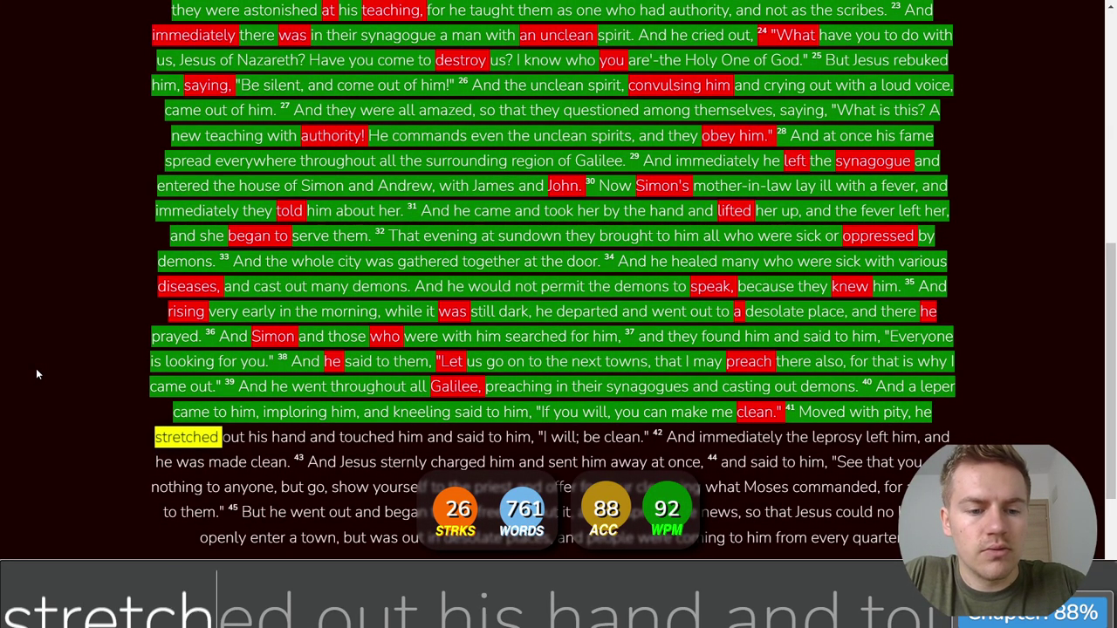
{"action": "type", "text": "ed out his hand and tou"}
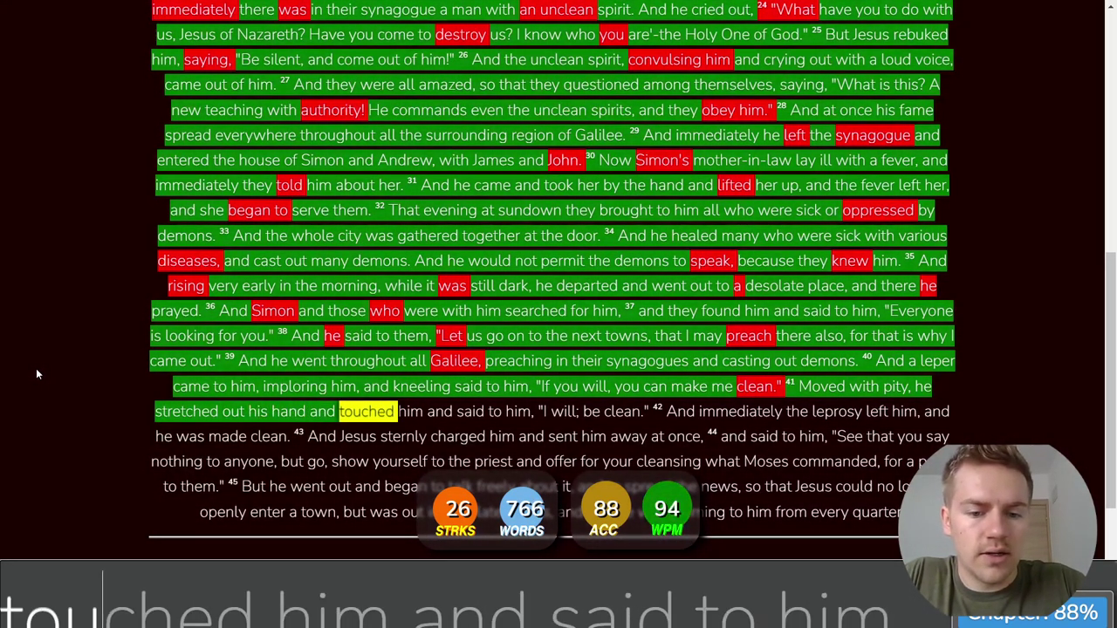
{"action": "type", "text": "ched him and said to "}
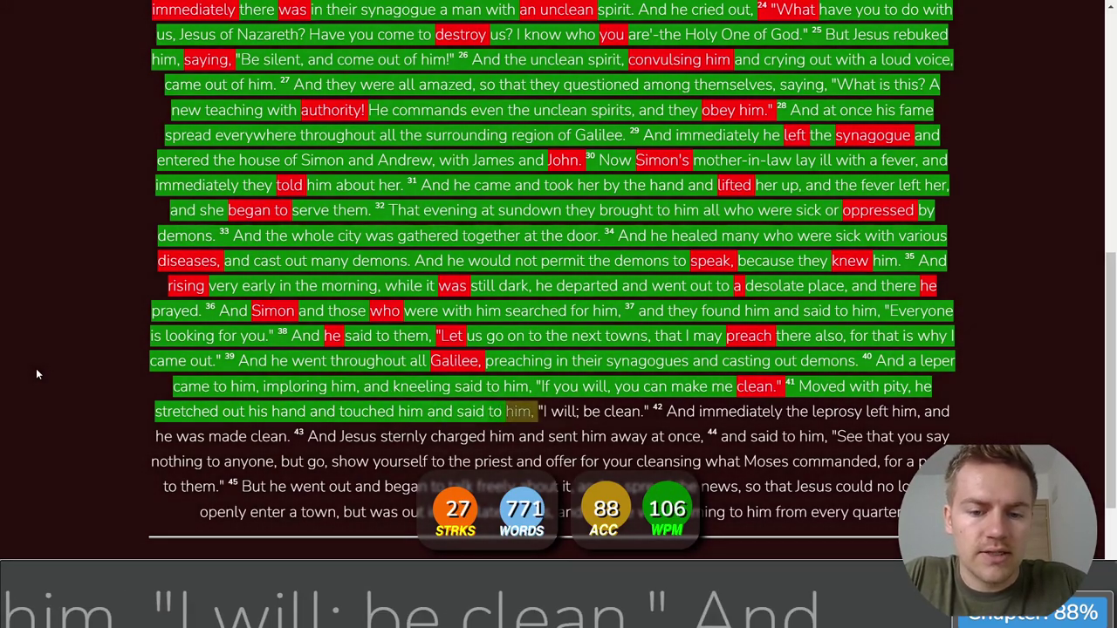
{"action": "type", "text": "him, \"I will be cl"}
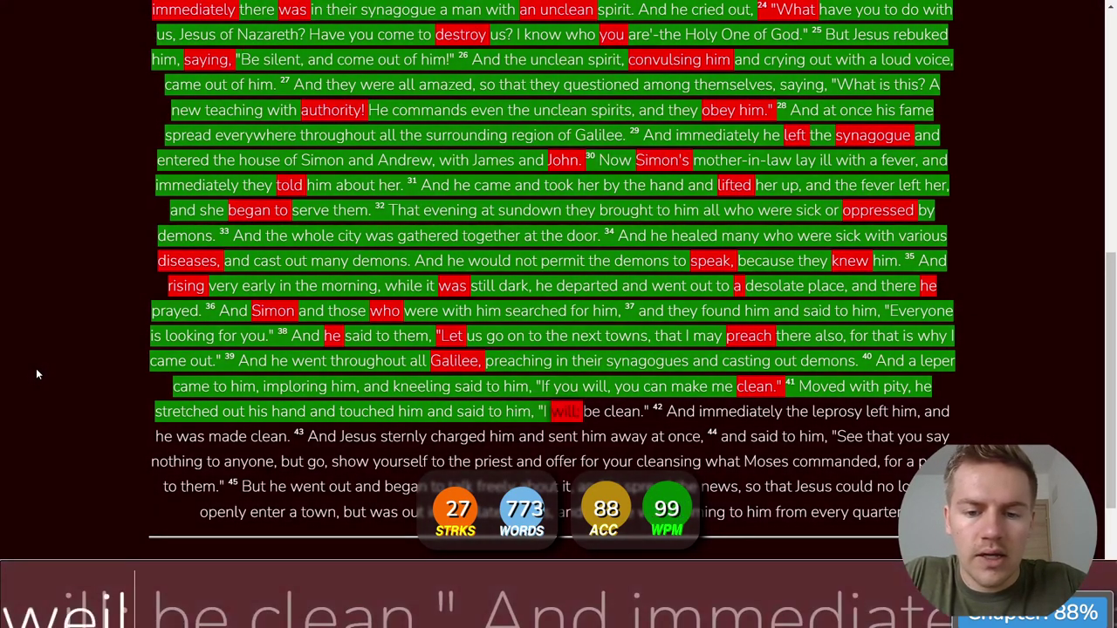
Step: Correct 'will;' and 'once,', typing verses 41–44 up to 'See that you say'
{"action": "key", "text": "BackSpace"}
{"action": "key", "text": "BackSpace"}
{"action": "type", "text": "il"}
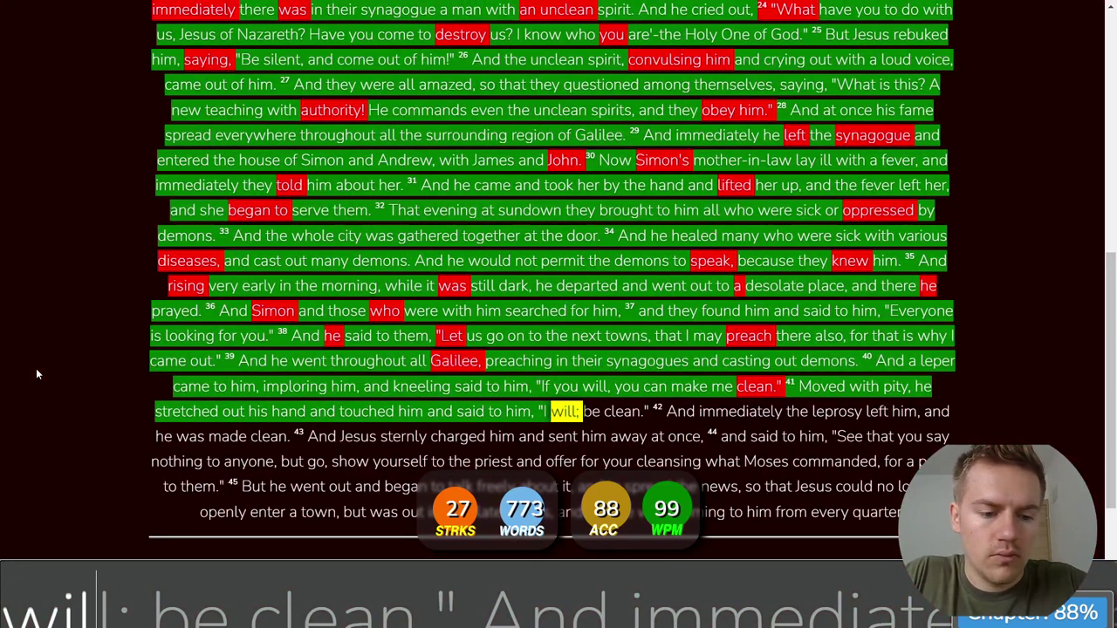
{"action": "type", "text": "l; be clean"}
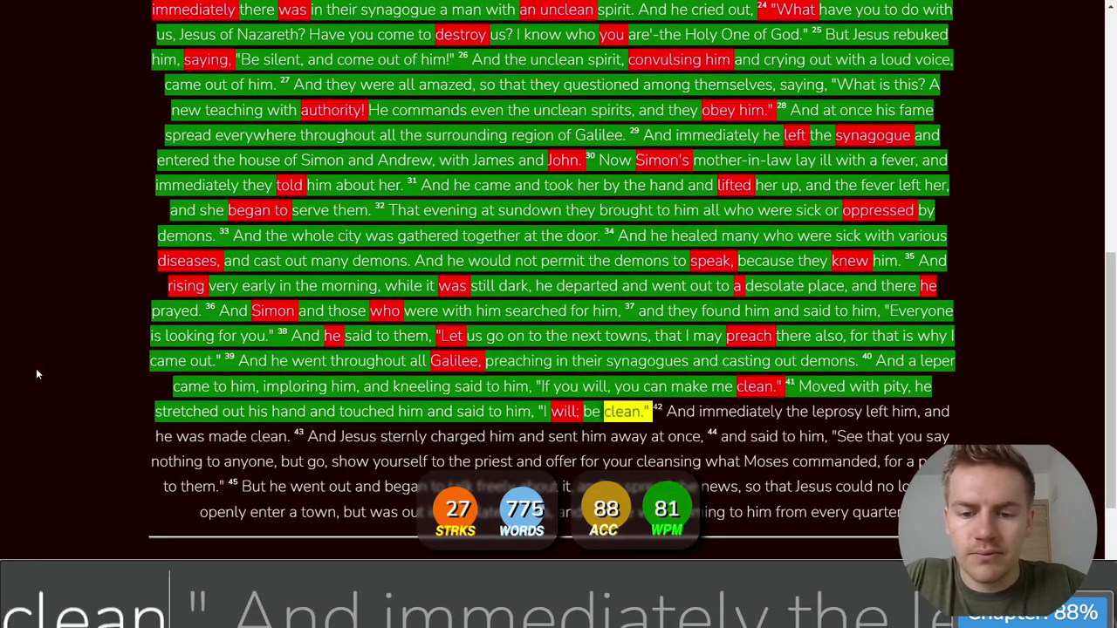
{"action": "type", "text": ".\" 42 And imm"}
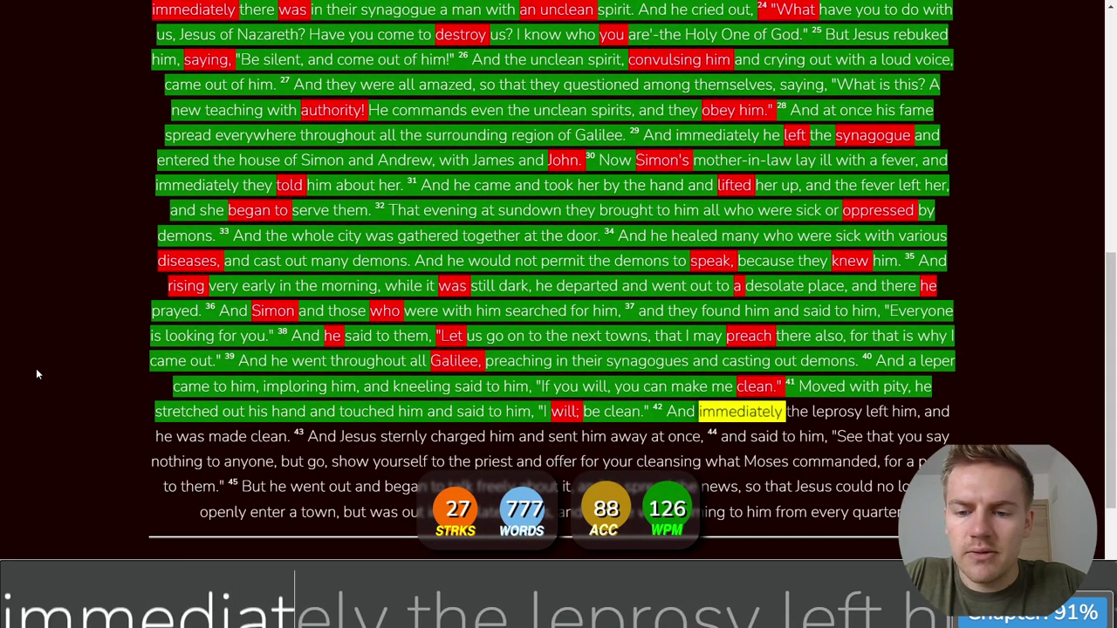
{"action": "type", "text": "ediately the le"}
{"action": "type", "text": "pros"}
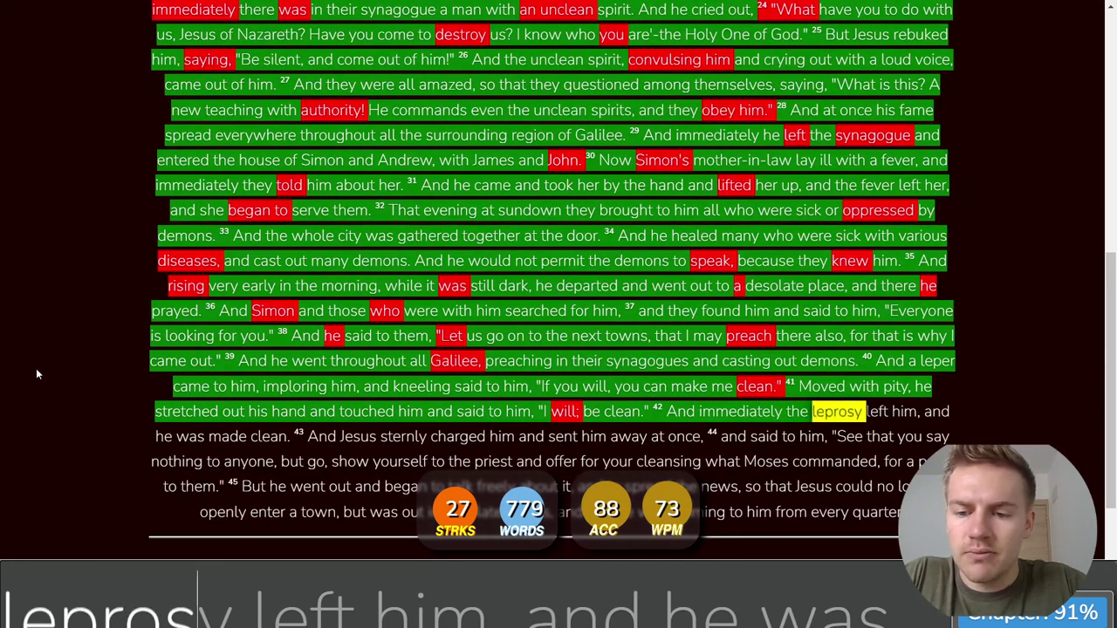
{"action": "type", "text": "y left him, and he was made clean."}
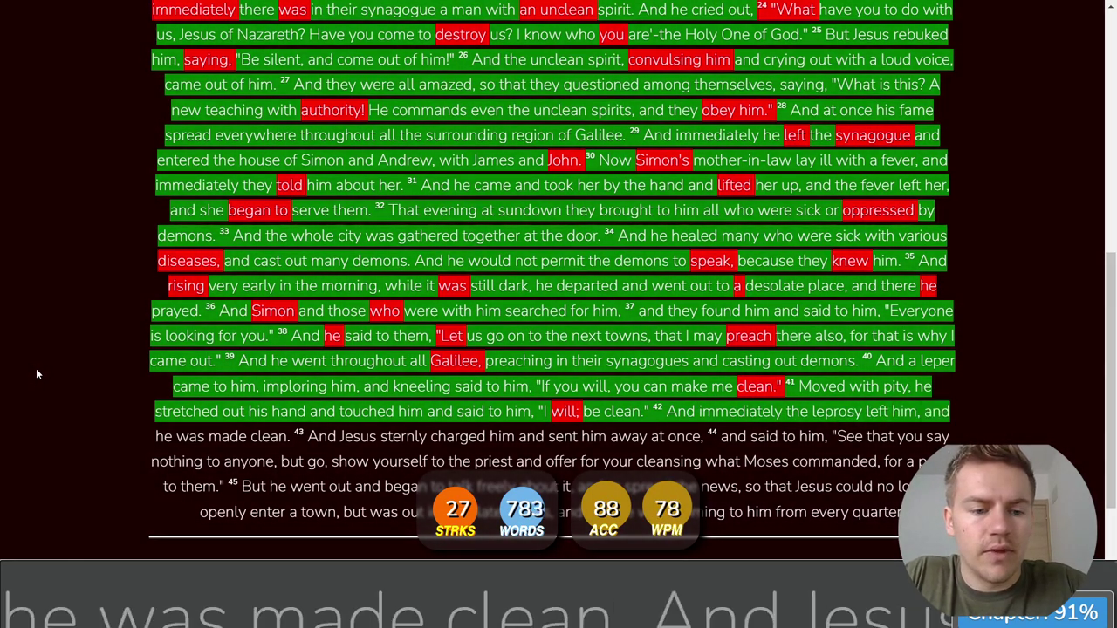
{"action": "type", "text": " 43 And Jesus "}
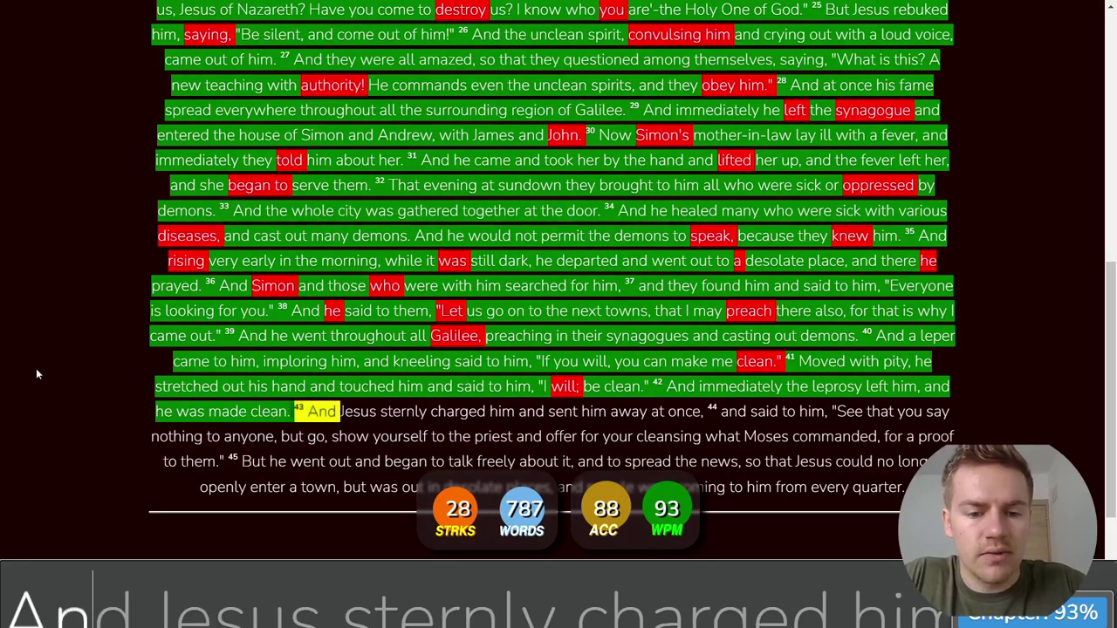
{"action": "type", "text": "sternly charged him and s"}
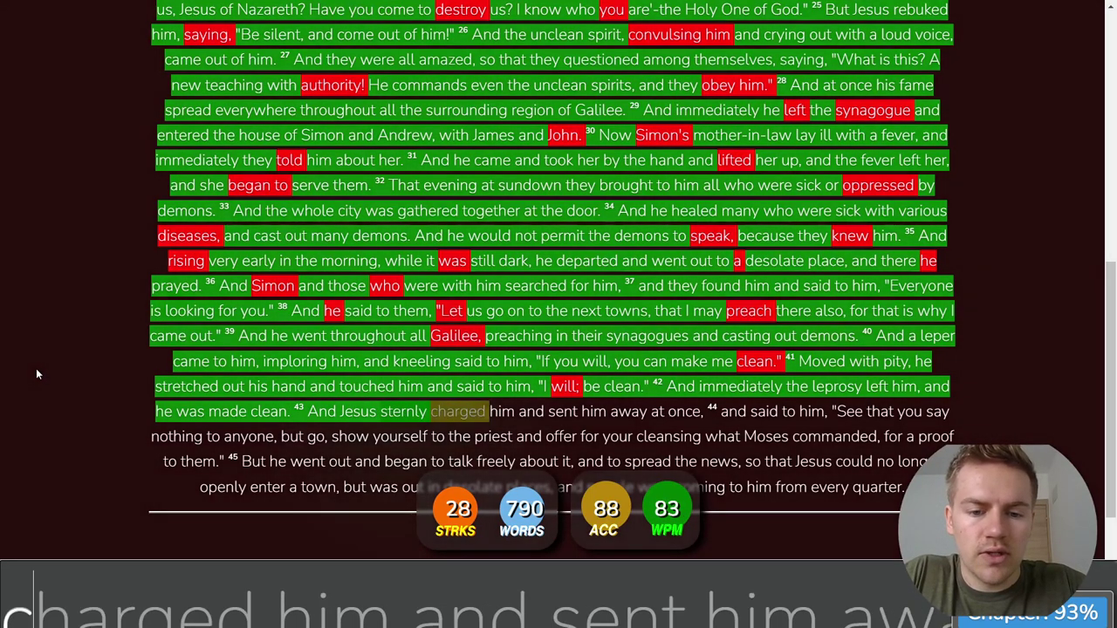
{"action": "type", "text": "ent him away at once 44 an"}
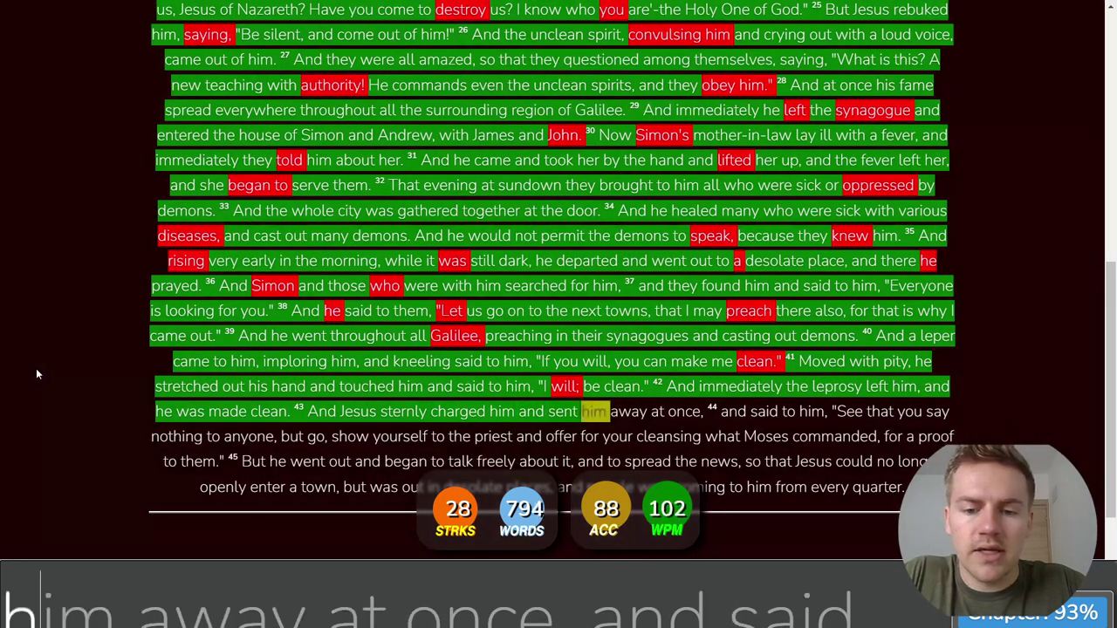
{"action": "key", "text": "BackSpace"}
{"action": "key", "text": "BackSpace"}
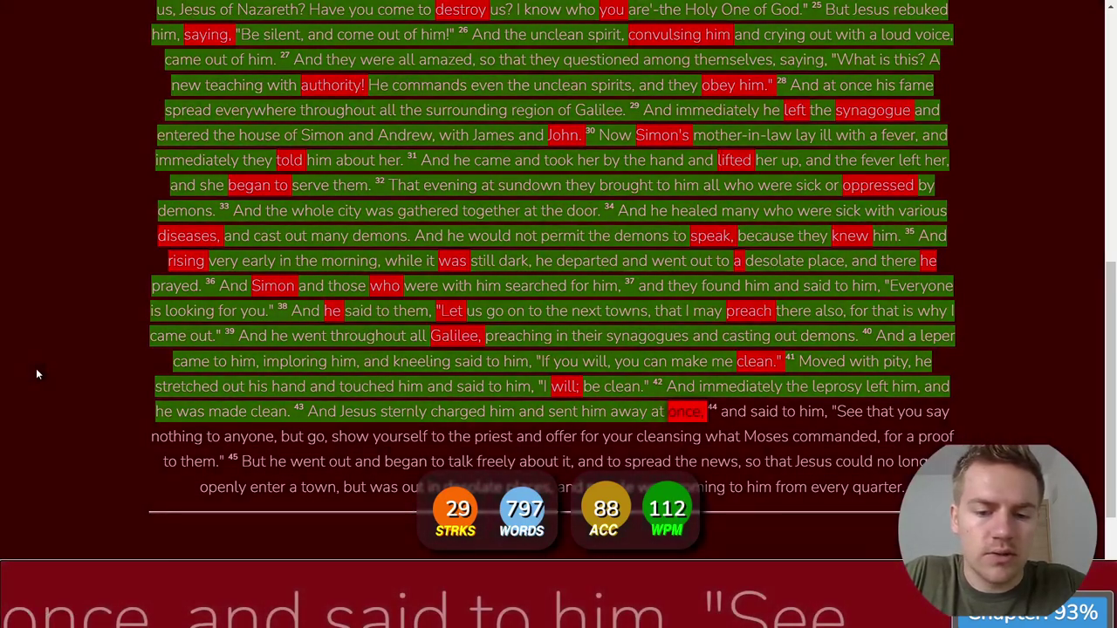
{"action": "type", "text": "onceea"}
{"action": "key", "text": "BackSpace"}
{"action": "key", "text": "BackSpace"}
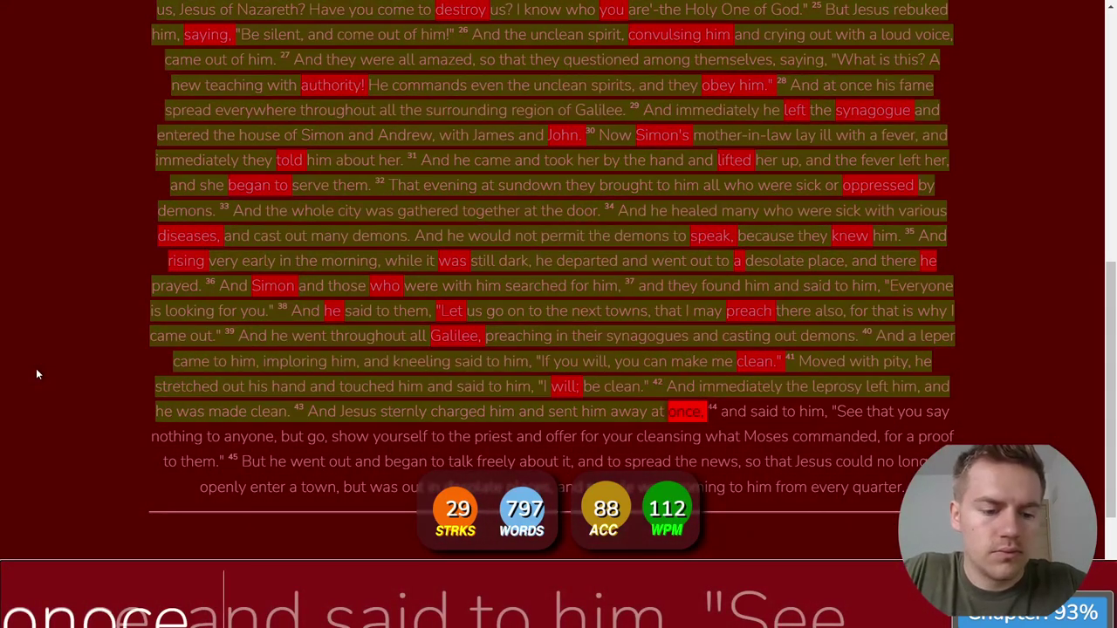
{"action": "type", "text": ", 44 and said to him"}
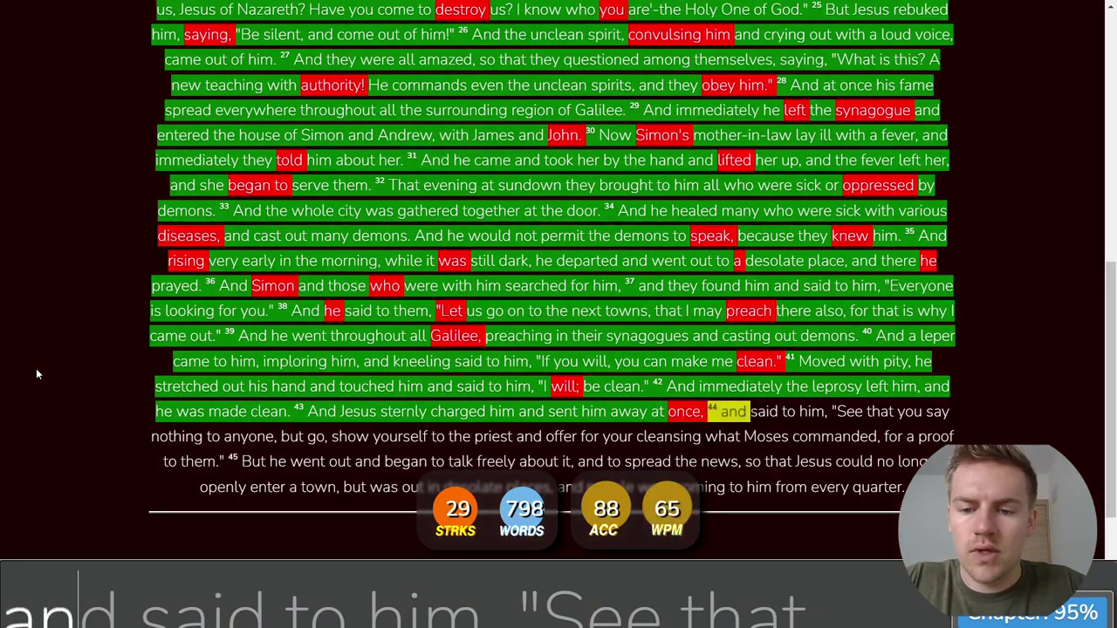
{"action": "type", "text": ", "}
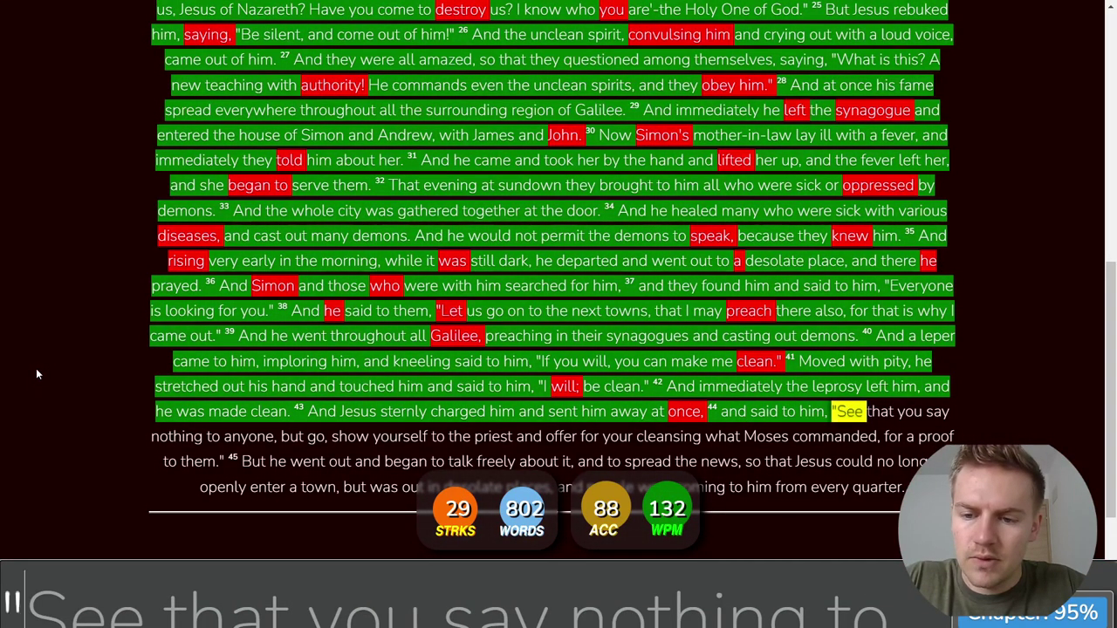
{"action": "type", "text": "\"See that you say nothing"}
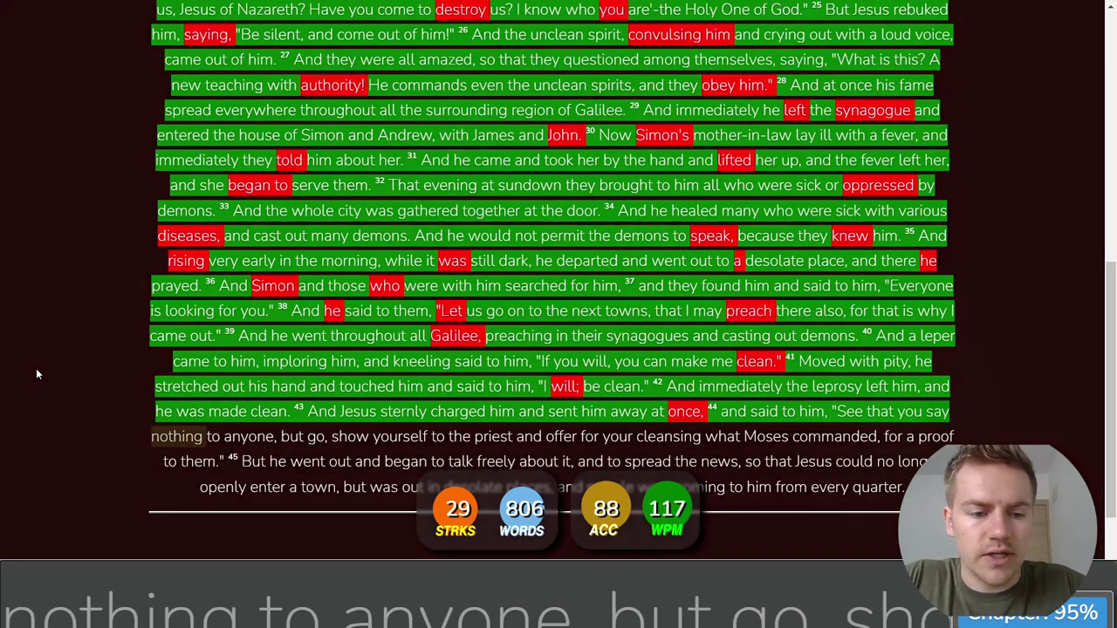
{"action": "type", "text": " to anyone"}
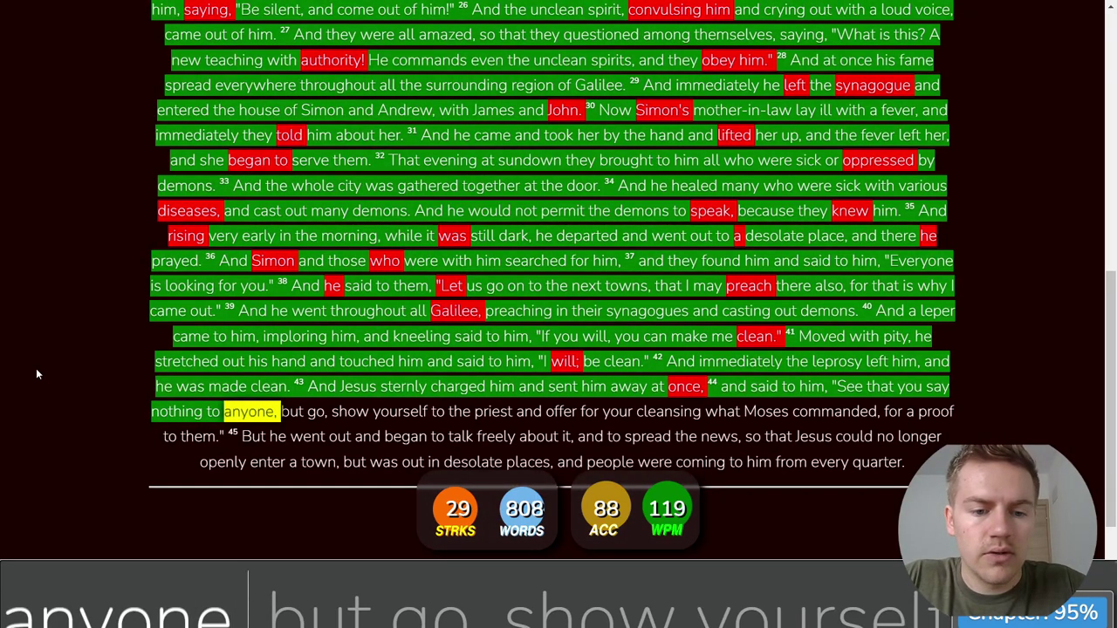
{"action": "type", "text": ", but go, "}
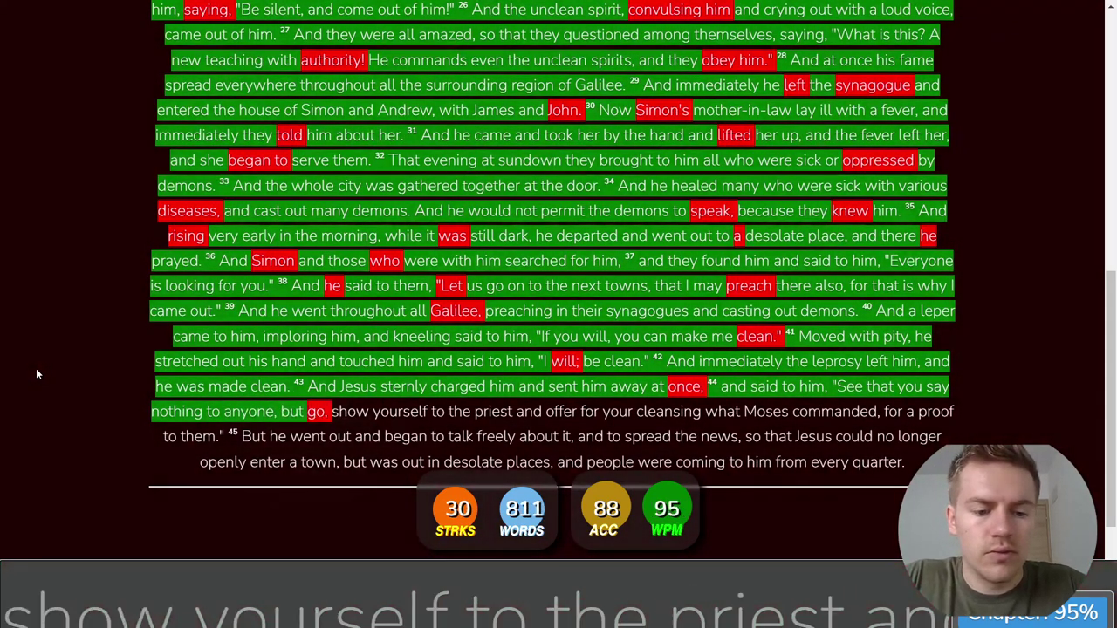
{"action": "type", "text": "show yourself to the p"}
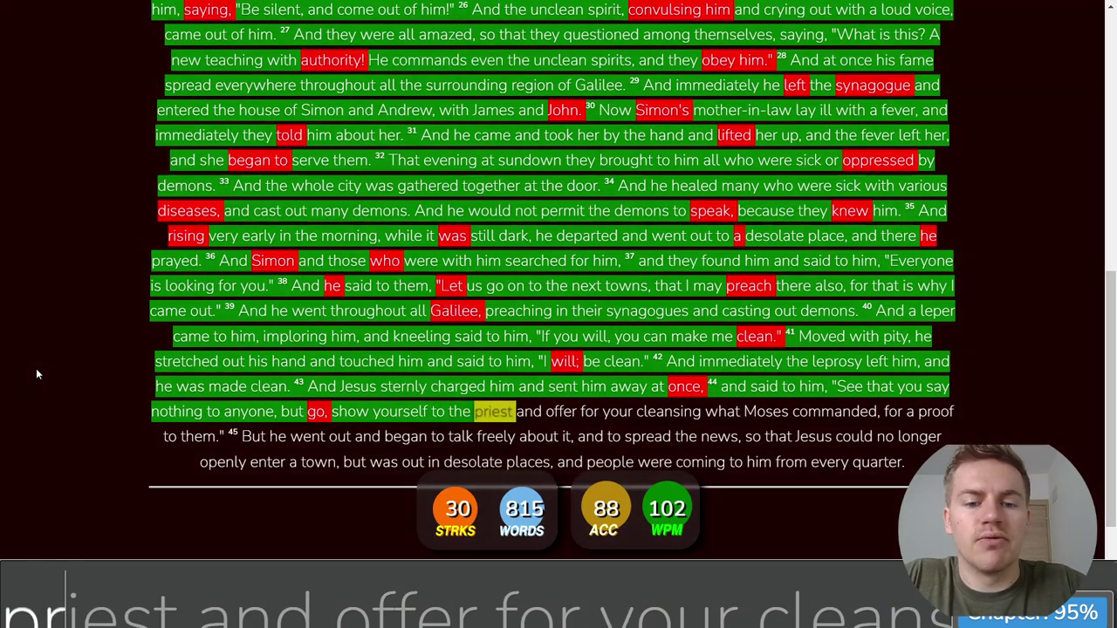
{"action": "type", "text": "riest and offer"}
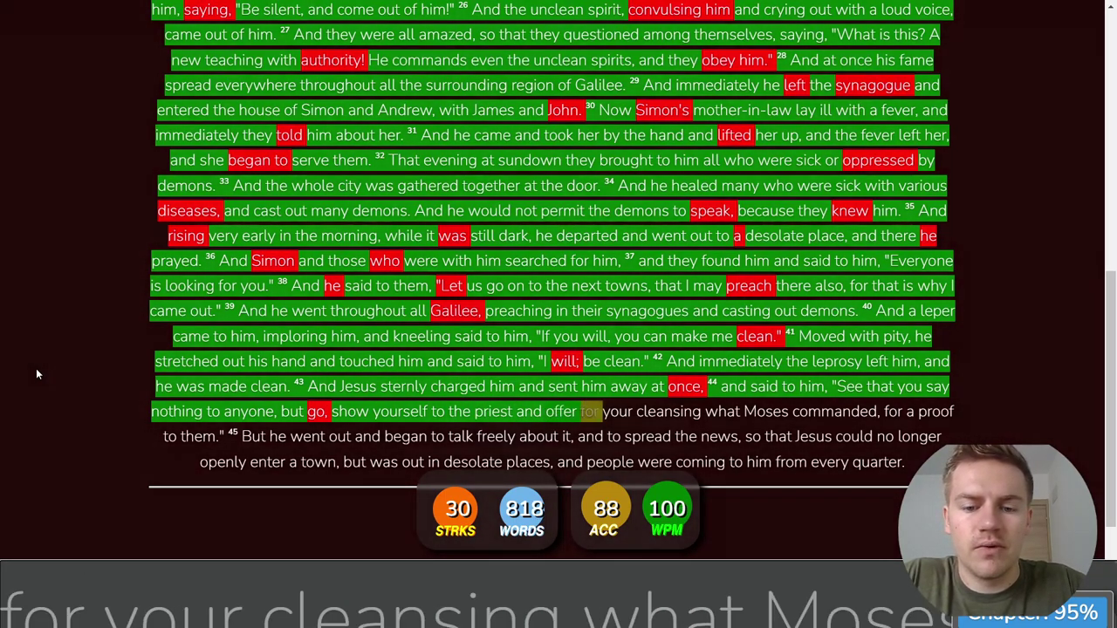
{"action": "type", "text": " for your cleansing"}
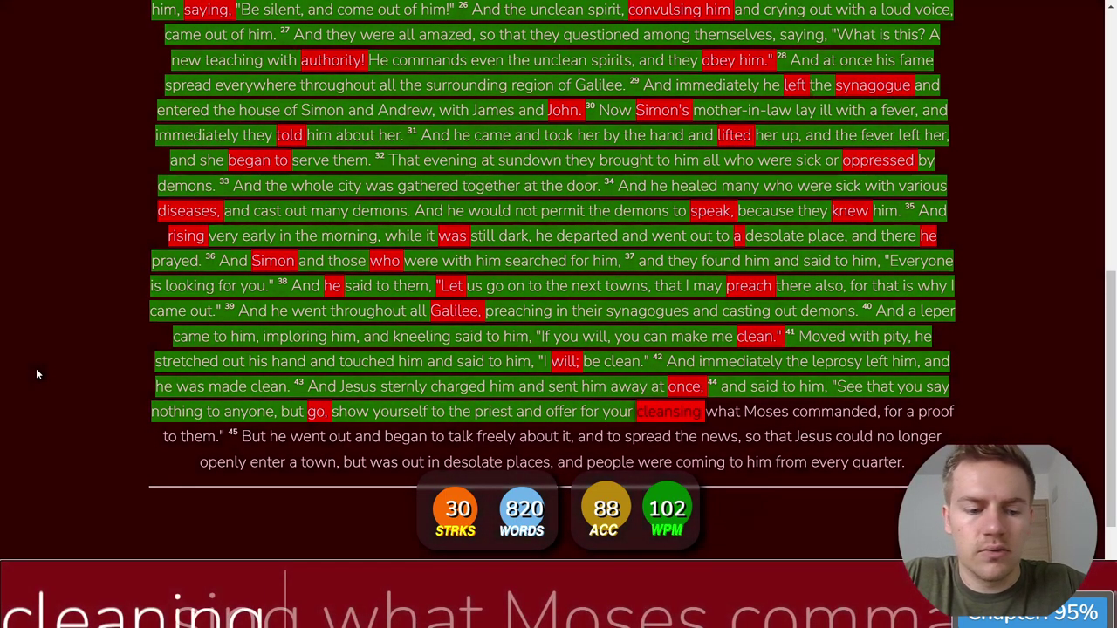
Step: Fix typos in 'cleansing', 'in' and 'were', finishing verse 44 and verse 45 through 'from every quarter.'
{"action": "key", "text": "BackSpace"}
{"action": "key", "text": "BackSpace"}
{"action": "key", "text": "BackSpace"}
{"action": "type", "text": "sing what Moses "}
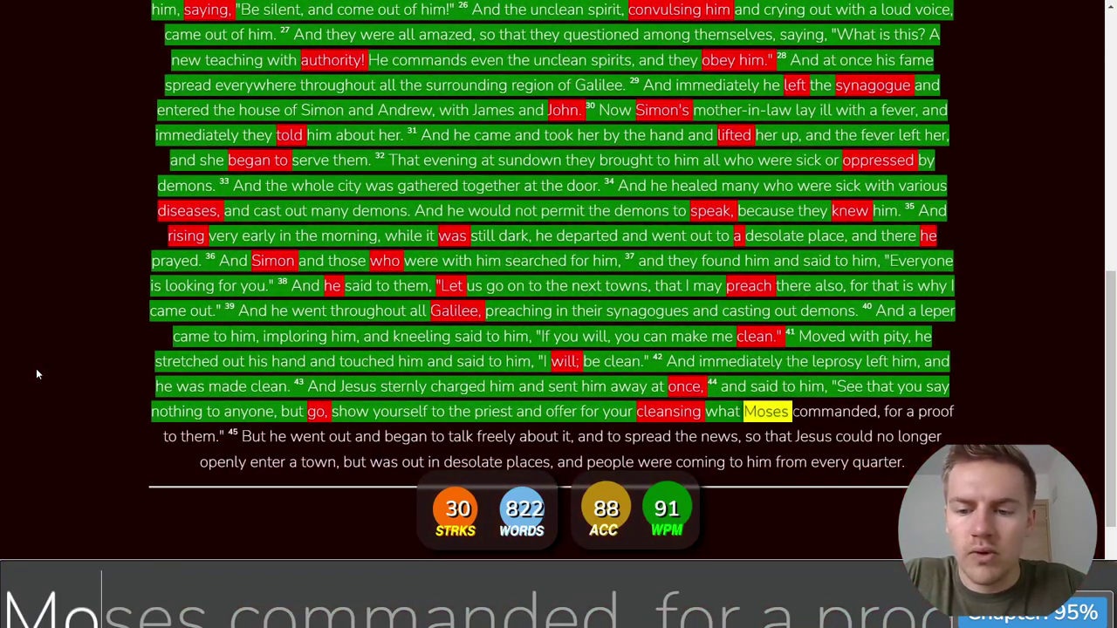
{"action": "type", "text": "commanded, for a proof to the"}
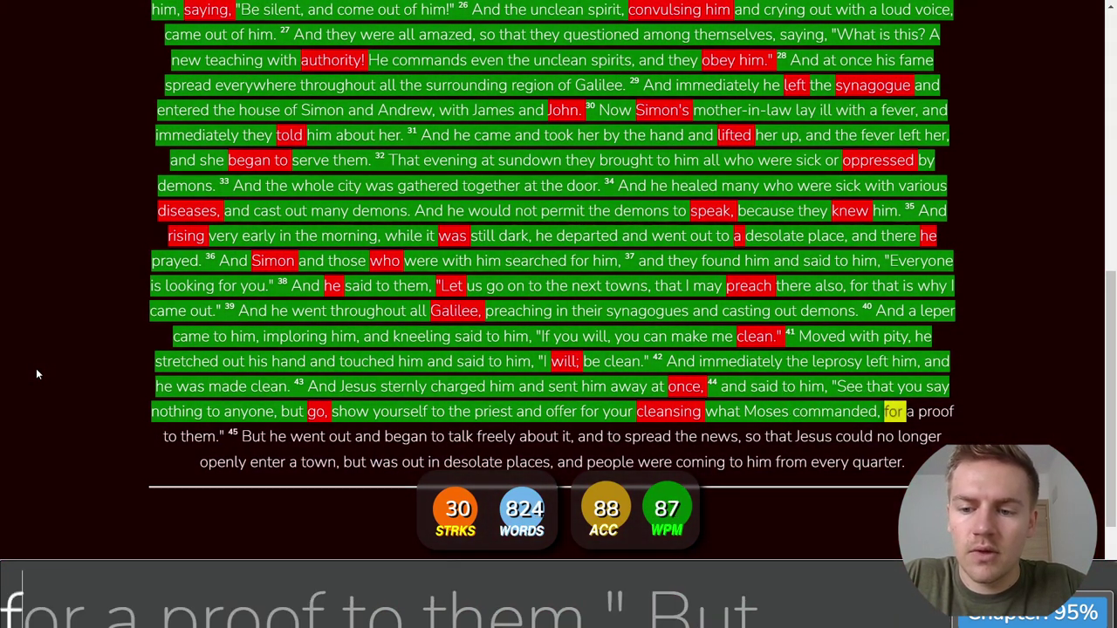
{"action": "type", "text": "m"}
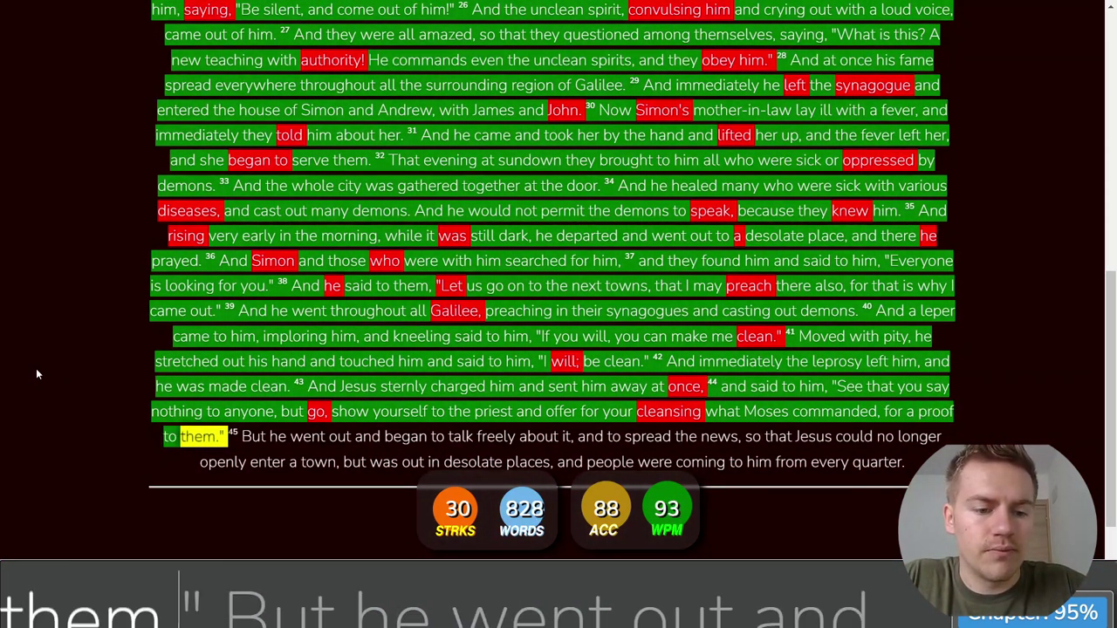
{"action": "type", "text": ".\" But he went out "}
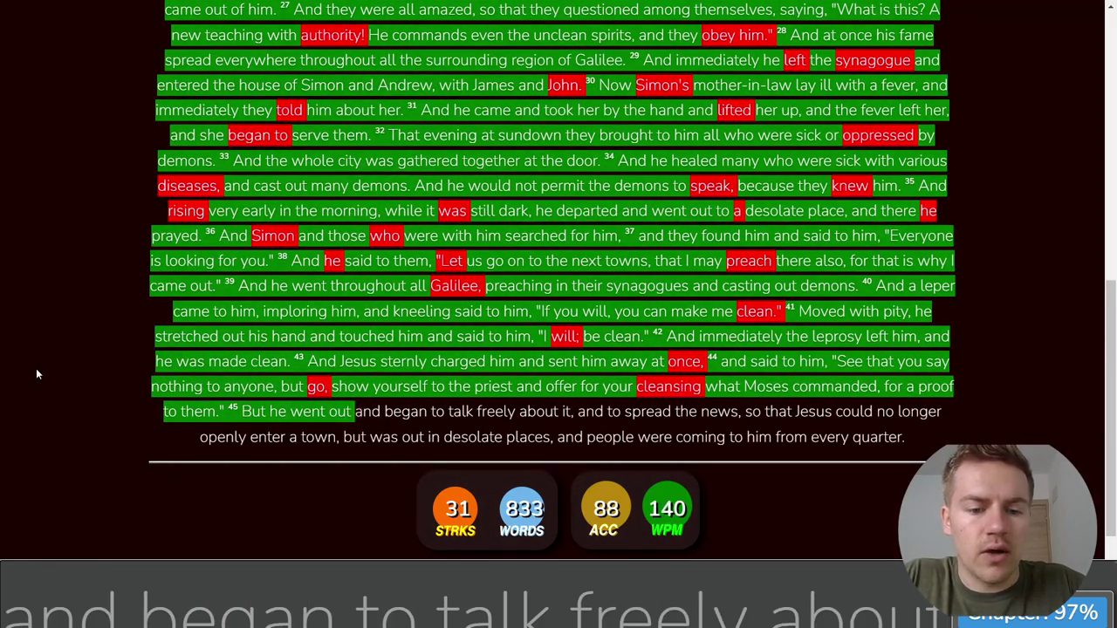
{"action": "type", "text": "an"}
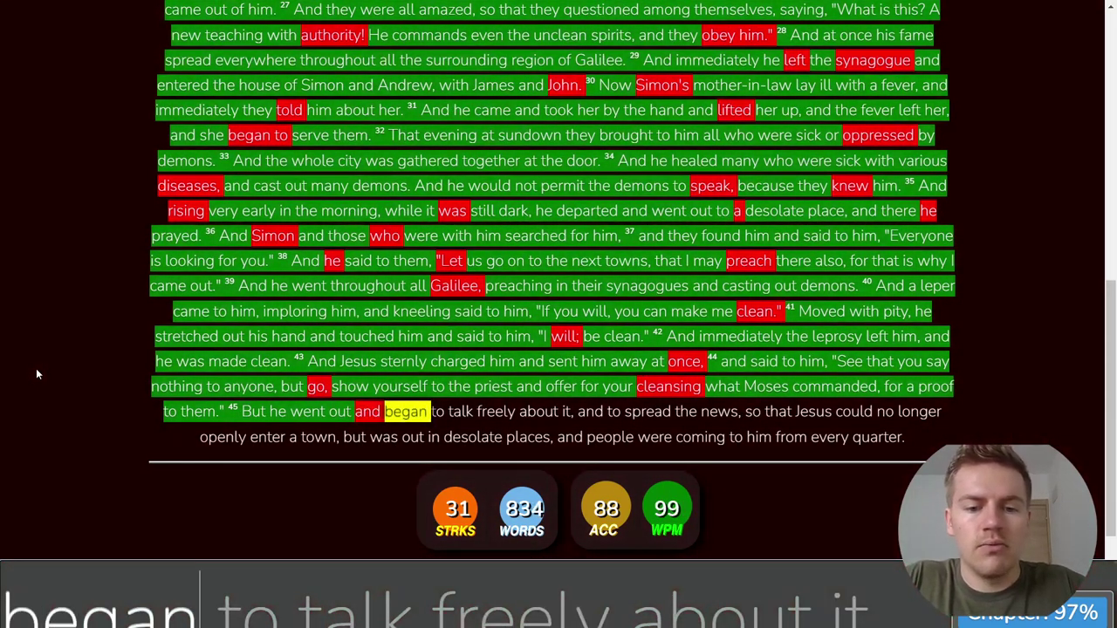
{"action": "type", "text": "d began to talk free"}
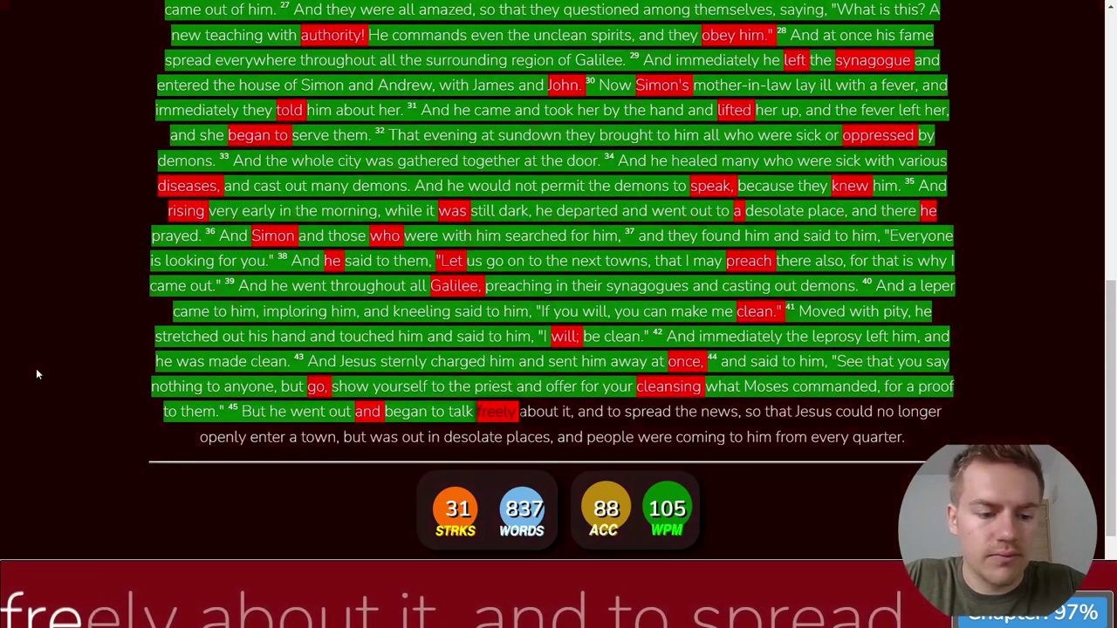
{"action": "type", "text": "ly about it, and "}
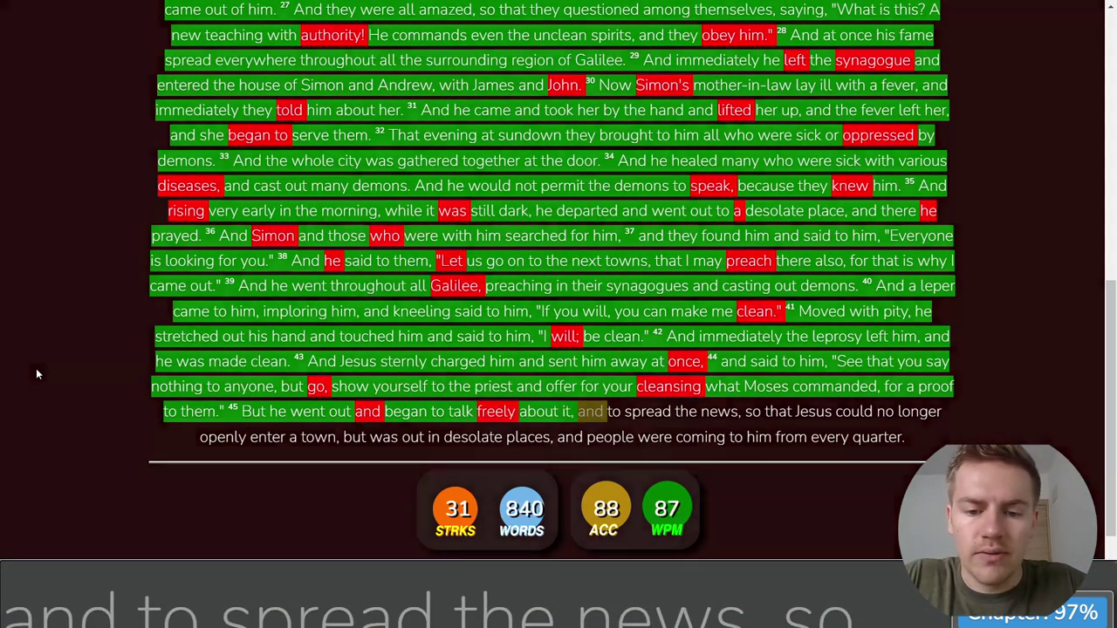
{"action": "type", "text": "to spread the news, so that "}
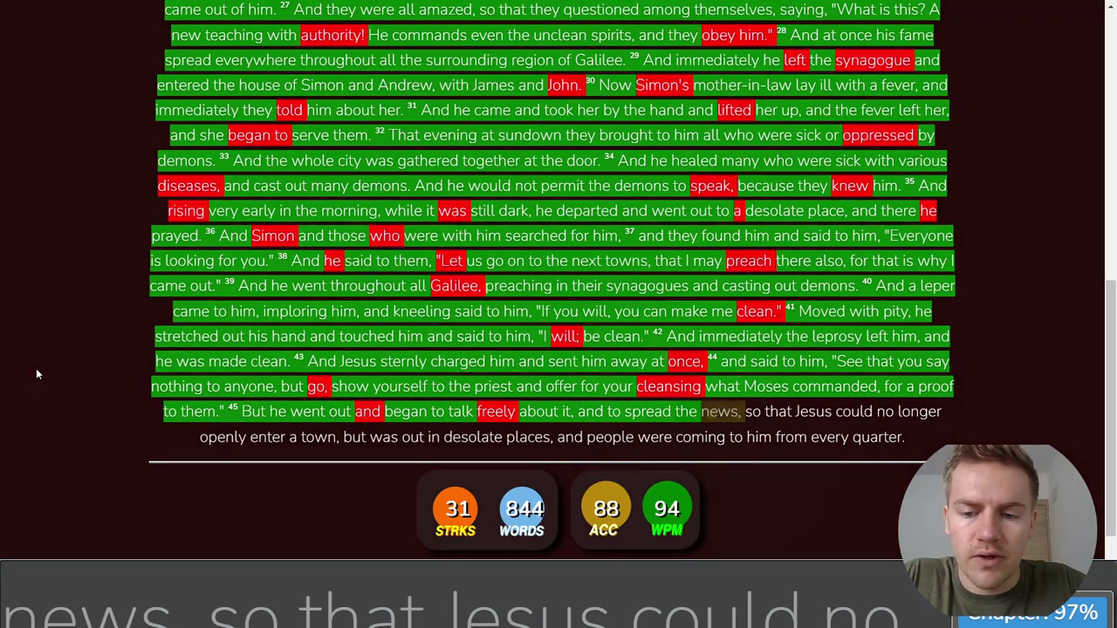
{"action": "type", "text": "Jesus could no longer o"}
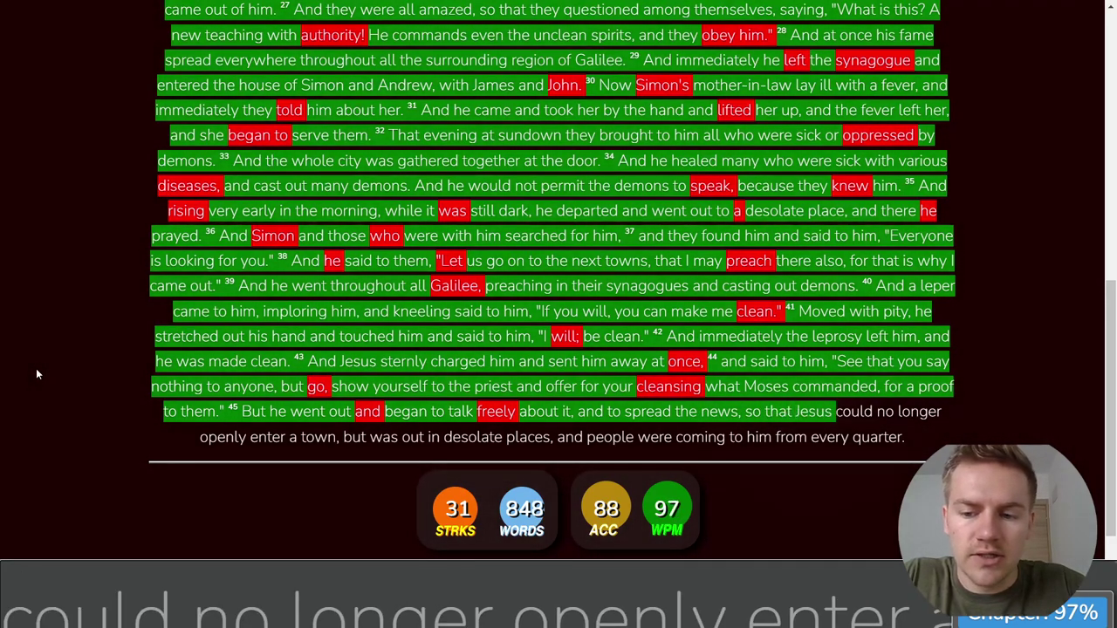
{"action": "type", "text": "penly enter a tow"}
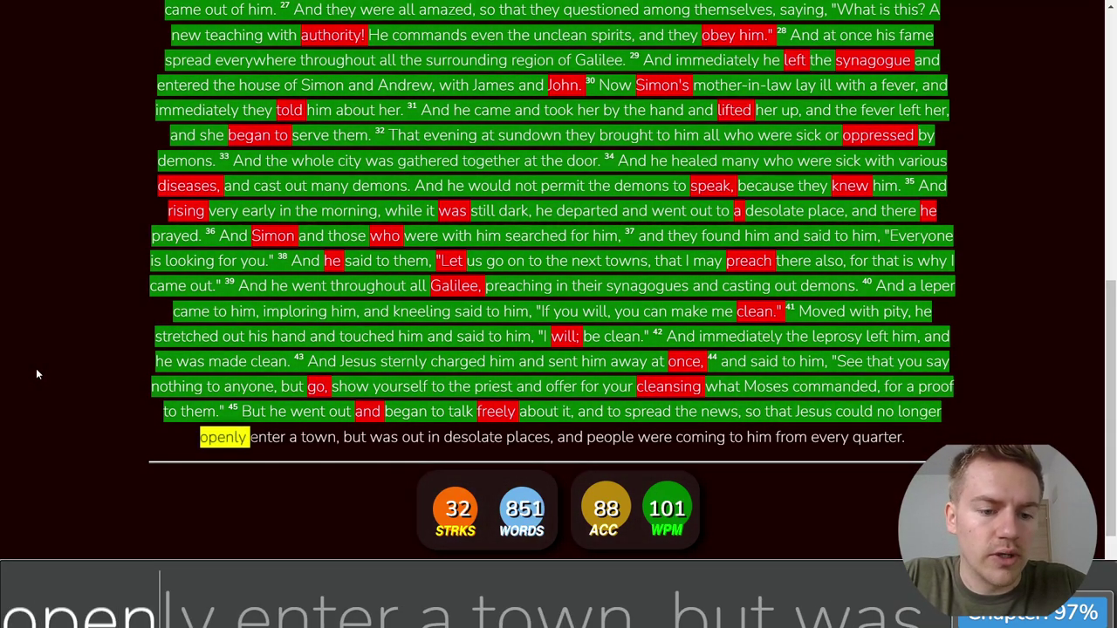
{"action": "type", "text": "n, but was out tin"}
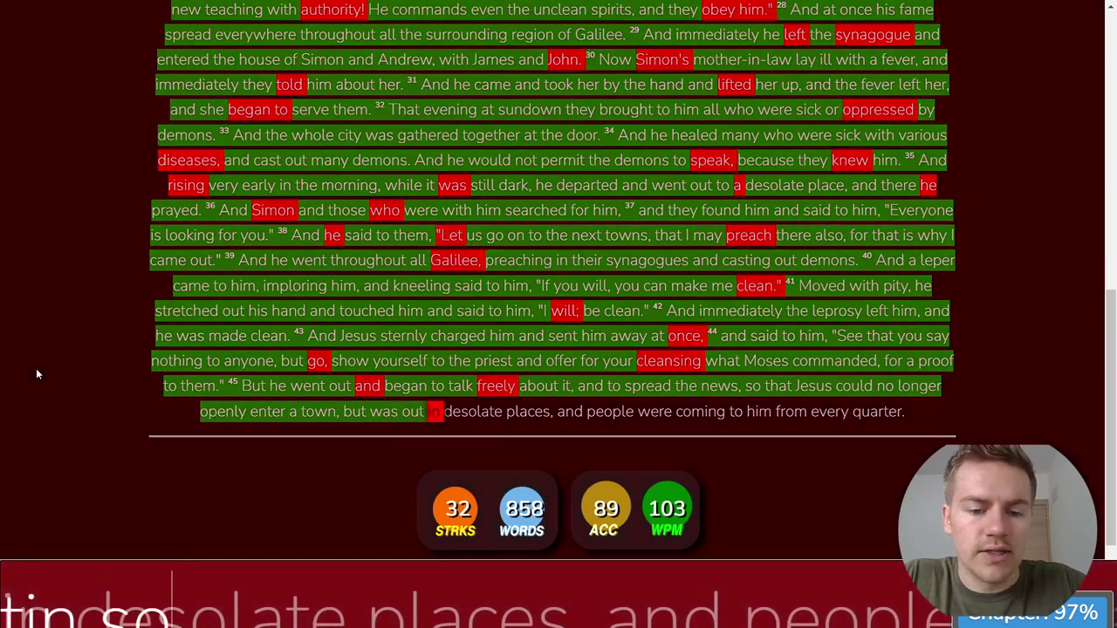
{"action": "key", "text": "BackSpace"}
{"action": "key", "text": "BackSpace"}
{"action": "key", "text": "BackSpace"}
{"action": "type", "text": "in d"}
{"action": "type", "text": "esolat"}
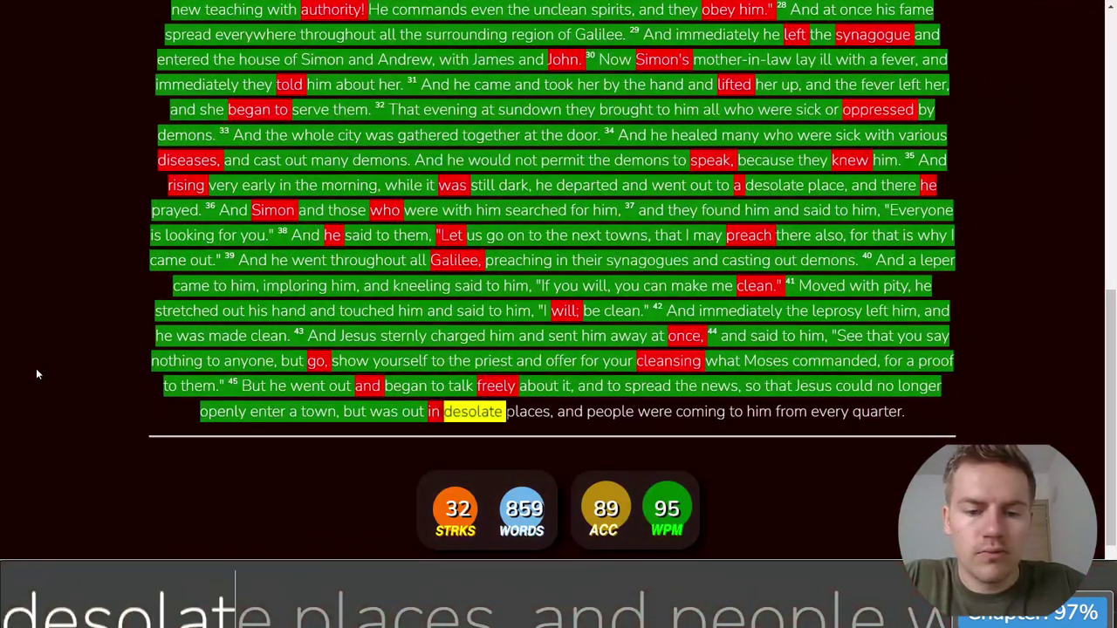
{"action": "type", "text": "e"}
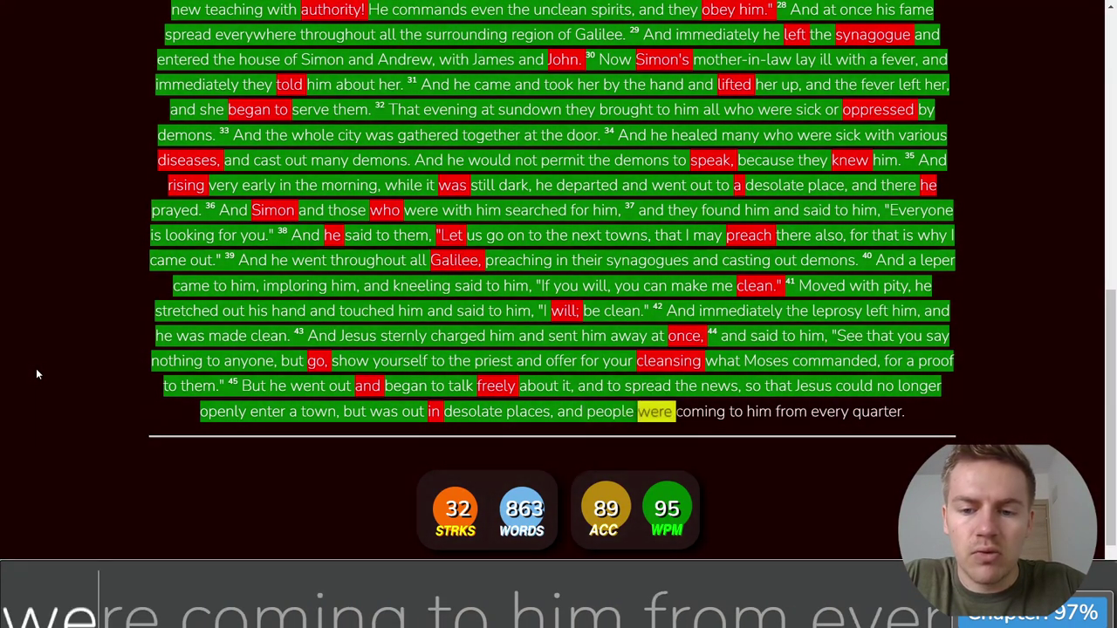
{"action": "type", "text": " places, and people were c"}
{"action": "key", "text": "BackSpace"}
{"action": "type", "text": "e co"}
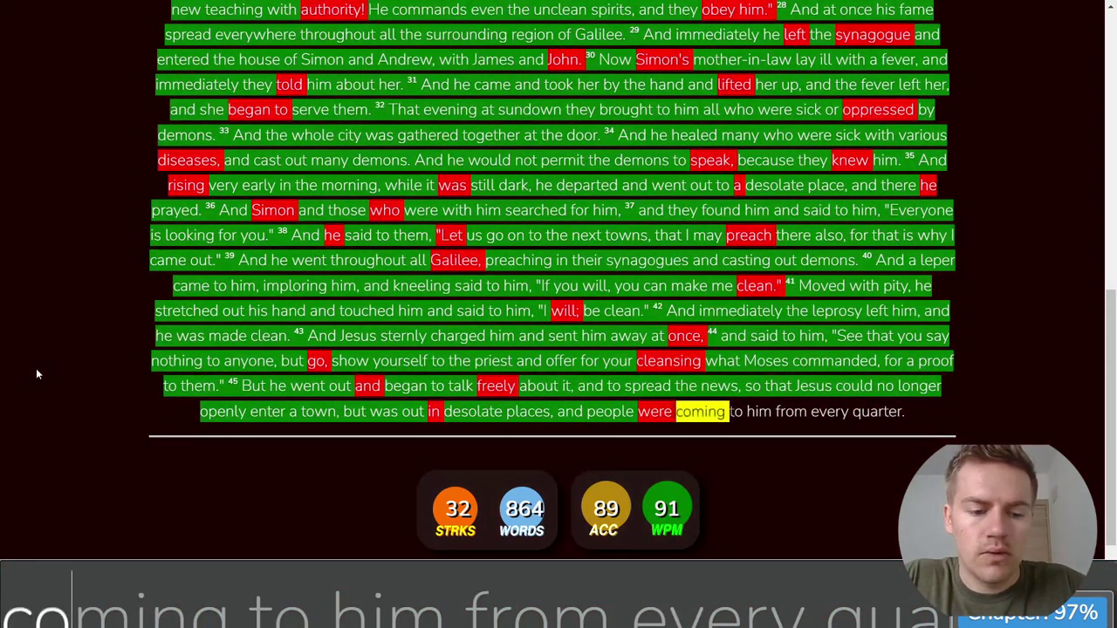
{"action": "type", "text": "ming to him from "}
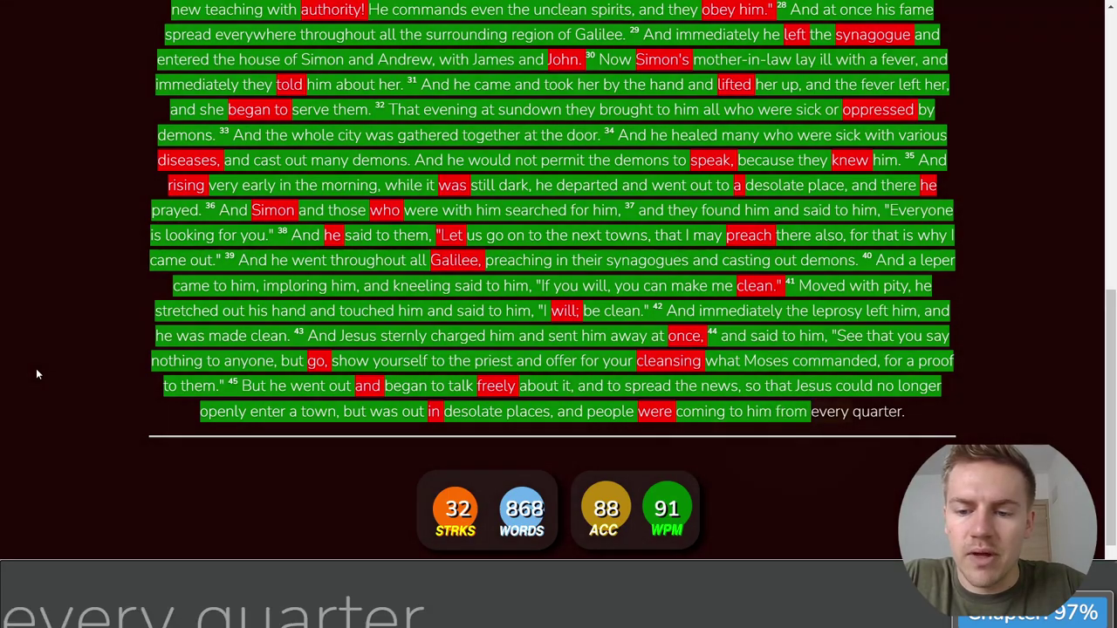
{"action": "type", "text": "every quarter."}
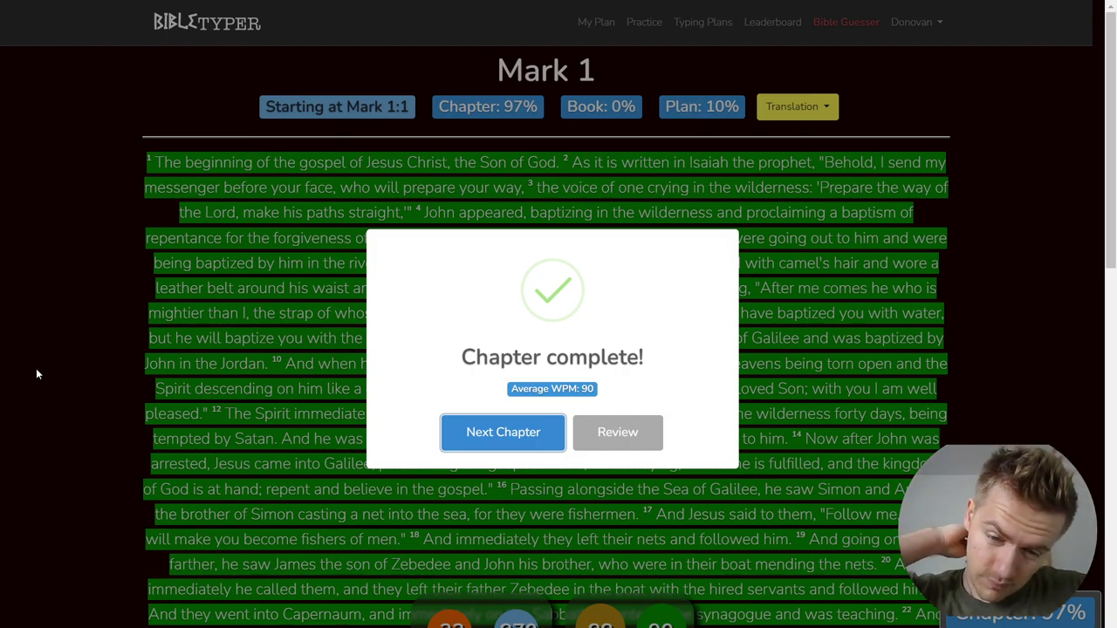
Step: Dismiss the Chapter complete dialog with Review, exit full screen, and switch to OBS Studio
{"action": "left_click", "coordinate": [642, 444]}
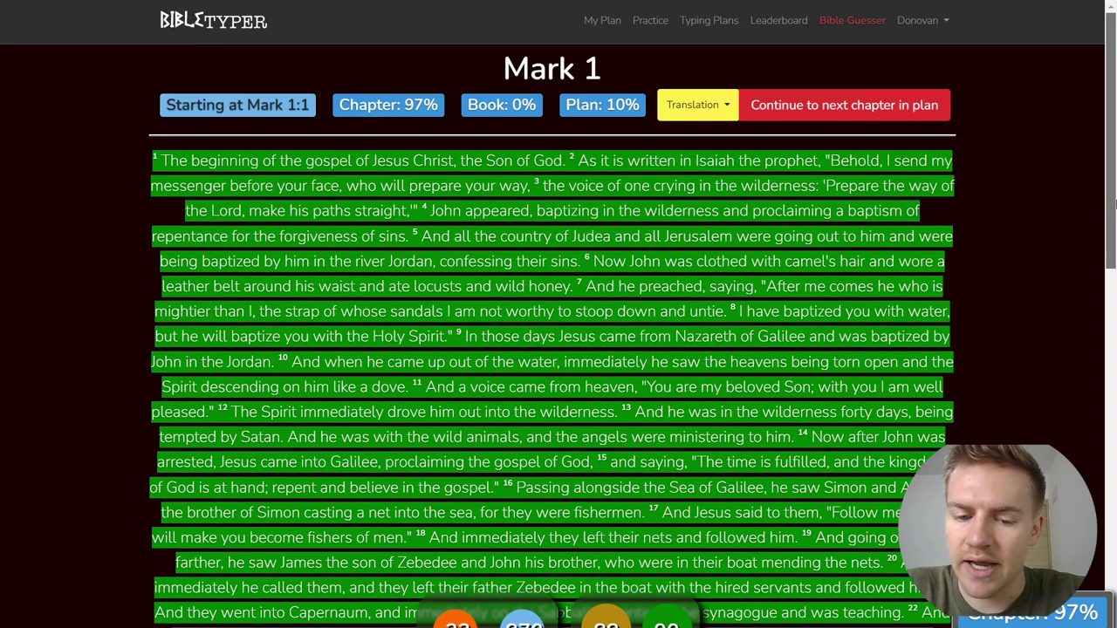
{"action": "left_click_drag", "start_coordinate": [1115, 207], "coordinate": [1073, 166]}
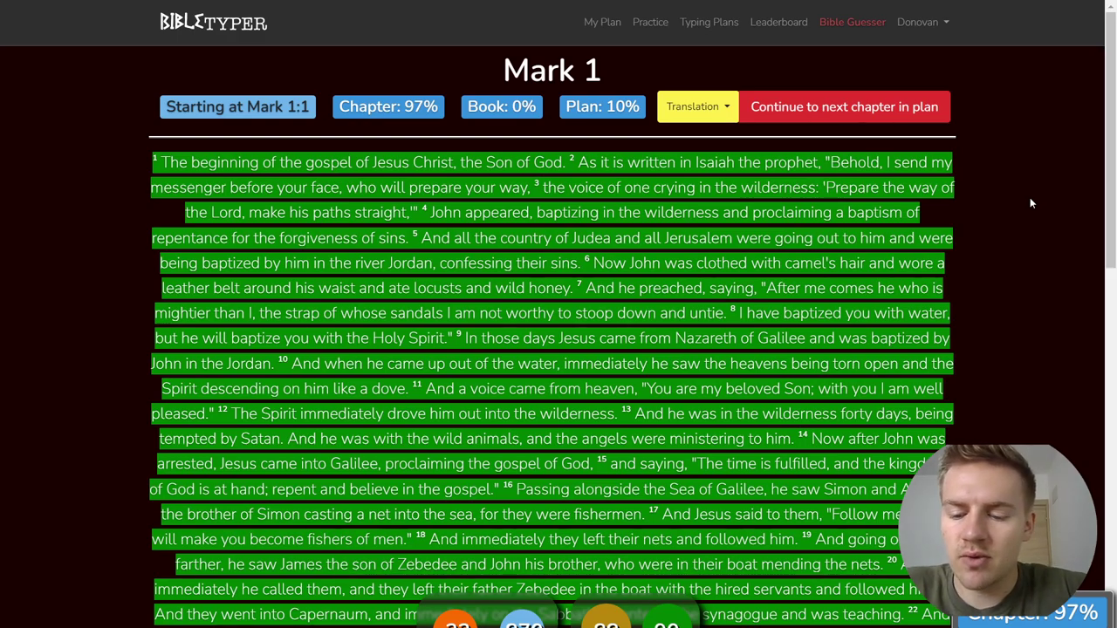
{"action": "key", "text": "F11"}
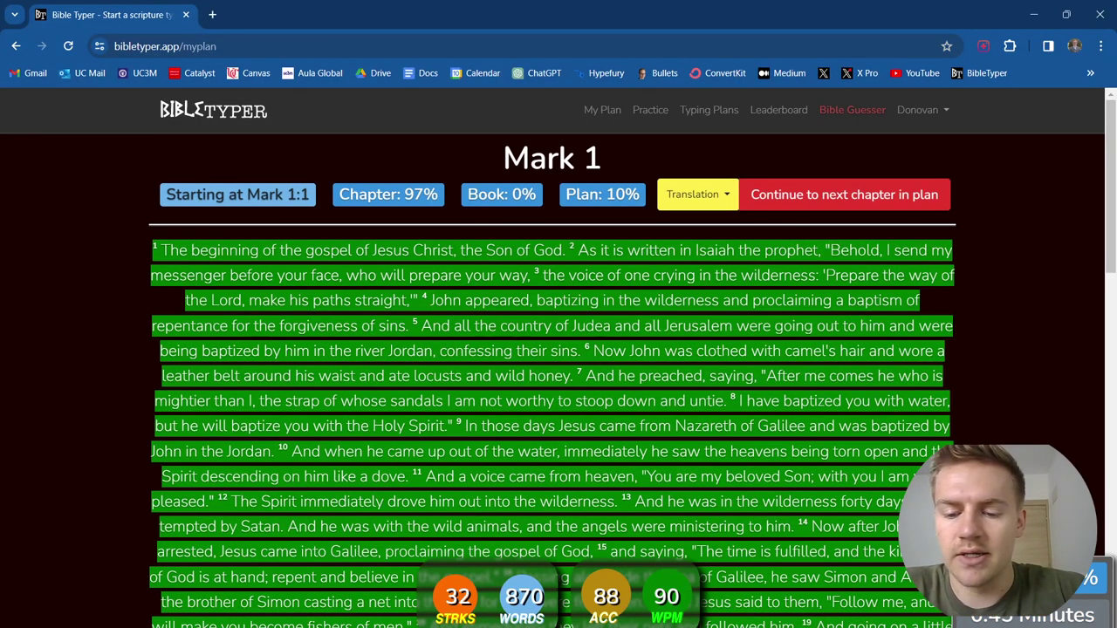
{"action": "key", "text": "alt+Tab"}
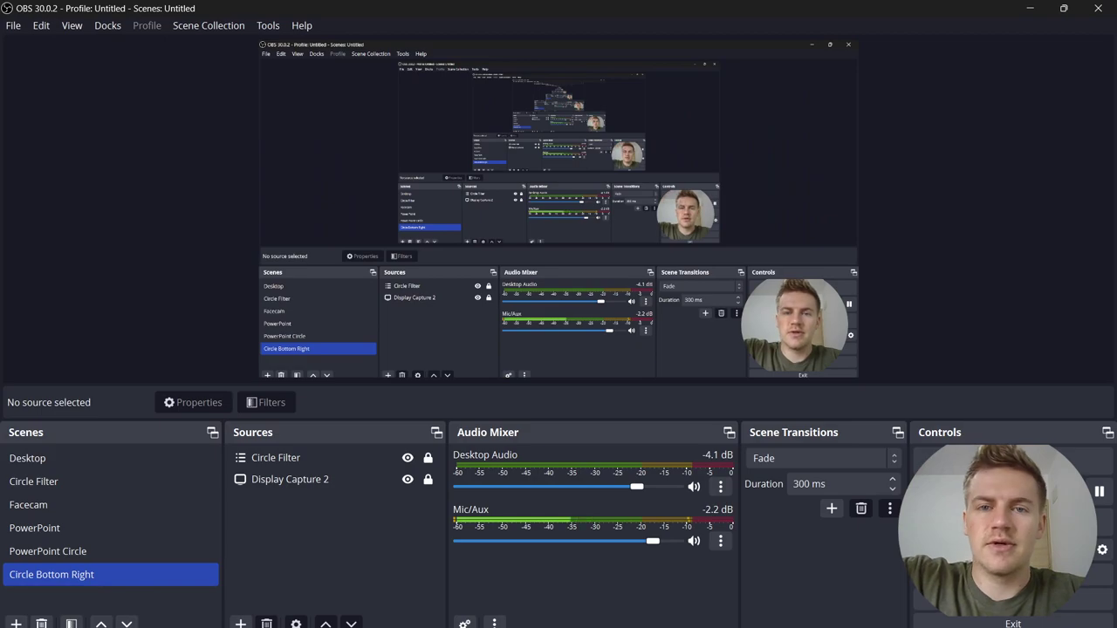